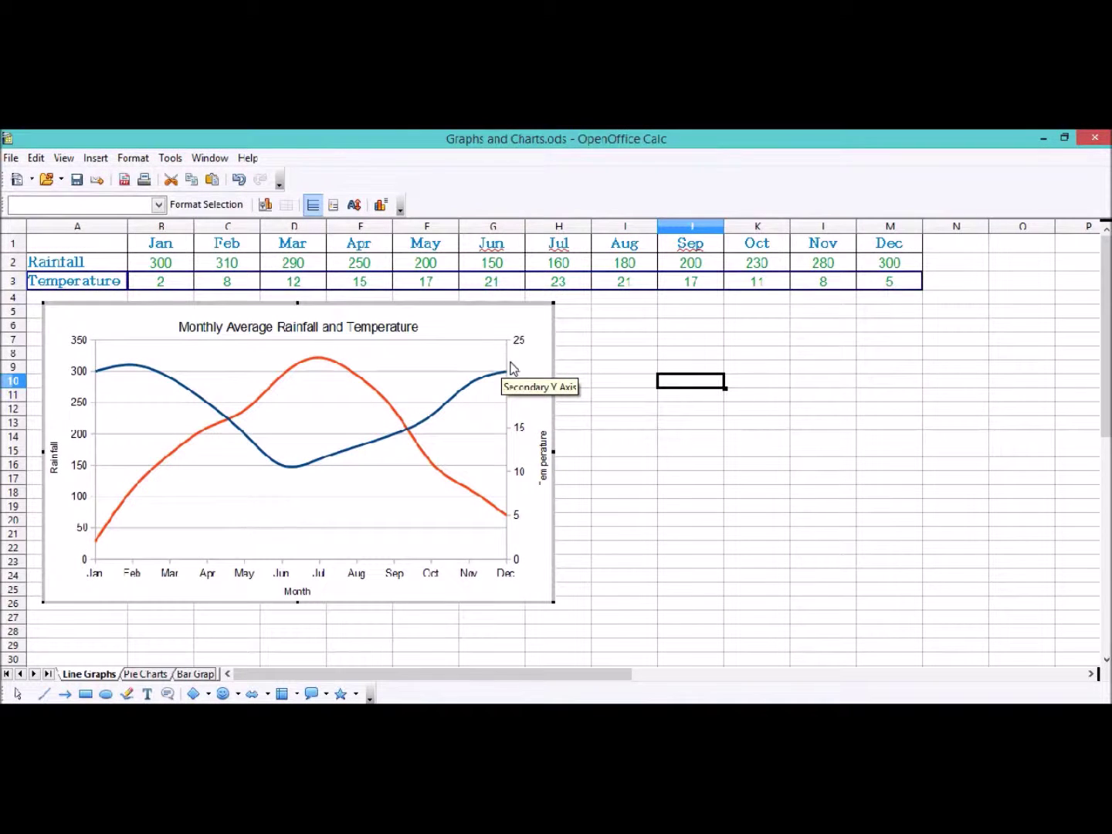
Step: Leave chart edit mode by selecting a sheet cell outside the rainfall and temperature chart
{"action": "left_click", "coordinate": [603, 365]}
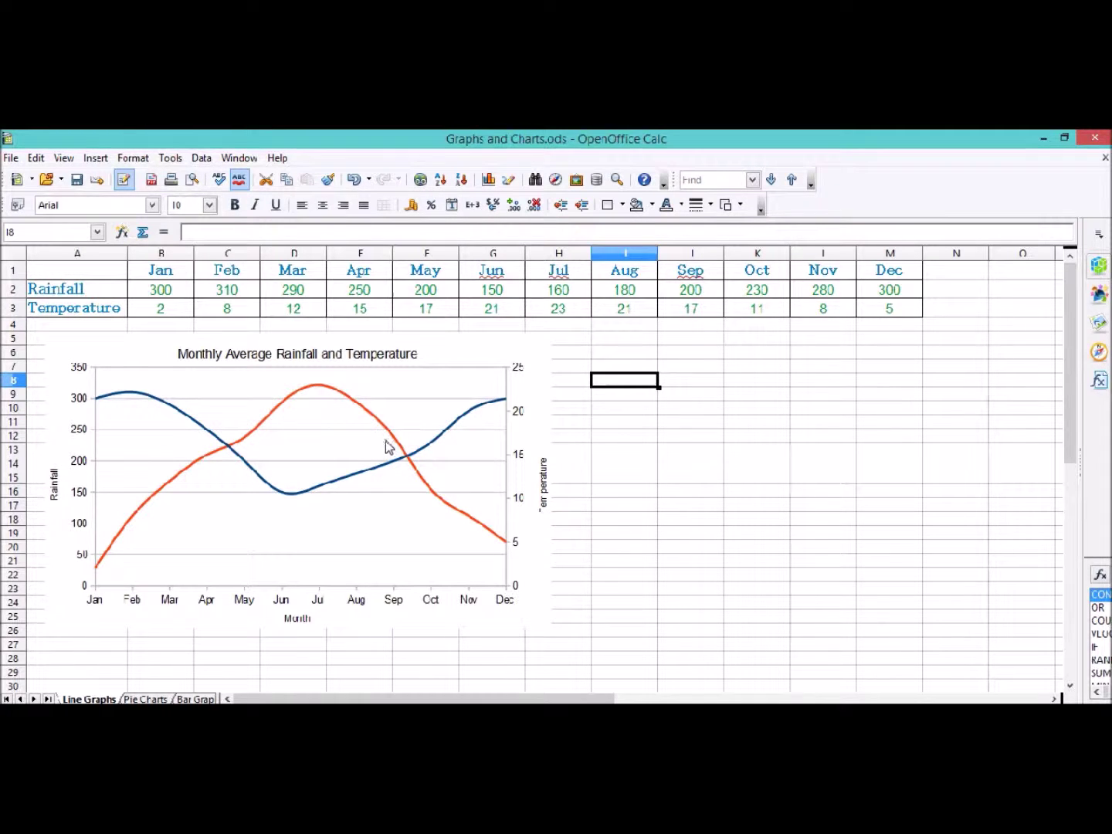
Step: Enter edit mode on the Monthly Average Rainfall and Temperature chart and select the Rainfall line
{"action": "left_click", "coordinate": [118, 392]}
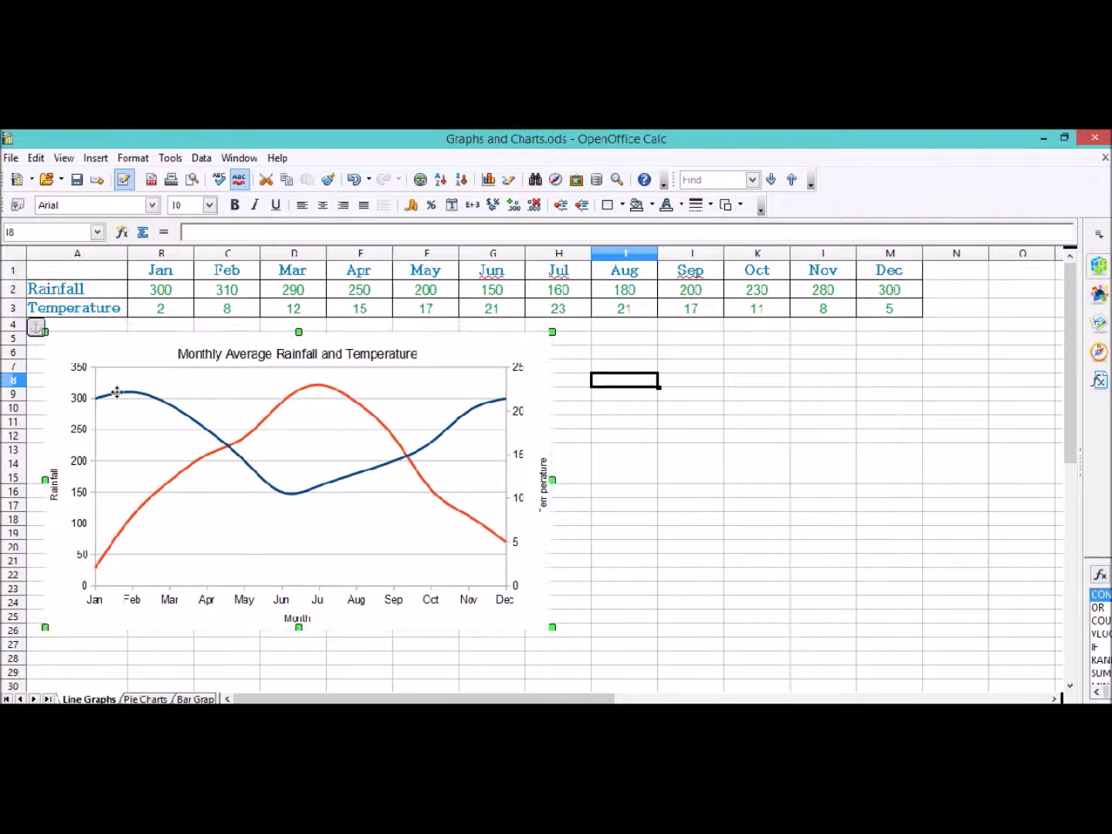
{"action": "double_click", "coordinate": [116, 393]}
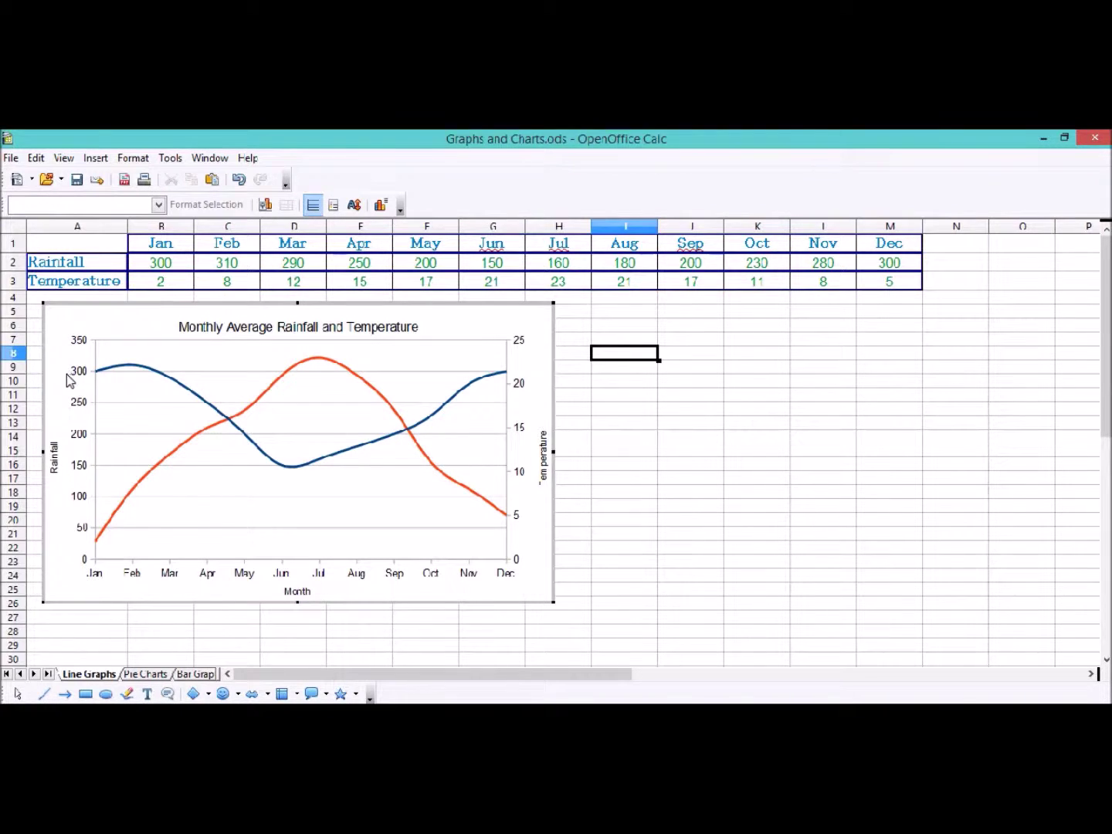
{"action": "left_click", "coordinate": [122, 373]}
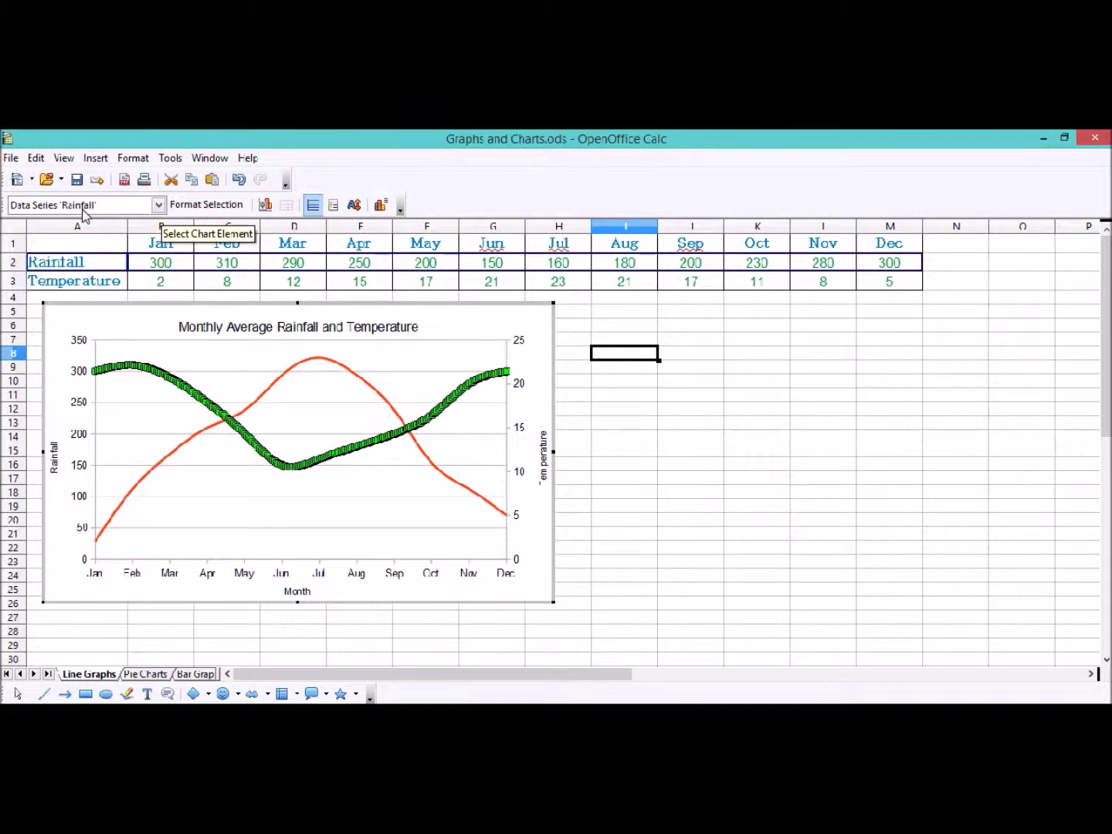
Step: Open Format Data Series for the Rainfall line and keep its Continuous line style
{"action": "right_click", "coordinate": [145, 370]}
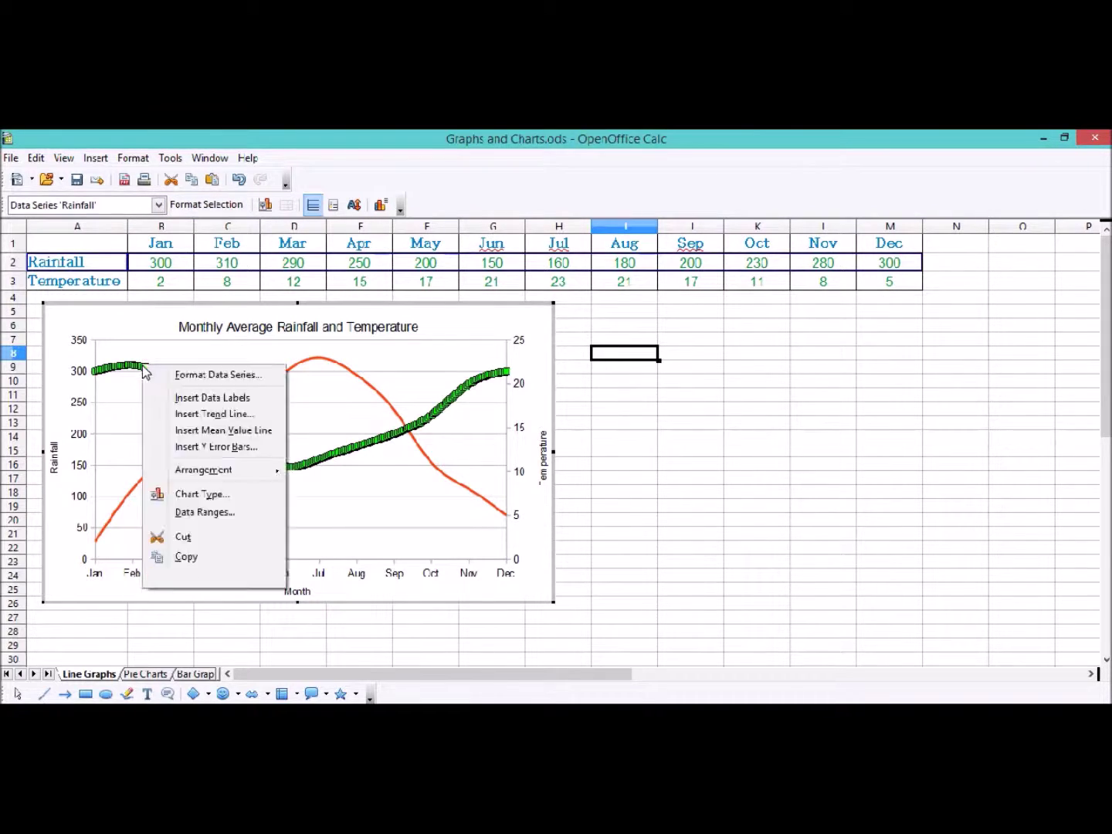
{"action": "left_click", "coordinate": [215, 375]}
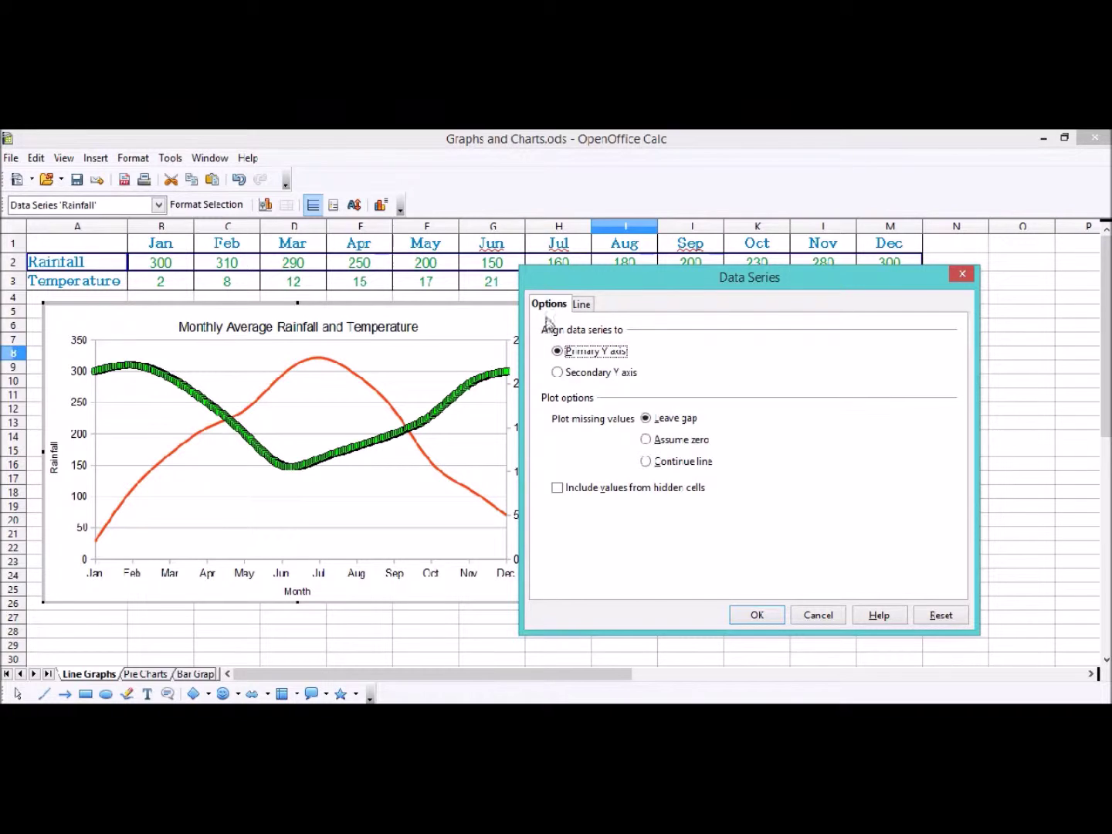
{"action": "left_click", "coordinate": [581, 307]}
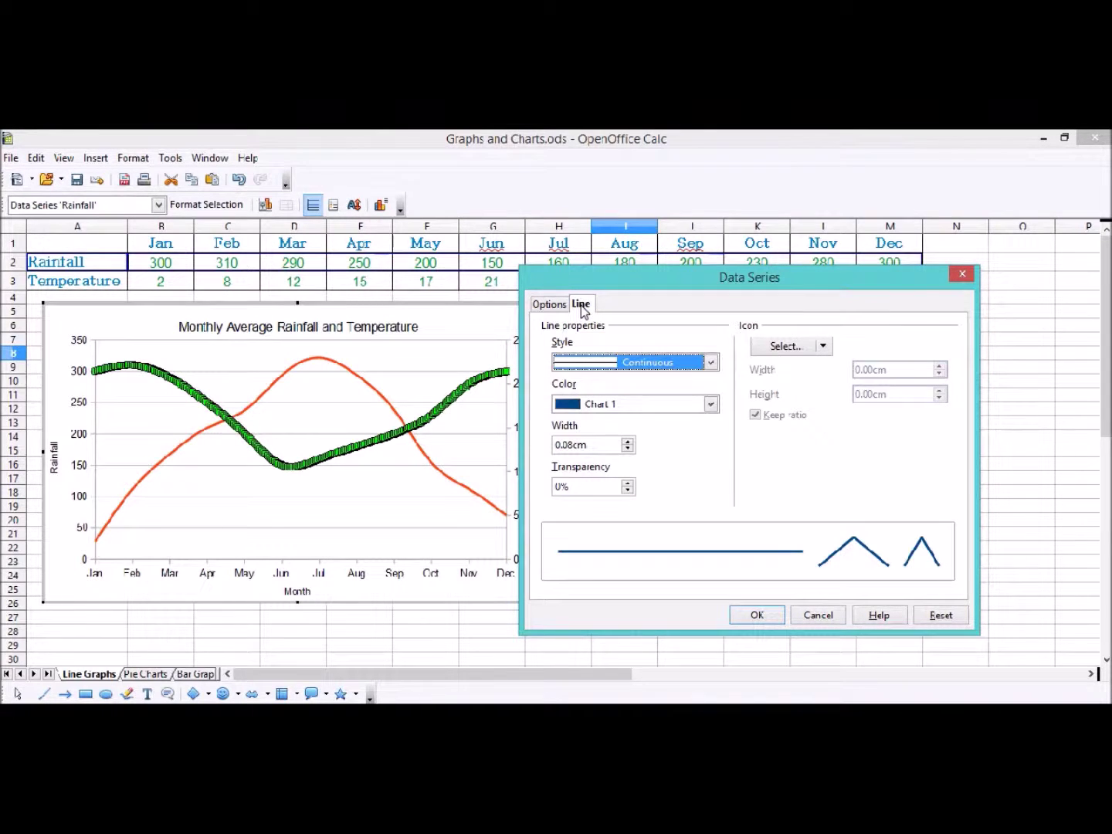
{"action": "left_click", "coordinate": [712, 366]}
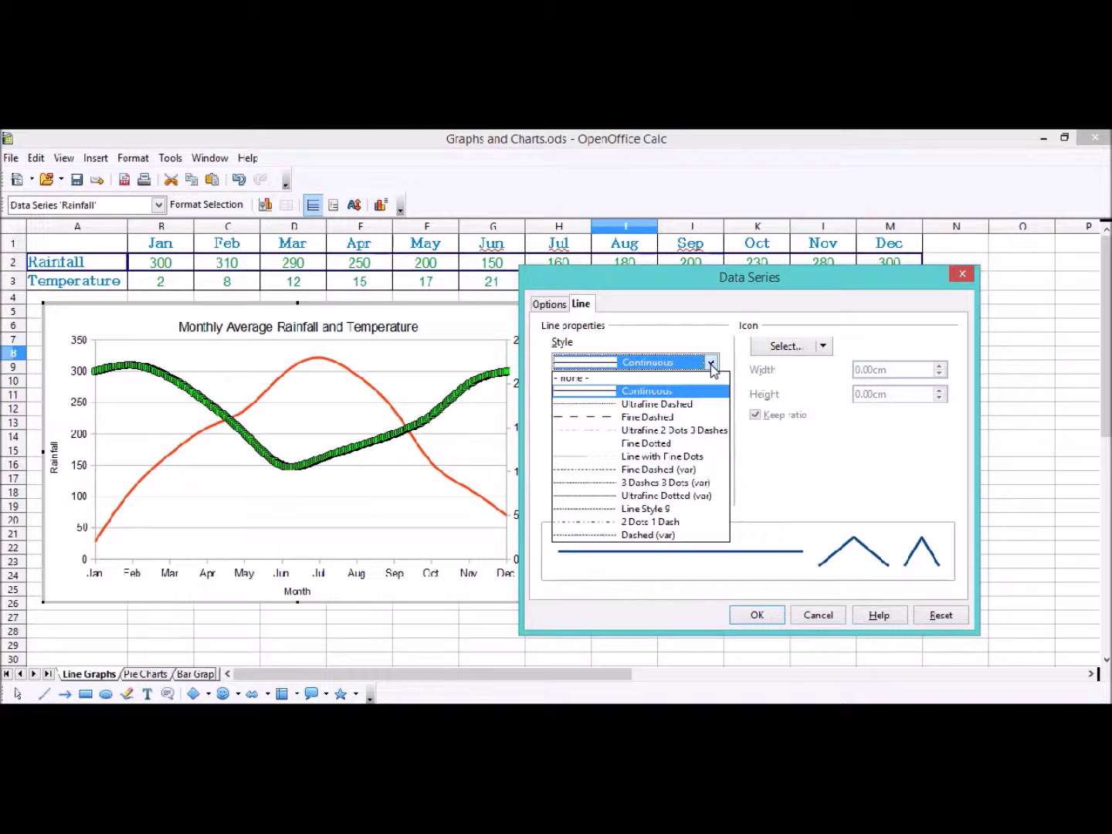
{"action": "left_click", "coordinate": [670, 392]}
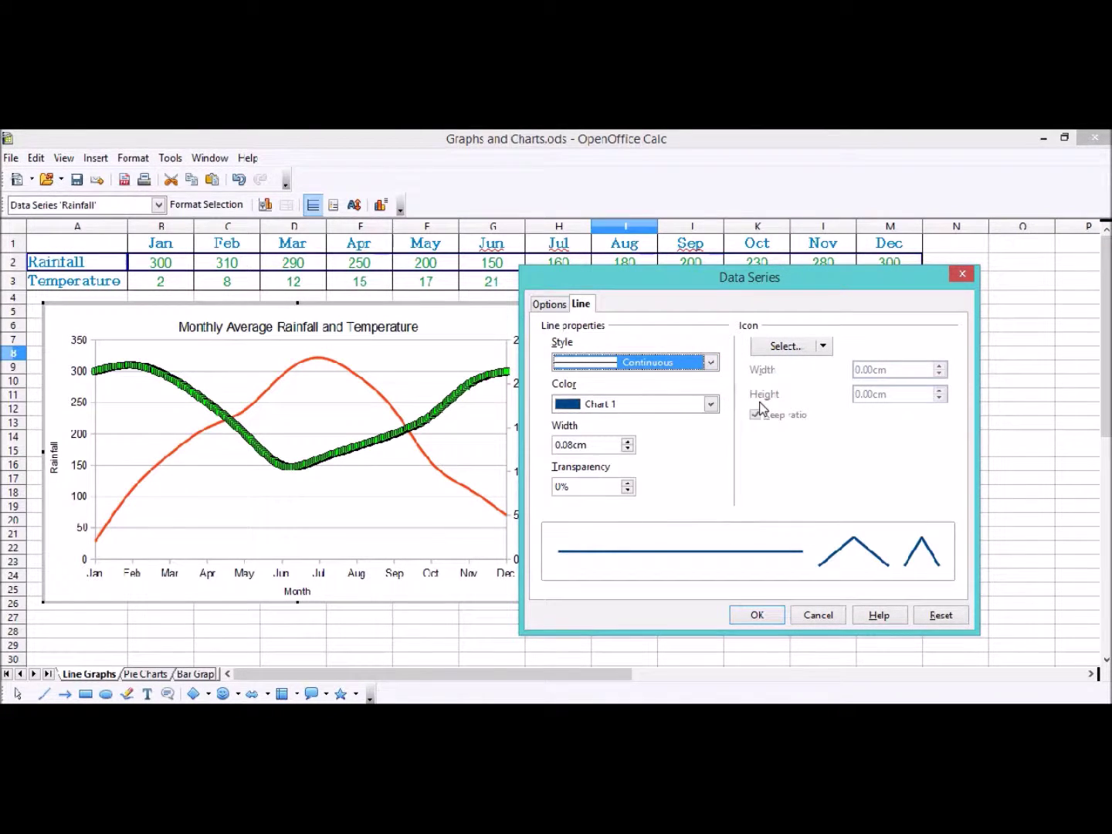
{"action": "left_click", "coordinate": [711, 363]}
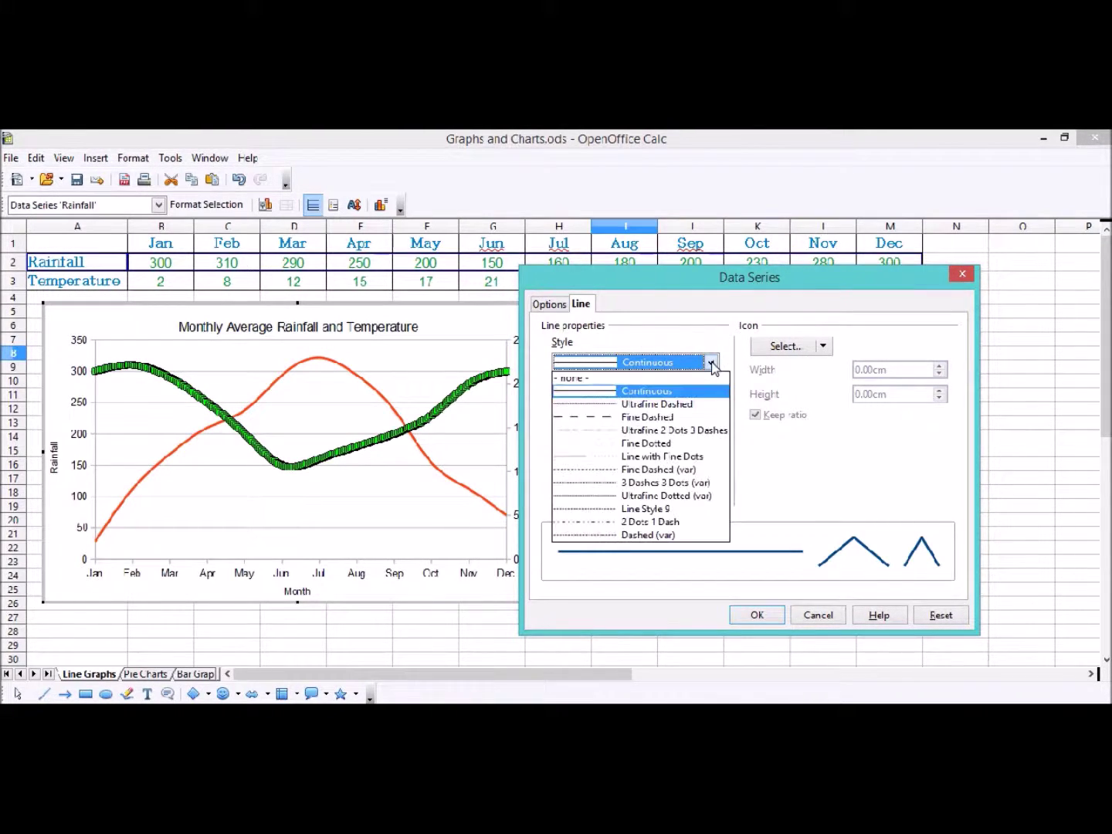
{"action": "left_click", "coordinate": [711, 365]}
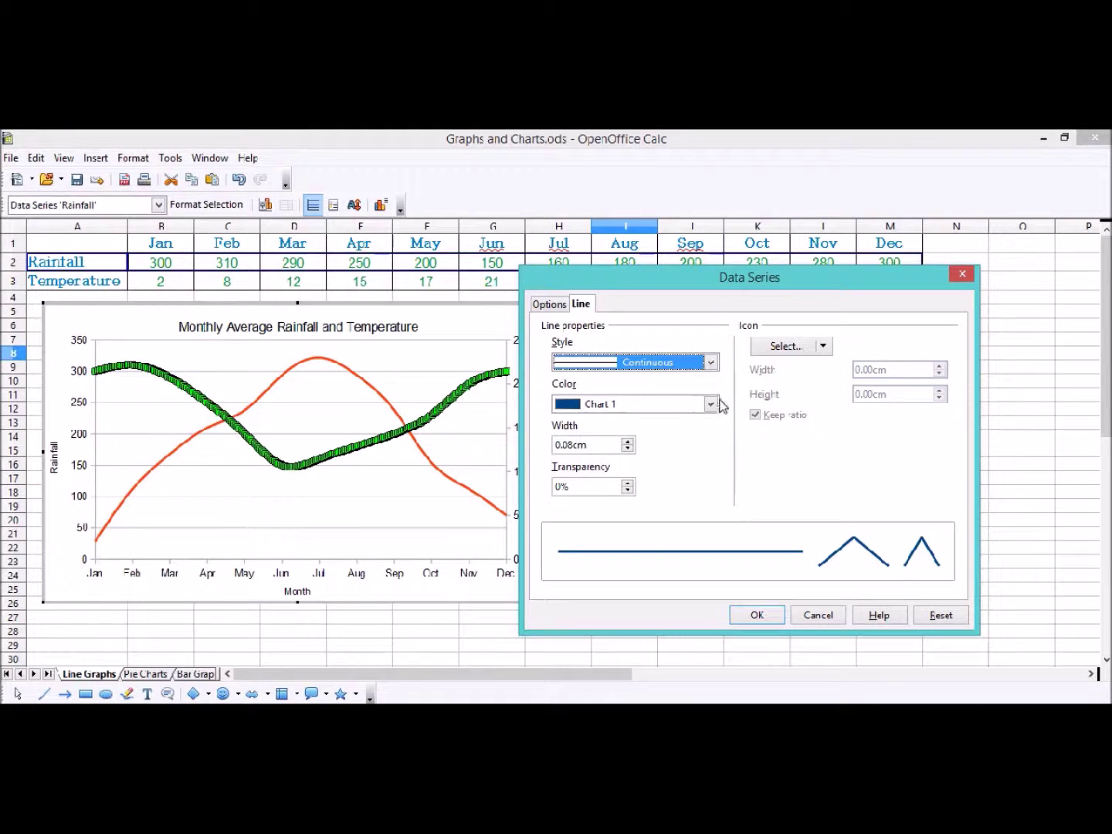
Step: Set the Rainfall line colour to Chart 12 and its width to 0.18cm
{"action": "left_click", "coordinate": [711, 404]}
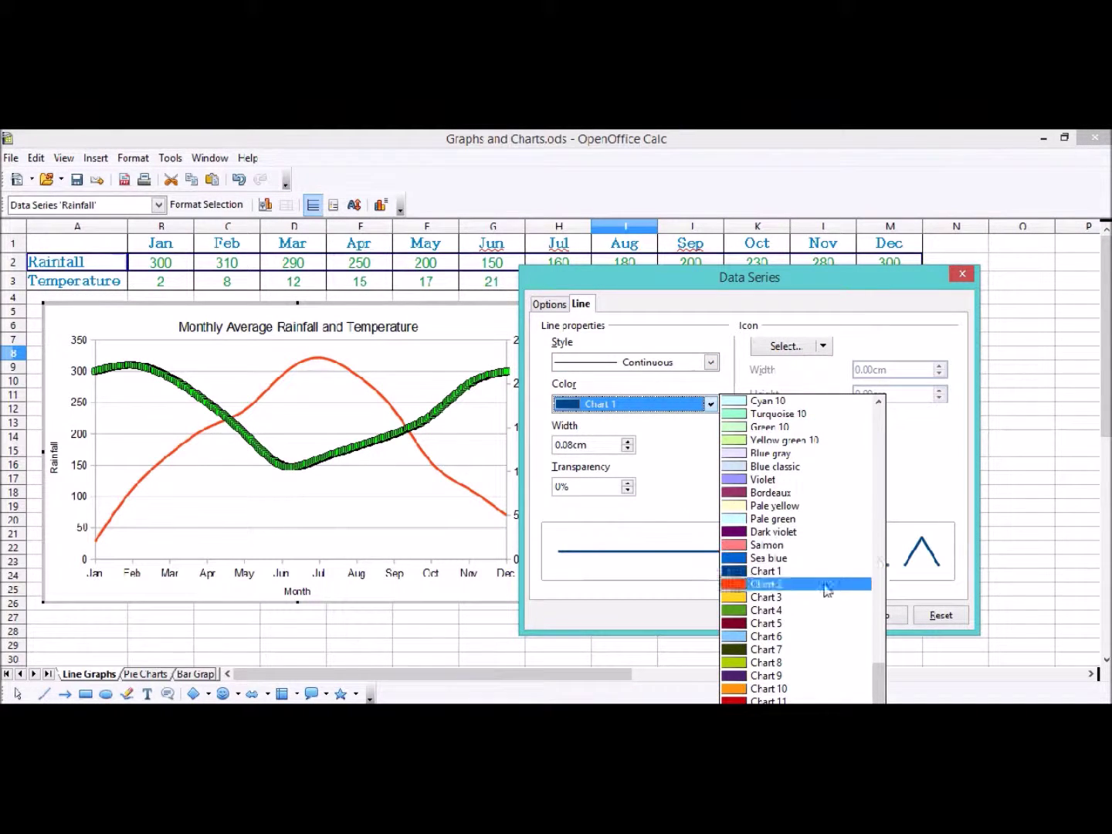
{"action": "scroll", "coordinate": [813, 692], "scroll_direction": "down", "scroll_amount": 1}
{"action": "left_click", "coordinate": [811, 690]}
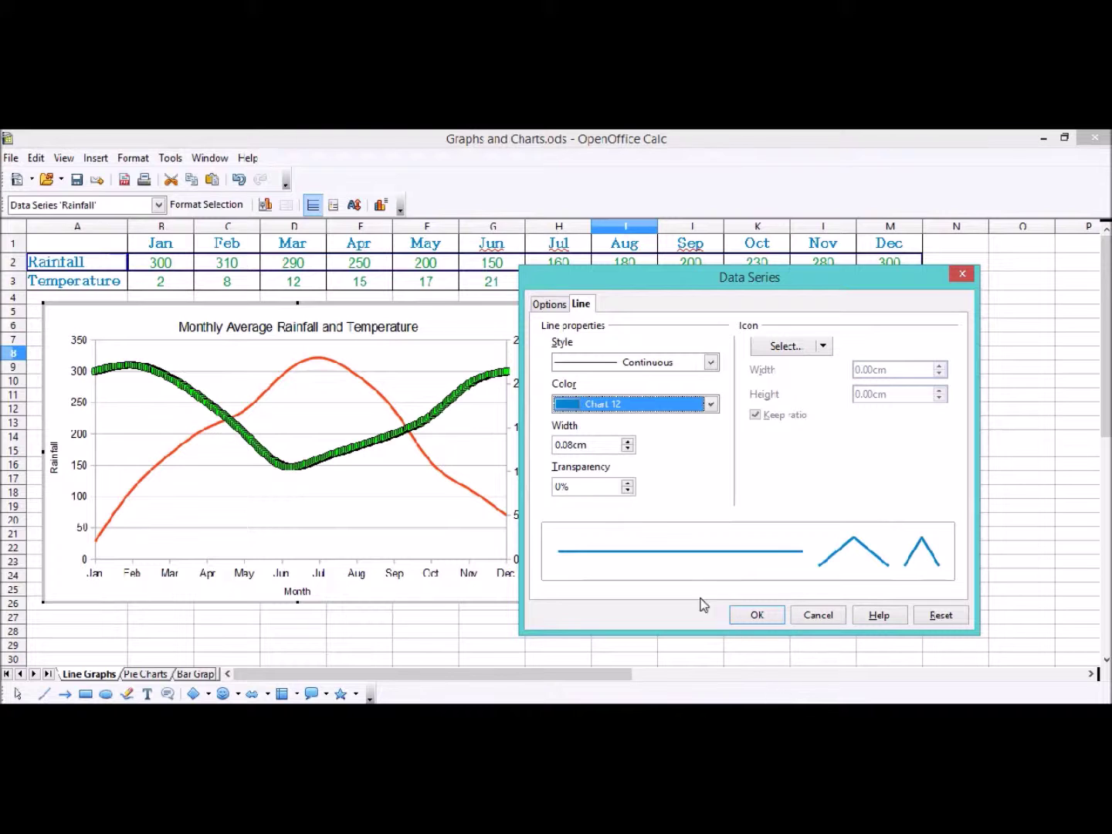
{"action": "left_click", "coordinate": [627, 441]}
{"action": "left_click", "coordinate": [627, 442]}
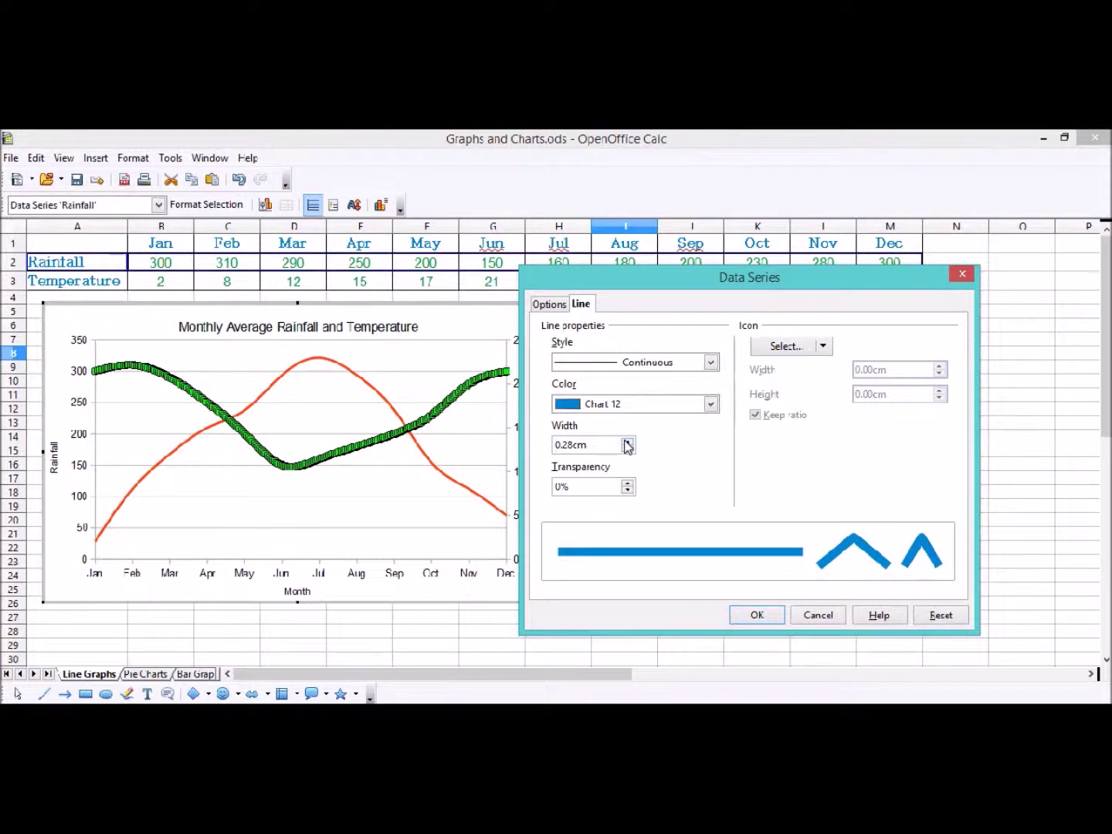
{"action": "left_click", "coordinate": [628, 448]}
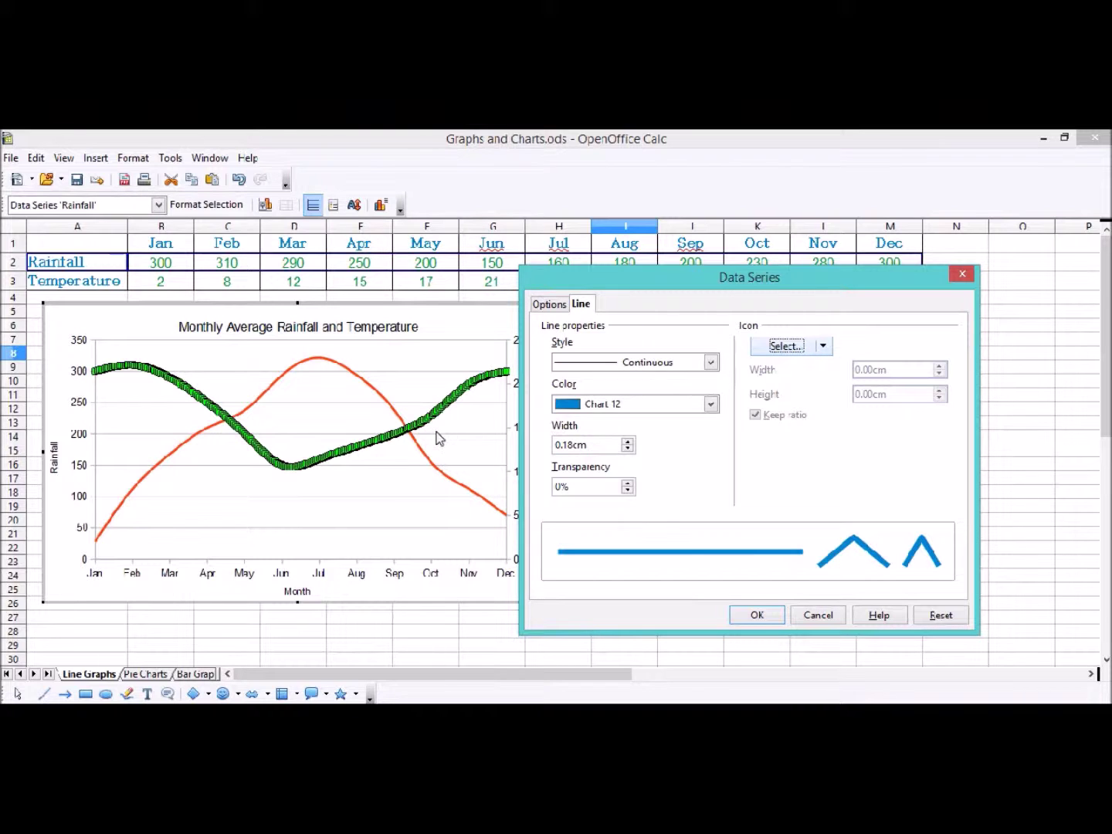
{"action": "key", "text": "space"}
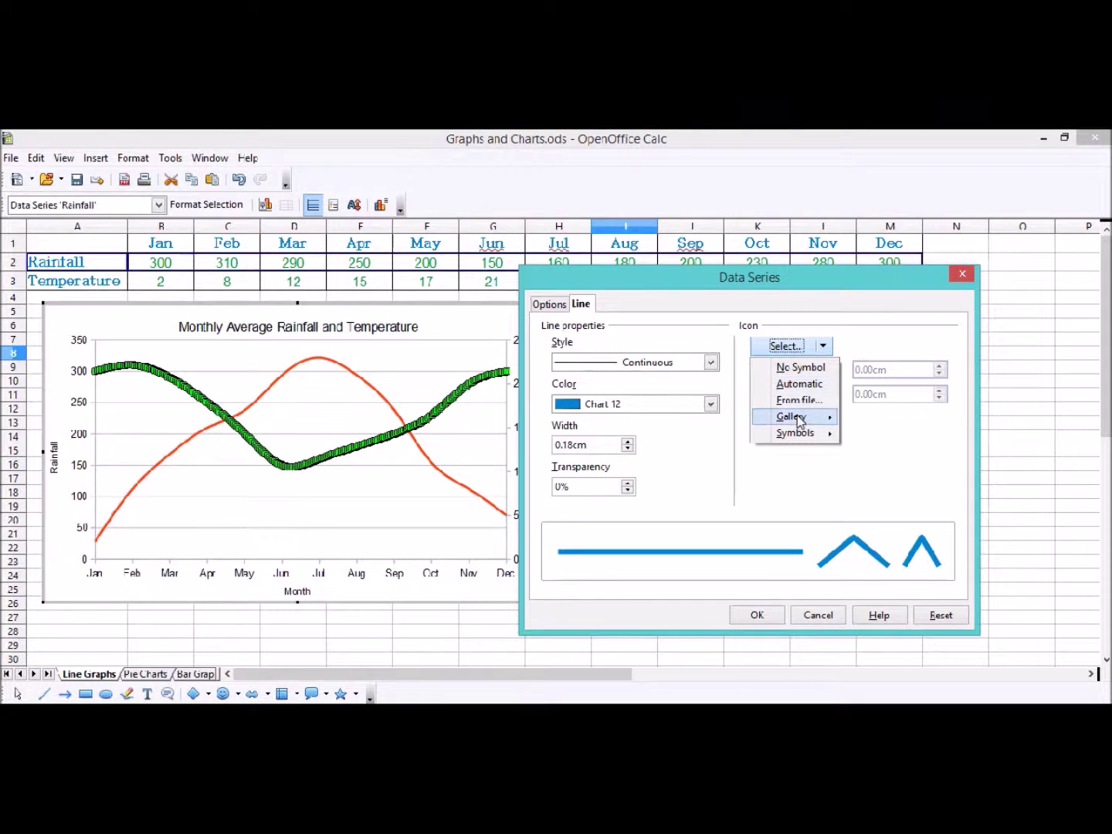
Step: Use the Gallery's bluball.gif as the Rainfall point marker and apply the formatting
{"action": "mouse_move", "coordinate": [791, 416]}
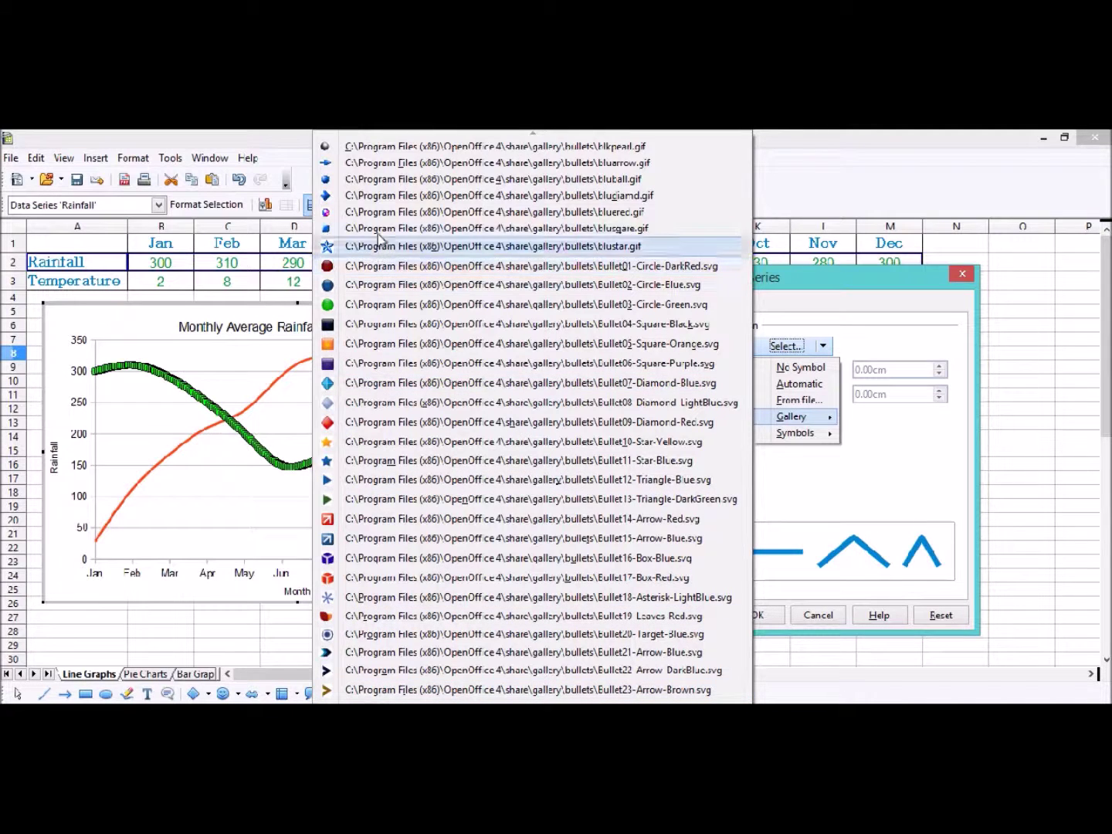
{"action": "left_click", "coordinate": [359, 180]}
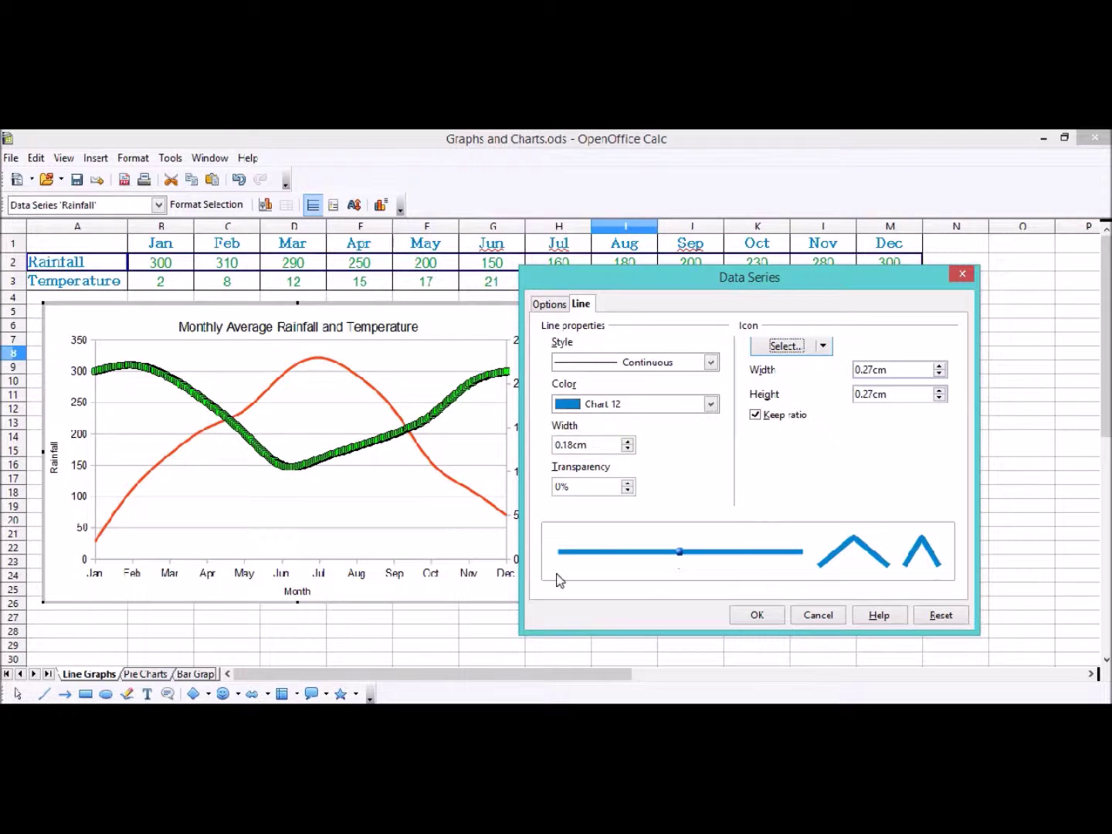
{"action": "left_click", "coordinate": [758, 615]}
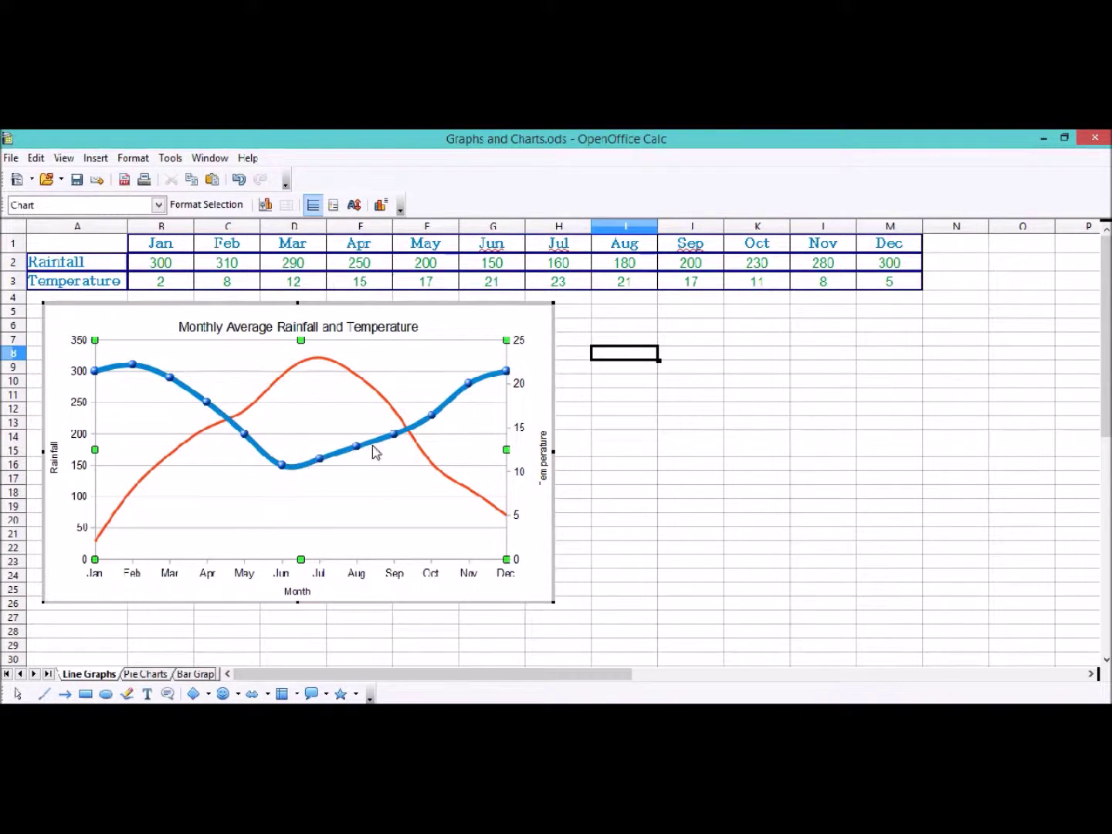
Step: Format the Temperature series line with Chart 11 dark red colour and 0.18cm width
{"action": "left_click", "coordinate": [142, 480]}
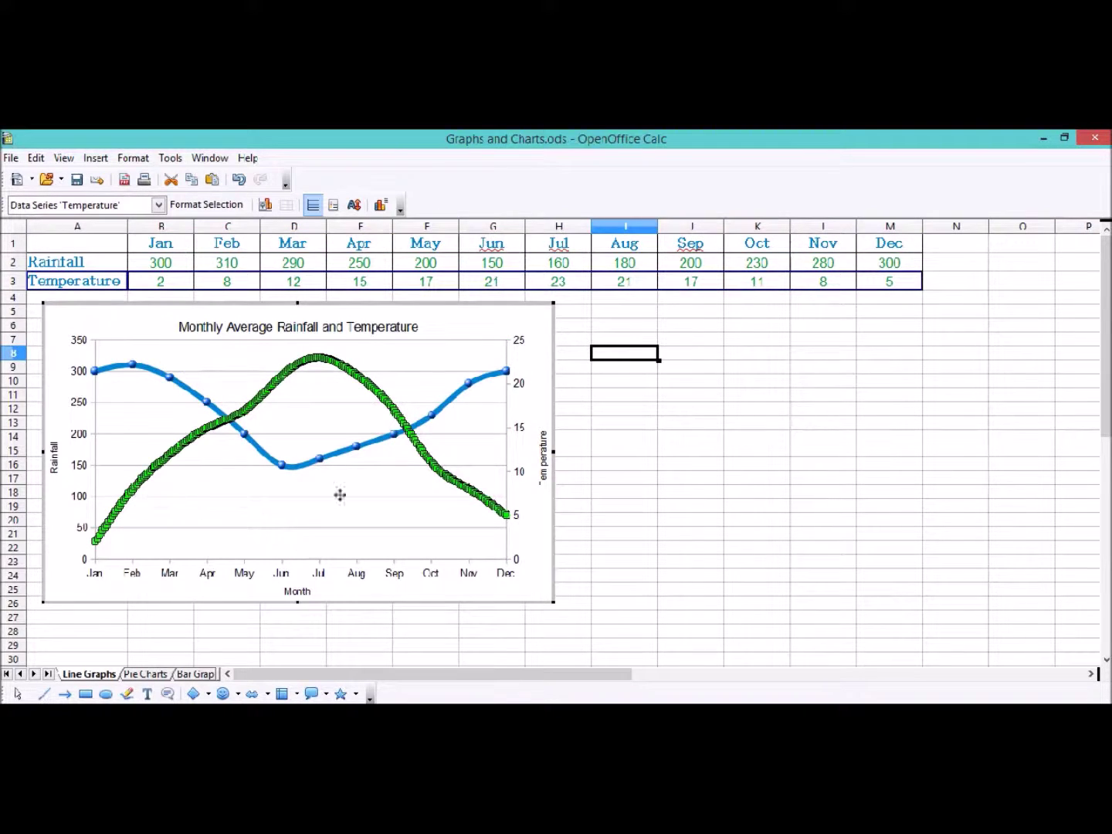
{"action": "right_click", "coordinate": [324, 367]}
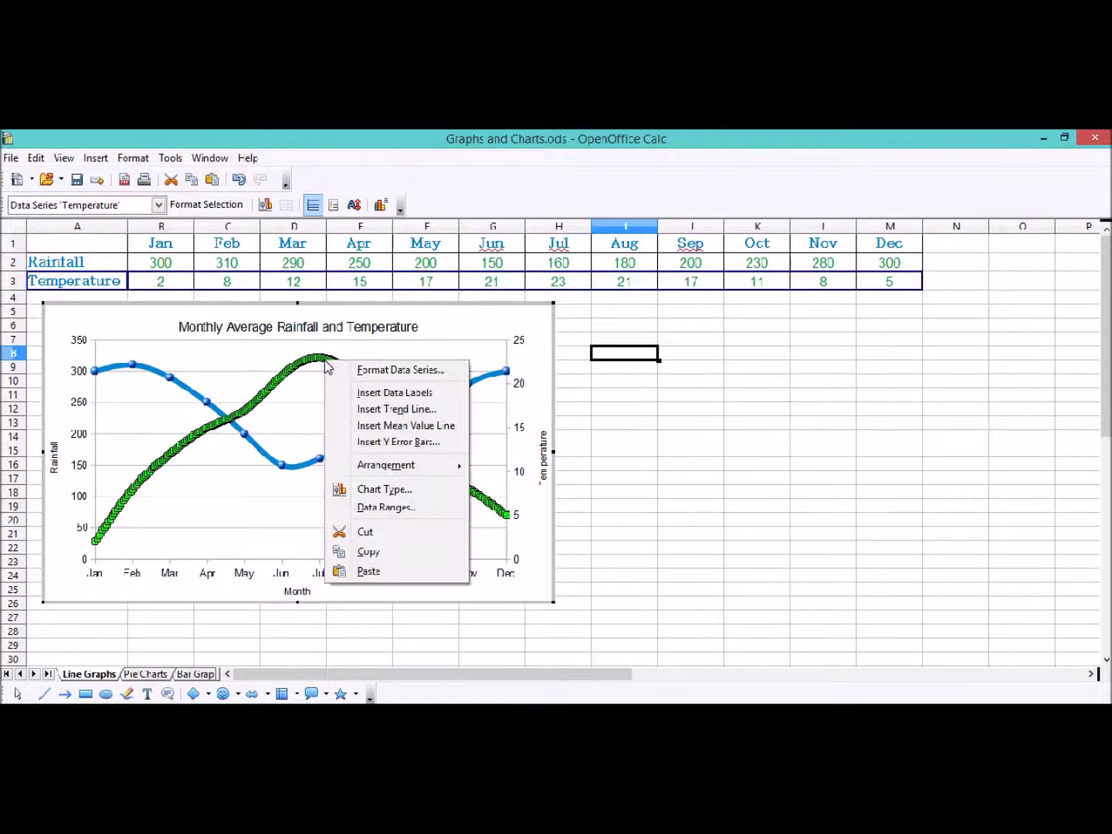
{"action": "left_click", "coordinate": [383, 372]}
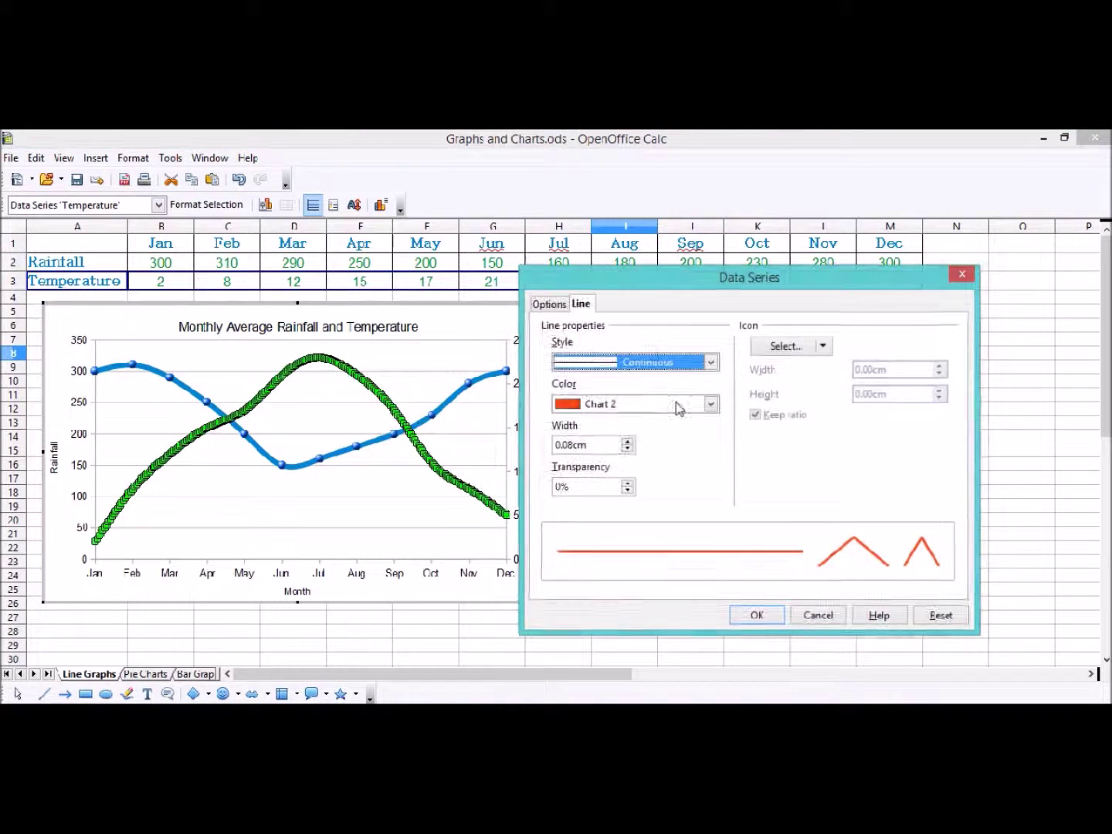
{"action": "left_click", "coordinate": [700, 410]}
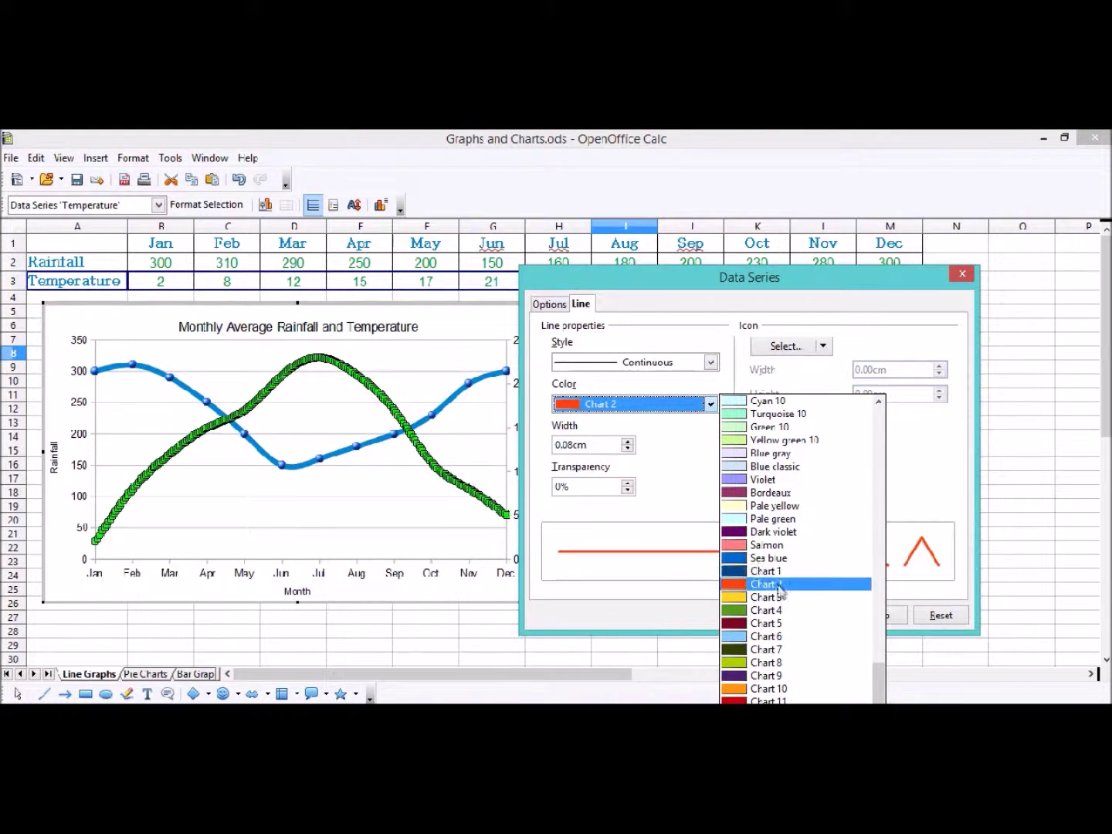
{"action": "left_click", "coordinate": [789, 700]}
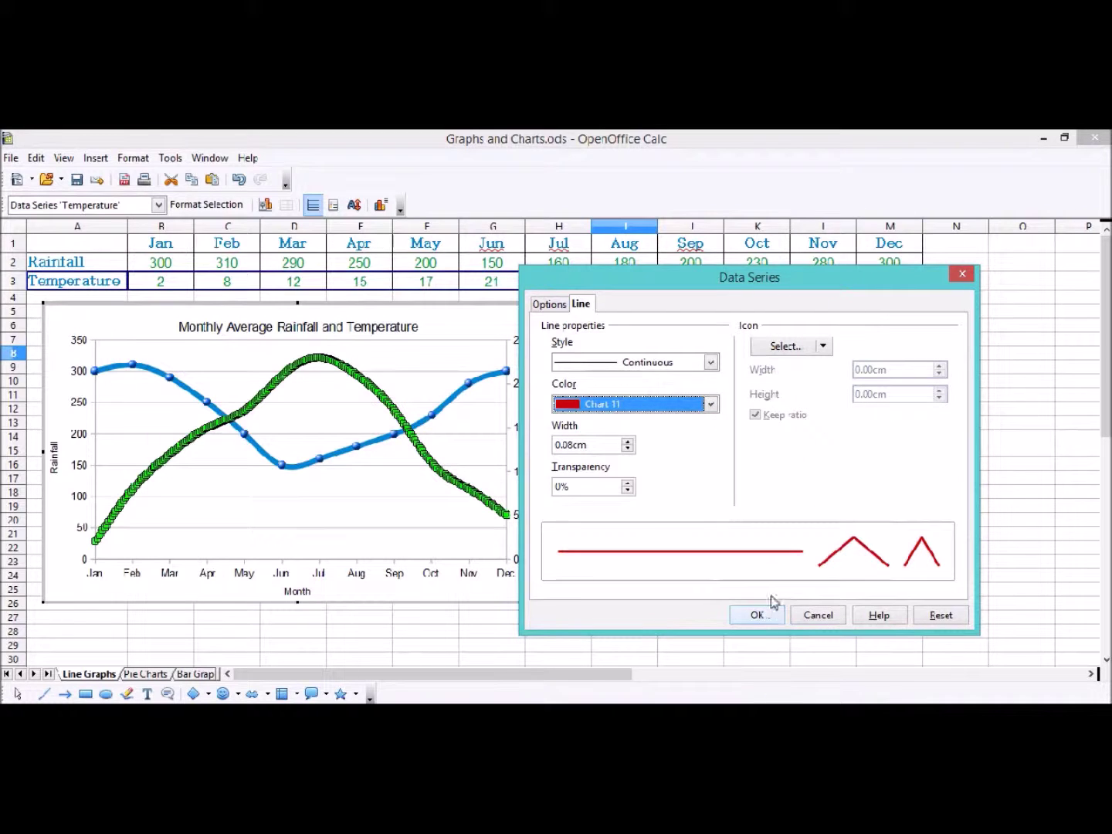
{"action": "left_click", "coordinate": [628, 441]}
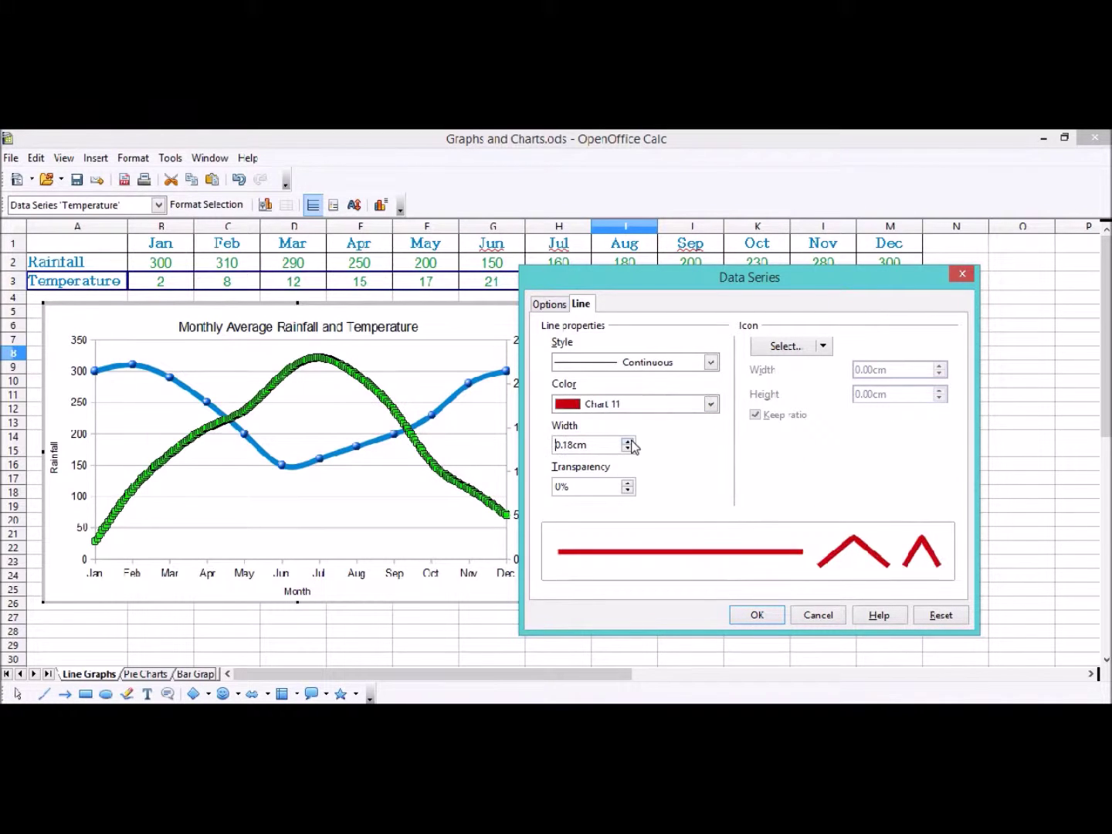
Step: Give the Temperature points red diamond markers, apply, and deselect the chart
{"action": "left_click", "coordinate": [825, 349]}
{"action": "left_click", "coordinate": [784, 346]}
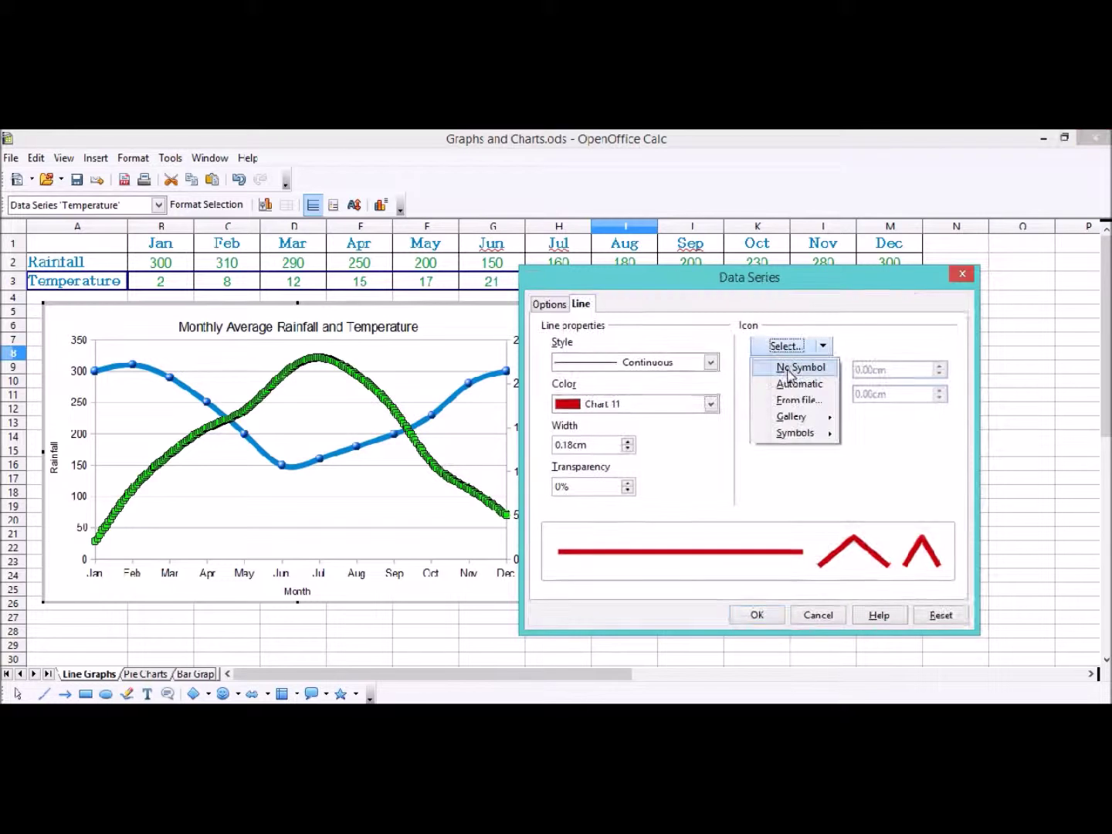
{"action": "mouse_move", "coordinate": [786, 410]}
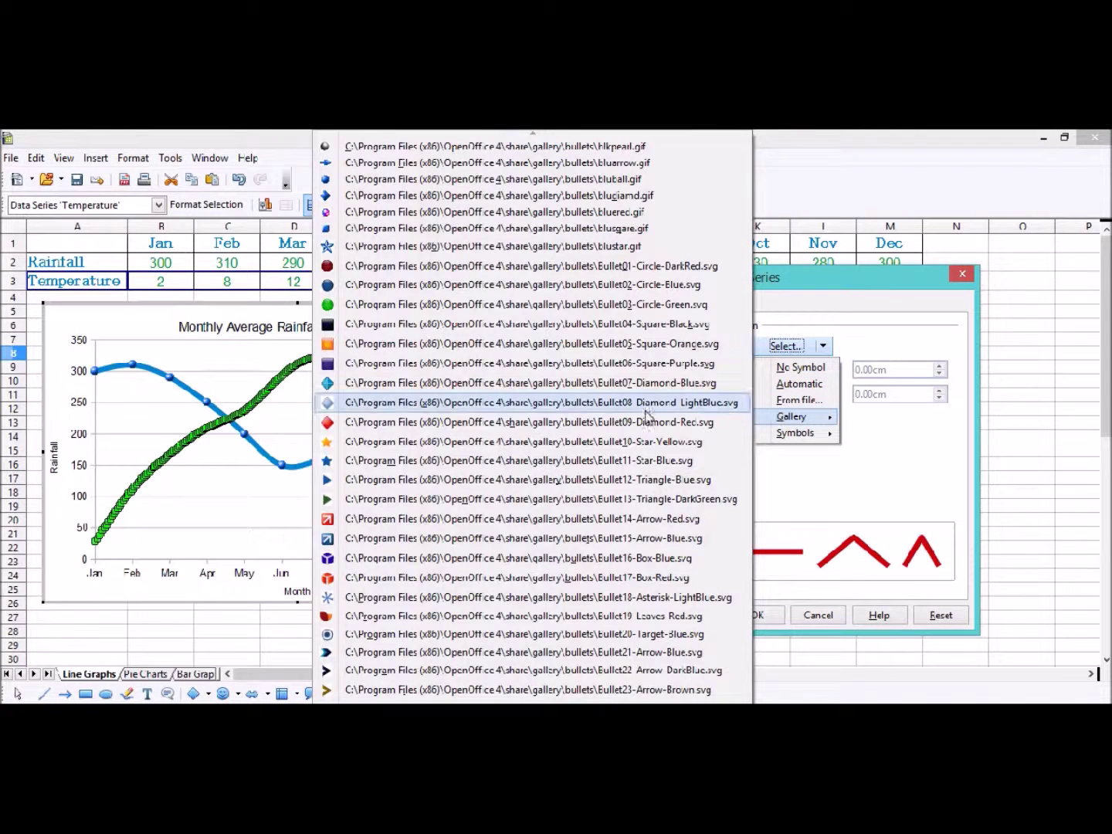
{"action": "left_click", "coordinate": [419, 430]}
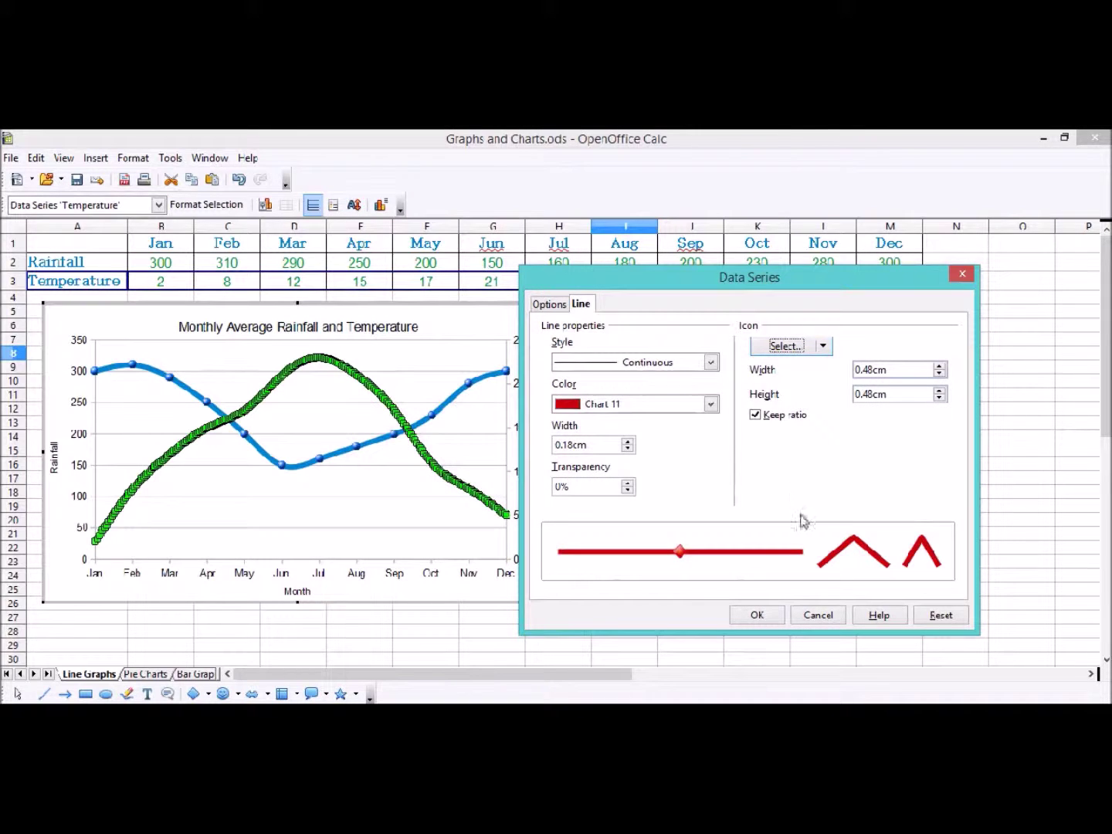
{"action": "left_click", "coordinate": [755, 615]}
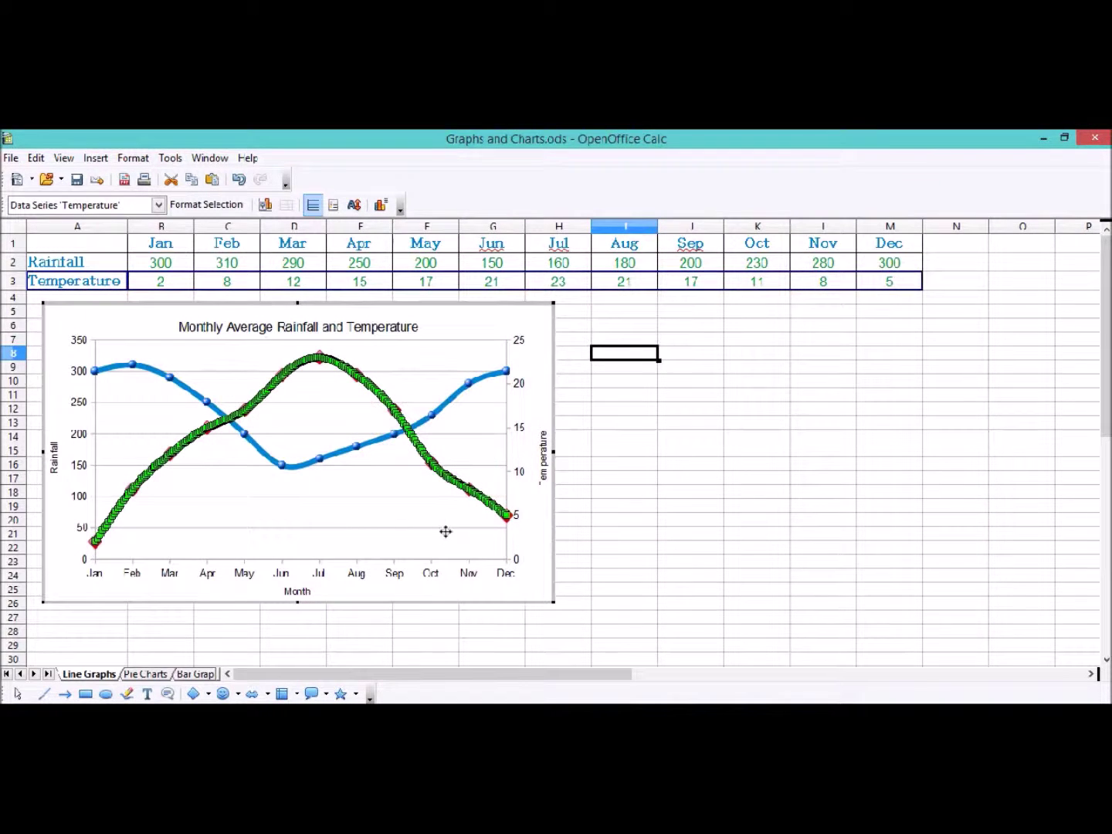
{"action": "left_click", "coordinate": [446, 531]}
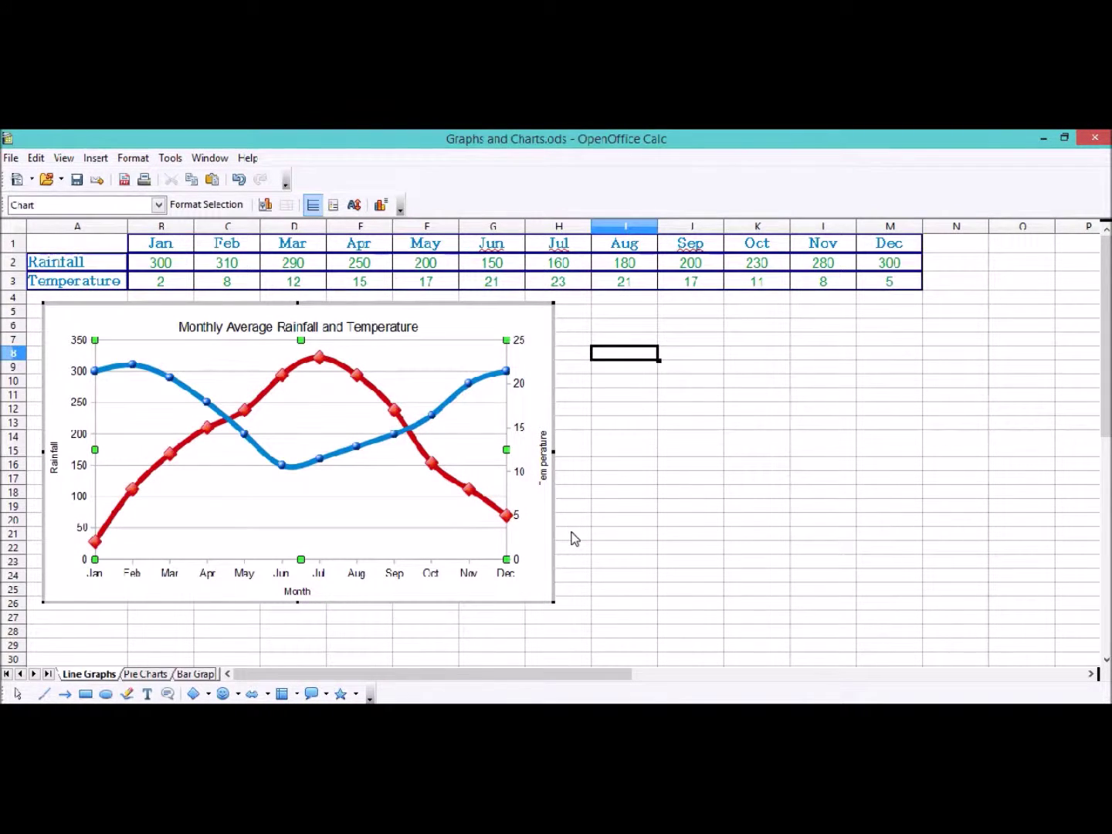
{"action": "key", "text": "Escape"}
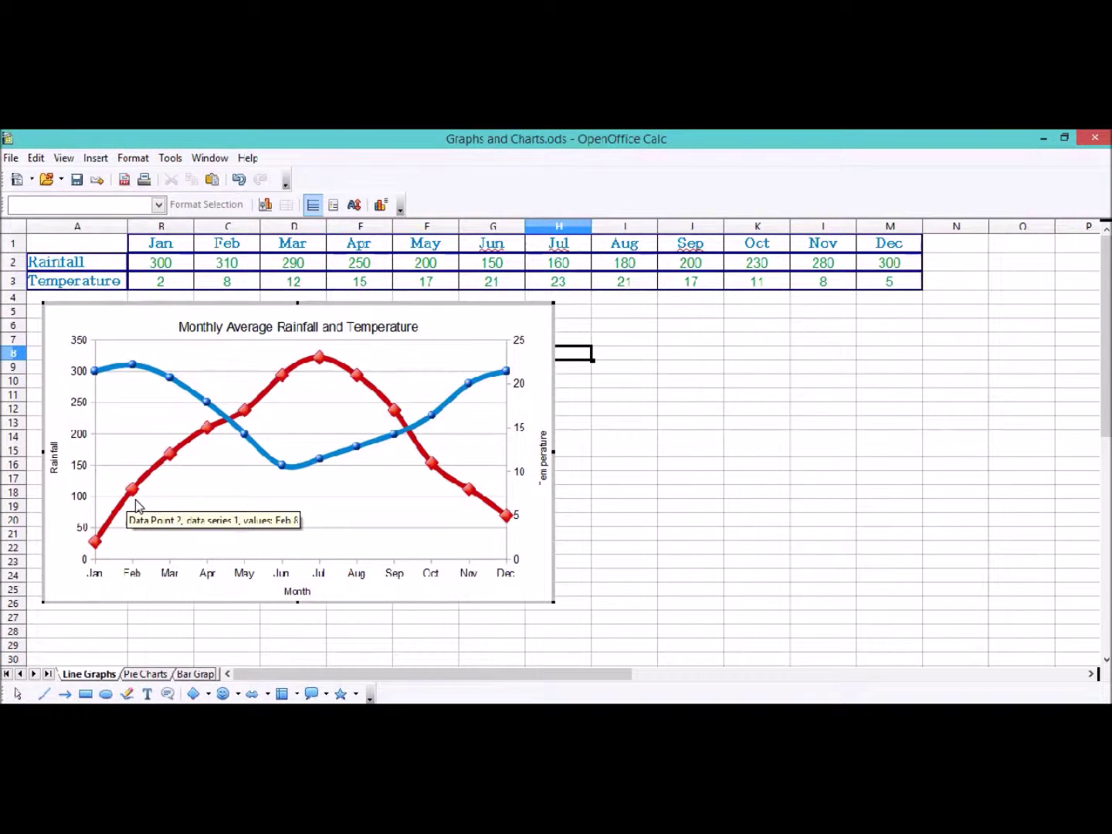
{"action": "left_click", "coordinate": [189, 399]}
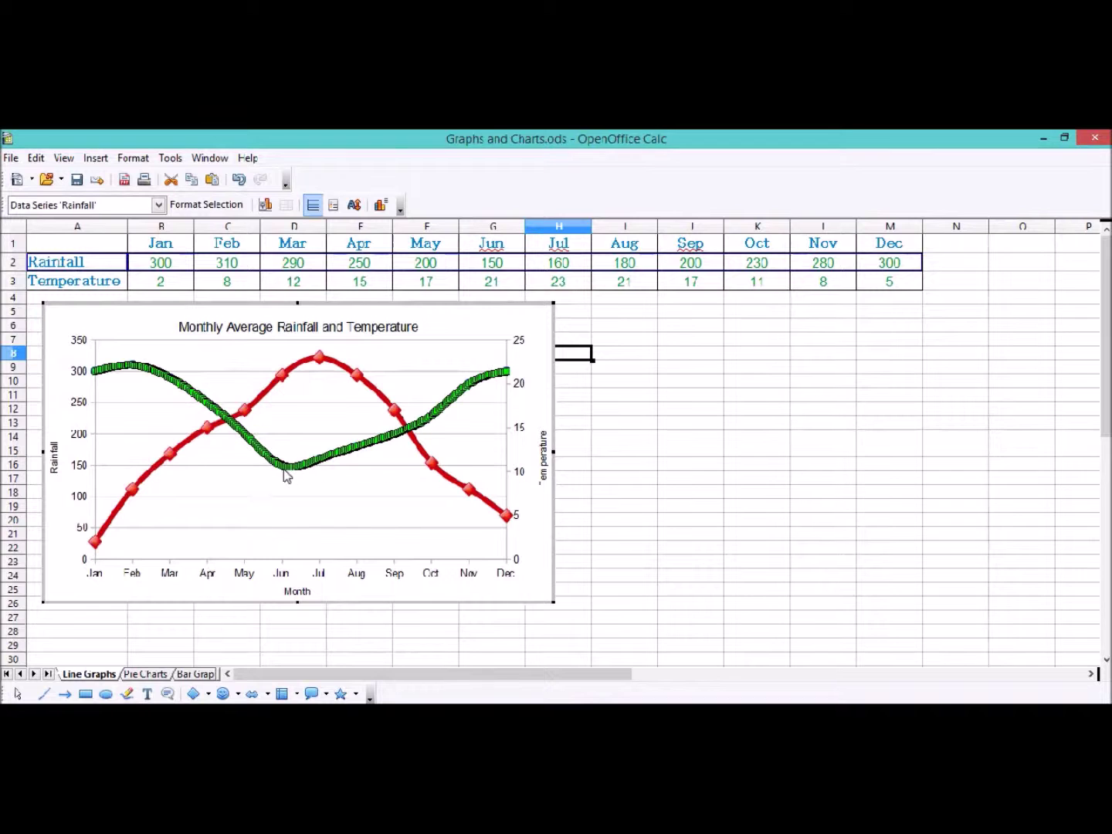
{"action": "right_click", "coordinate": [190, 391]}
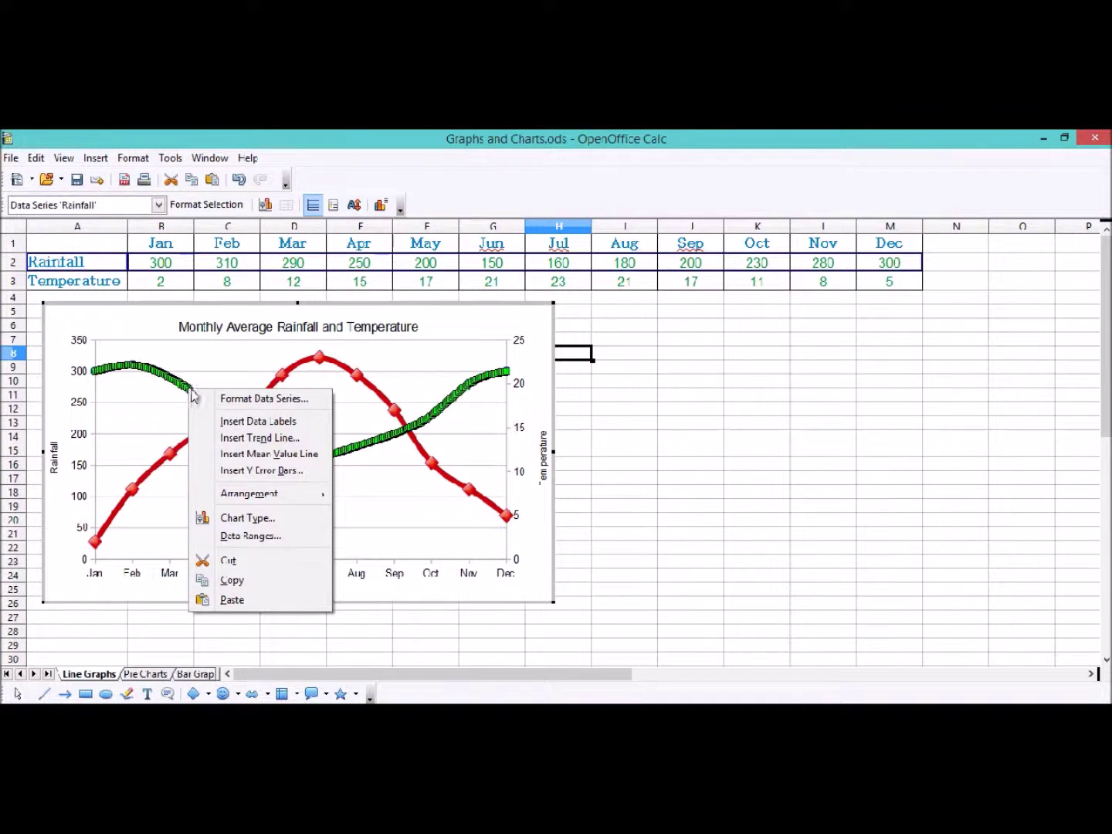
{"action": "left_click", "coordinate": [275, 422]}
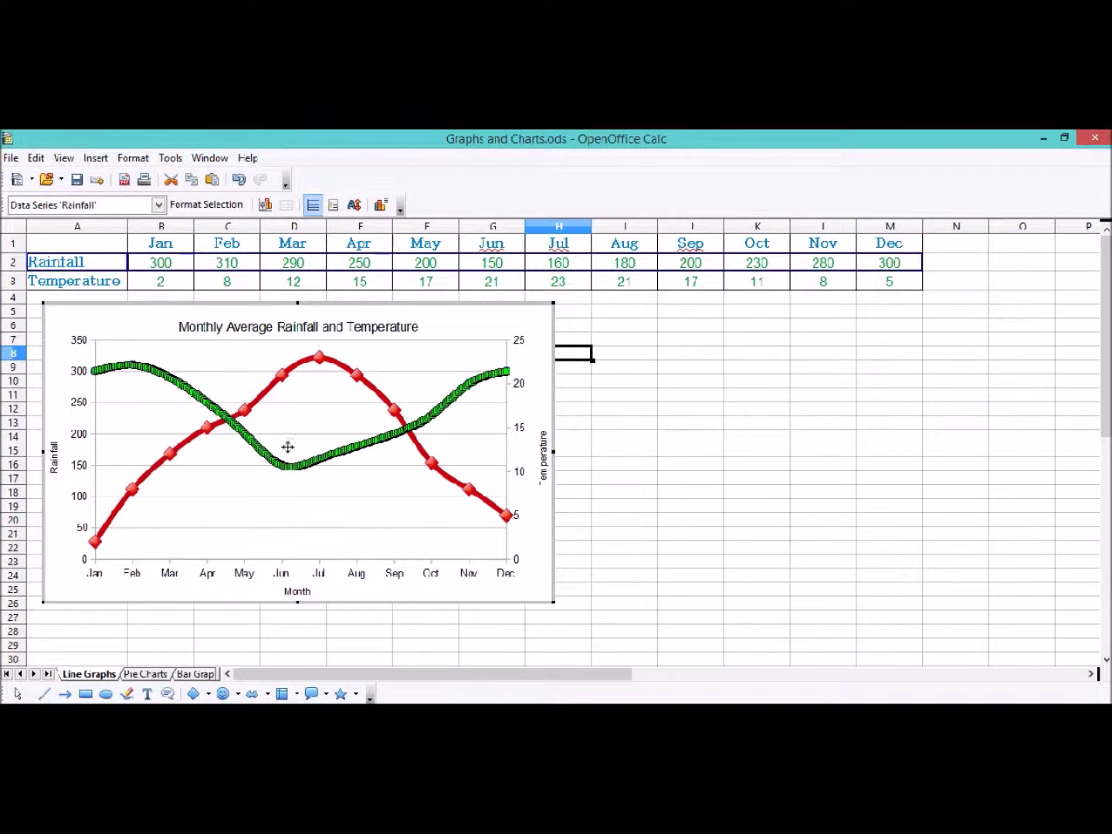
{"action": "left_click", "coordinate": [241, 511]}
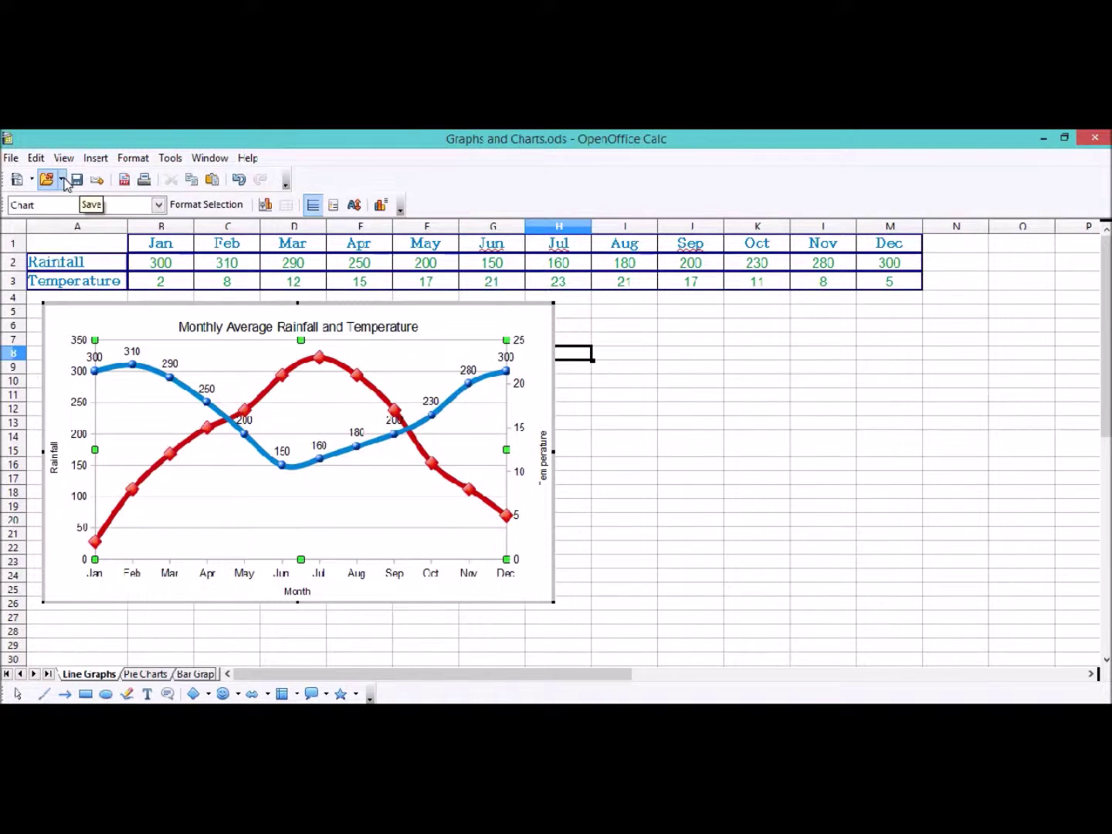
{"action": "left_click", "coordinate": [37, 158]}
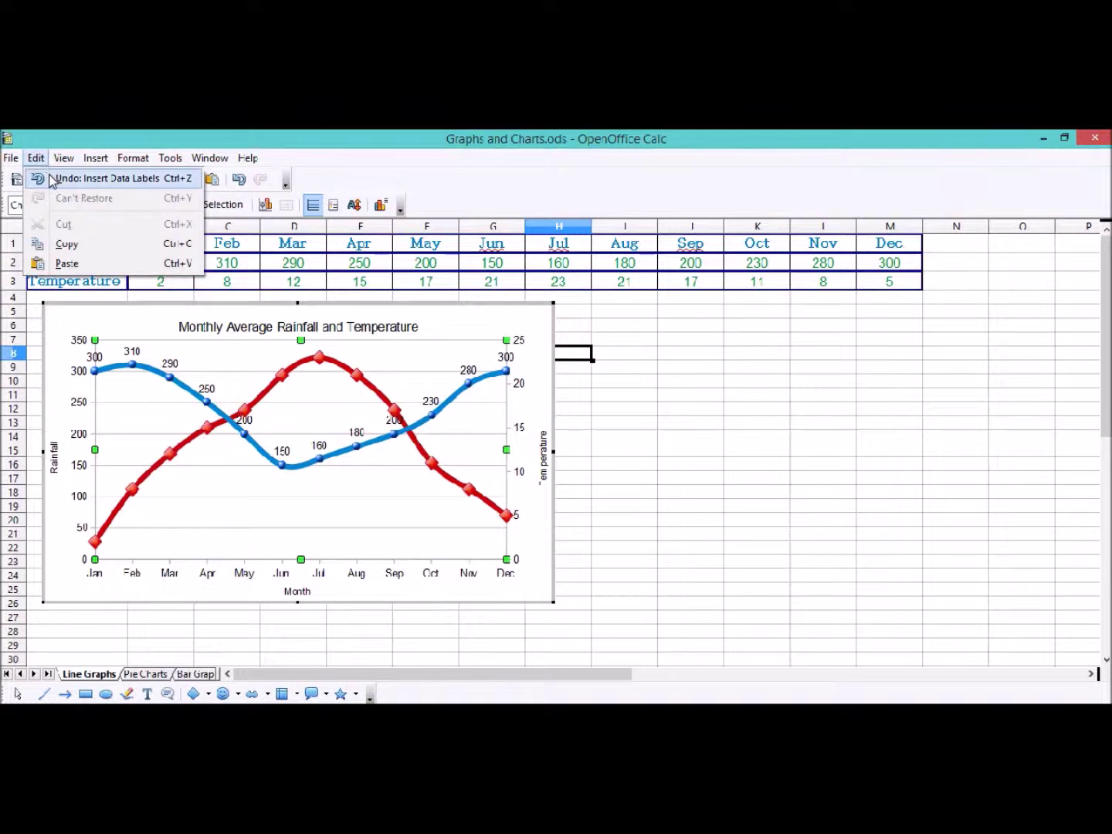
{"action": "left_click", "coordinate": [51, 180]}
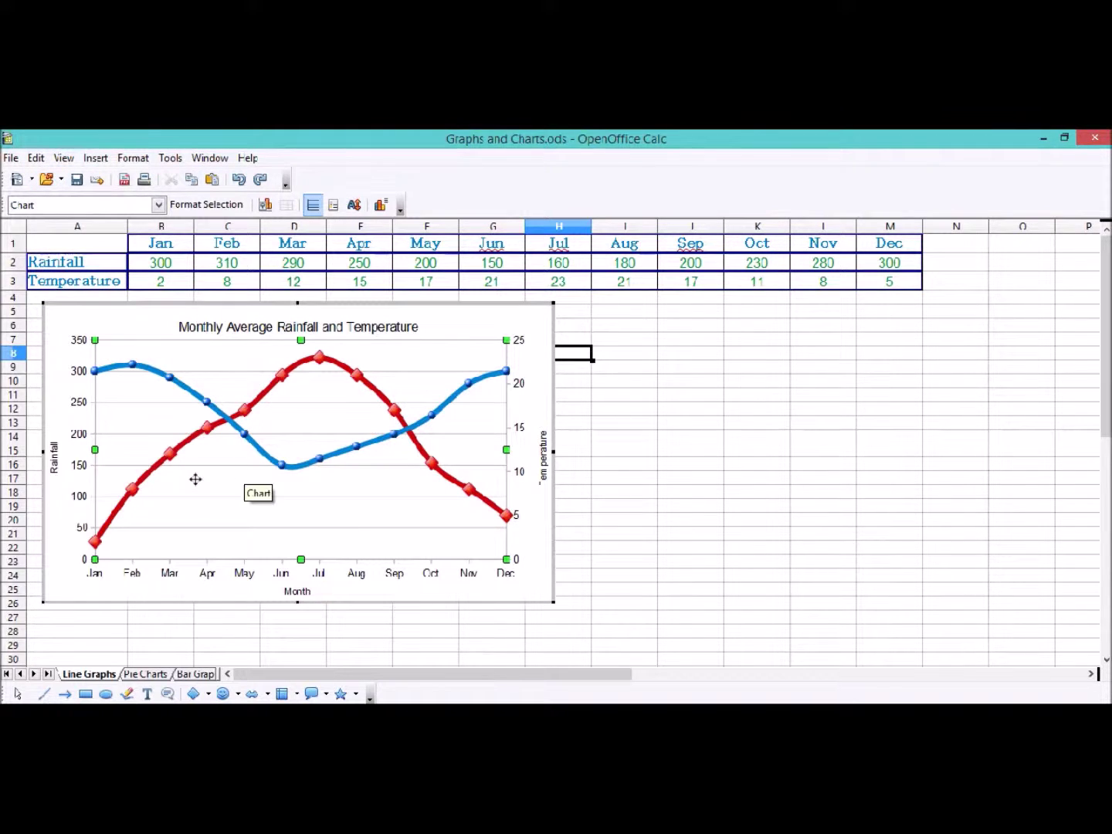
{"action": "left_click", "coordinate": [180, 452]}
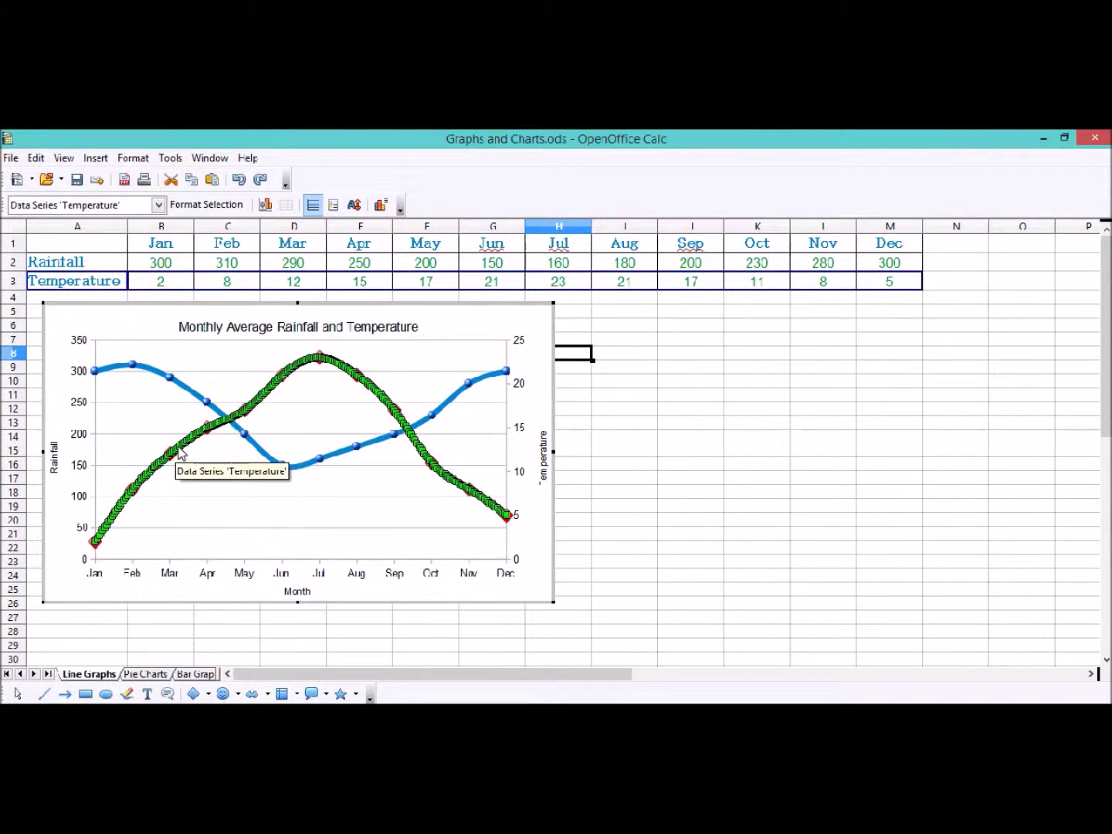
{"action": "right_click", "coordinate": [181, 454]}
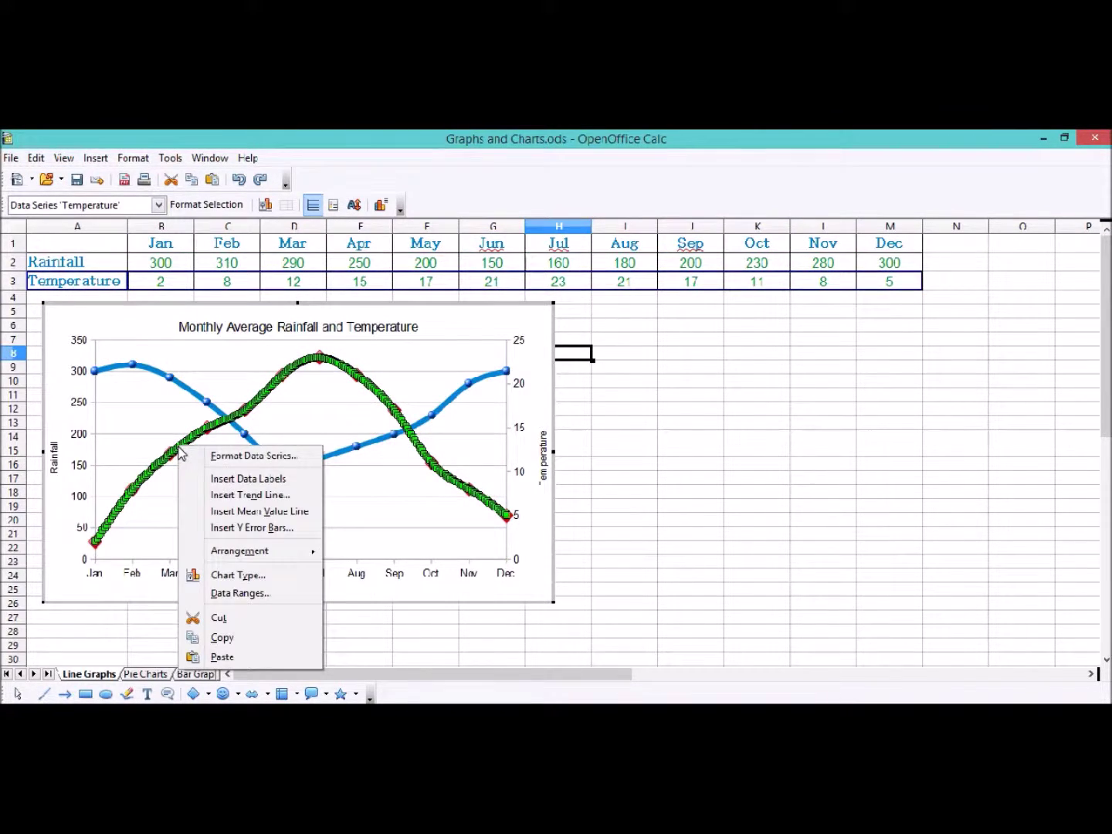
{"action": "left_click", "coordinate": [199, 397]}
{"action": "left_click", "coordinate": [197, 394]}
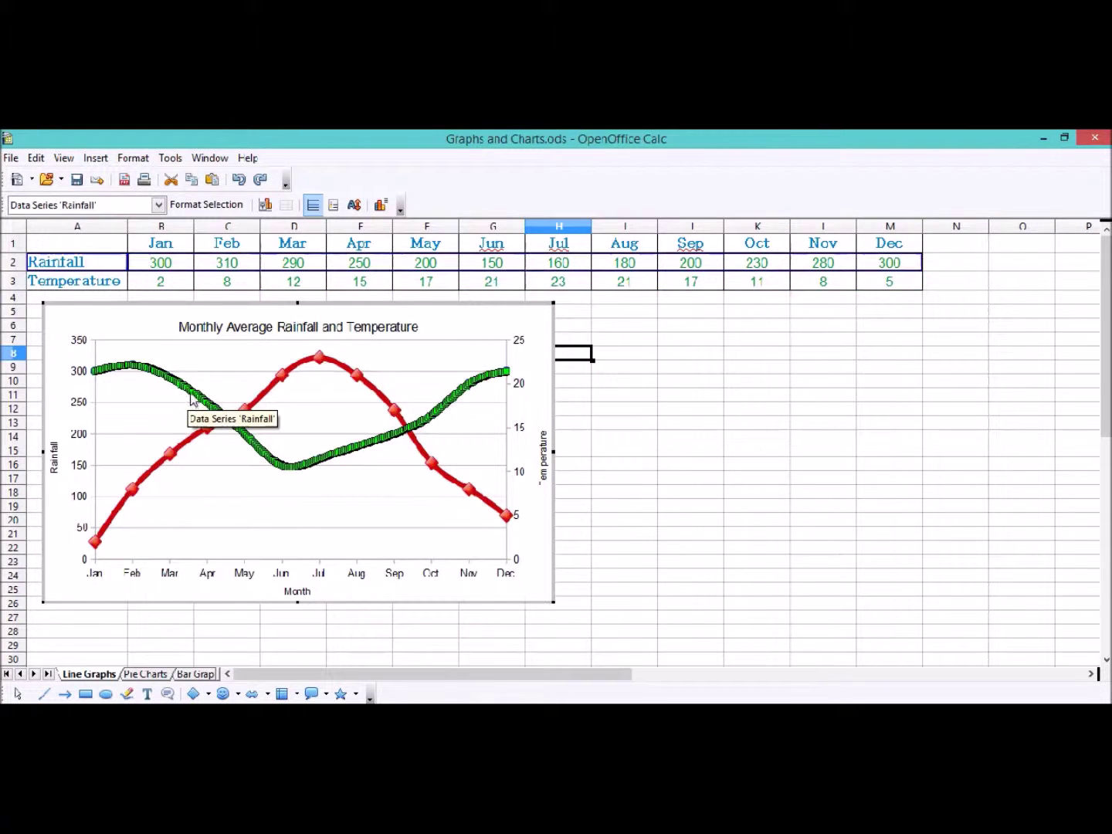
{"action": "left_click", "coordinate": [187, 448]}
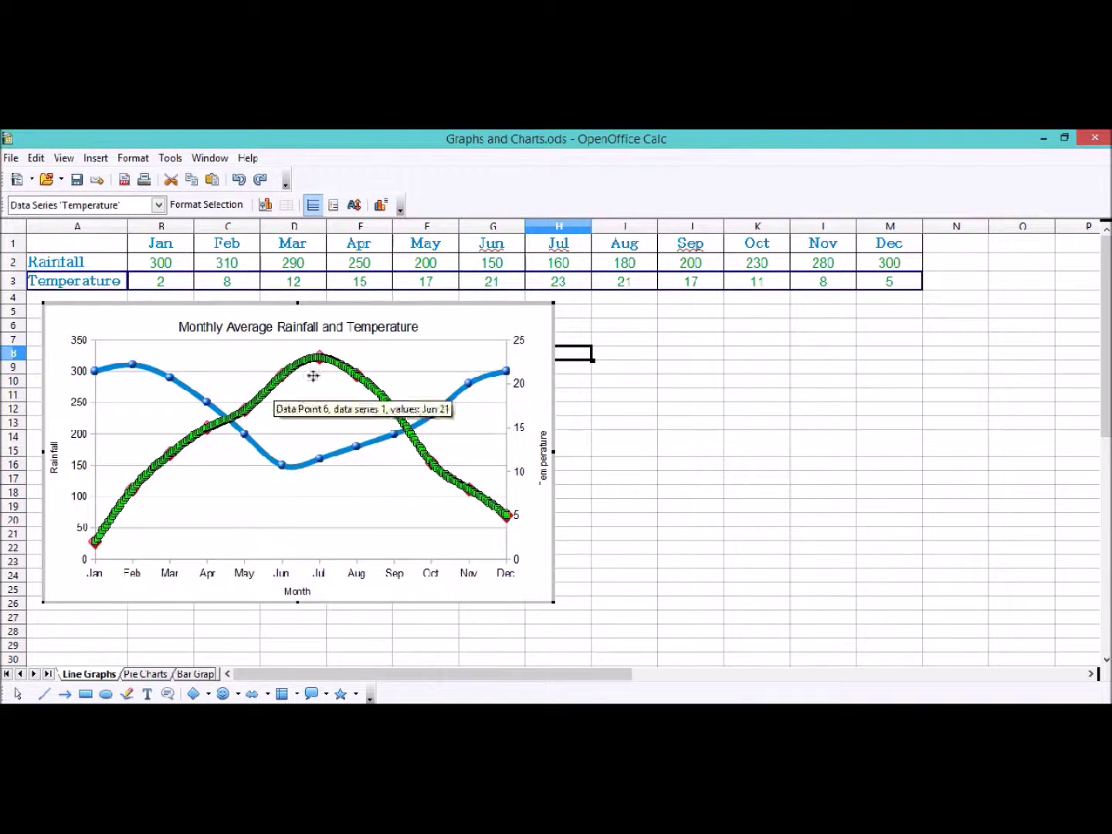
Step: Insert a Temperature trend line styled Chart 8 colour, 0.20cm wide, Fine Dashed
{"action": "right_click", "coordinate": [201, 437]}
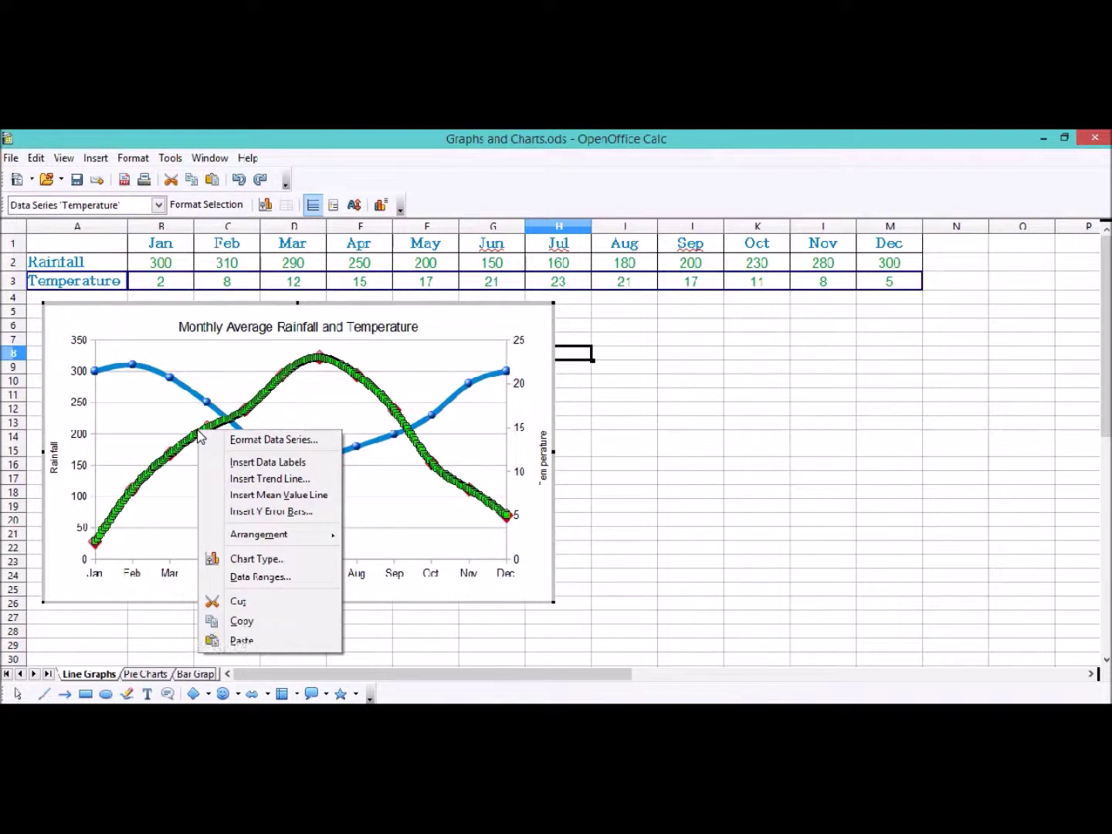
{"action": "left_click", "coordinate": [279, 480]}
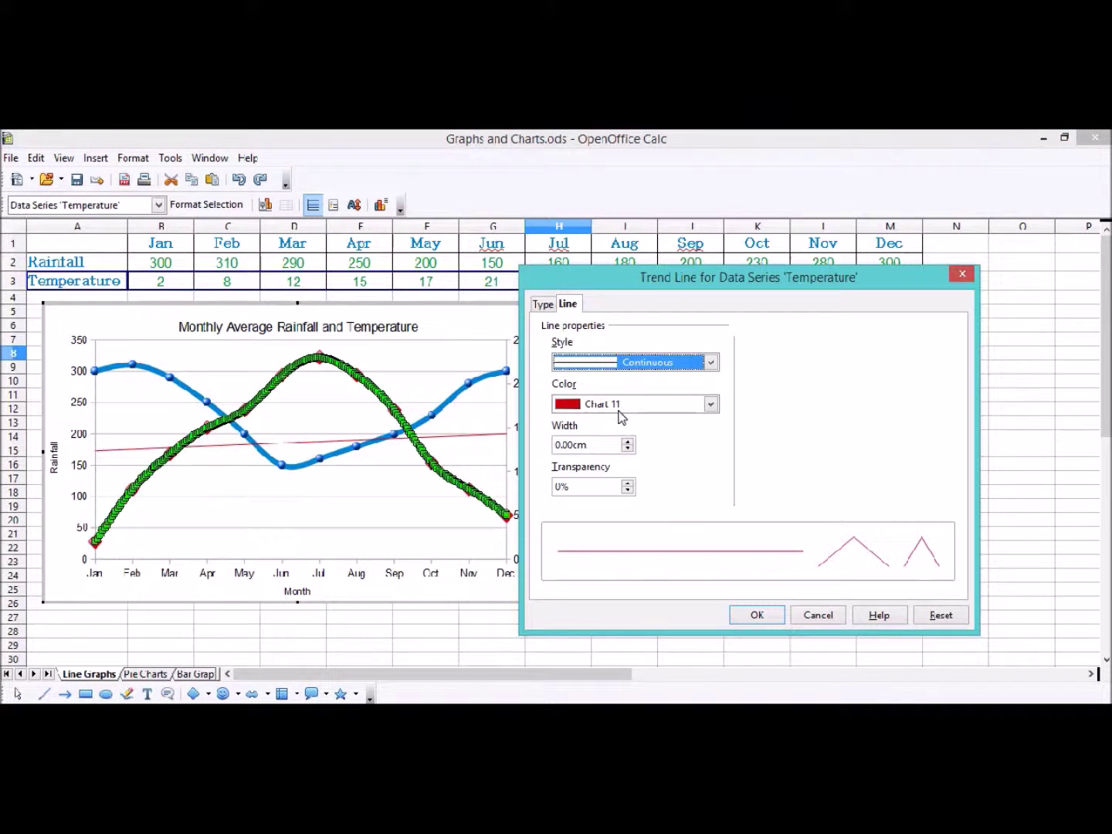
{"action": "left_click", "coordinate": [708, 405]}
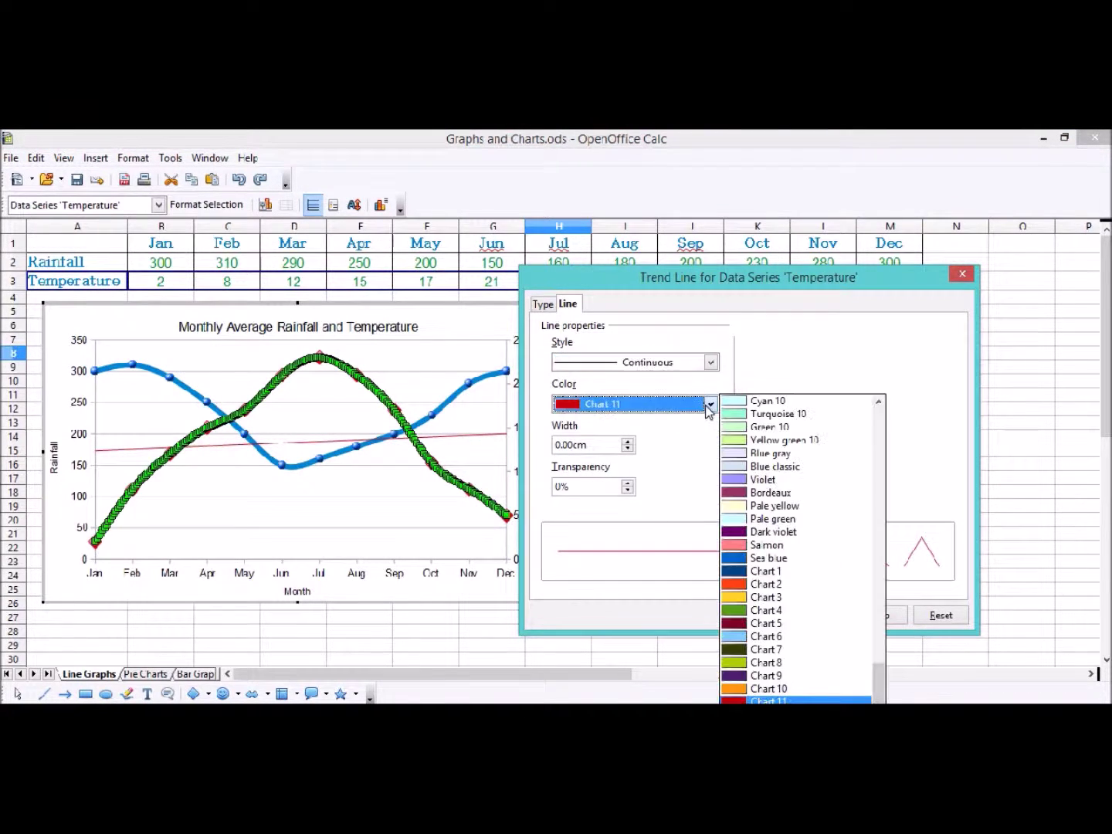
{"action": "left_click", "coordinate": [773, 662]}
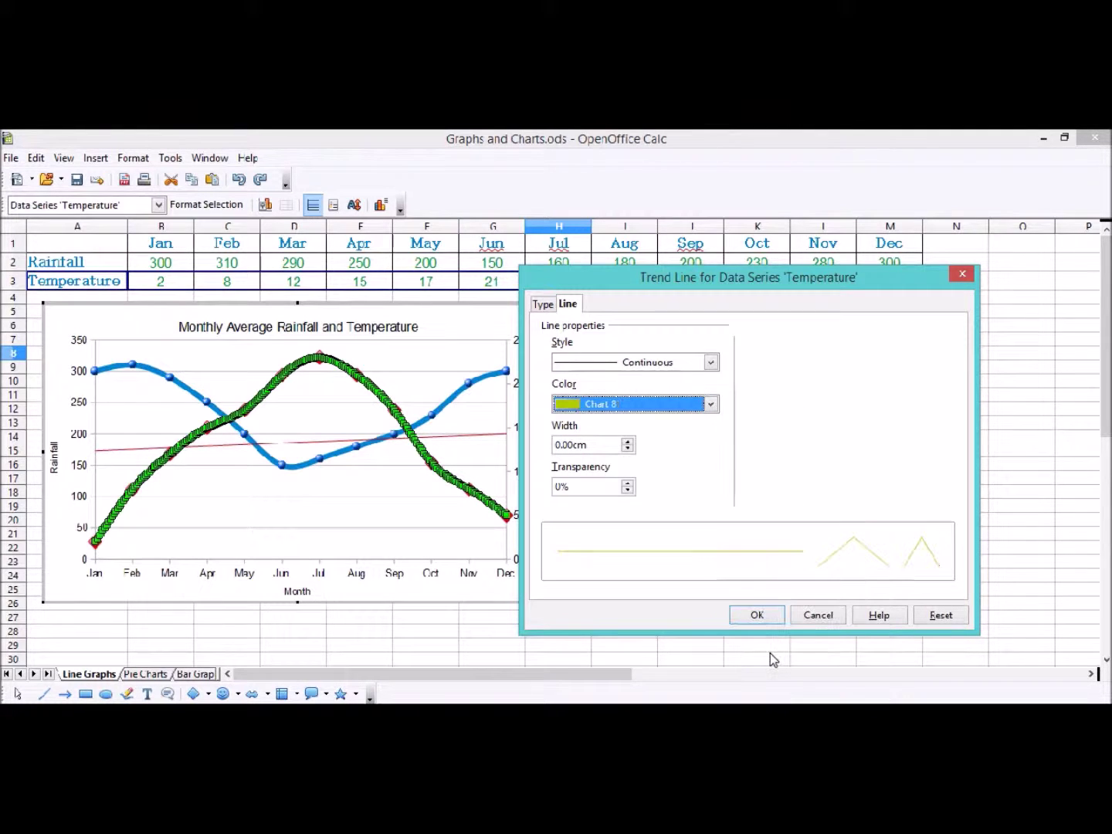
{"action": "left_click", "coordinate": [629, 443]}
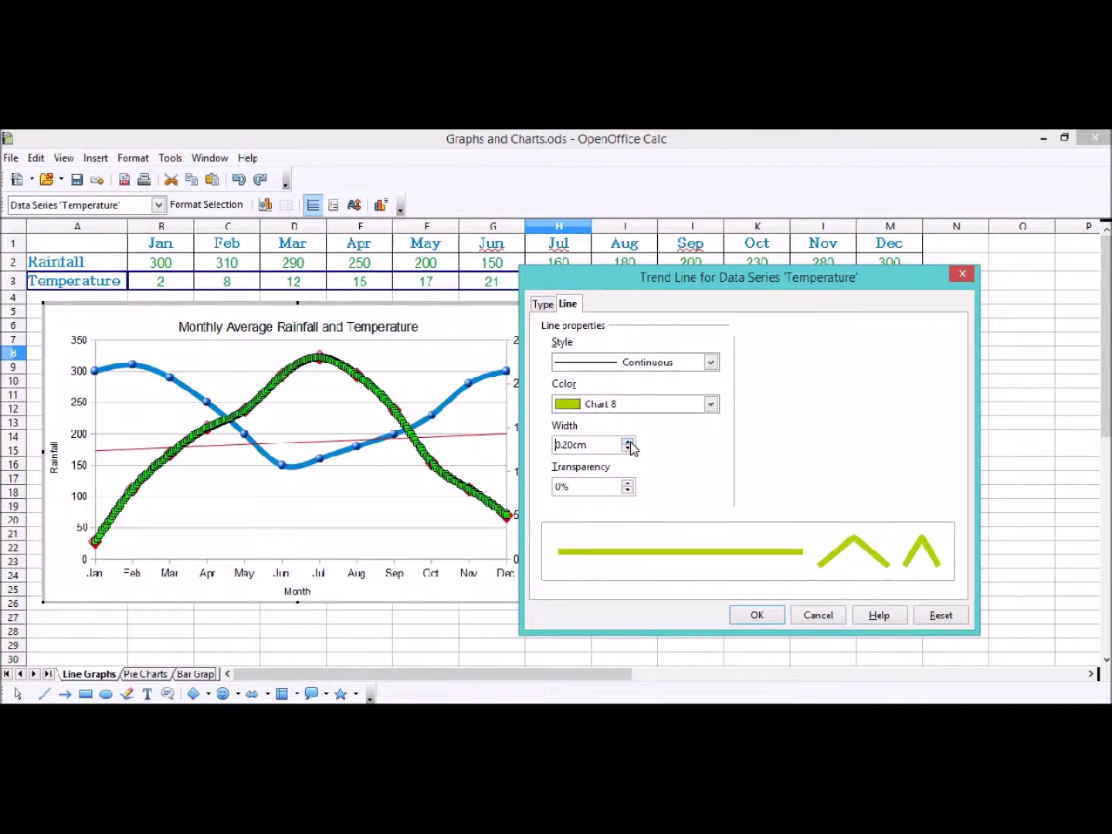
{"action": "left_click", "coordinate": [711, 362]}
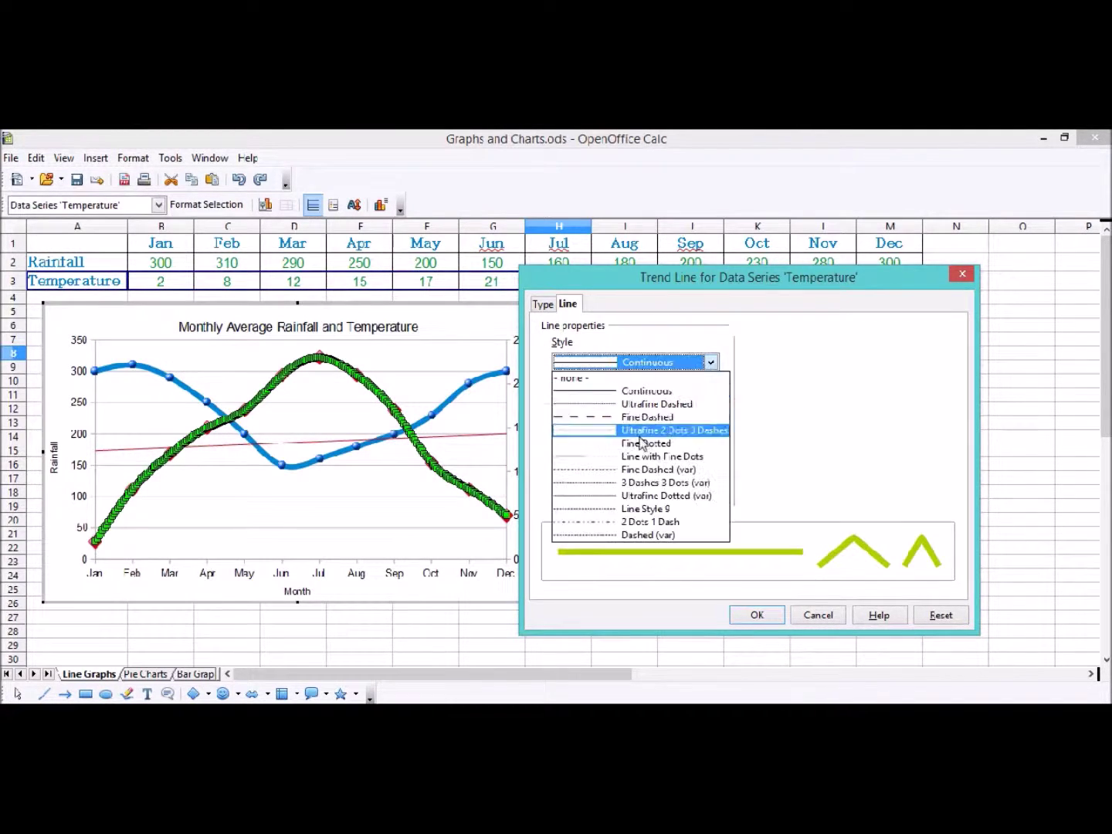
{"action": "left_click", "coordinate": [647, 418]}
{"action": "left_click", "coordinate": [760, 618]}
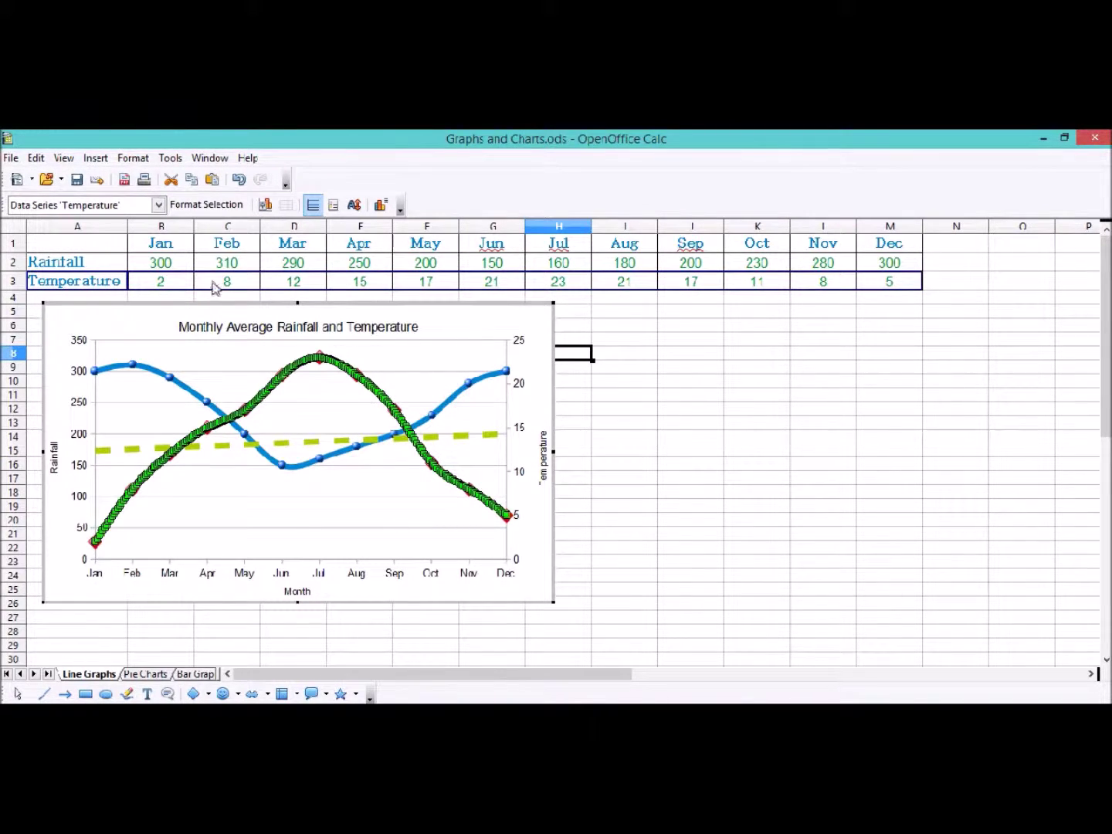
Step: Undo the trend line and insert a mean value line for the Temperature series instead
{"action": "left_click", "coordinate": [36, 158]}
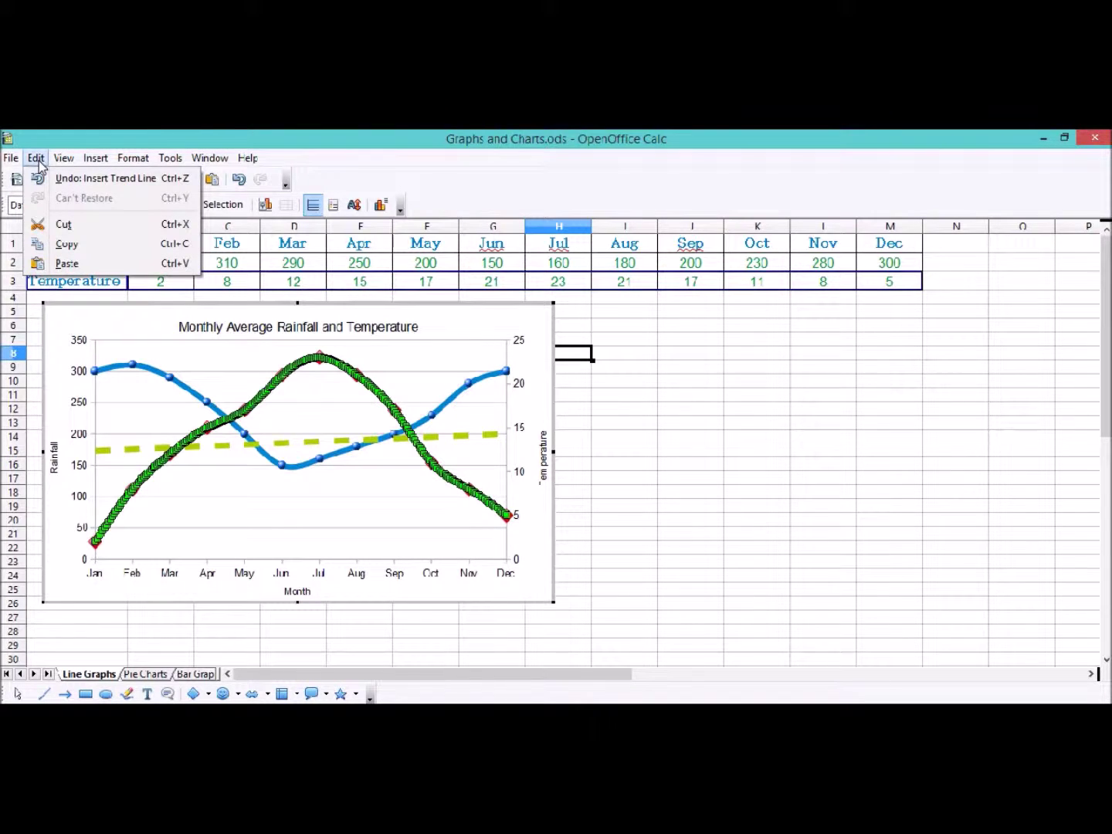
{"action": "left_click", "coordinate": [104, 178]}
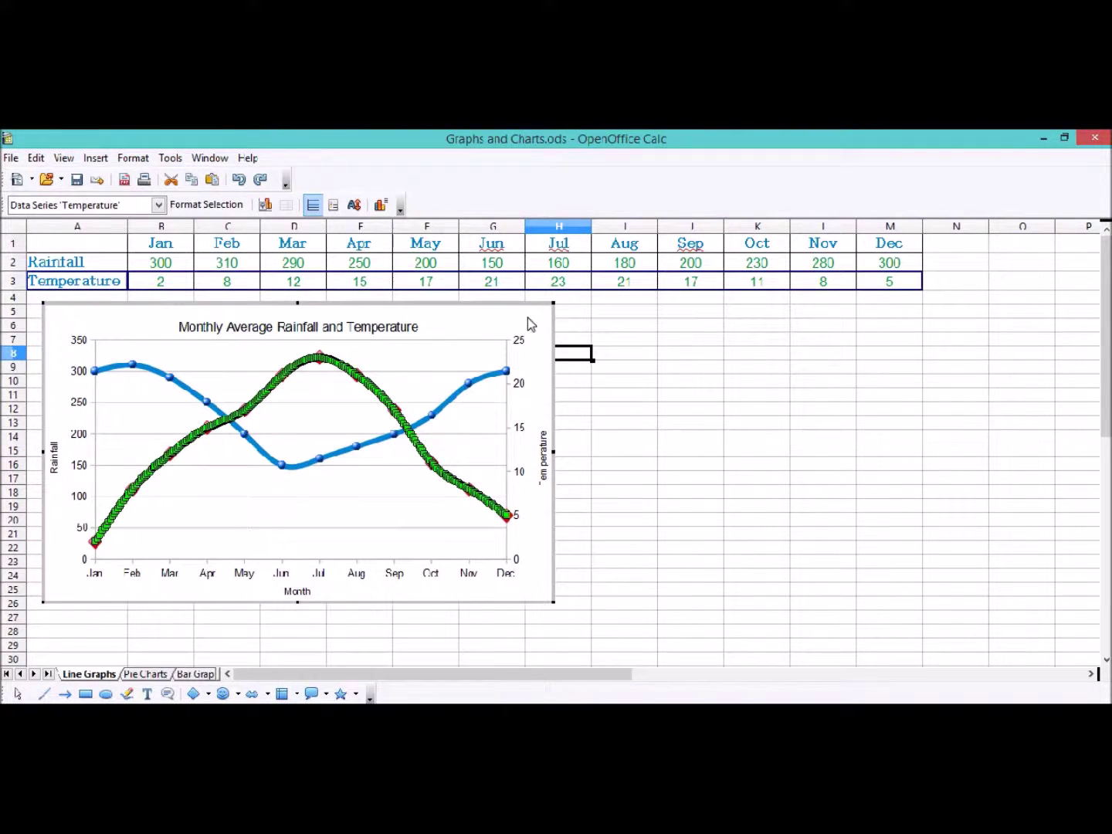
{"action": "right_click", "coordinate": [330, 360]}
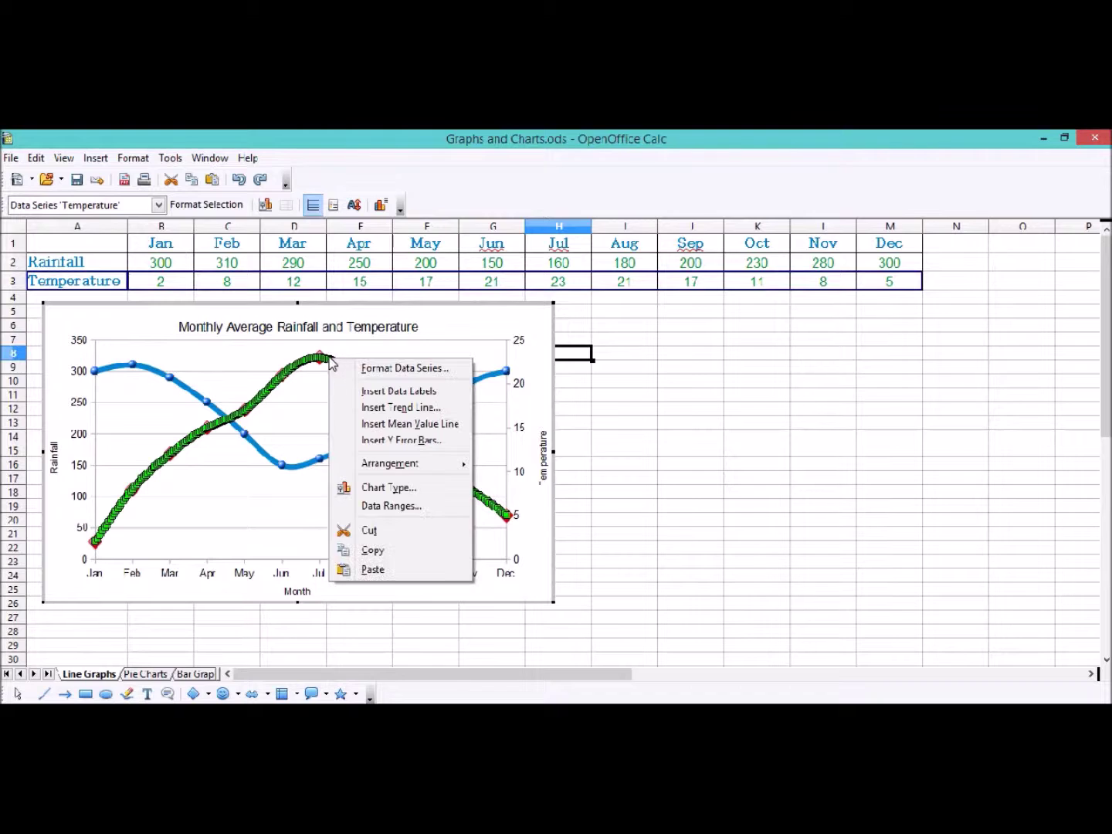
{"action": "left_click", "coordinate": [433, 424]}
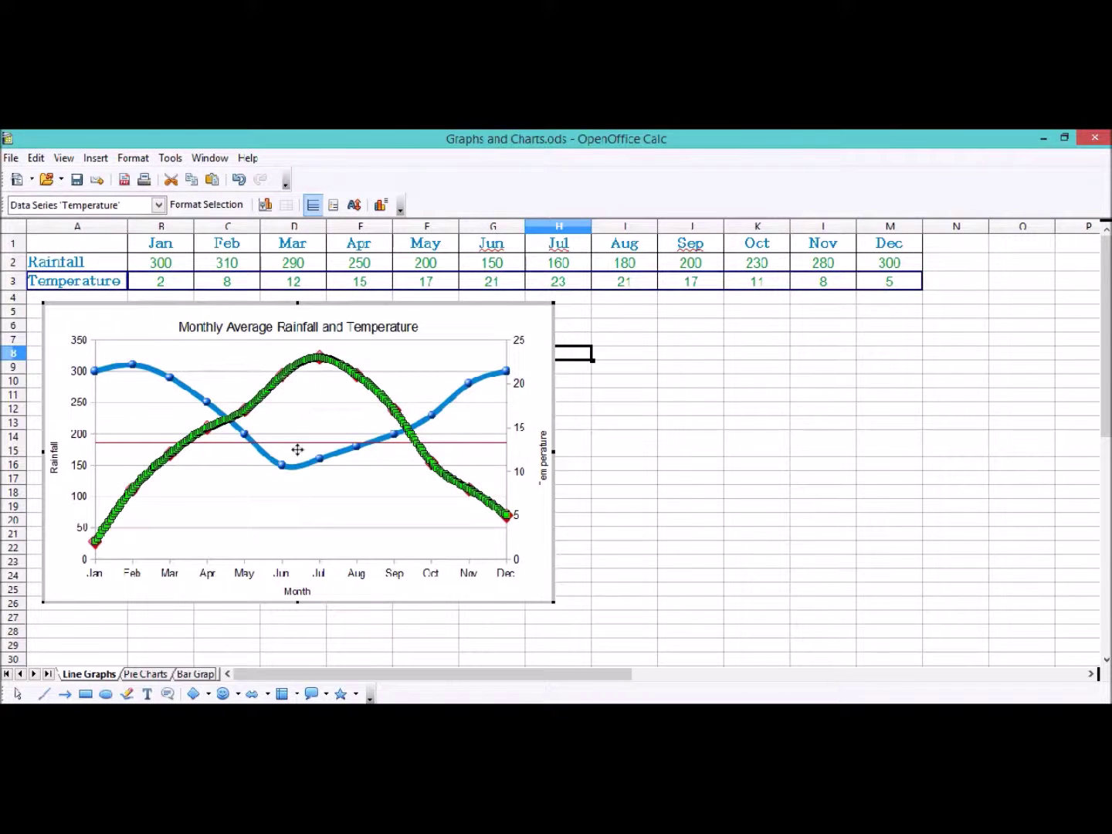
Step: Delete the Temperature mean value line from the chart
{"action": "left_click", "coordinate": [345, 517]}
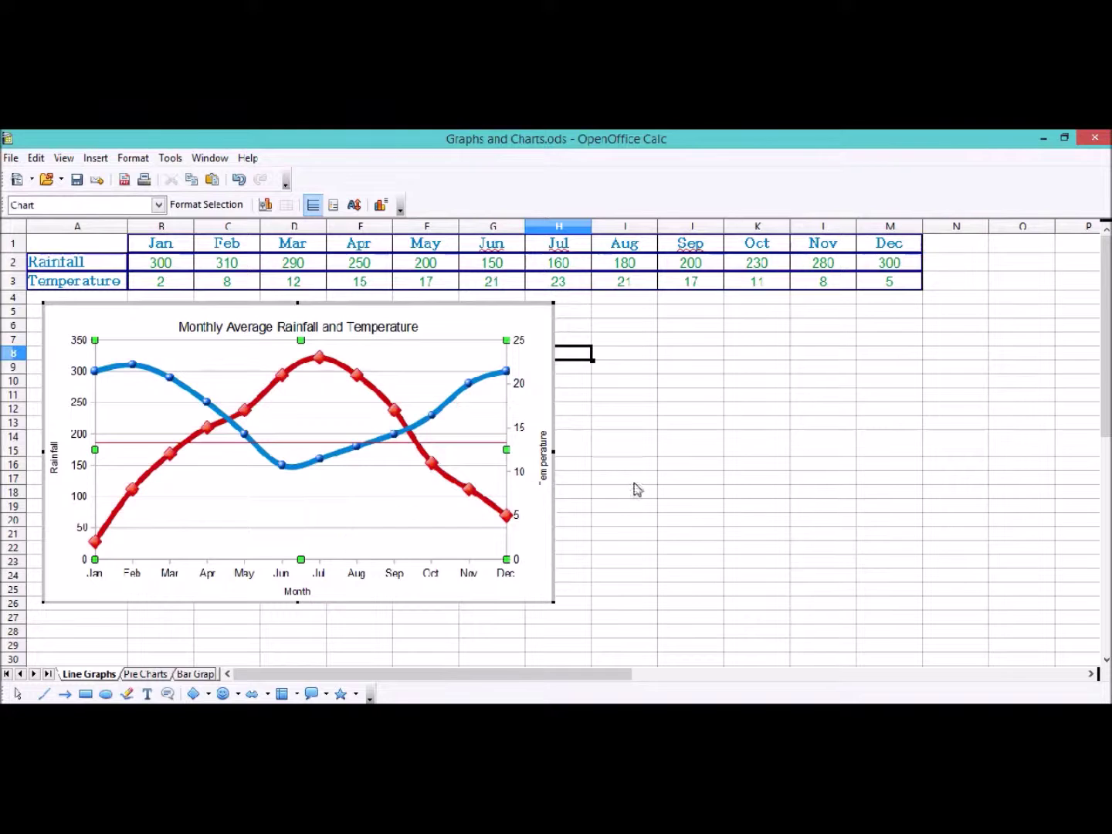
{"action": "left_click", "coordinate": [458, 443]}
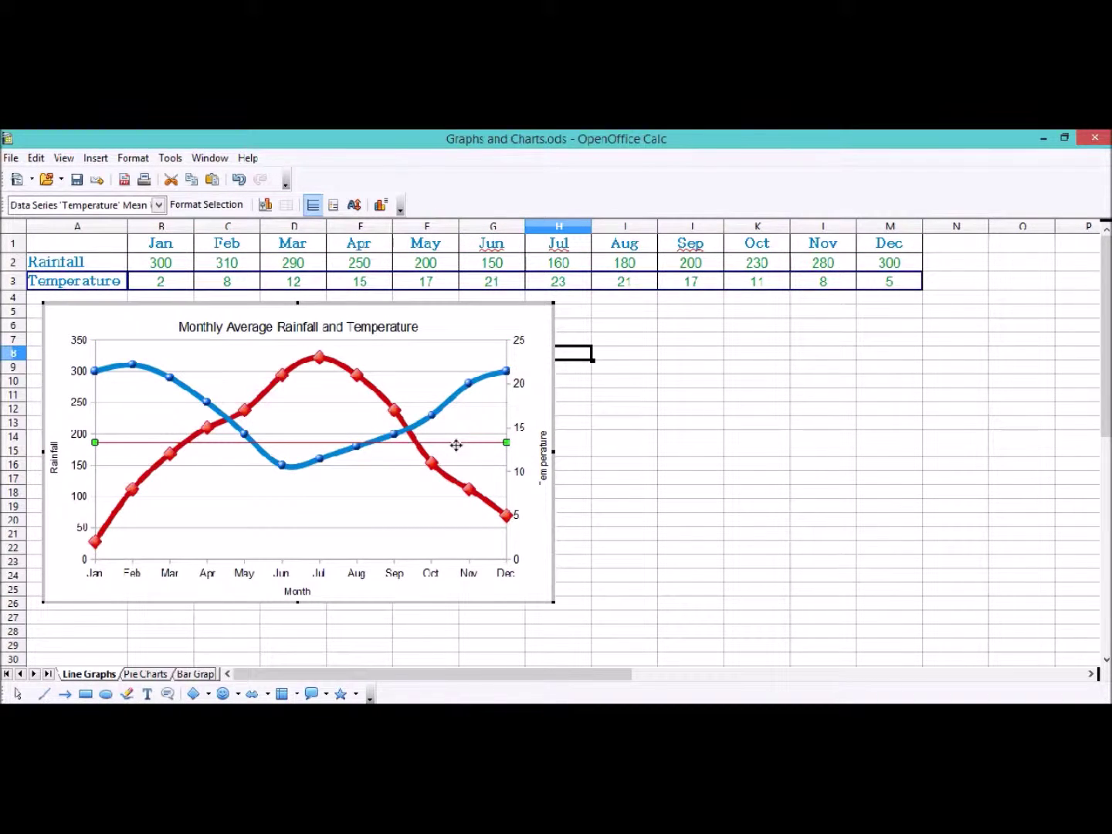
{"action": "key", "text": "Delete"}
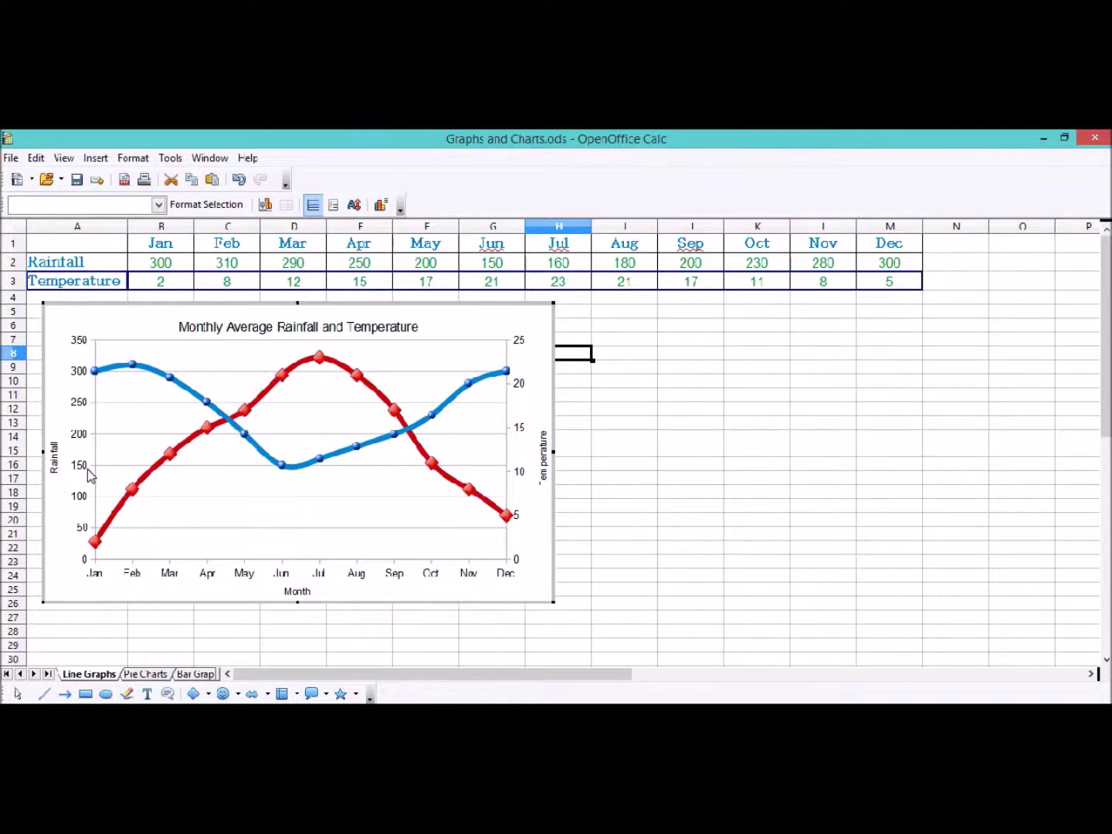
Step: Select the Rainfall, Month and Temperature axis titles in turn, ending on the Rainfall title
{"action": "left_click", "coordinate": [55, 448]}
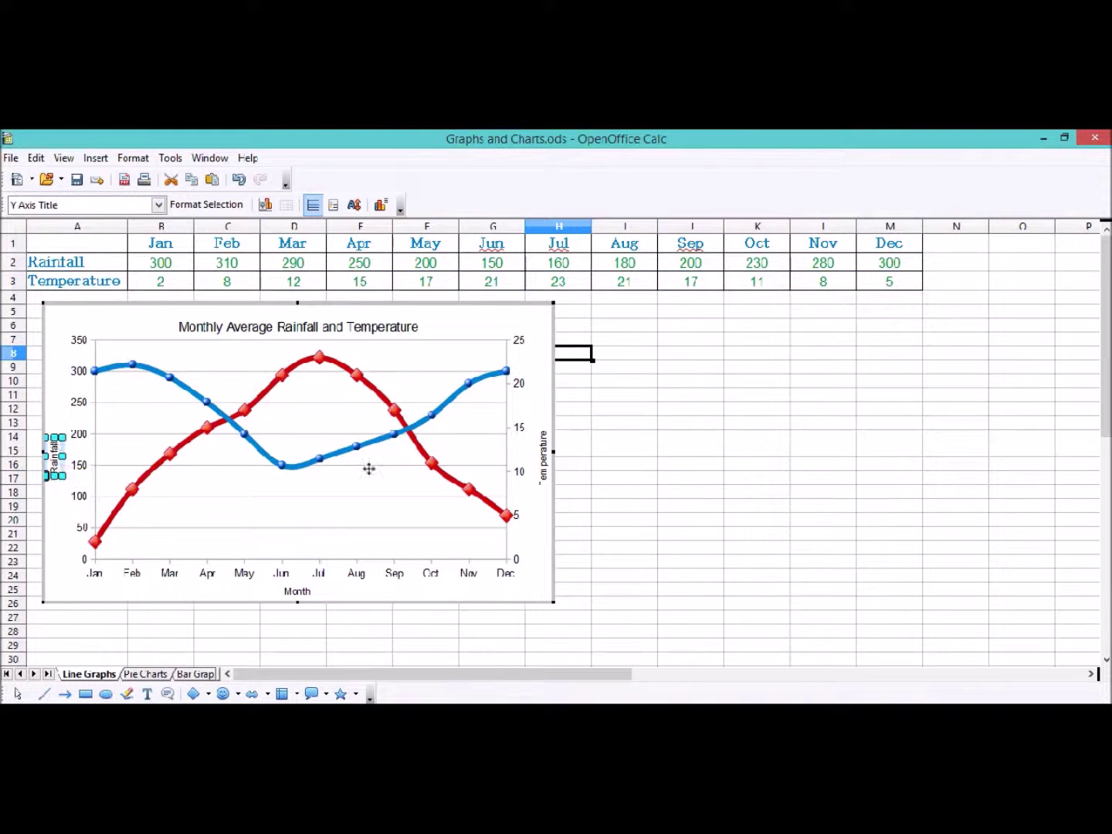
{"action": "left_click", "coordinate": [300, 587]}
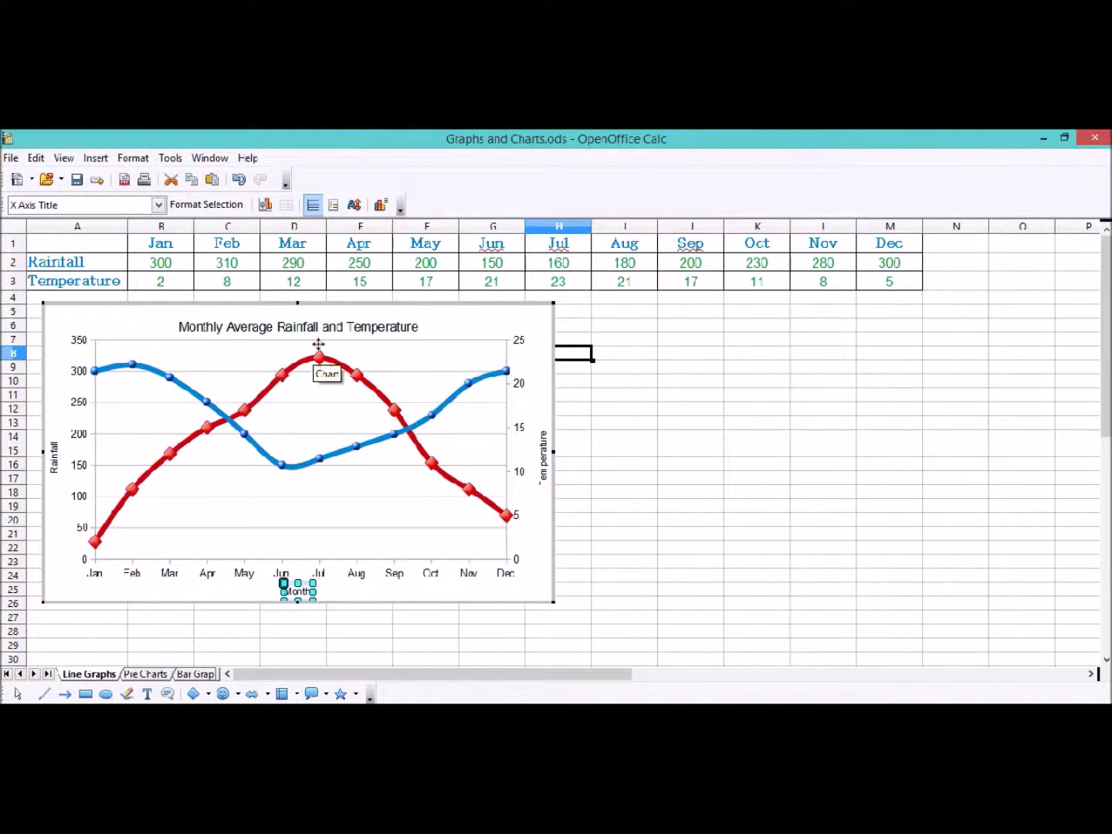
{"action": "left_click", "coordinate": [553, 454]}
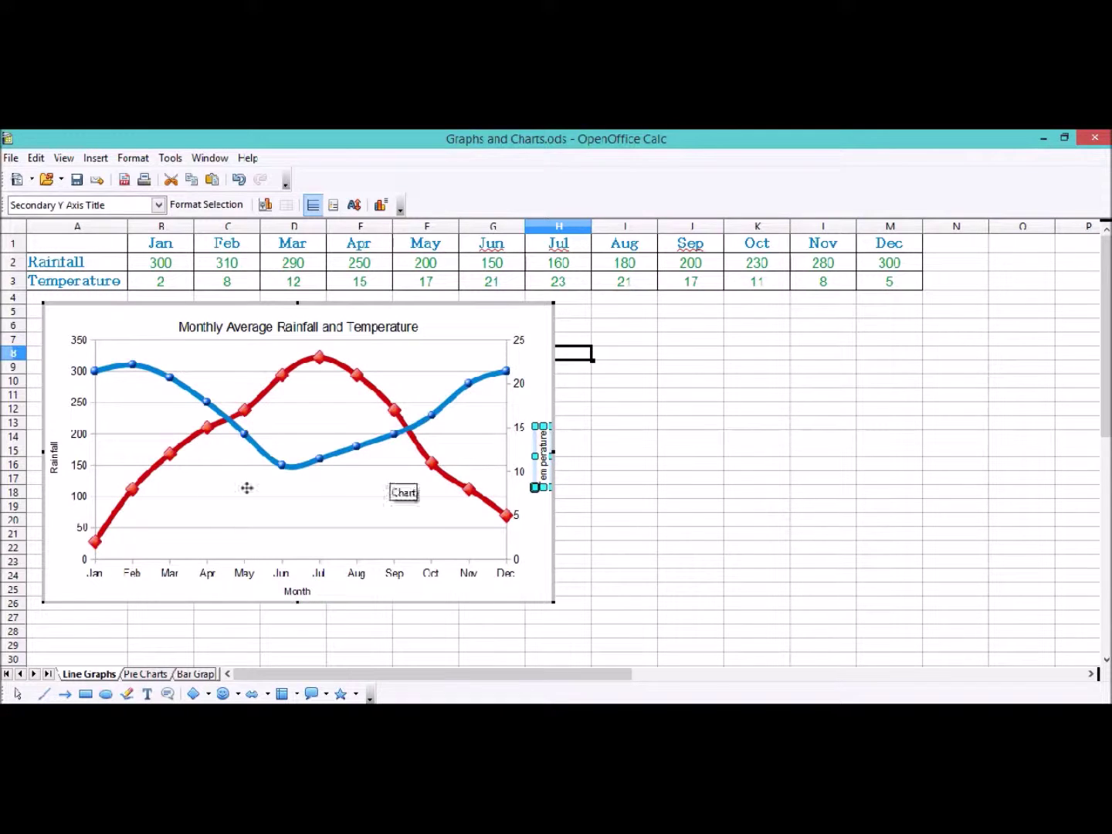
{"action": "left_click", "coordinate": [55, 452]}
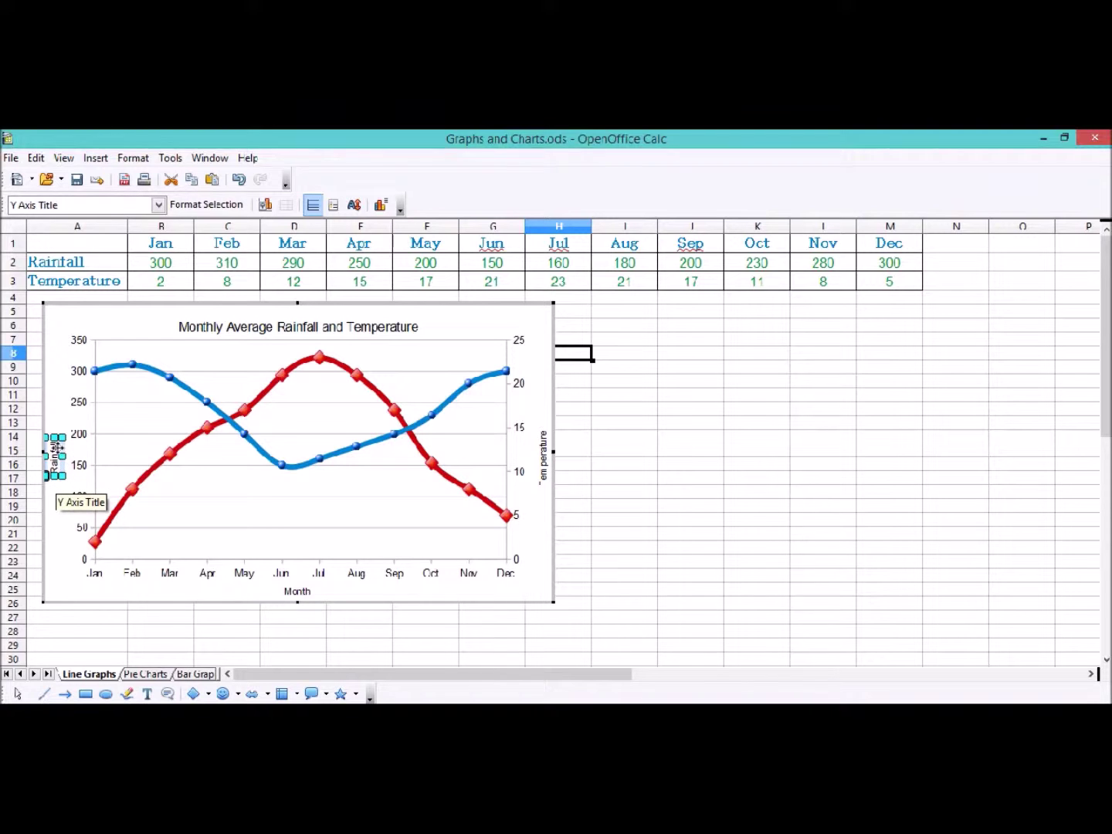
{"action": "right_click", "coordinate": [57, 446]}
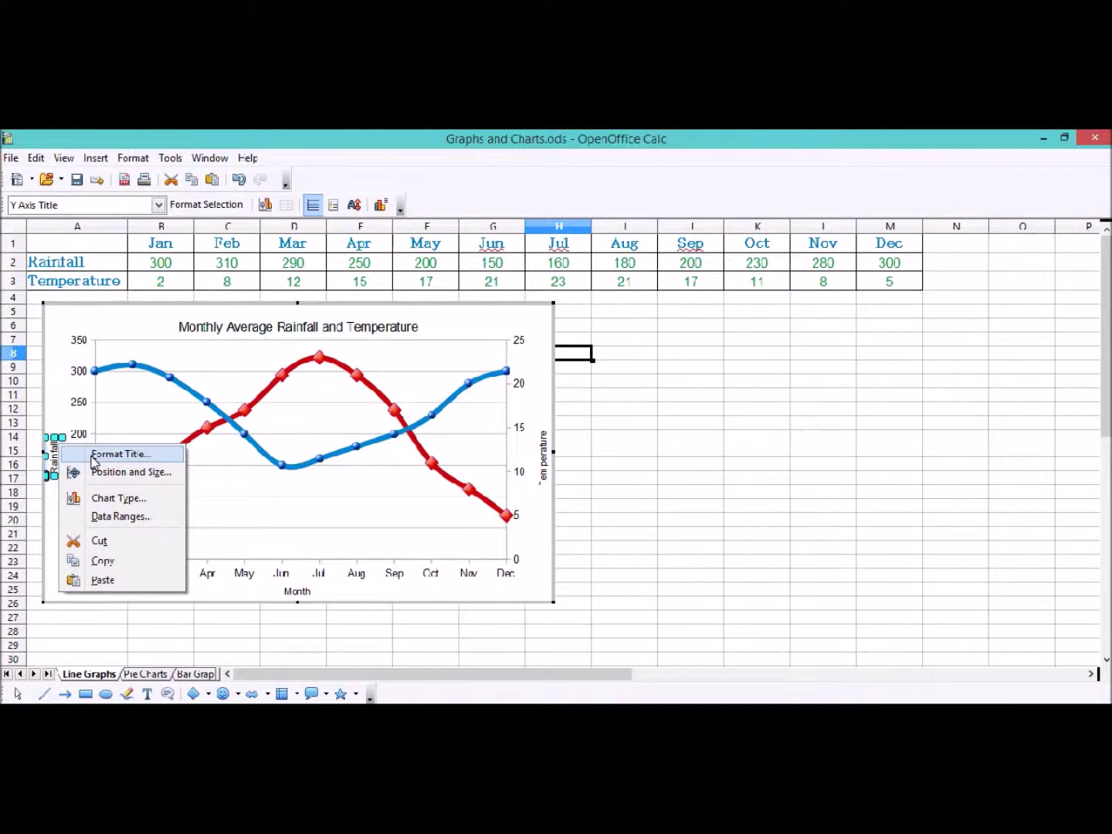
Step: In the Y Axis Title dialog, give the Rainfall title a Batang Italic 14-point font
{"action": "left_click", "coordinate": [94, 455]}
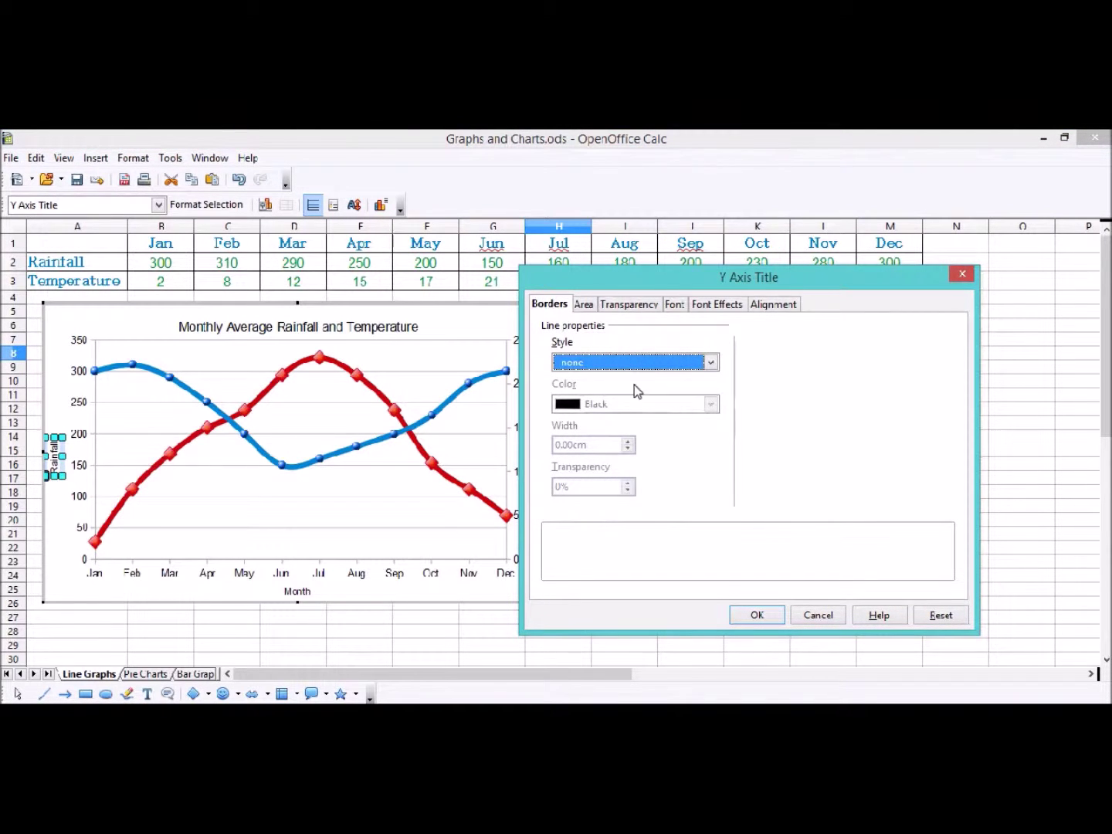
{"action": "left_click", "coordinate": [584, 304]}
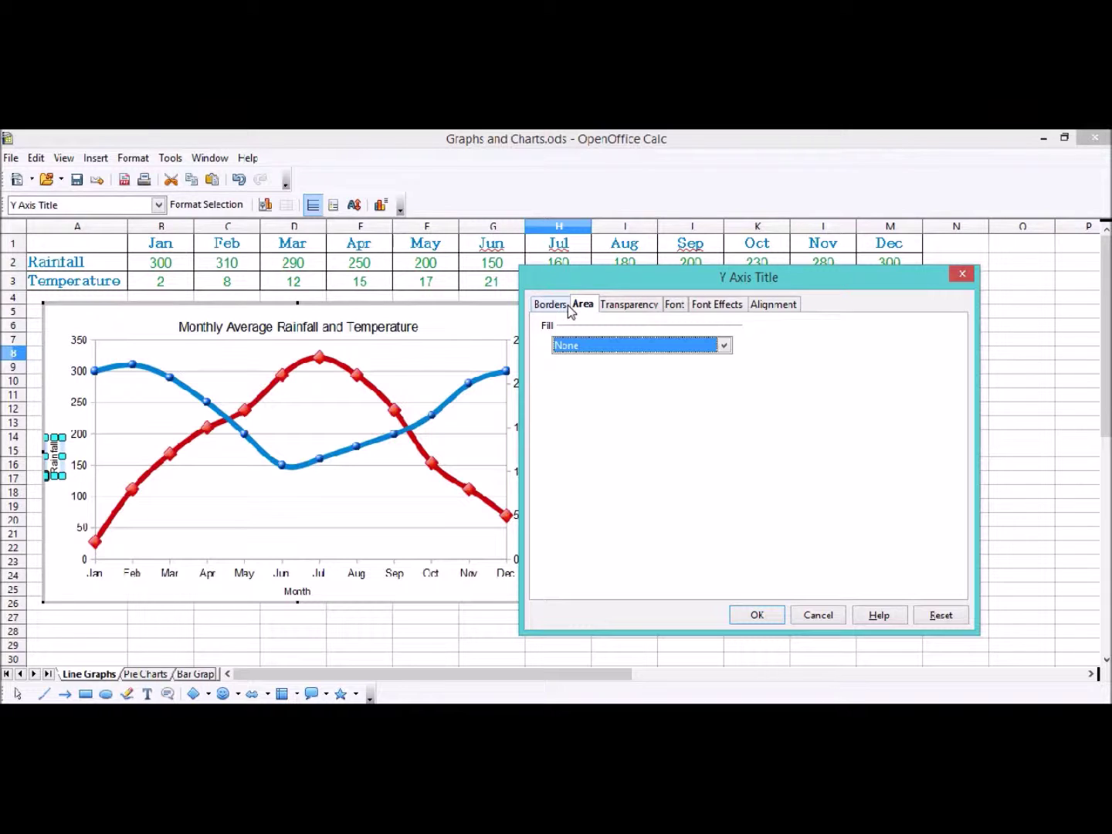
{"action": "left_click", "coordinate": [631, 309]}
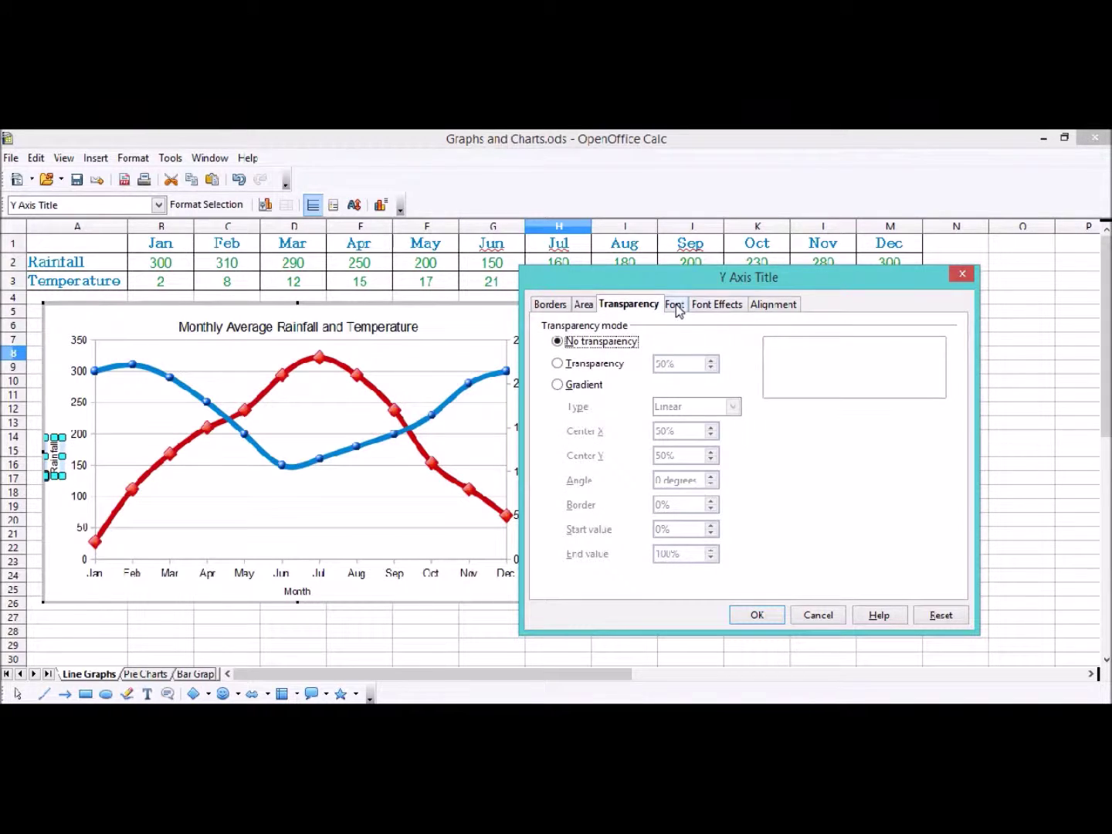
{"action": "left_click", "coordinate": [676, 304]}
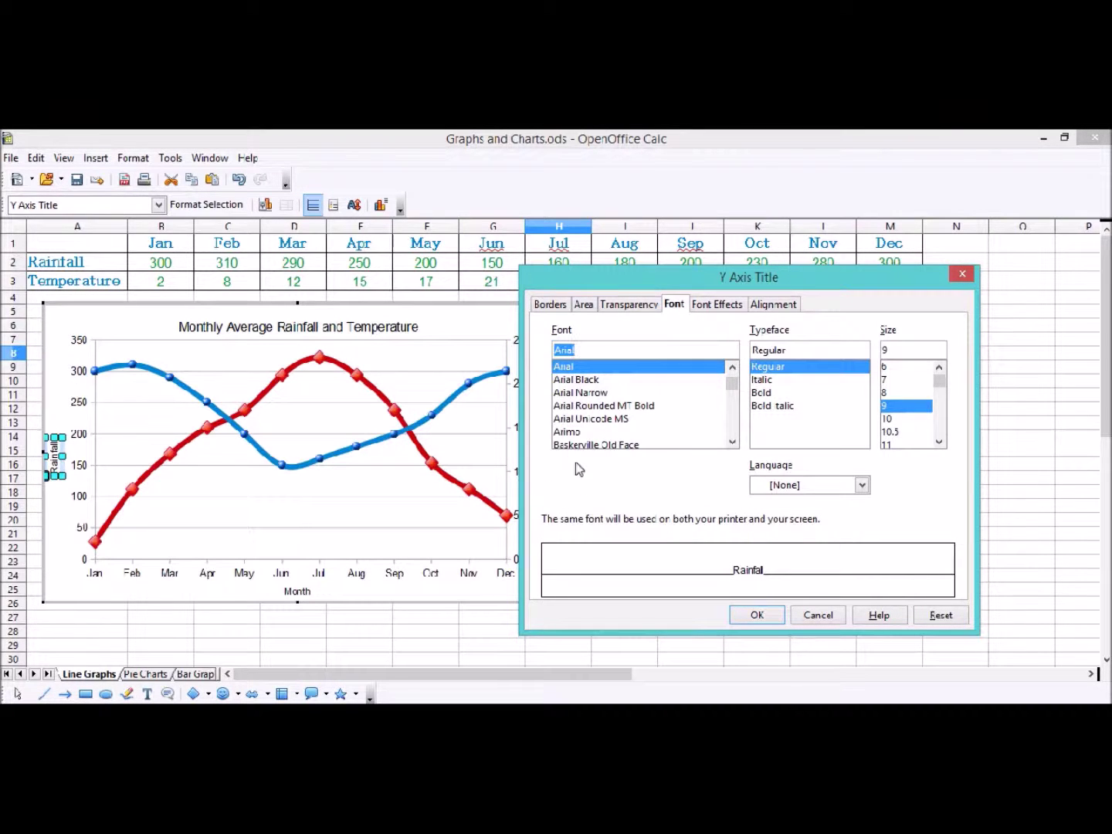
{"action": "scroll", "coordinate": [639, 421], "scroll_direction": "down", "scroll_amount": 1}
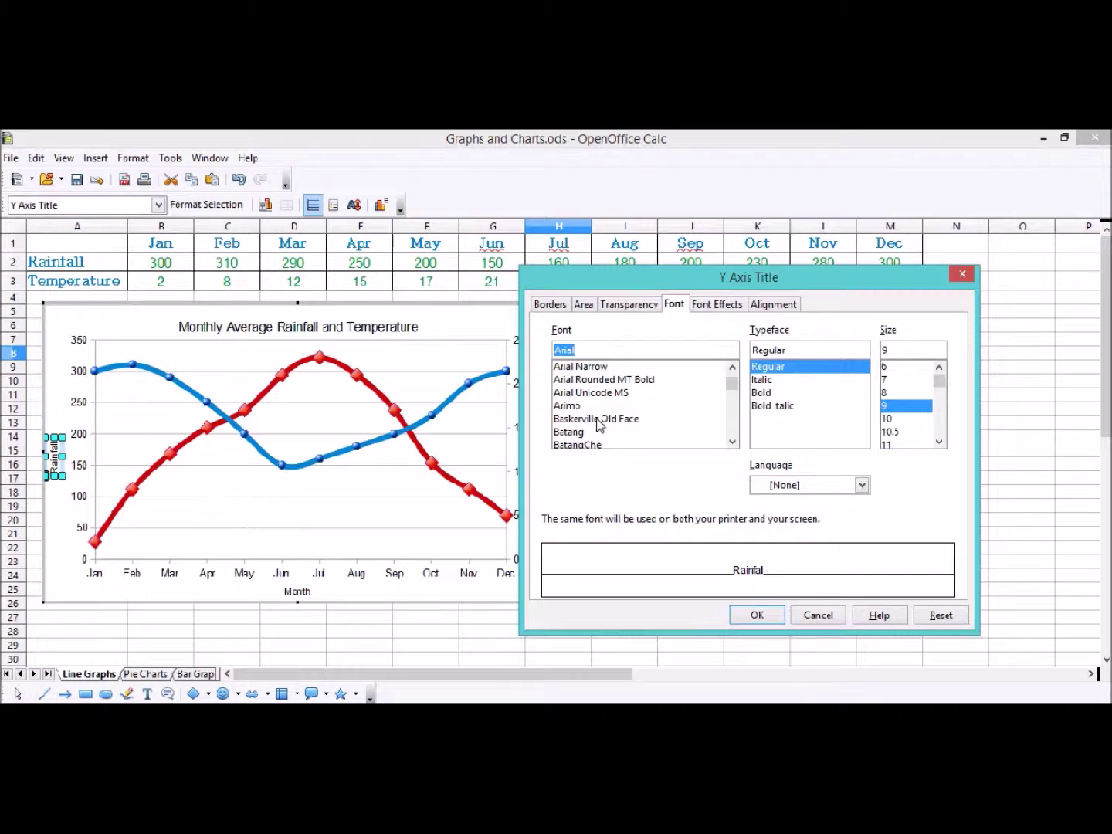
{"action": "left_click", "coordinate": [570, 433]}
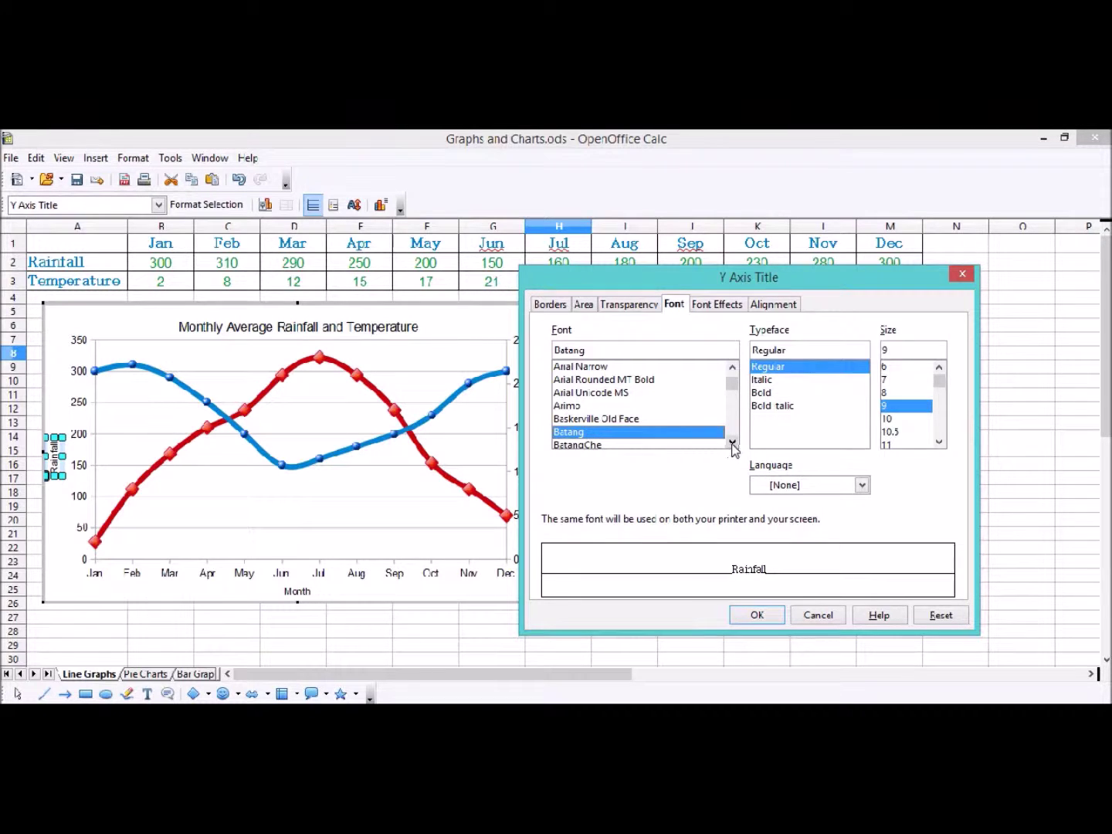
{"action": "left_click", "coordinate": [776, 382]}
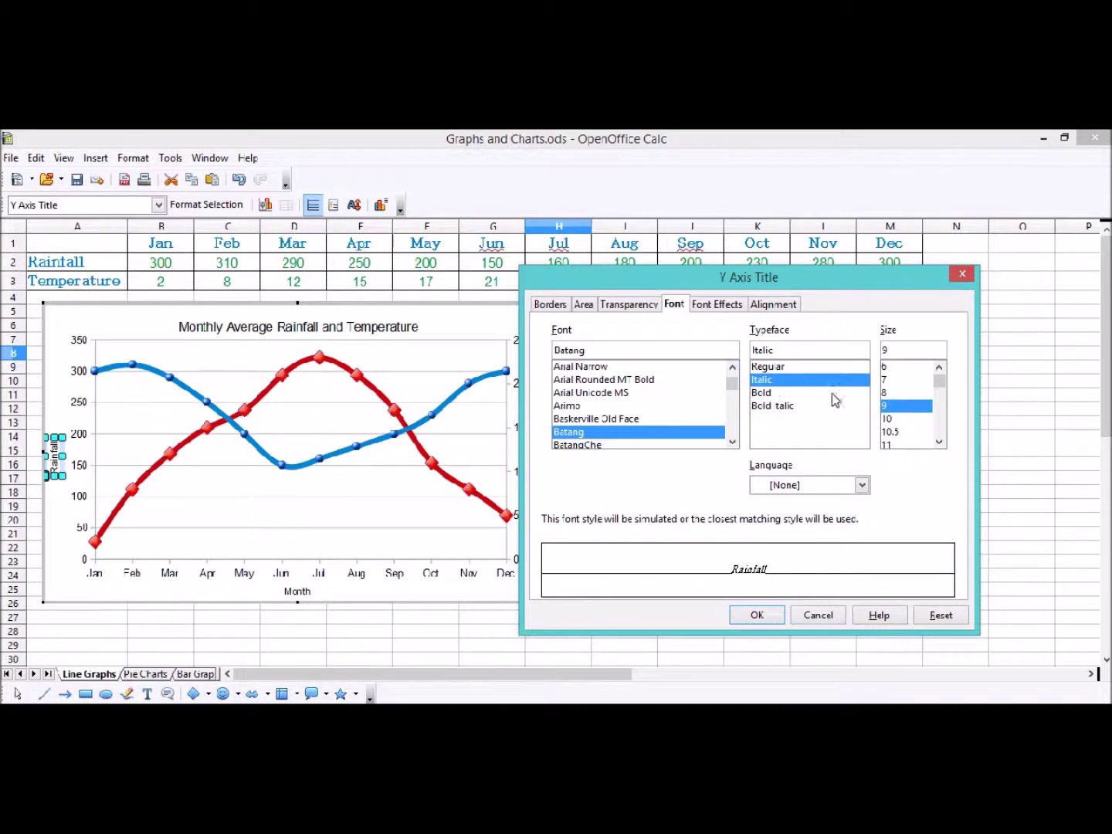
{"action": "left_click", "coordinate": [939, 442]}
{"action": "left_click", "coordinate": [940, 442]}
{"action": "left_click", "coordinate": [939, 442]}
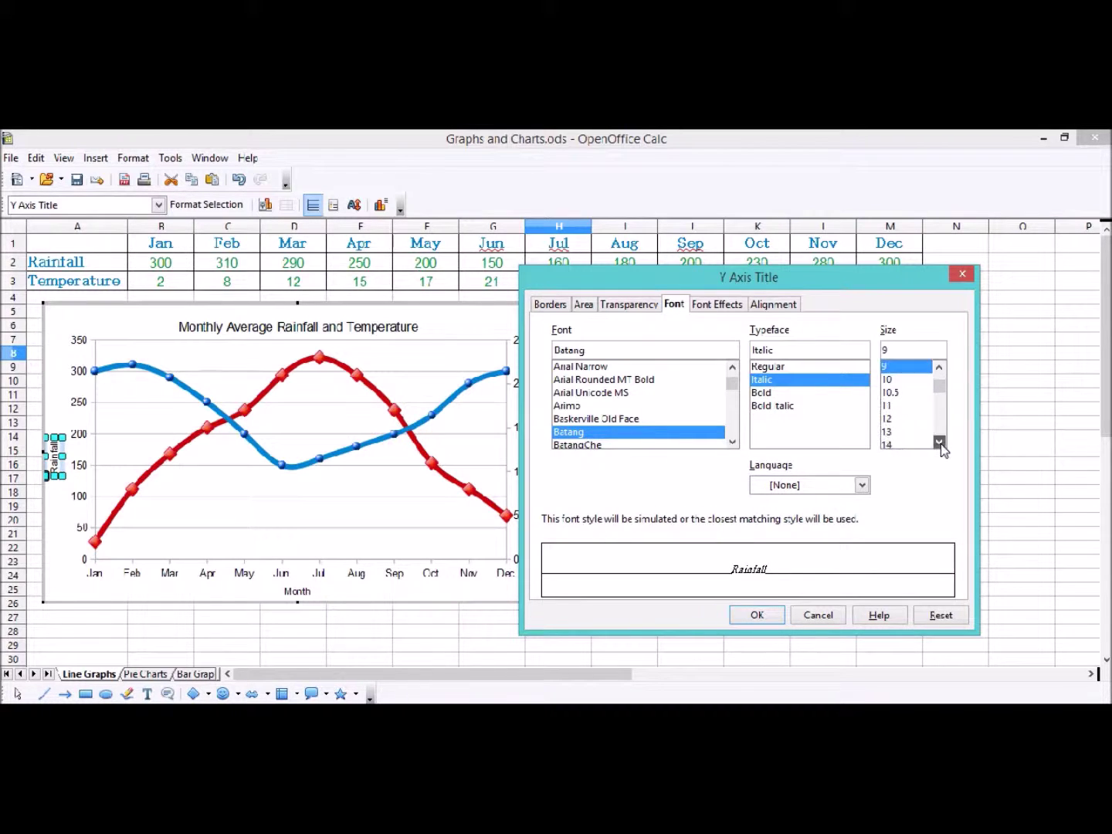
{"action": "left_click", "coordinate": [911, 444]}
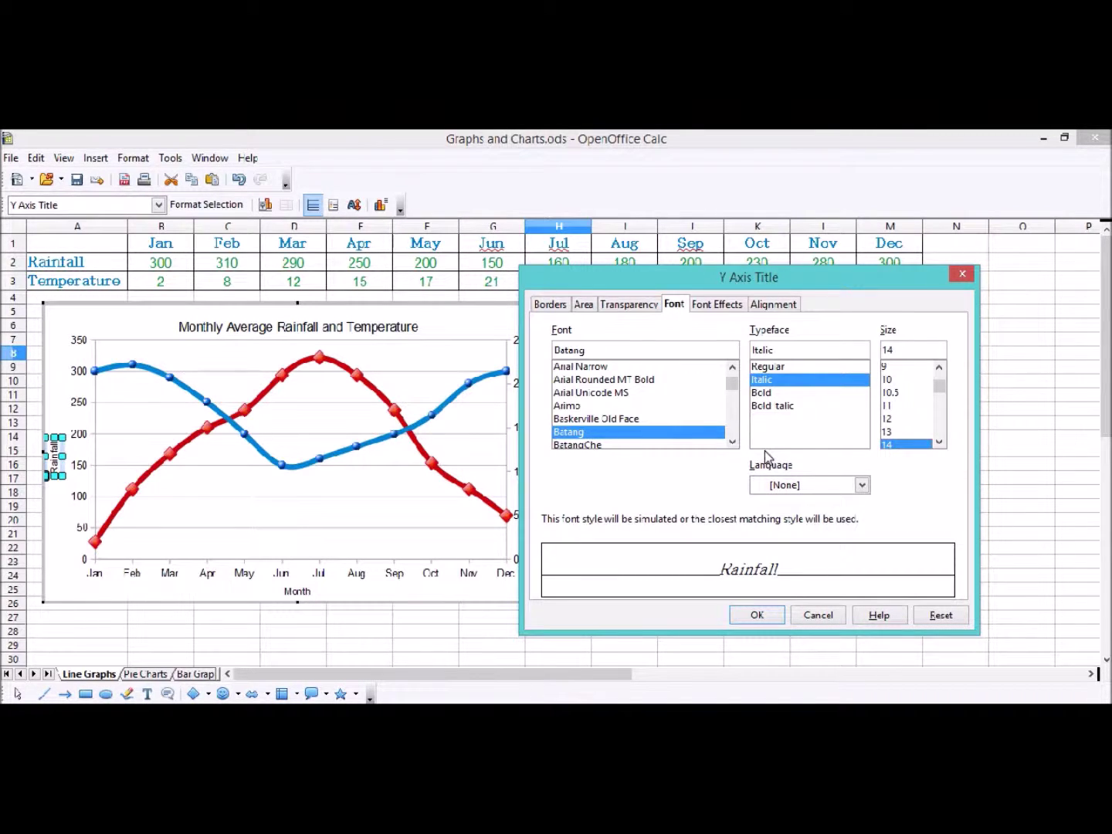
Step: Set the Rainfall title's font colour to Chart 12 blue and apply the dialog
{"action": "left_click", "coordinate": [719, 305]}
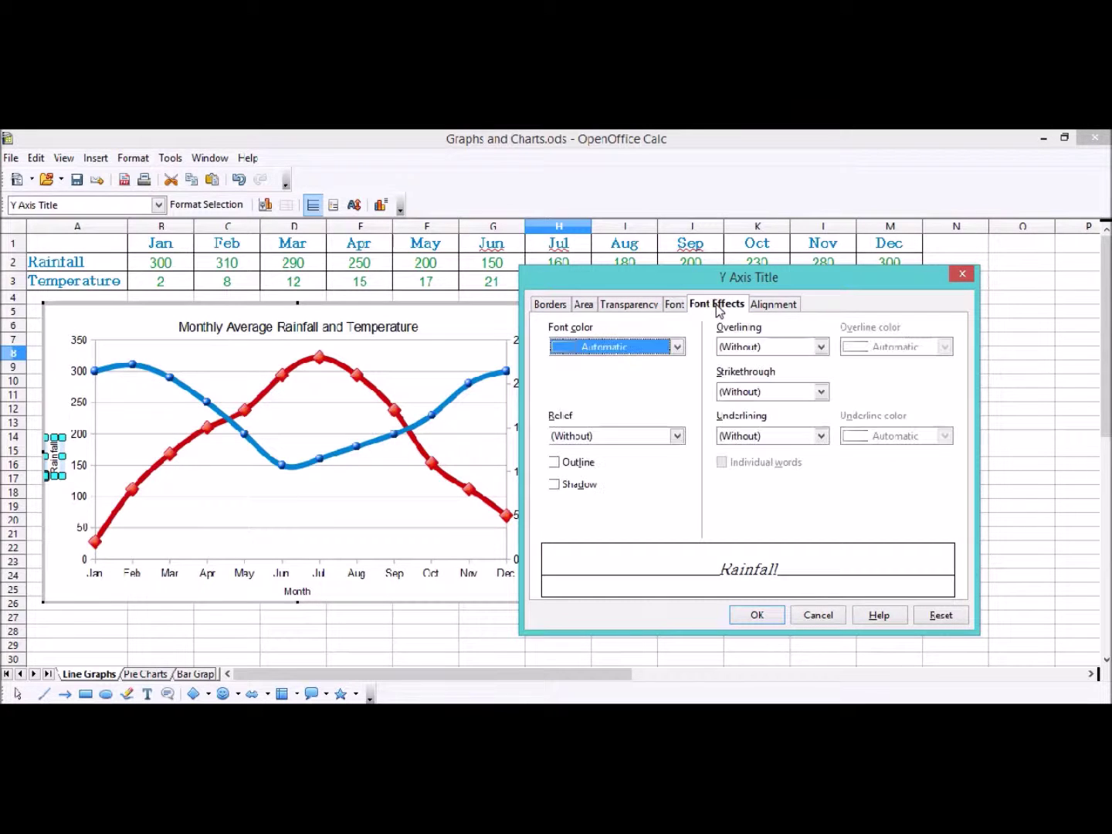
{"action": "left_click", "coordinate": [674, 349]}
{"action": "left_click", "coordinate": [682, 390]}
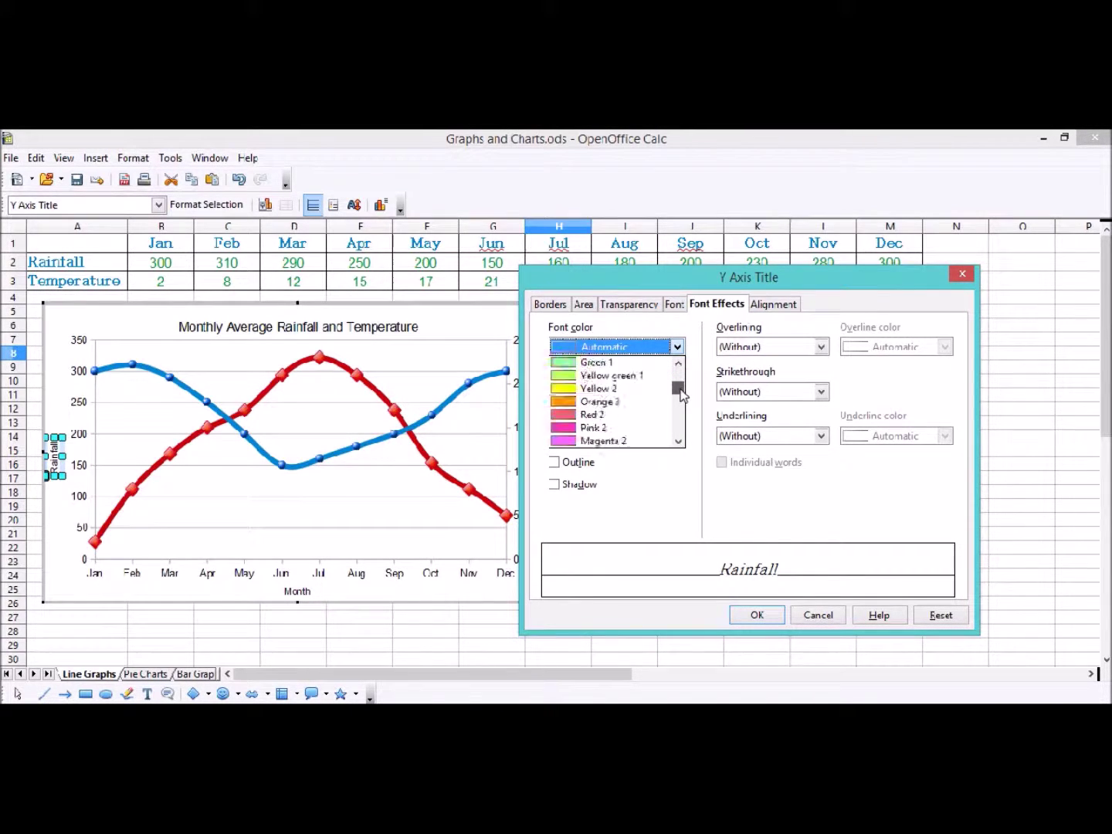
{"action": "left_click_drag", "start_coordinate": [681, 394], "coordinate": [678, 432]}
{"action": "left_click", "coordinate": [639, 448]}
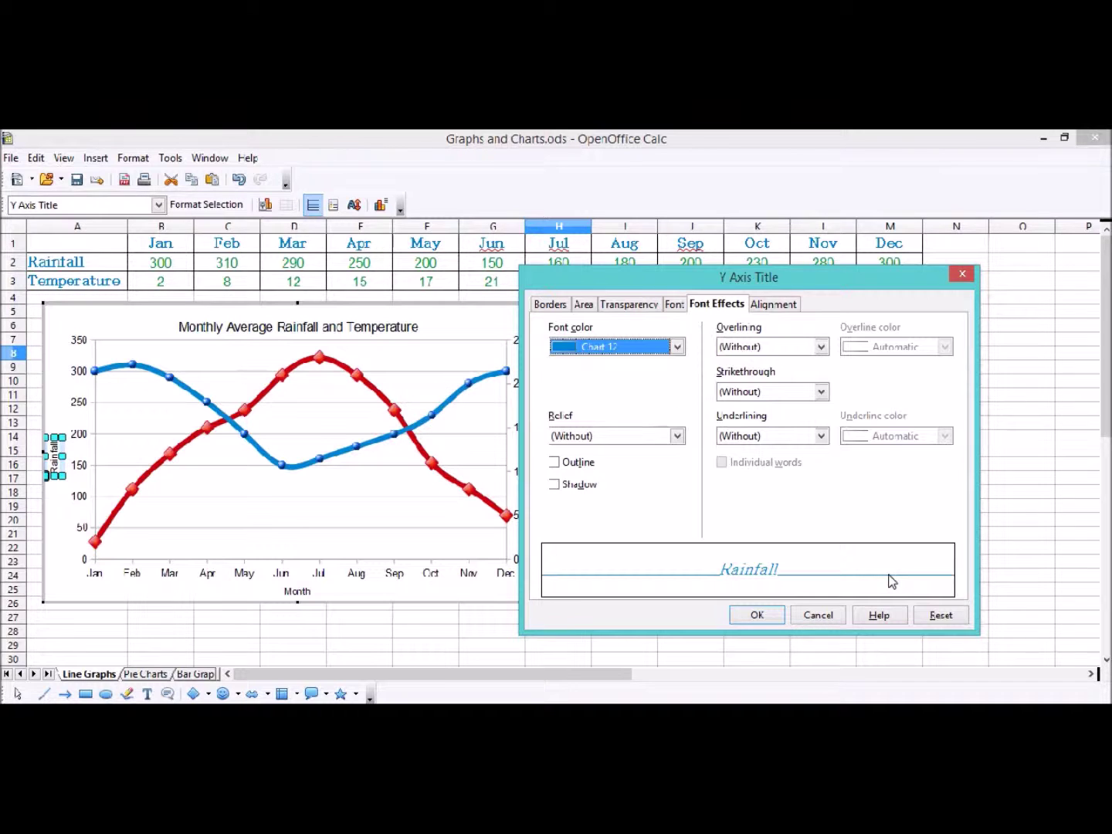
{"action": "left_click", "coordinate": [757, 612]}
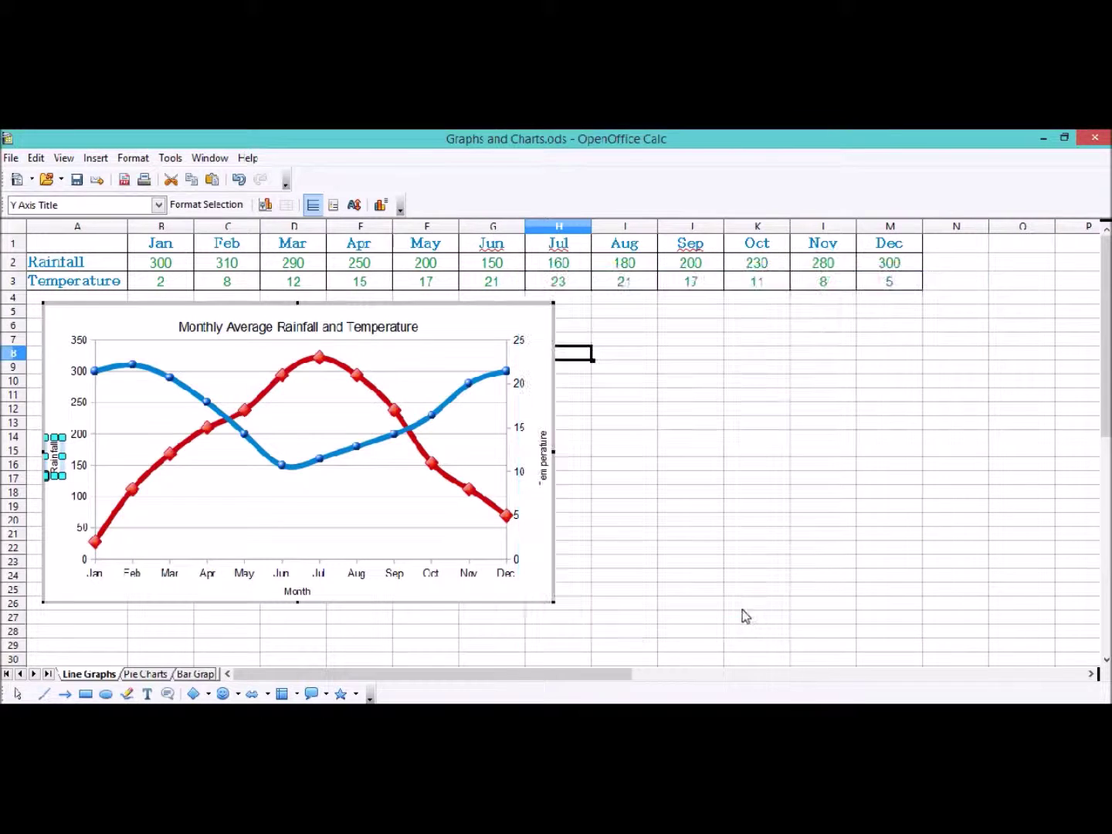
Step: Re-enter chart editing and open the Month axis title's formatting dialog
{"action": "left_click", "coordinate": [581, 564]}
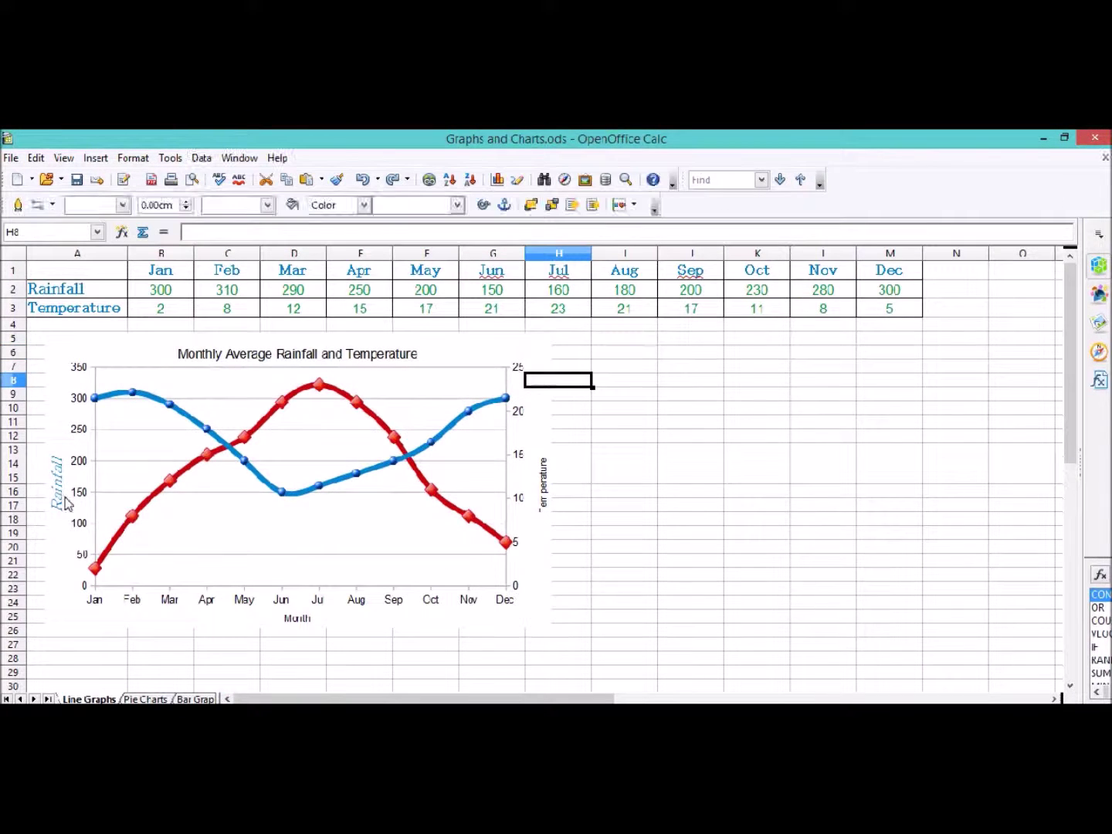
{"action": "left_click", "coordinate": [300, 623]}
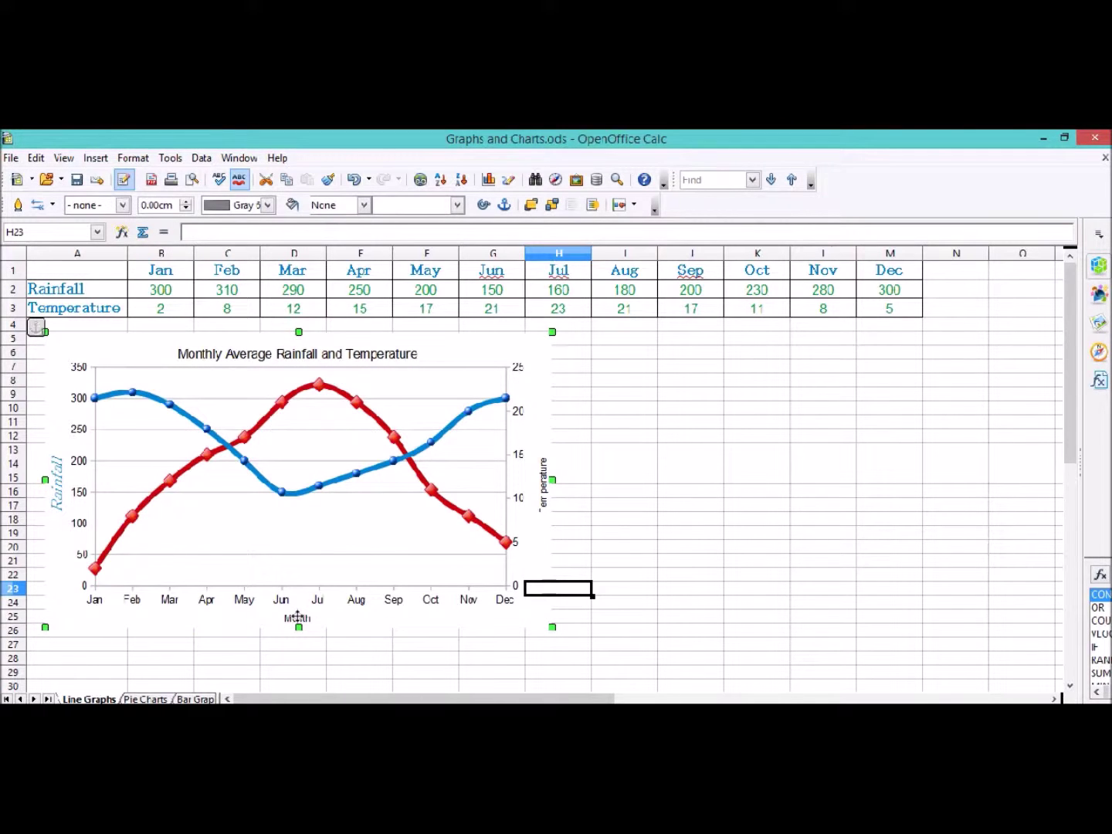
{"action": "double_click", "coordinate": [343, 614]}
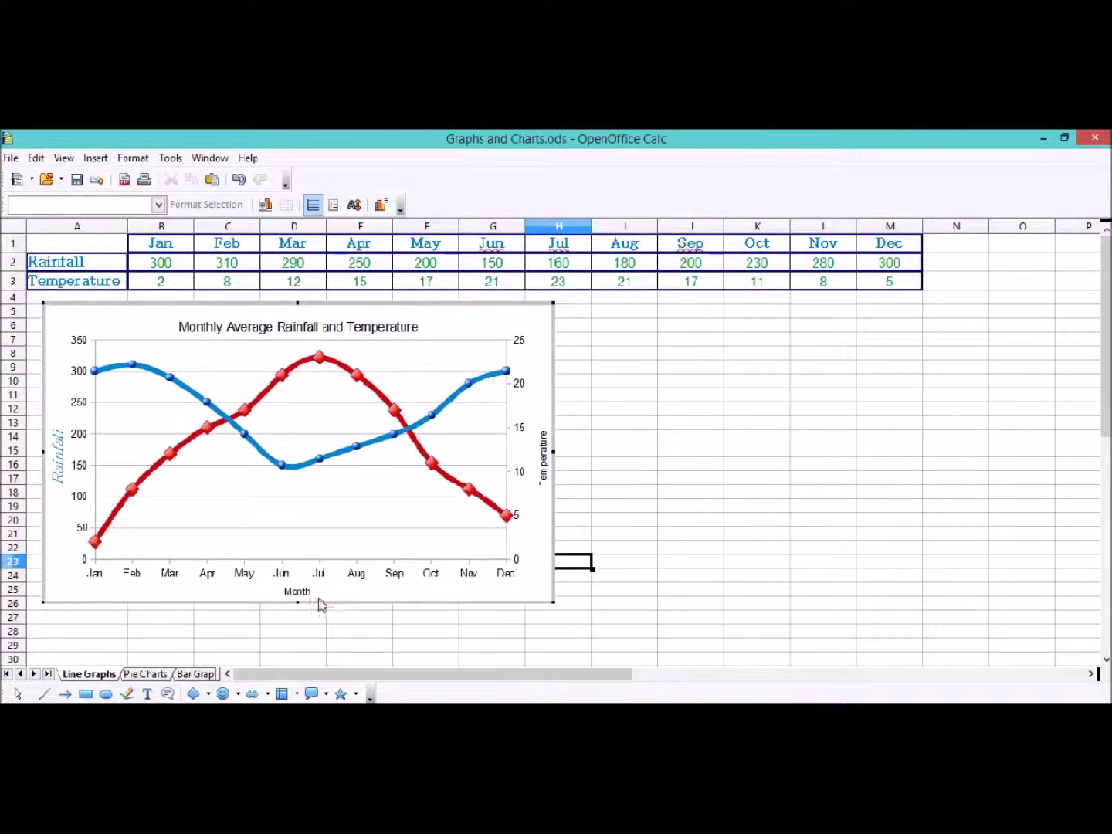
{"action": "left_click", "coordinate": [297, 592]}
{"action": "right_click", "coordinate": [297, 592]}
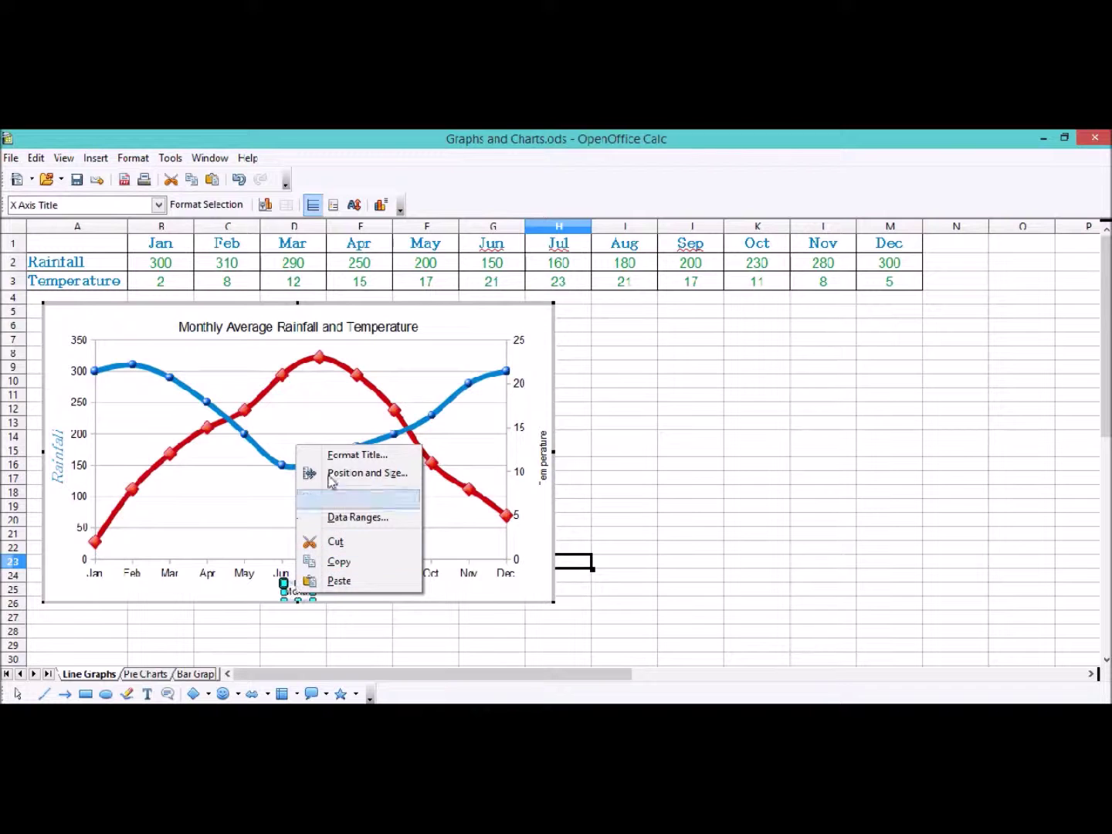
{"action": "left_click", "coordinate": [352, 455]}
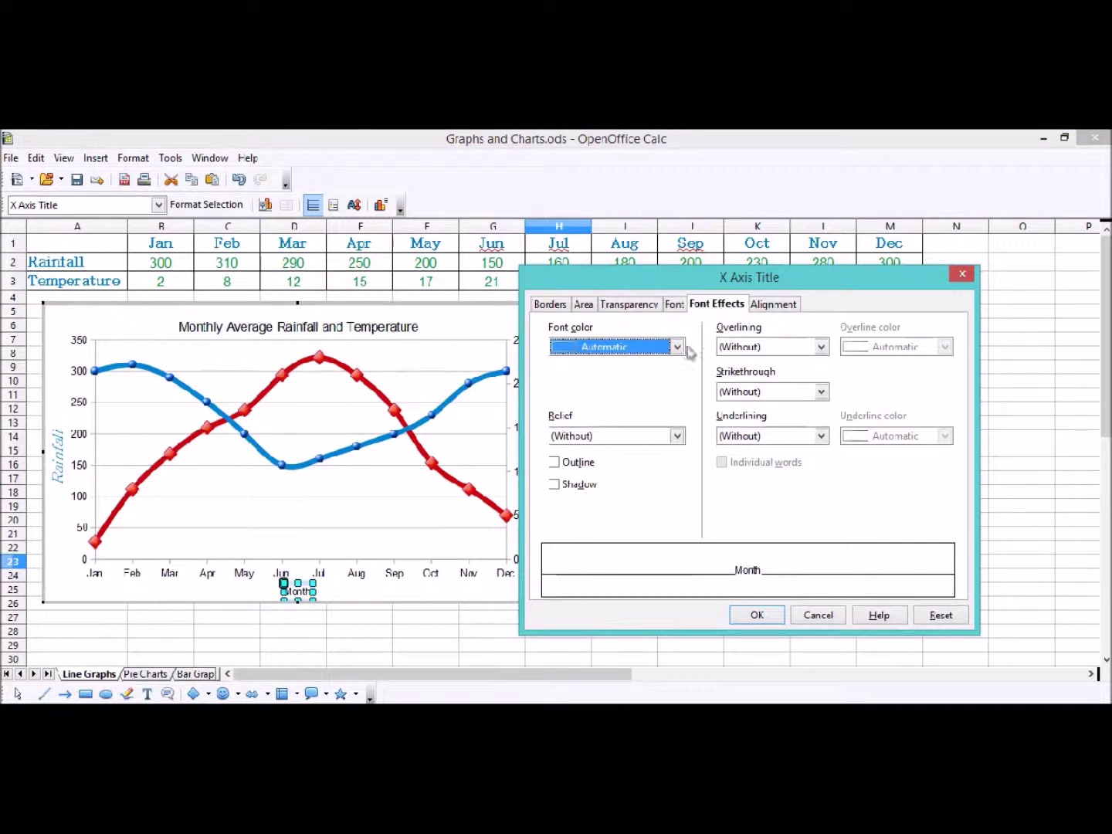
Step: Set the Month title font to Batang Italic at size 14
{"action": "left_click", "coordinate": [674, 306]}
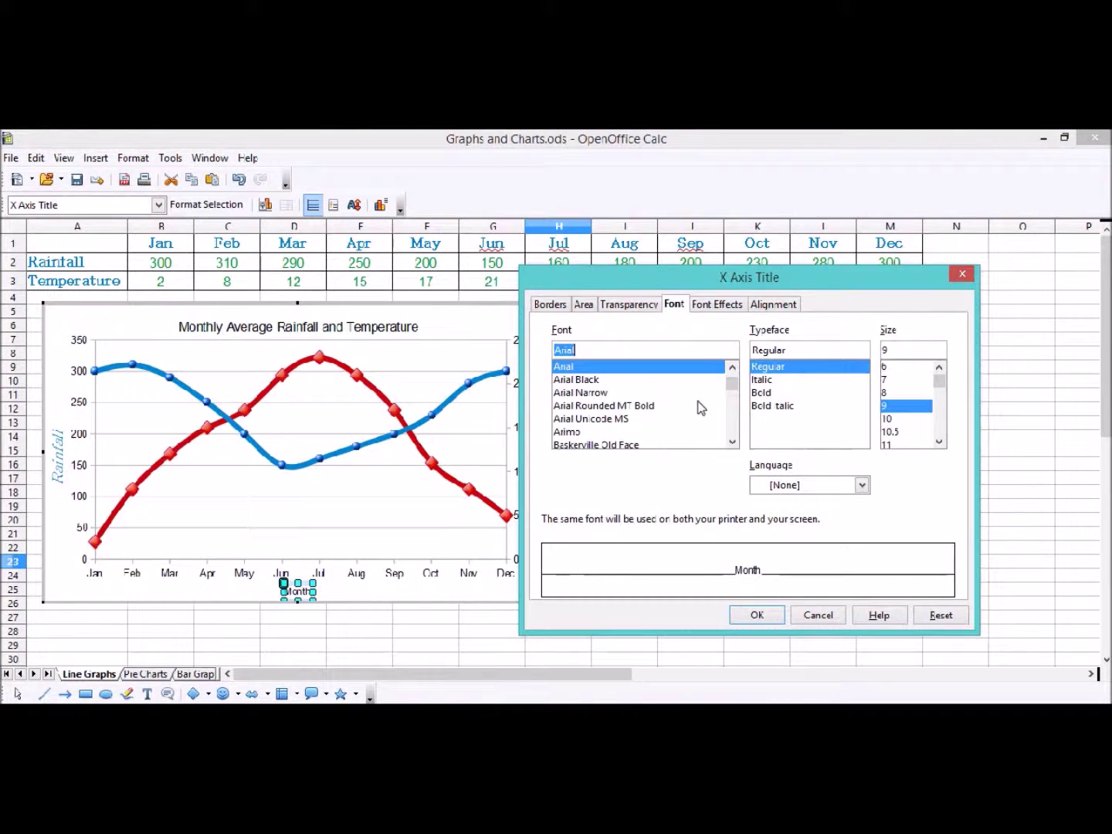
{"action": "scroll", "coordinate": [722, 386], "scroll_direction": "down", "scroll_amount": 10}
{"action": "scroll", "coordinate": [710, 398], "scroll_direction": "up", "scroll_amount": 8}
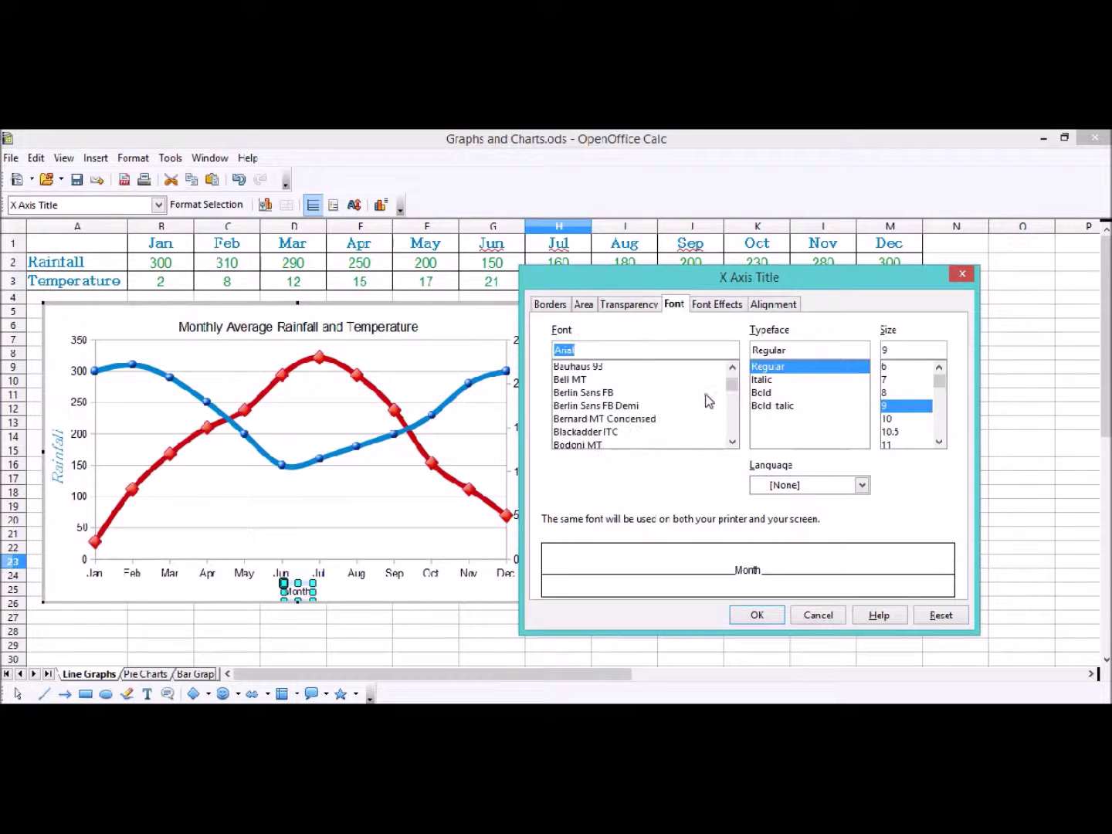
{"action": "scroll", "coordinate": [663, 403], "scroll_direction": "up", "scroll_amount": 1}
{"action": "left_click", "coordinate": [585, 367]}
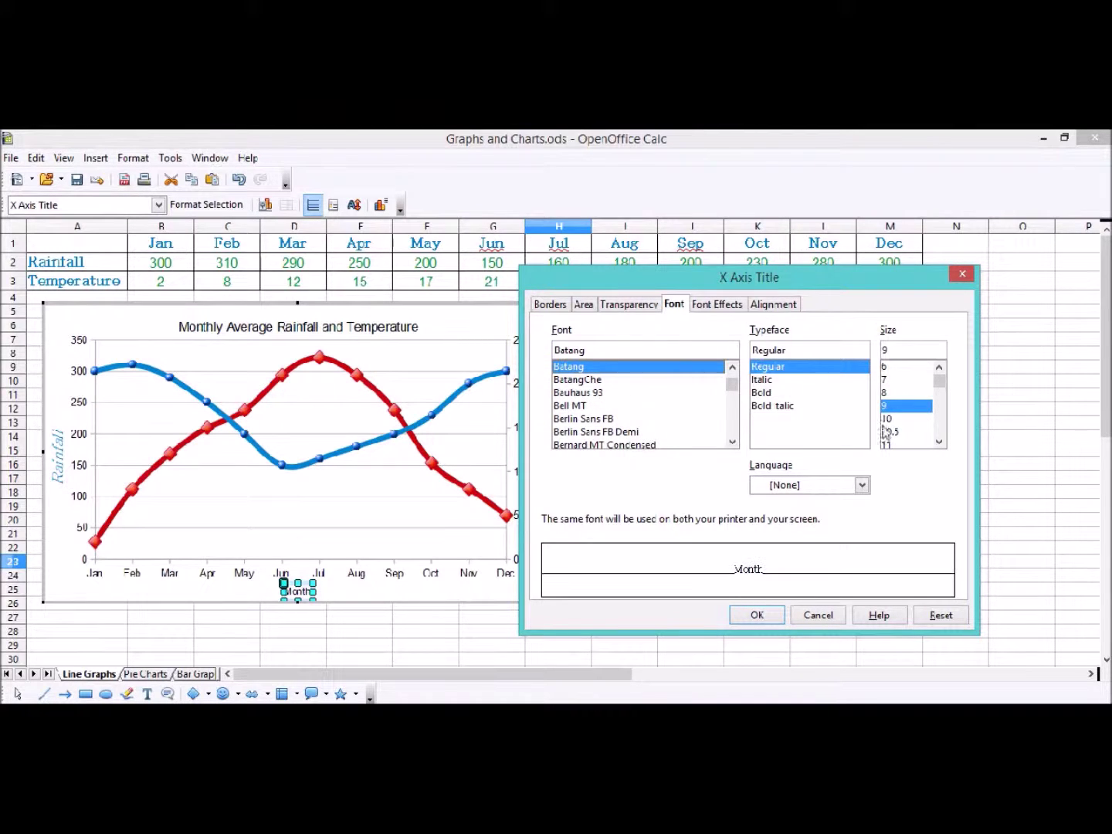
{"action": "left_click", "coordinate": [940, 442]}
{"action": "left_click", "coordinate": [939, 441]}
{"action": "left_click", "coordinate": [940, 441]}
{"action": "left_click", "coordinate": [896, 445]}
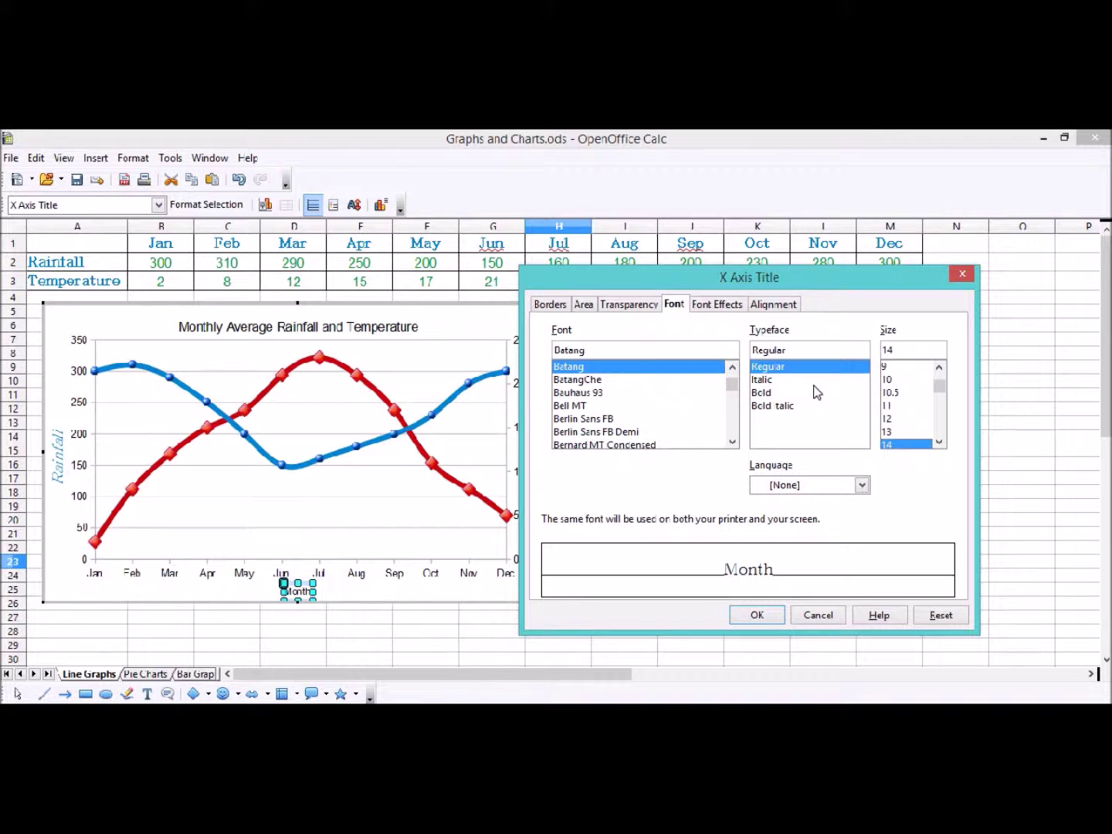
{"action": "left_click", "coordinate": [803, 382]}
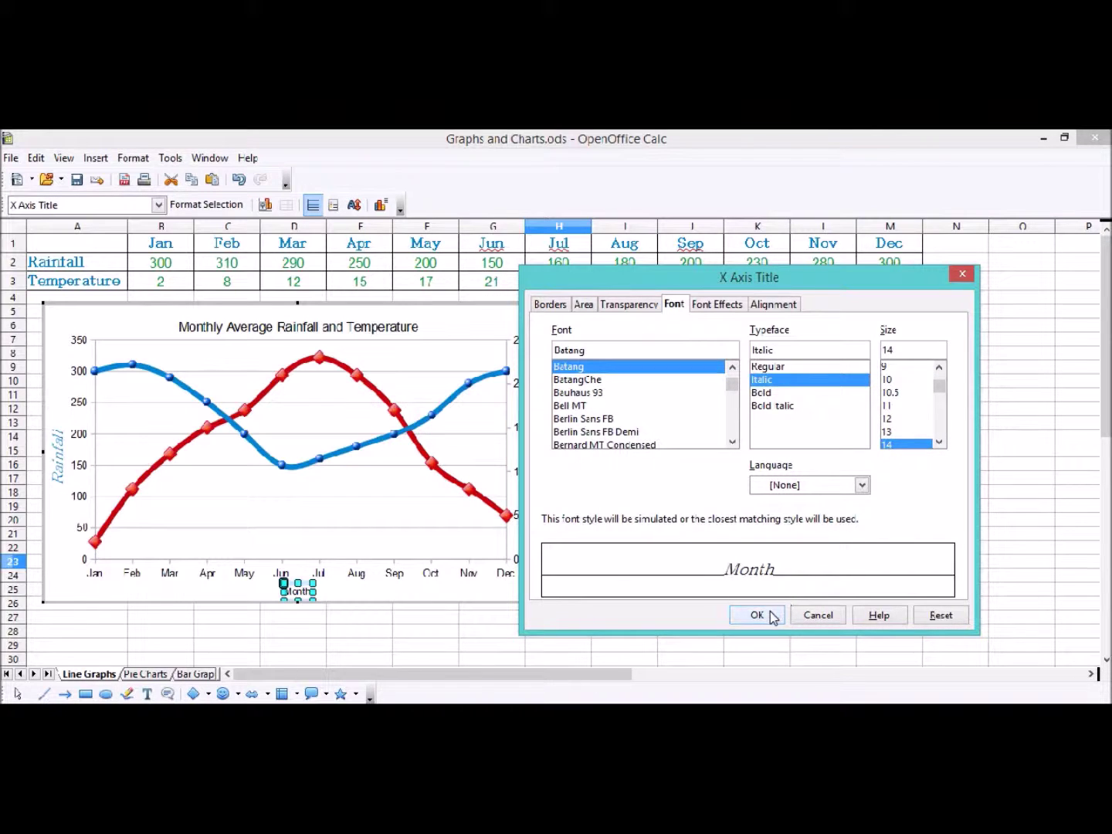
Step: Colour the Month title Green 2 and apply the formatting
{"action": "left_click", "coordinate": [718, 306]}
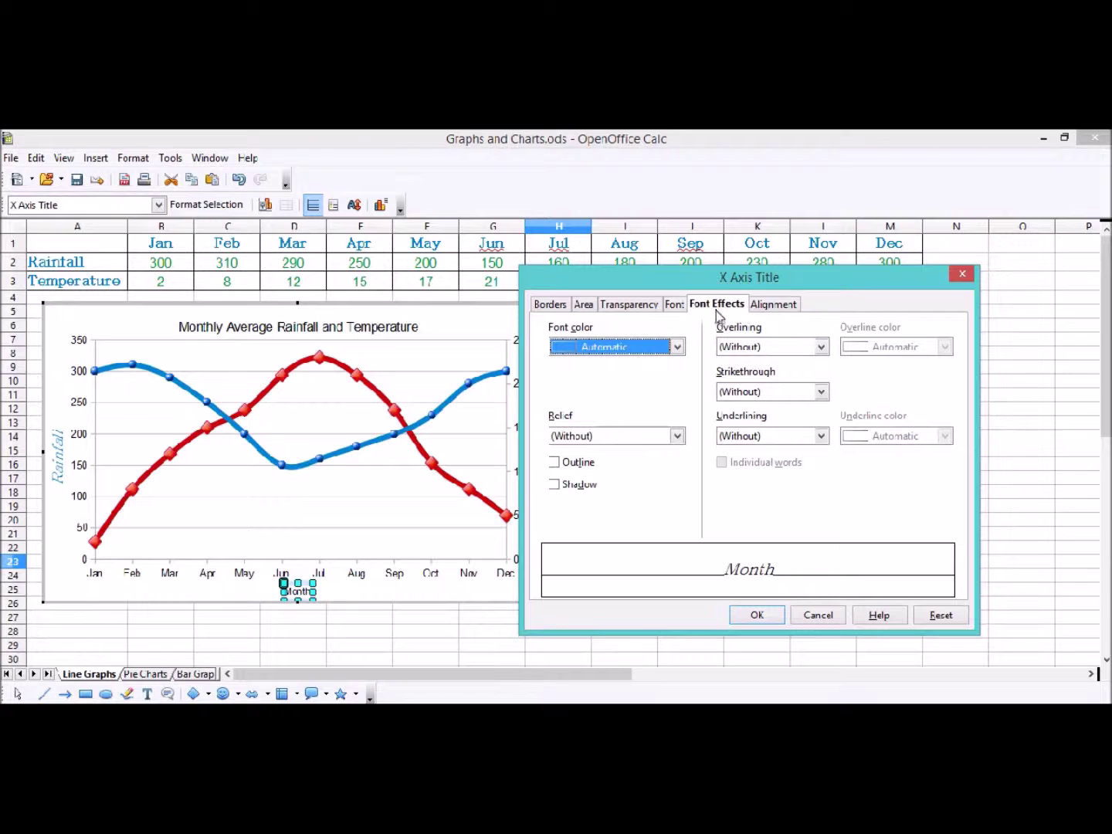
{"action": "left_click", "coordinate": [677, 347]}
{"action": "left_click_drag", "start_coordinate": [678, 368], "coordinate": [663, 390]}
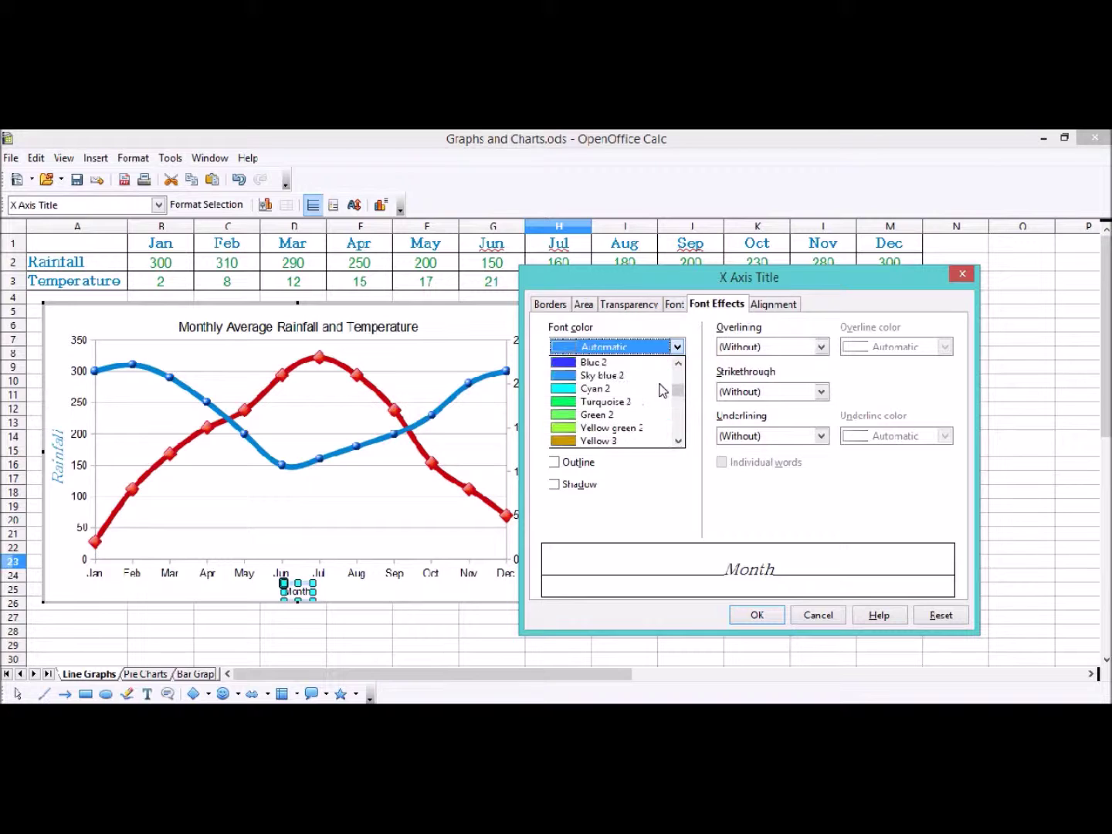
{"action": "left_click", "coordinate": [640, 419]}
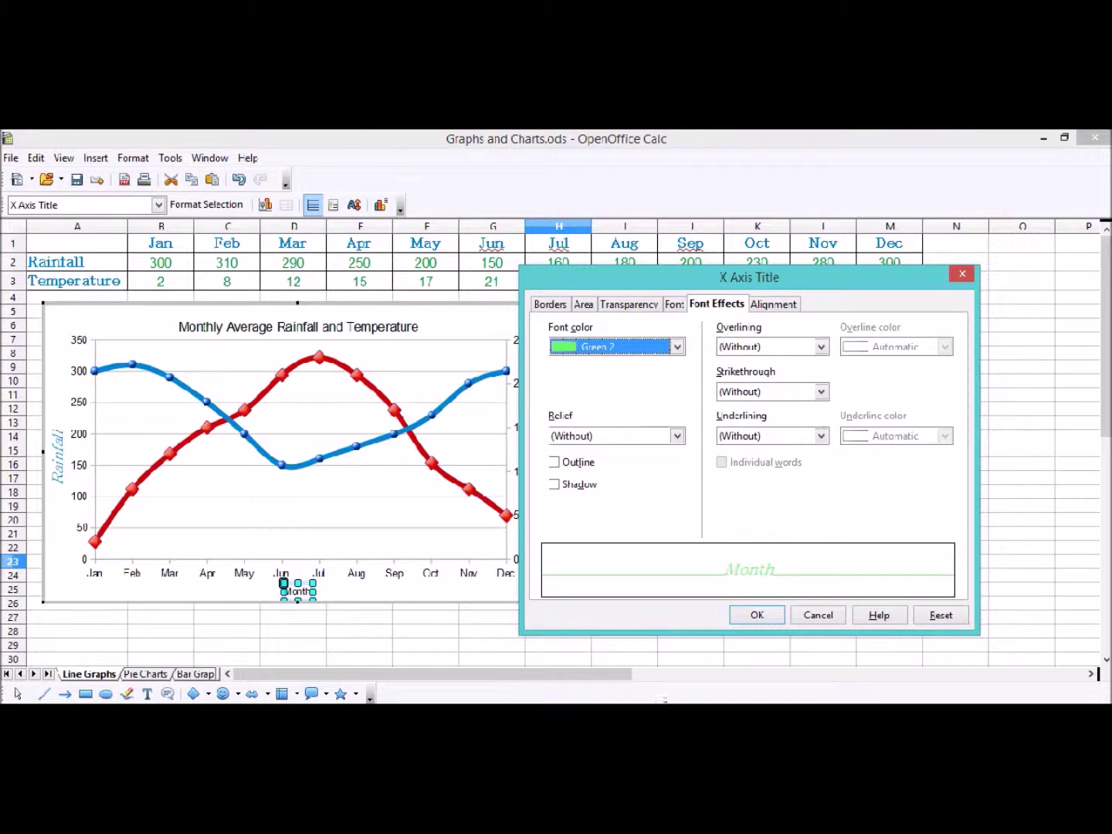
{"action": "left_click", "coordinate": [750, 619]}
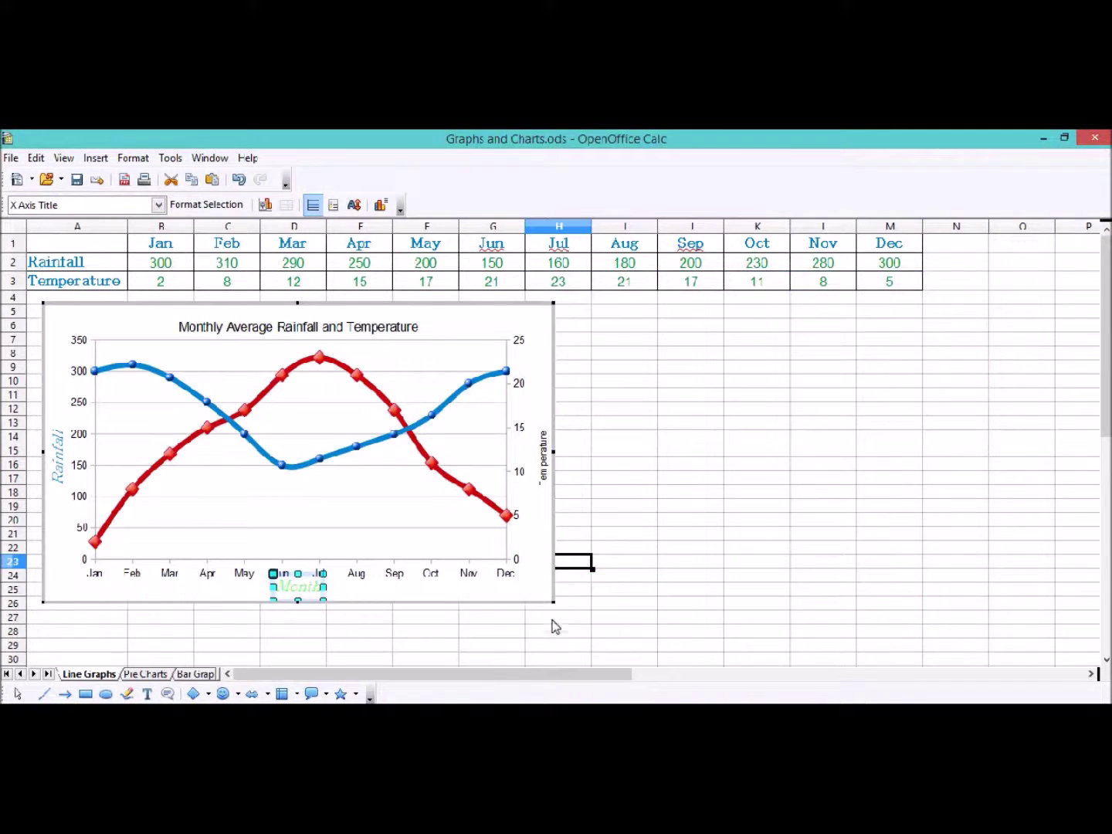
Step: Open the Temperature axis title's formatting and set its font colour to red
{"action": "left_click", "coordinate": [528, 593]}
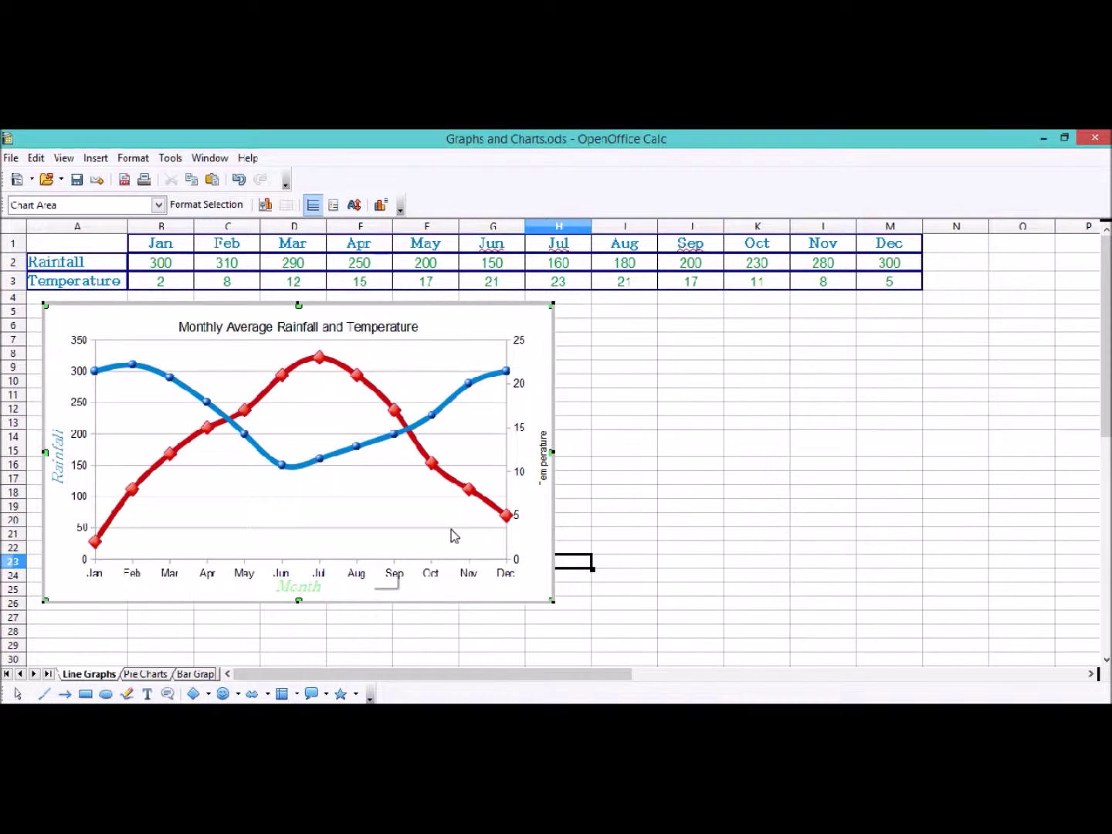
{"action": "left_click", "coordinate": [546, 472]}
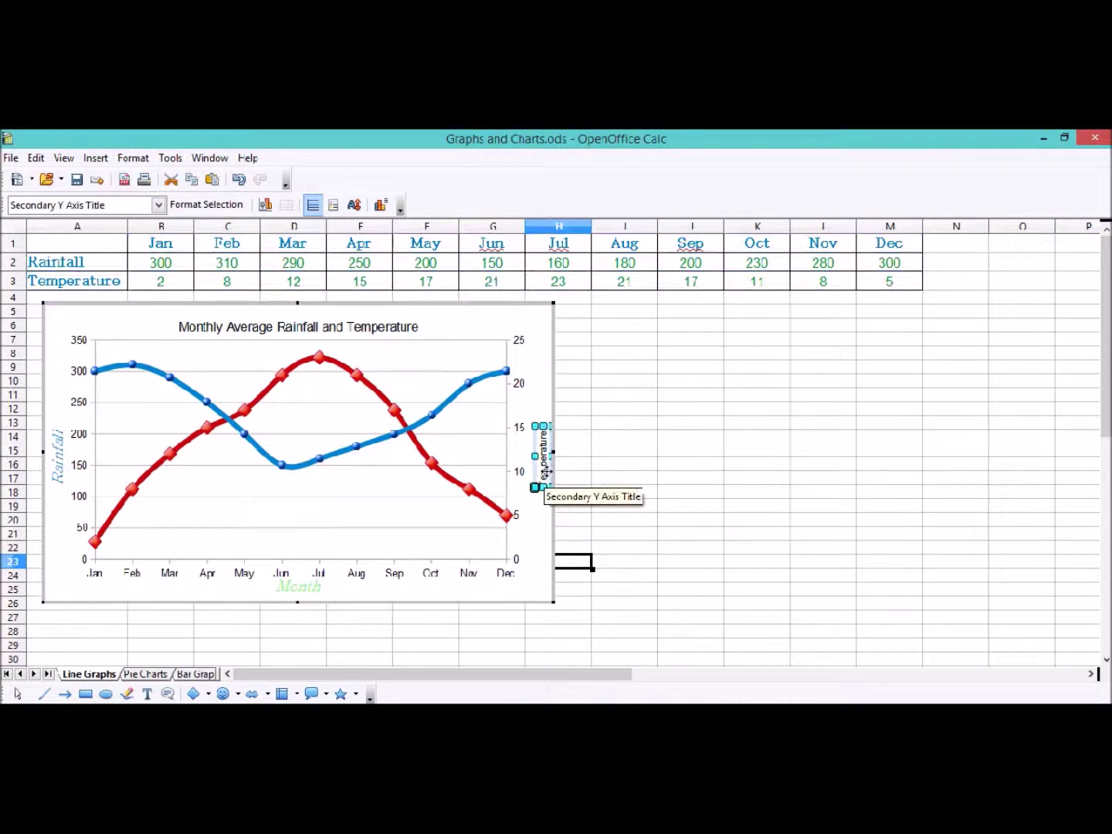
{"action": "right_click", "coordinate": [545, 471]}
{"action": "left_click", "coordinate": [580, 480]}
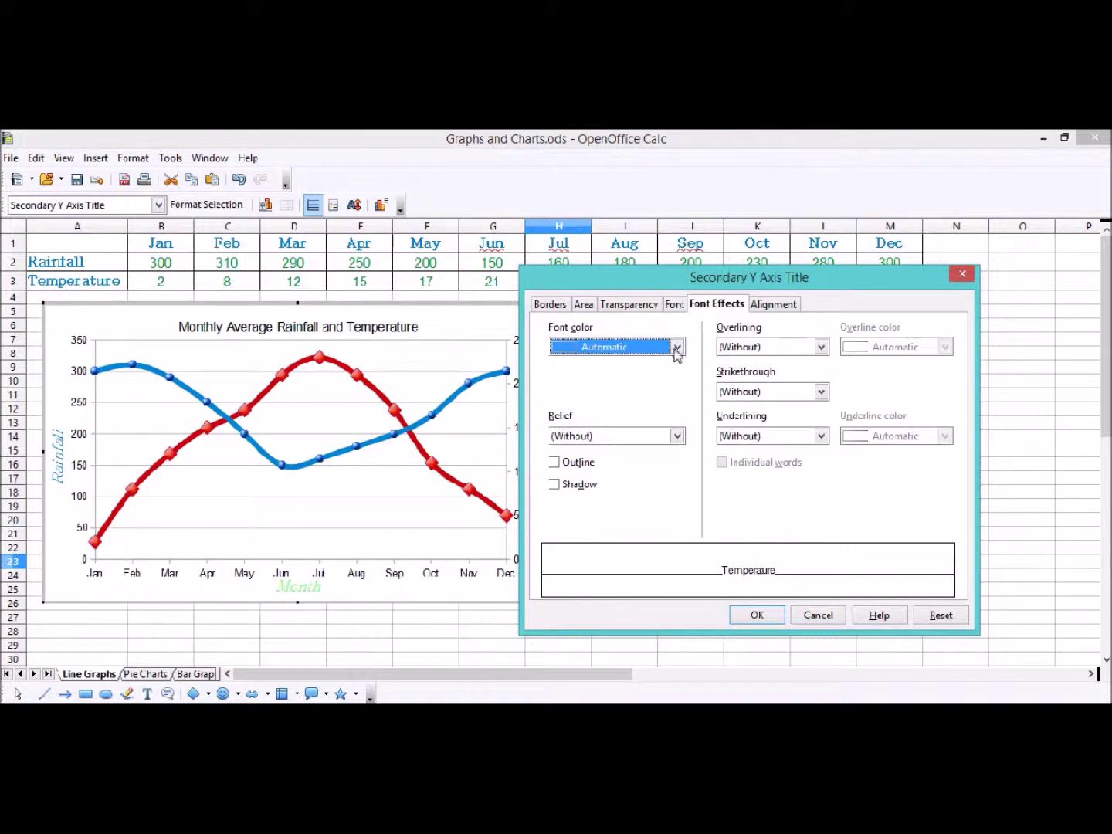
{"action": "left_click", "coordinate": [676, 348]}
{"action": "scroll", "coordinate": [649, 402], "scroll_direction": "down", "scroll_amount": 18}
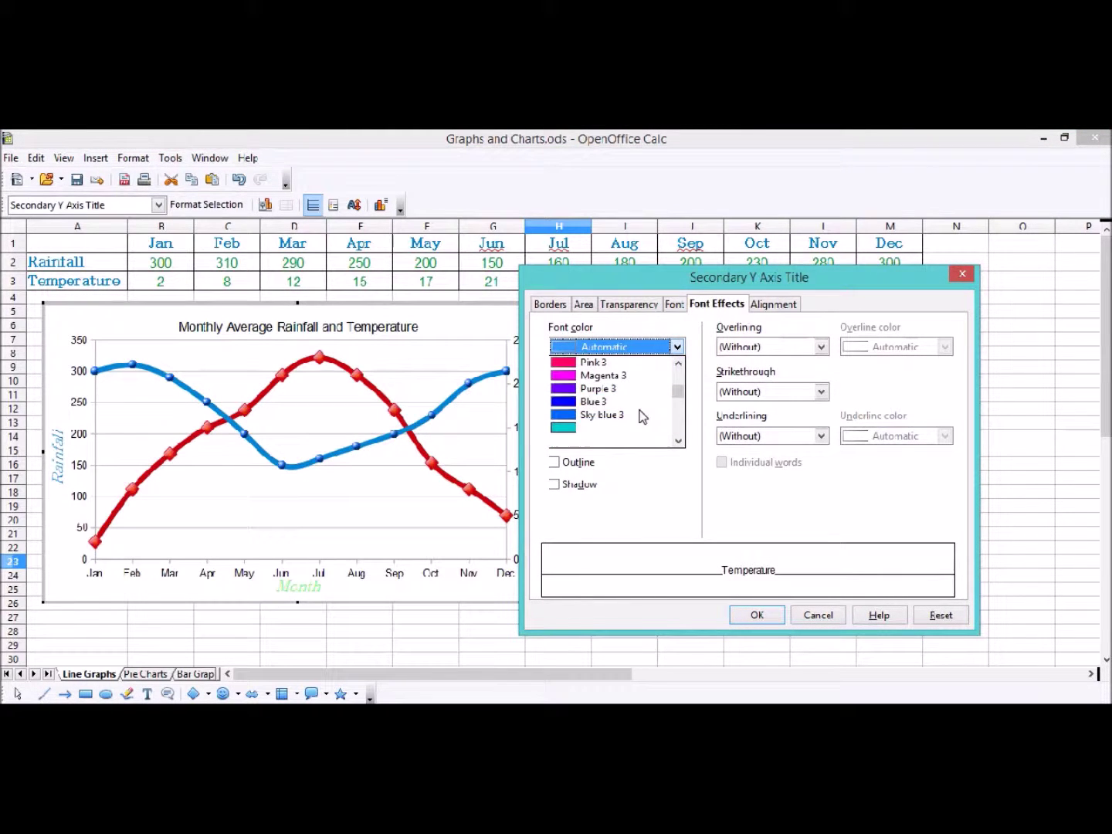
{"action": "scroll", "coordinate": [638, 405], "scroll_direction": "down", "scroll_amount": 20}
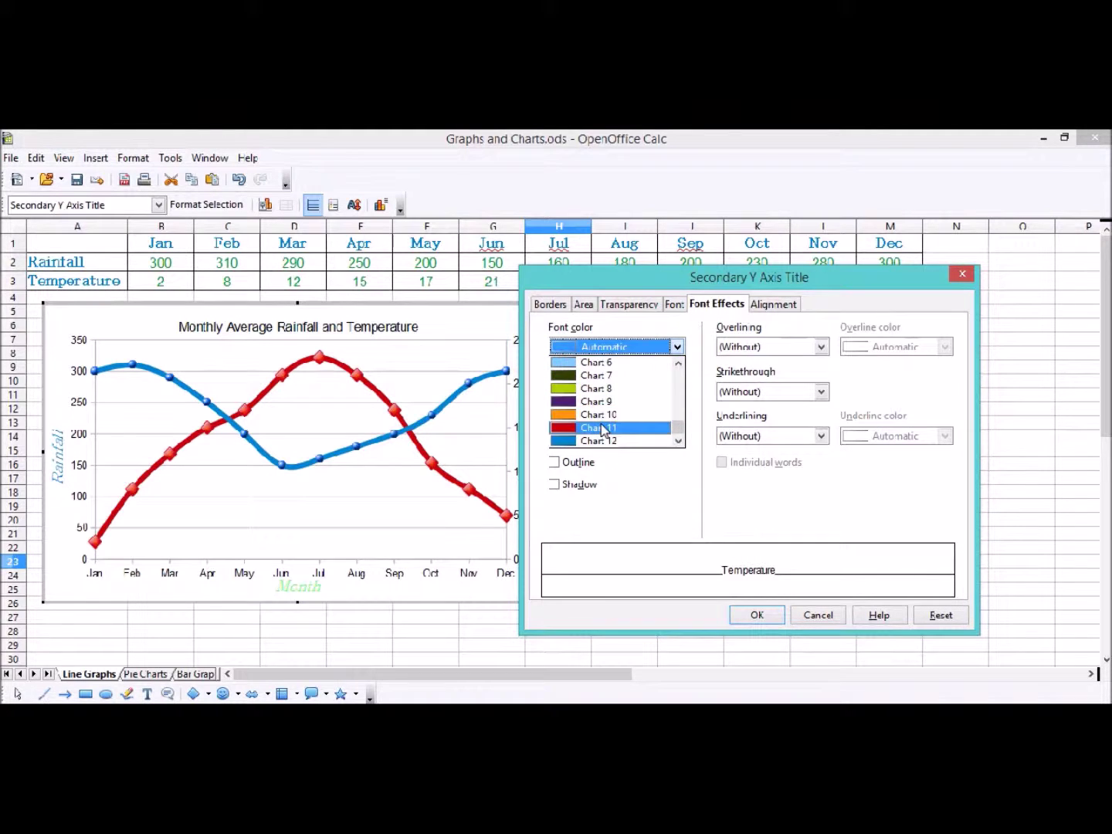
{"action": "left_click", "coordinate": [600, 426]}
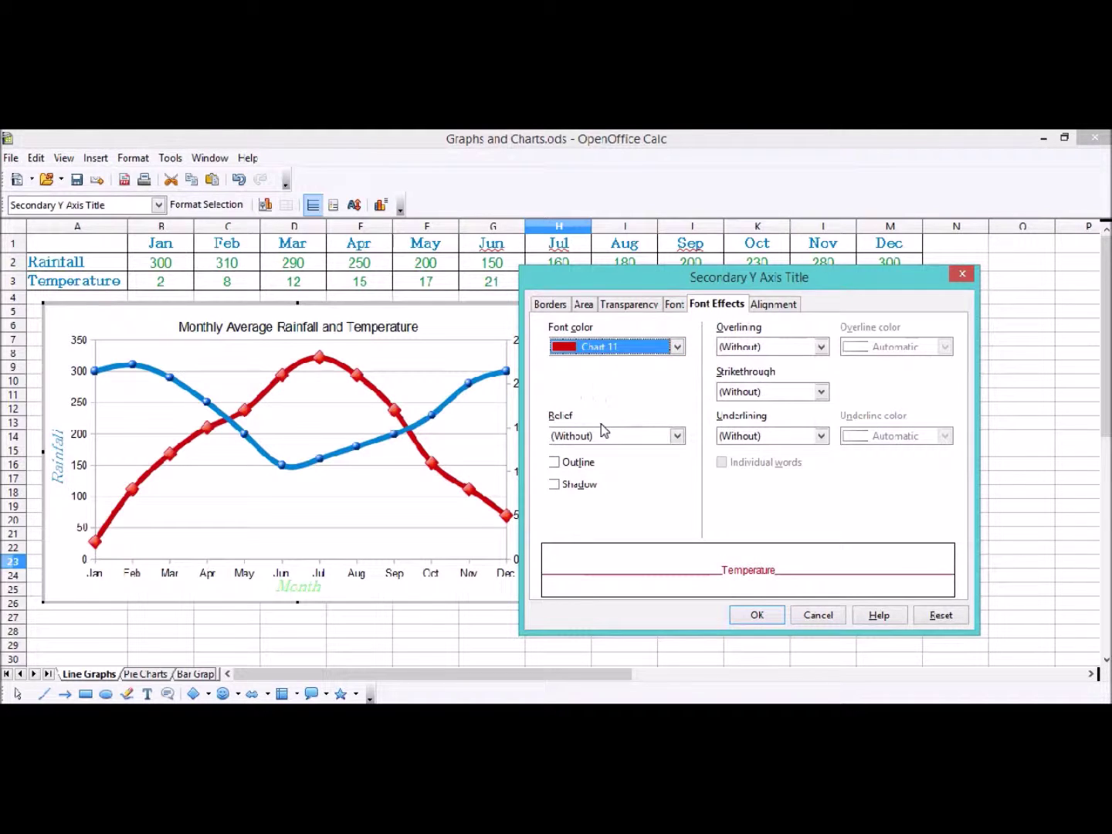
Step: Set the Temperature title to Berlin Sans FB Demi, Bold Italic, size 13, and apply
{"action": "left_click", "coordinate": [676, 307]}
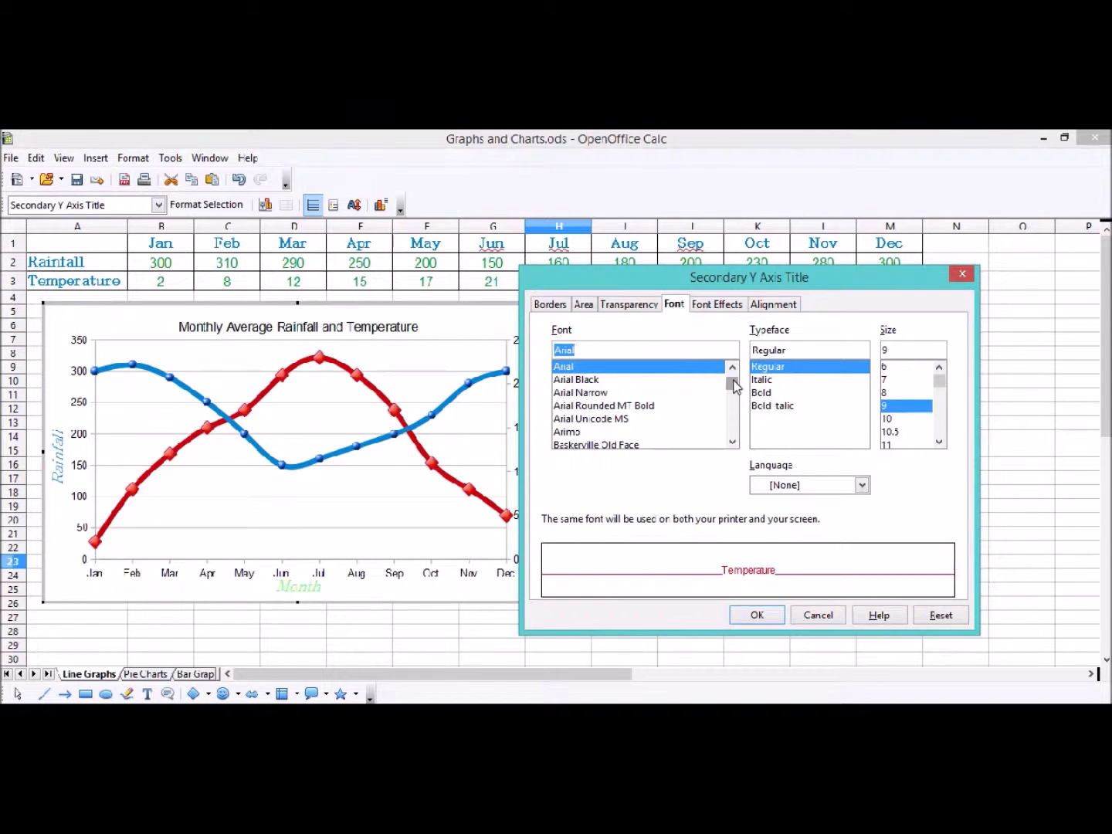
{"action": "left_click_drag", "start_coordinate": [733, 382], "coordinate": [733, 392]}
{"action": "scroll", "coordinate": [695, 411], "scroll_direction": "up", "scroll_amount": 3}
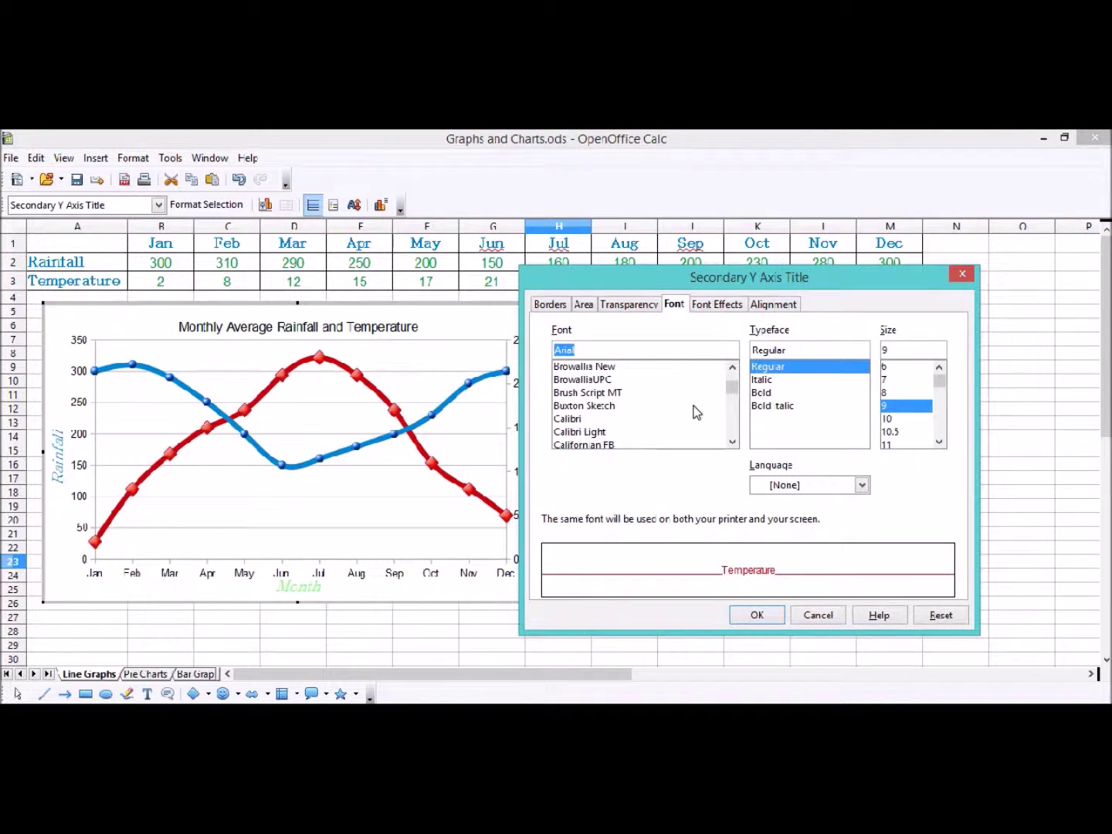
{"action": "scroll", "coordinate": [695, 412], "scroll_direction": "up", "scroll_amount": 5}
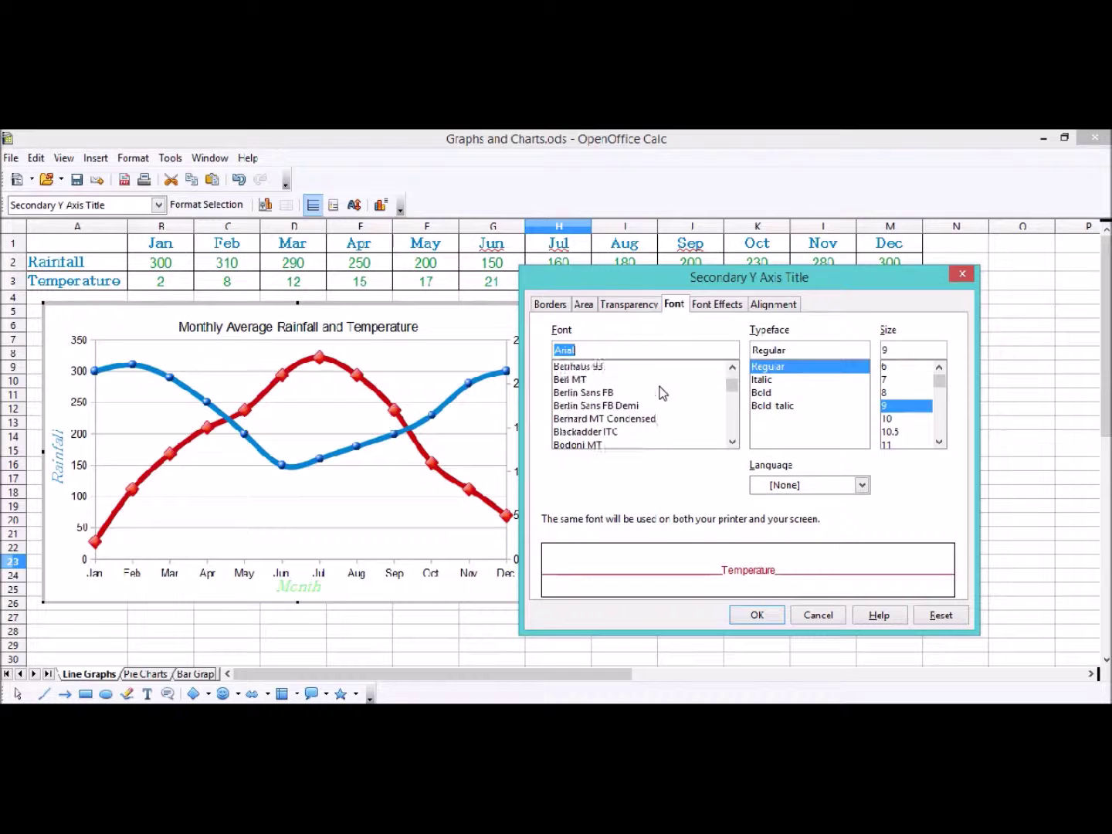
{"action": "scroll", "coordinate": [662, 394], "scroll_direction": "up", "scroll_amount": 1}
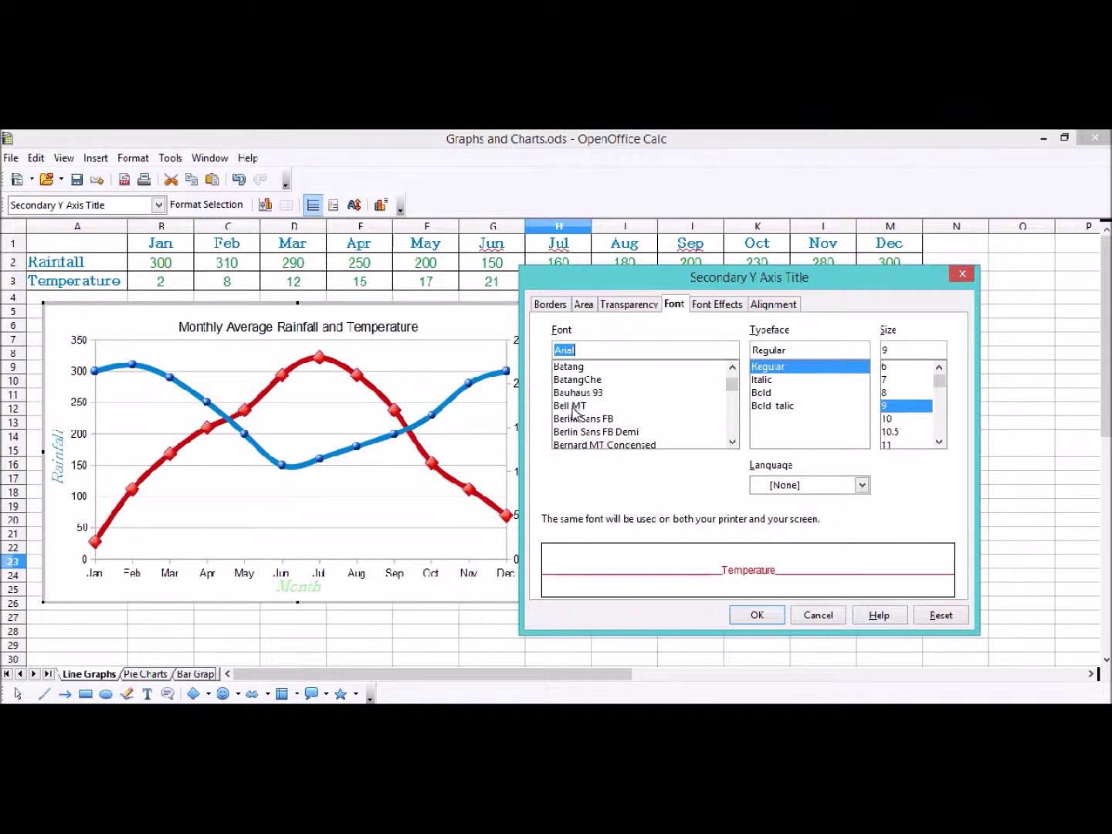
{"action": "left_click", "coordinate": [599, 434]}
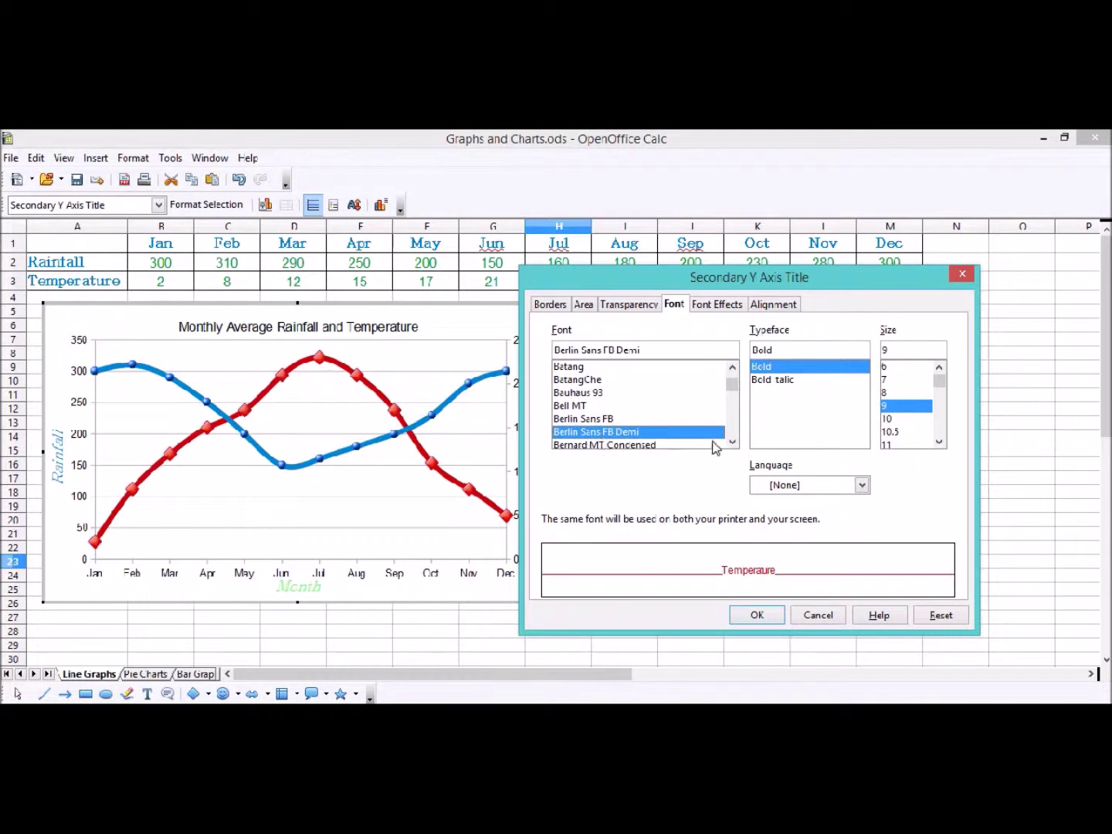
{"action": "left_click", "coordinate": [939, 443]}
{"action": "left_click", "coordinate": [940, 442]}
{"action": "left_click", "coordinate": [904, 432]}
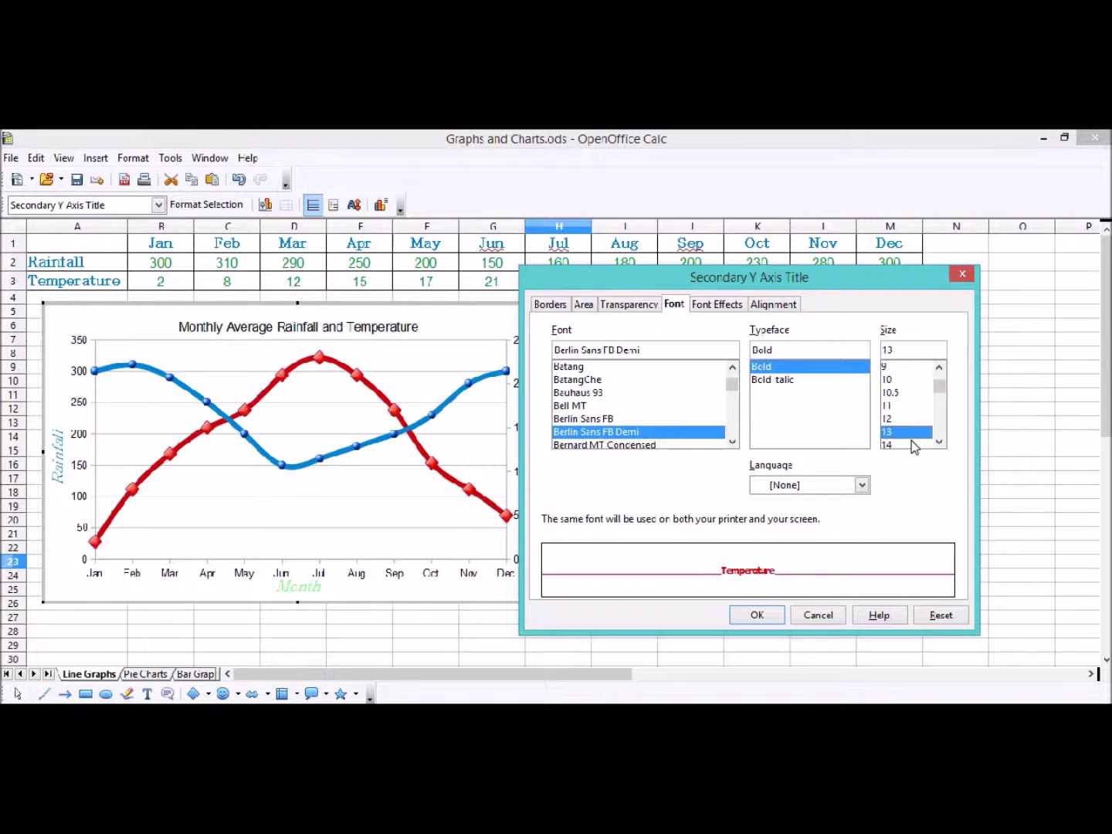
{"action": "left_click", "coordinate": [797, 387]}
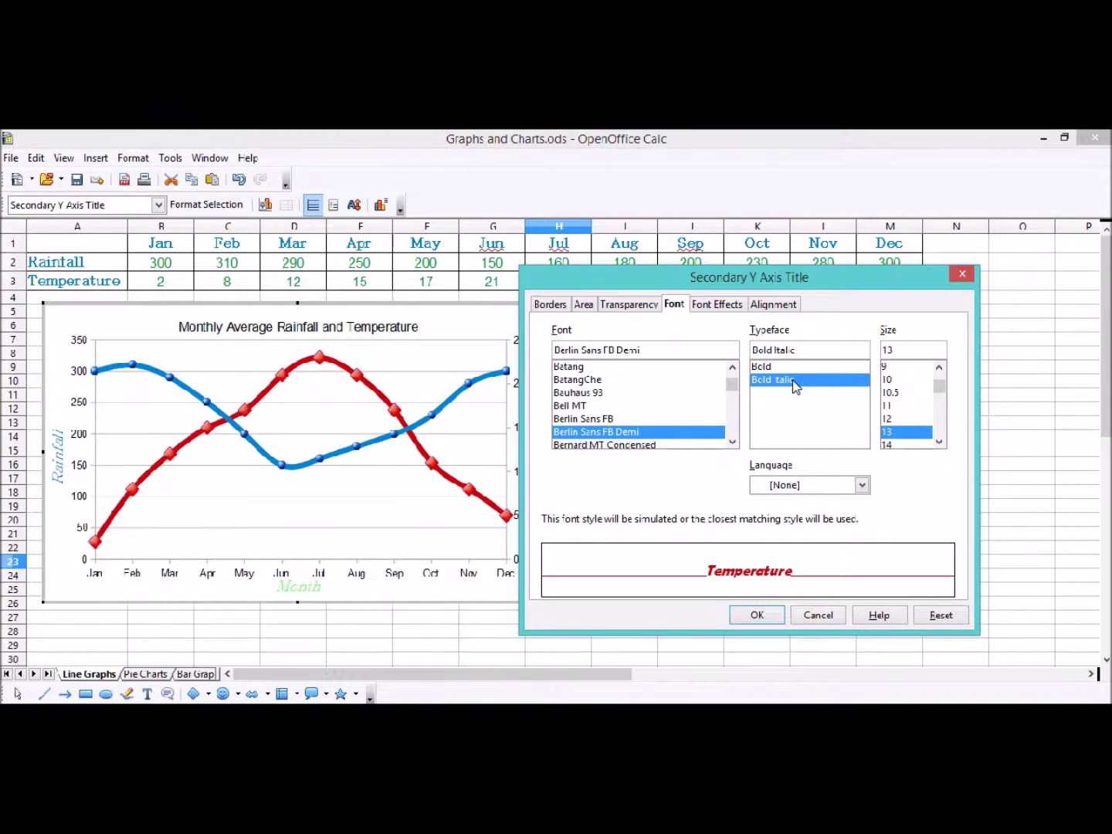
{"action": "left_click", "coordinate": [757, 616]}
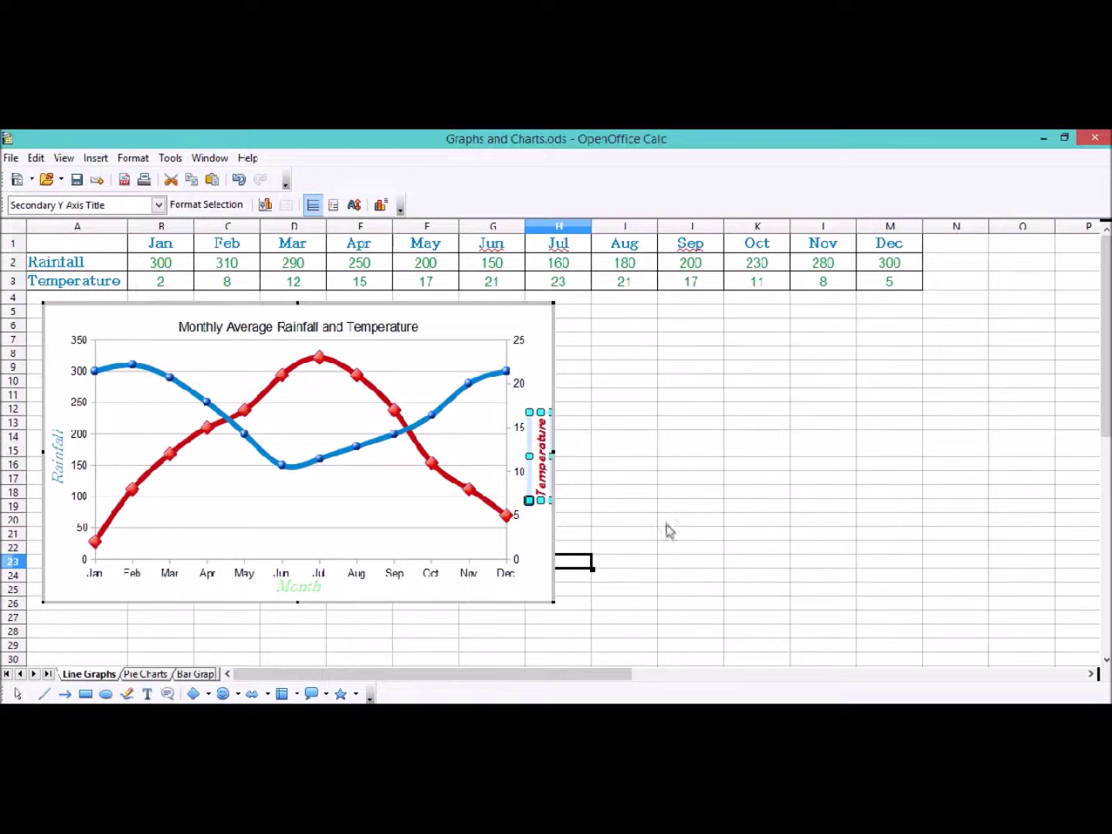
Step: Switch the Temperature axis title to Bodoni MT Italic without bold, then leave chart editing
{"action": "left_click", "coordinate": [653, 508]}
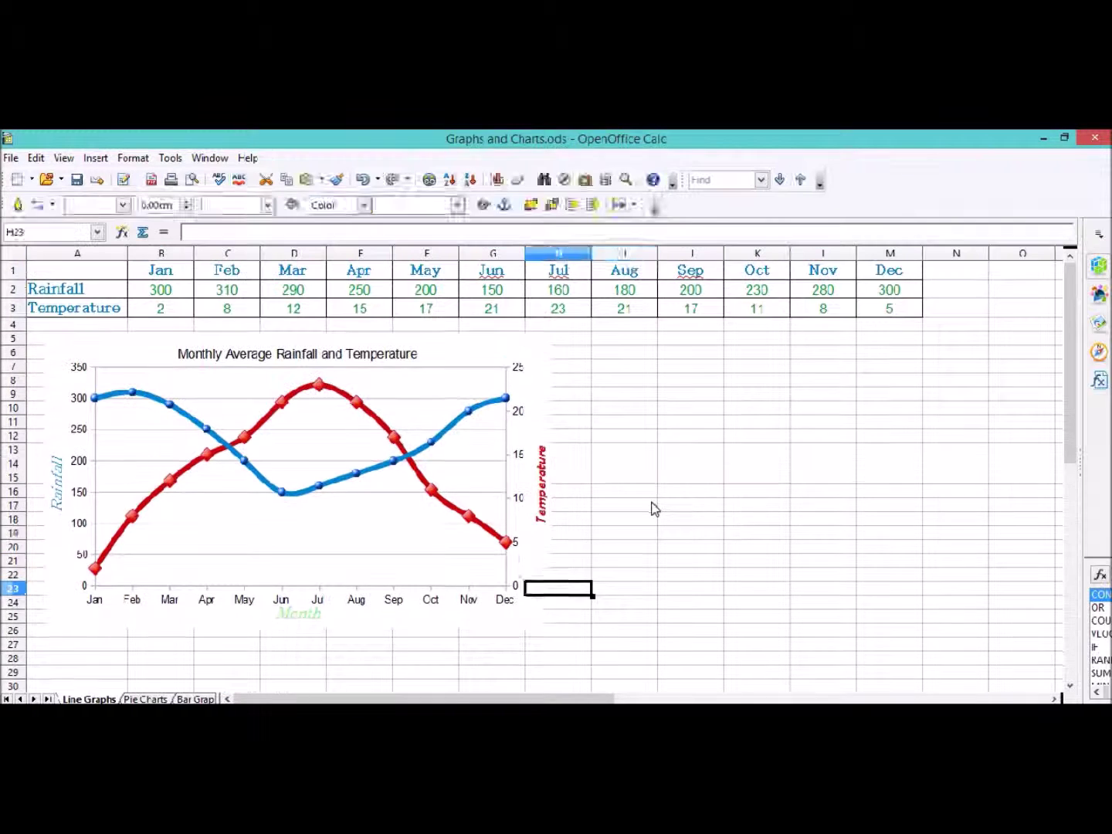
{"action": "left_click", "coordinate": [543, 490]}
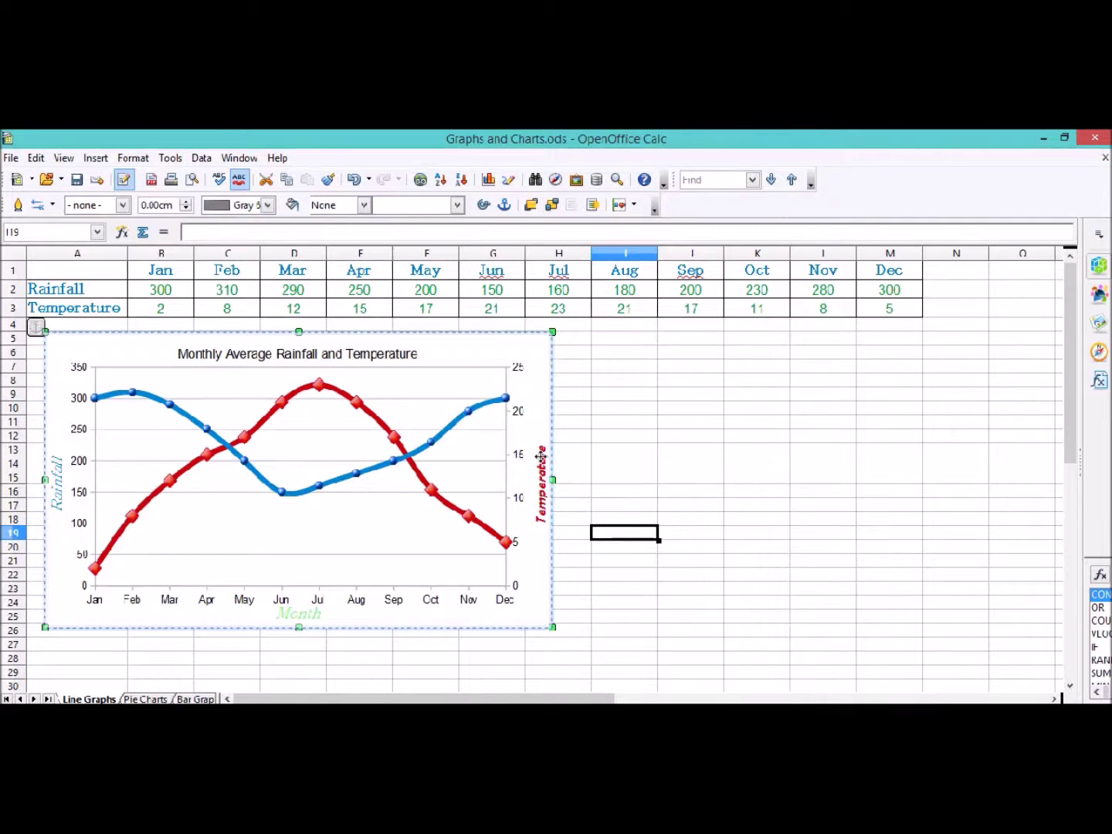
{"action": "double_click", "coordinate": [540, 443]}
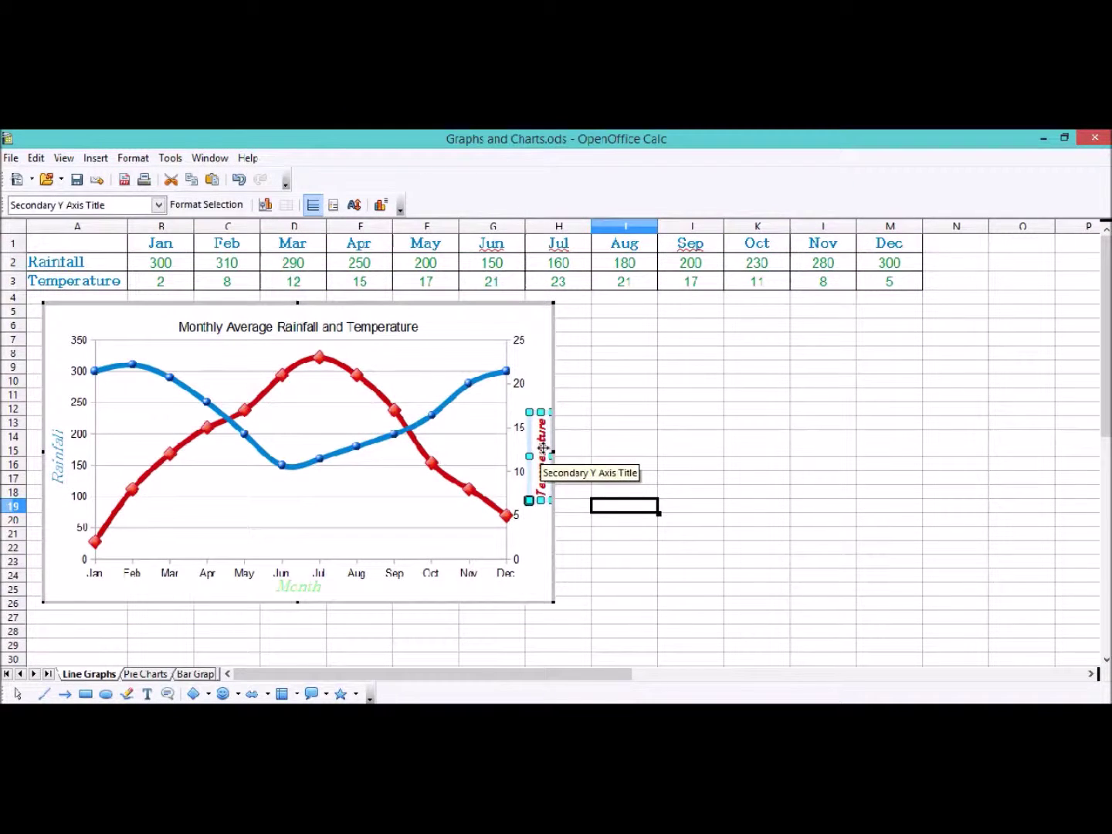
{"action": "right_click", "coordinate": [544, 448]}
{"action": "left_click", "coordinate": [602, 457]}
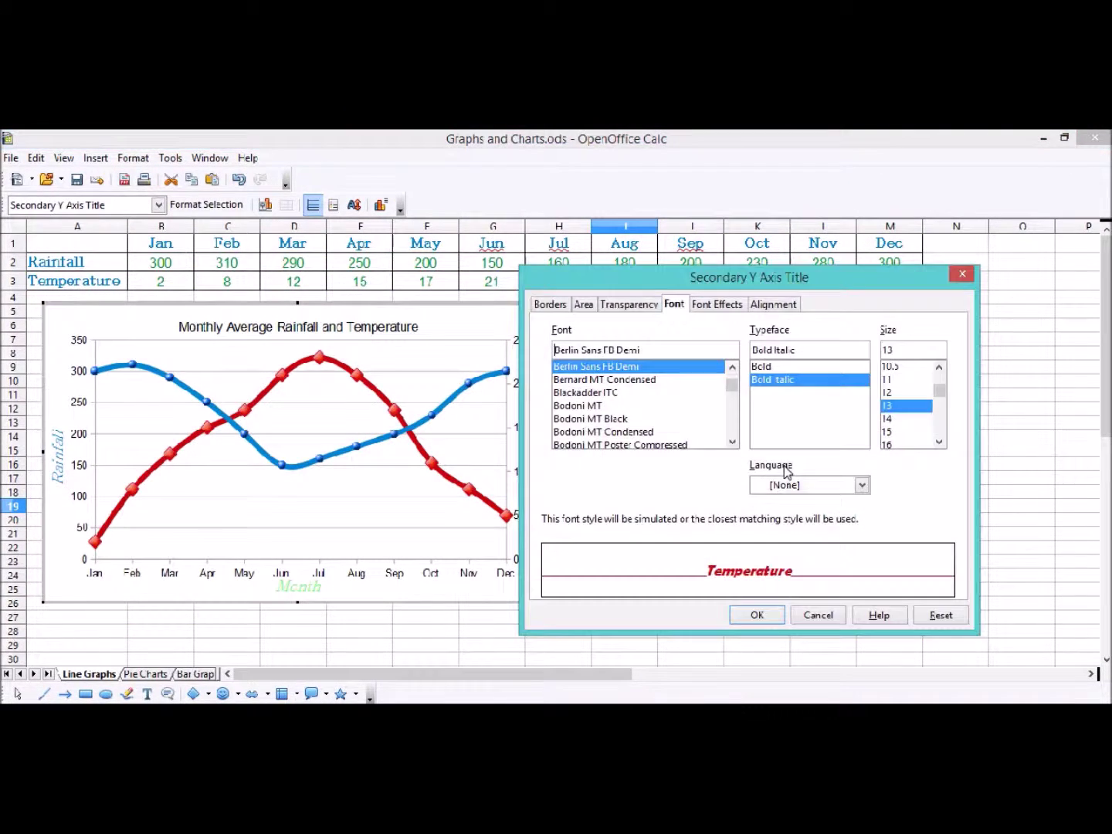
{"action": "left_click", "coordinate": [599, 407]}
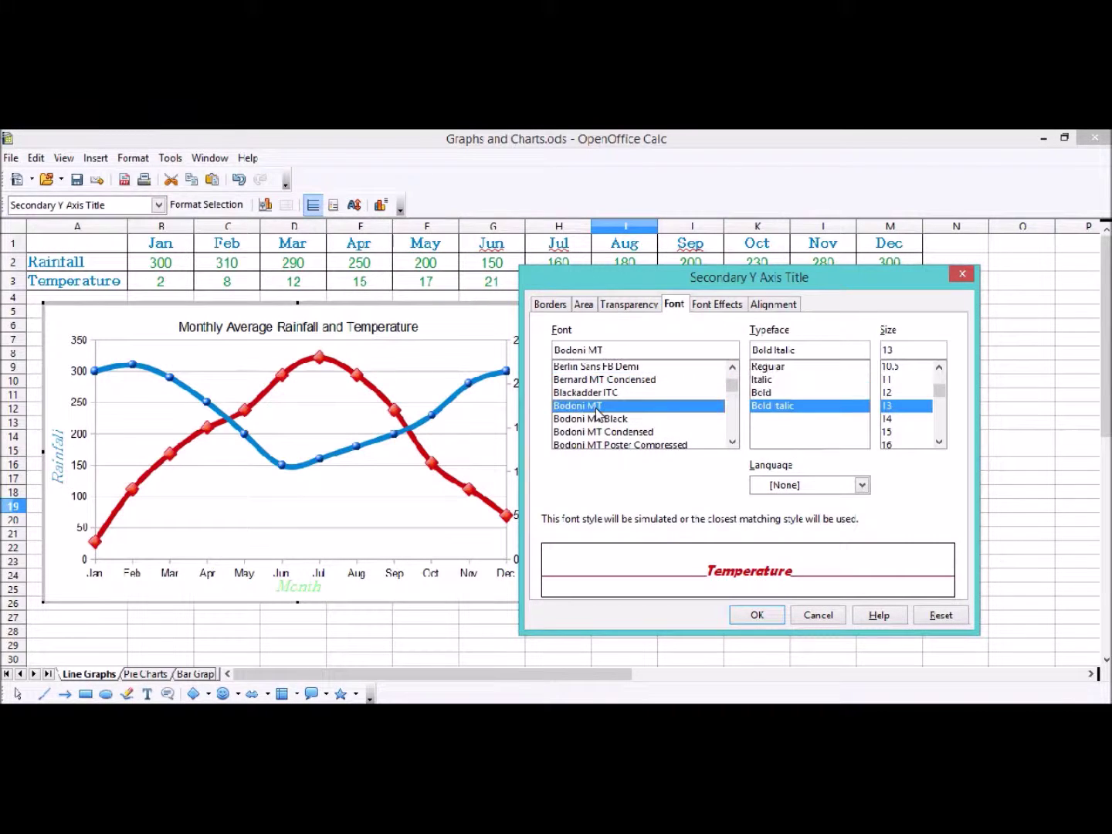
{"action": "left_click", "coordinate": [815, 380]}
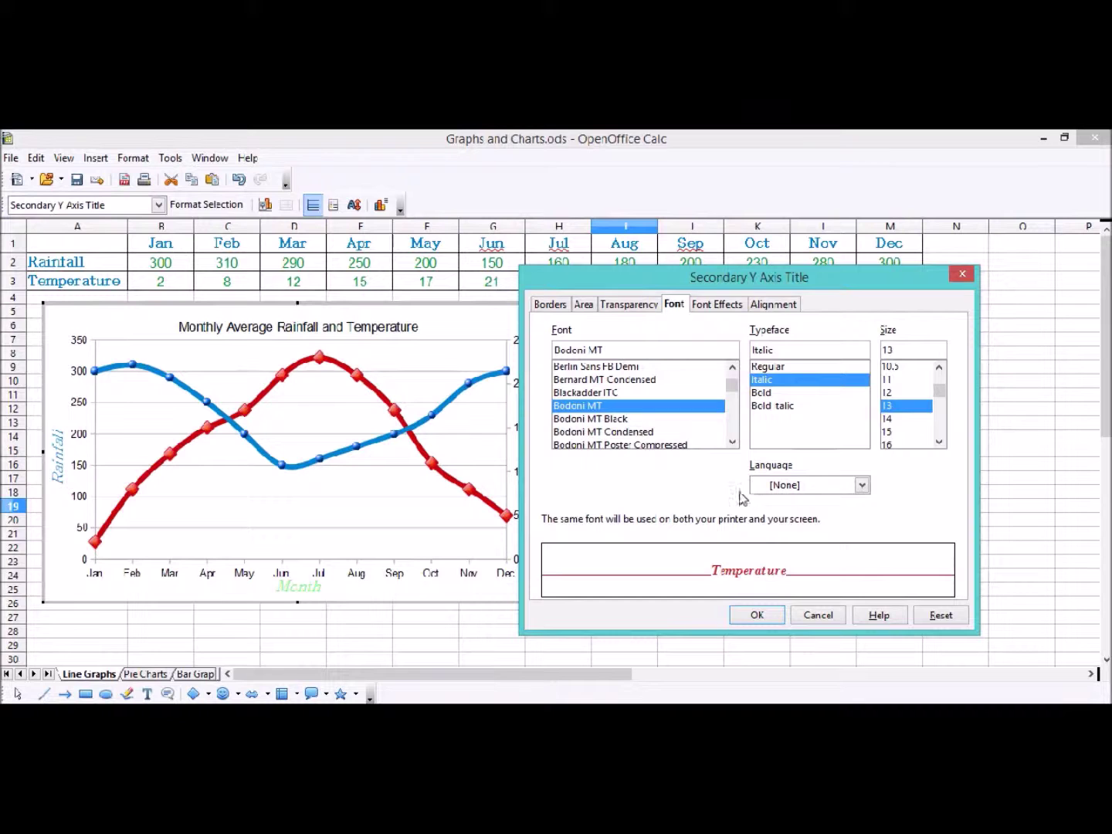
{"action": "left_click", "coordinate": [769, 615]}
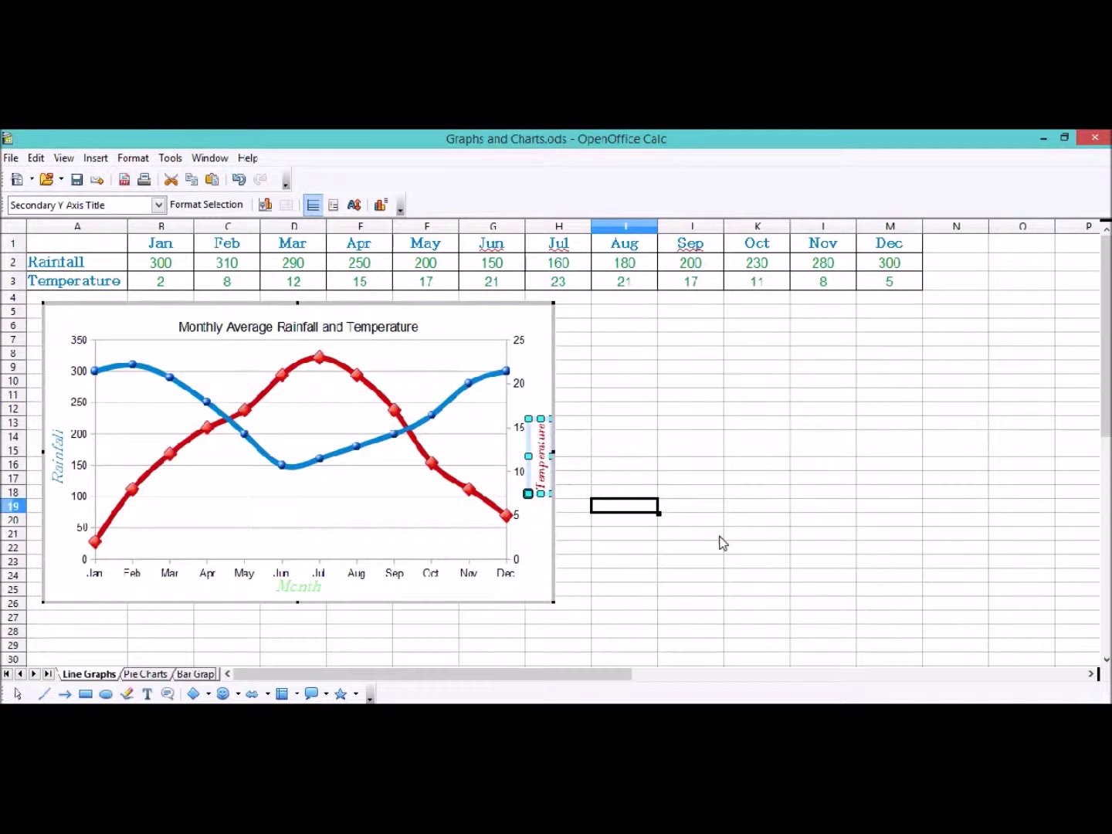
{"action": "left_click", "coordinate": [654, 454]}
{"action": "left_click", "coordinate": [626, 477]}
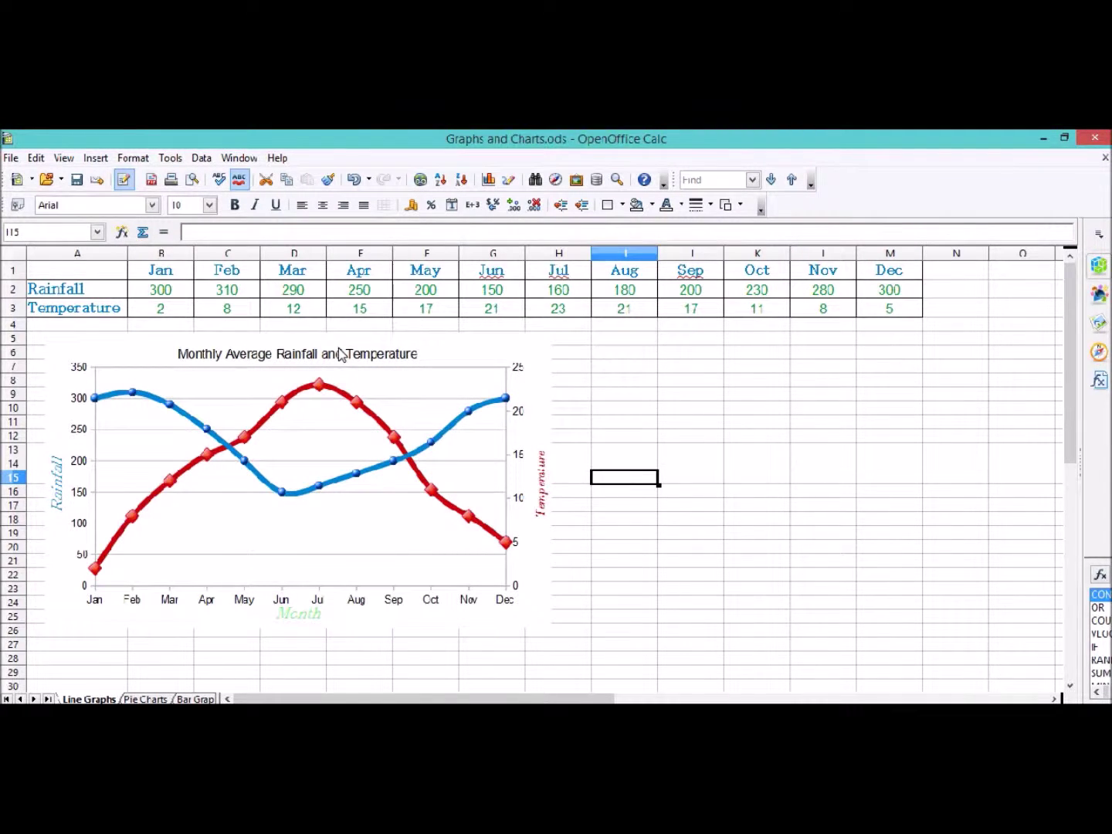
{"action": "left_click", "coordinate": [340, 353]}
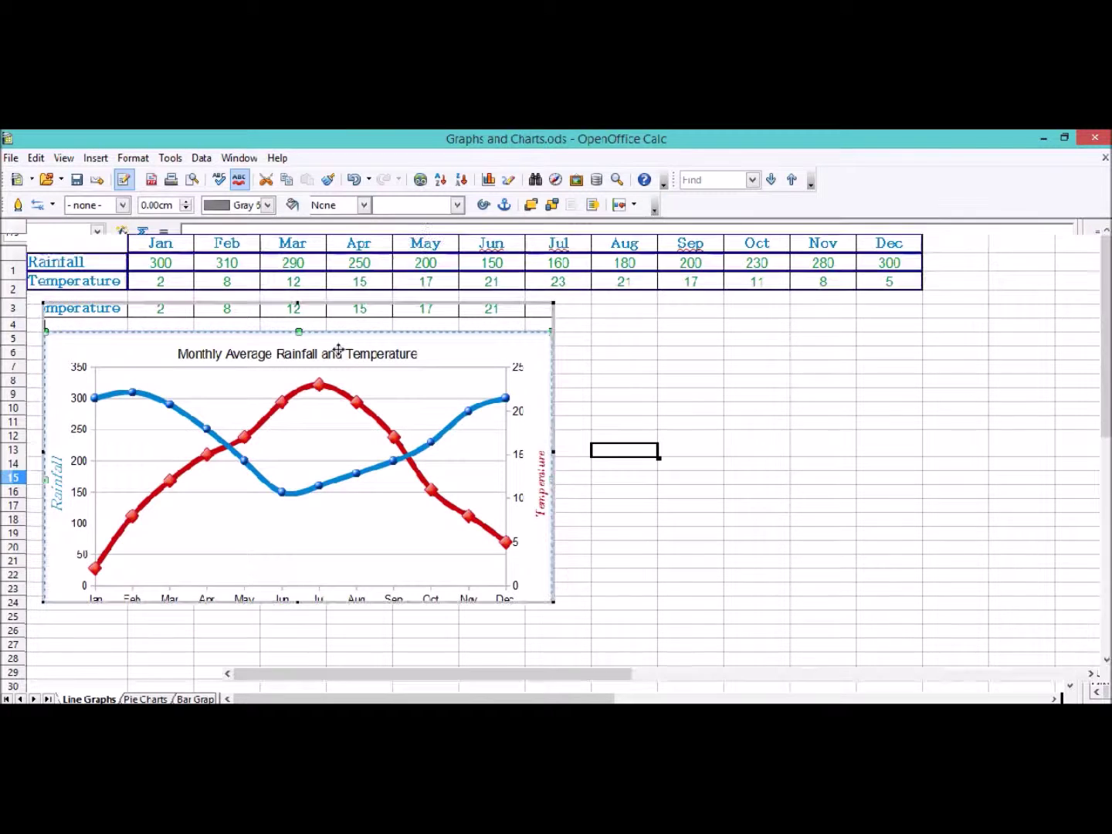
{"action": "left_click", "coordinate": [390, 328]}
{"action": "right_click", "coordinate": [390, 328]}
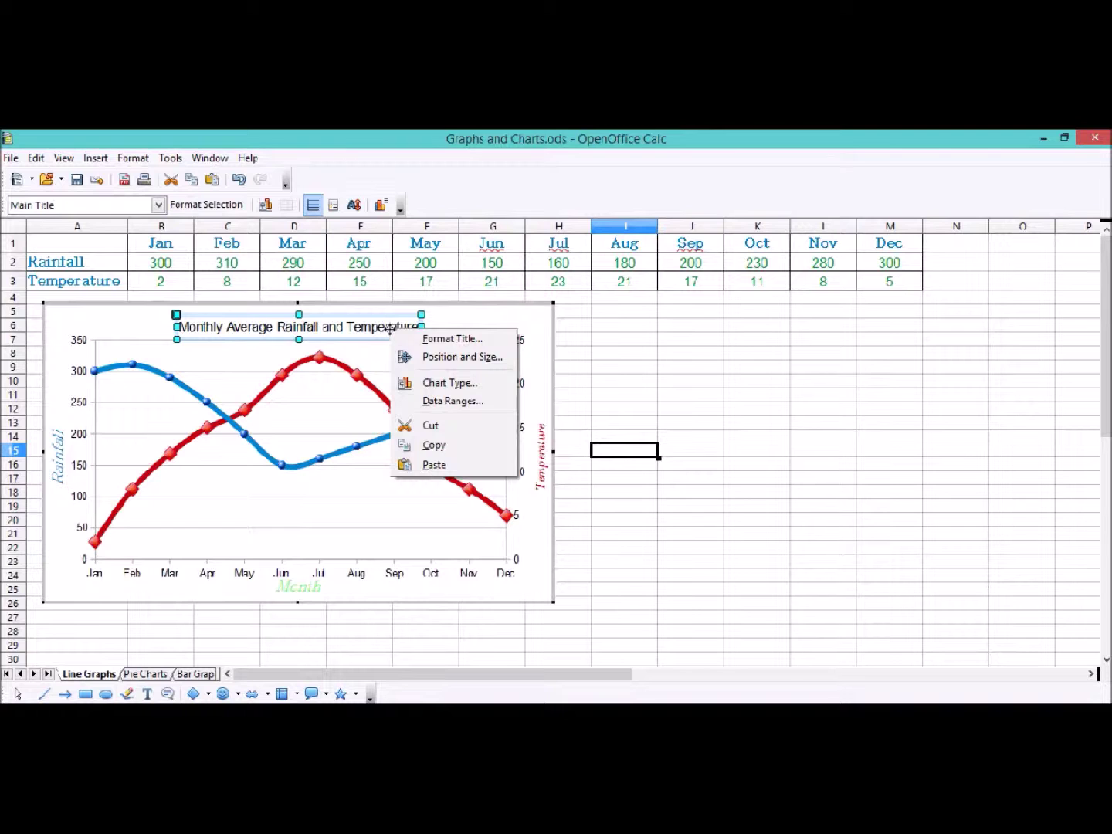
{"action": "left_click", "coordinate": [437, 339]}
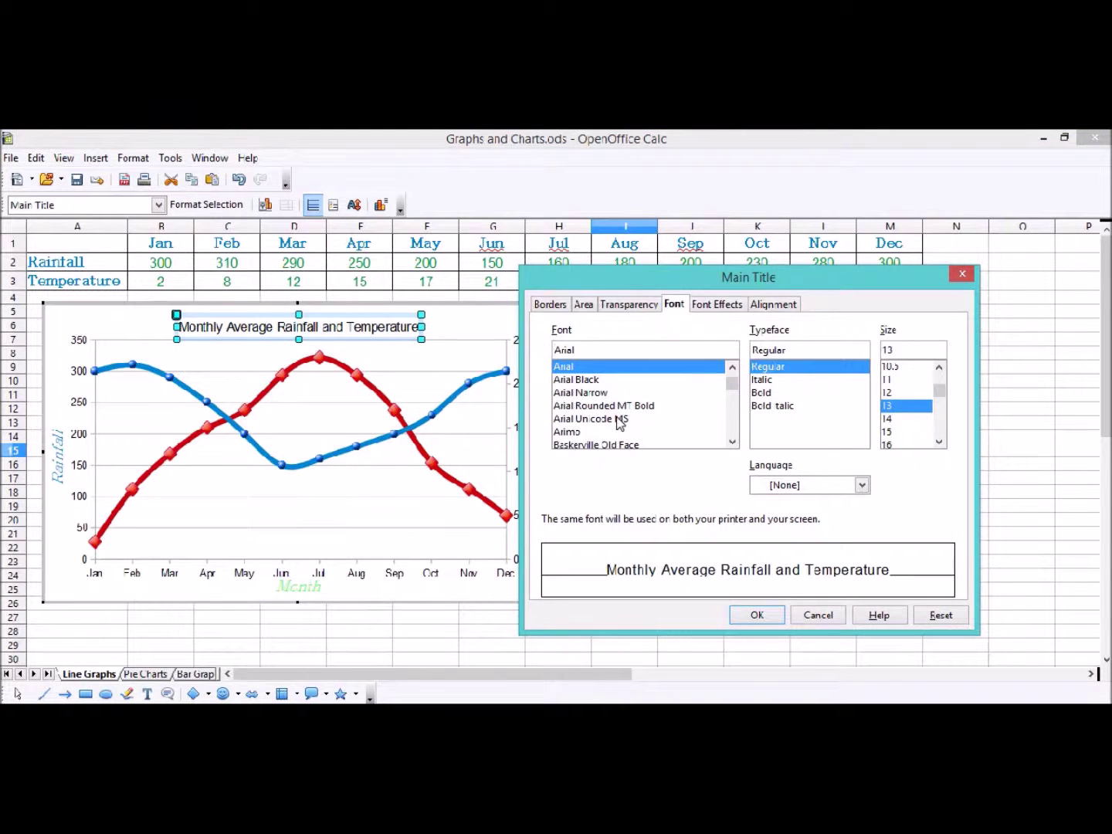
{"action": "left_click", "coordinate": [889, 421]}
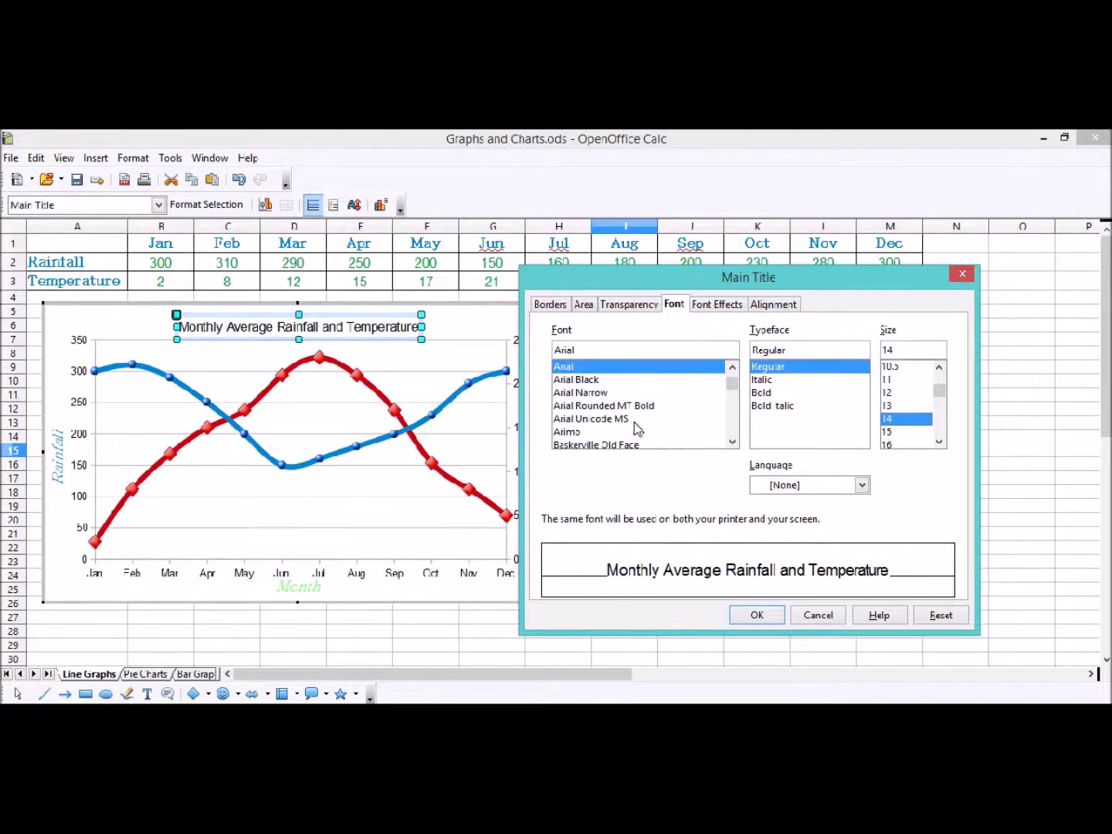
{"action": "left_click", "coordinate": [696, 313]}
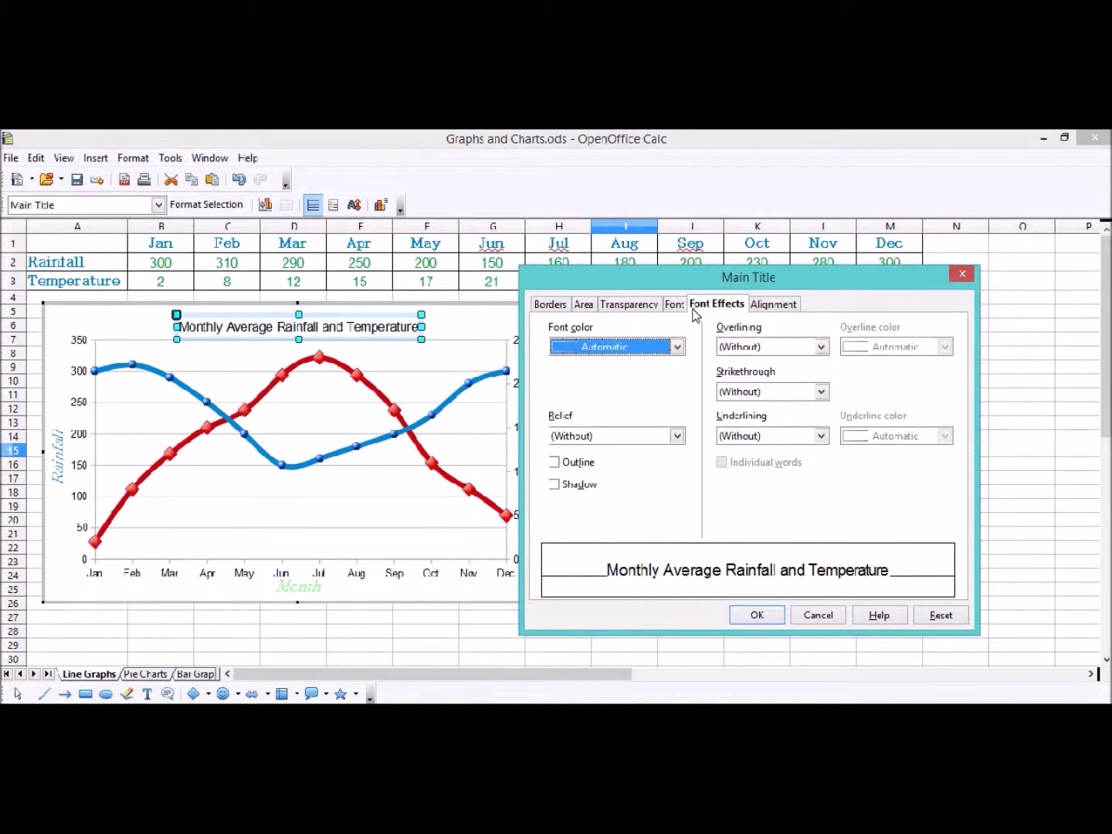
{"action": "left_click", "coordinate": [677, 347]}
{"action": "scroll", "coordinate": [605, 433], "scroll_direction": "down", "scroll_amount": 3}
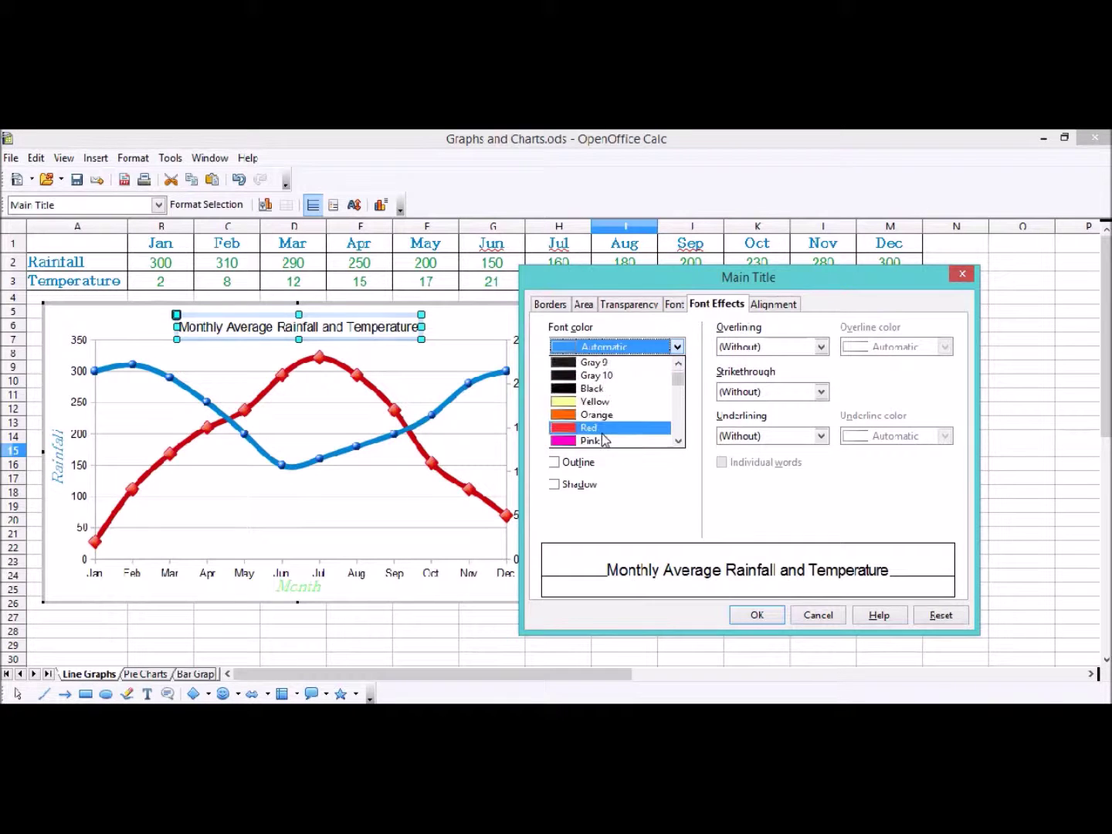
{"action": "scroll", "coordinate": [605, 417], "scroll_direction": "down", "scroll_amount": 2}
{"action": "scroll", "coordinate": [605, 417], "scroll_direction": "up", "scroll_amount": 1}
{"action": "left_click", "coordinate": [620, 402]}
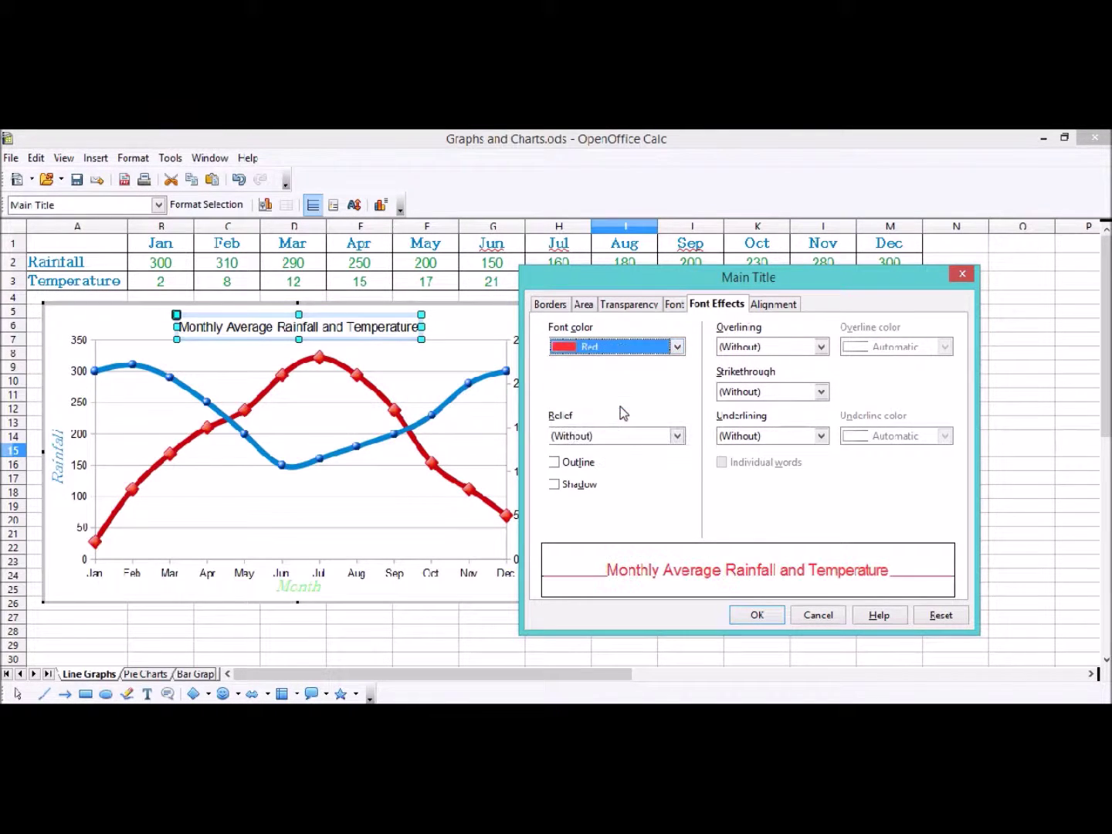
{"action": "left_click", "coordinate": [792, 309]}
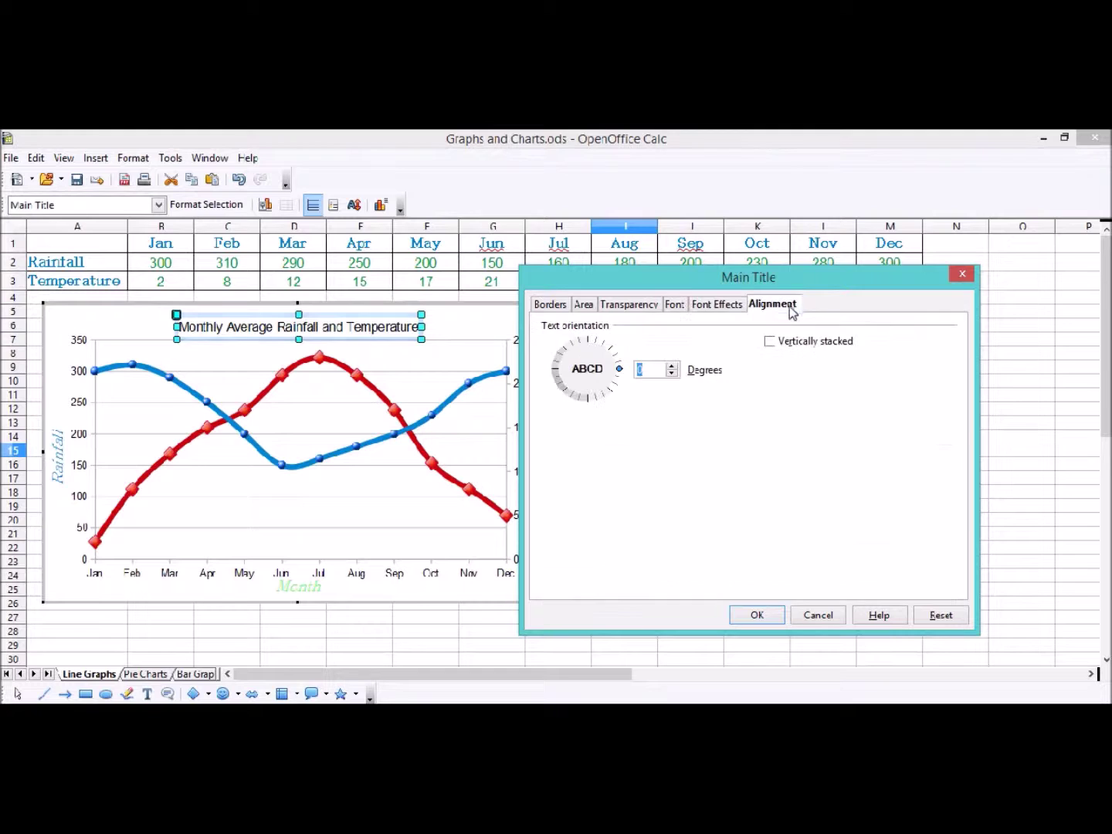
{"action": "left_click", "coordinate": [619, 371]}
{"action": "left_click_drag", "start_coordinate": [620, 372], "coordinate": [621, 363]}
{"action": "left_click", "coordinate": [755, 616]}
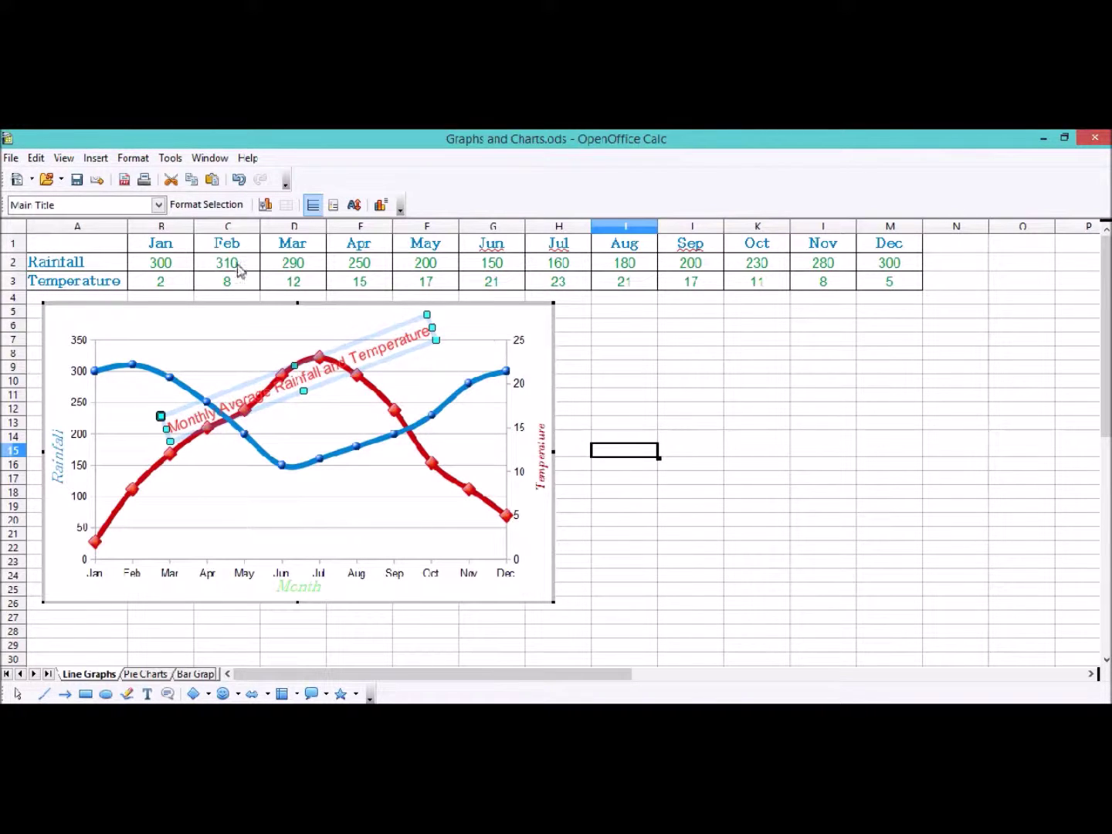
{"action": "left_click", "coordinate": [37, 157]}
{"action": "left_click", "coordinate": [70, 178]}
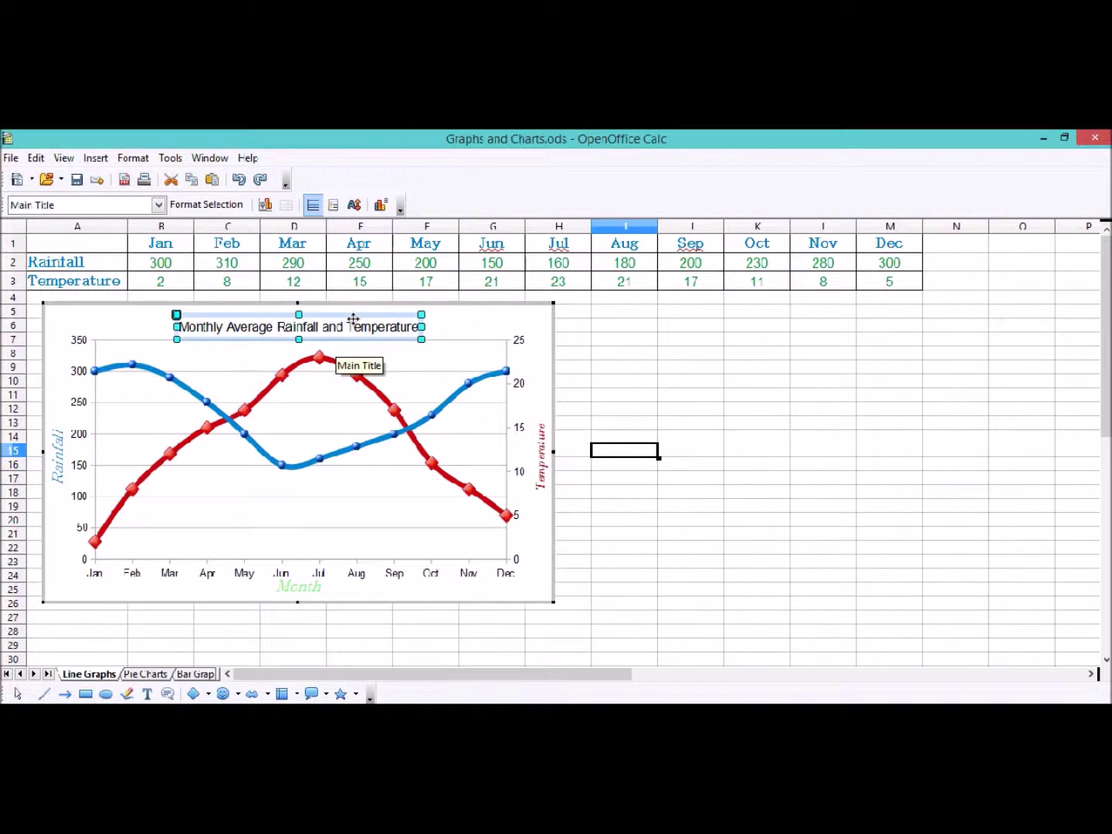
{"action": "left_click", "coordinate": [581, 318]}
Step: Give the chart wall a continuous border line in the Chart 6 colour
{"action": "left_click", "coordinate": [566, 335]}
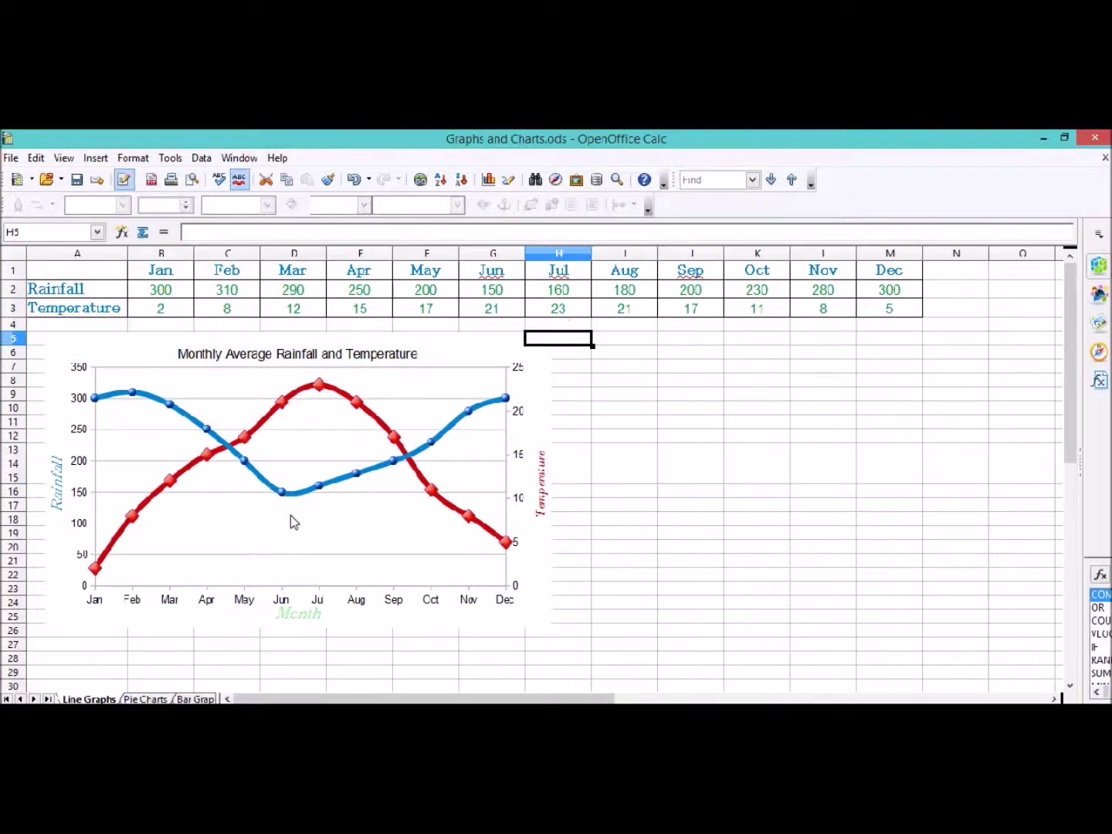
{"action": "left_click", "coordinate": [500, 449]}
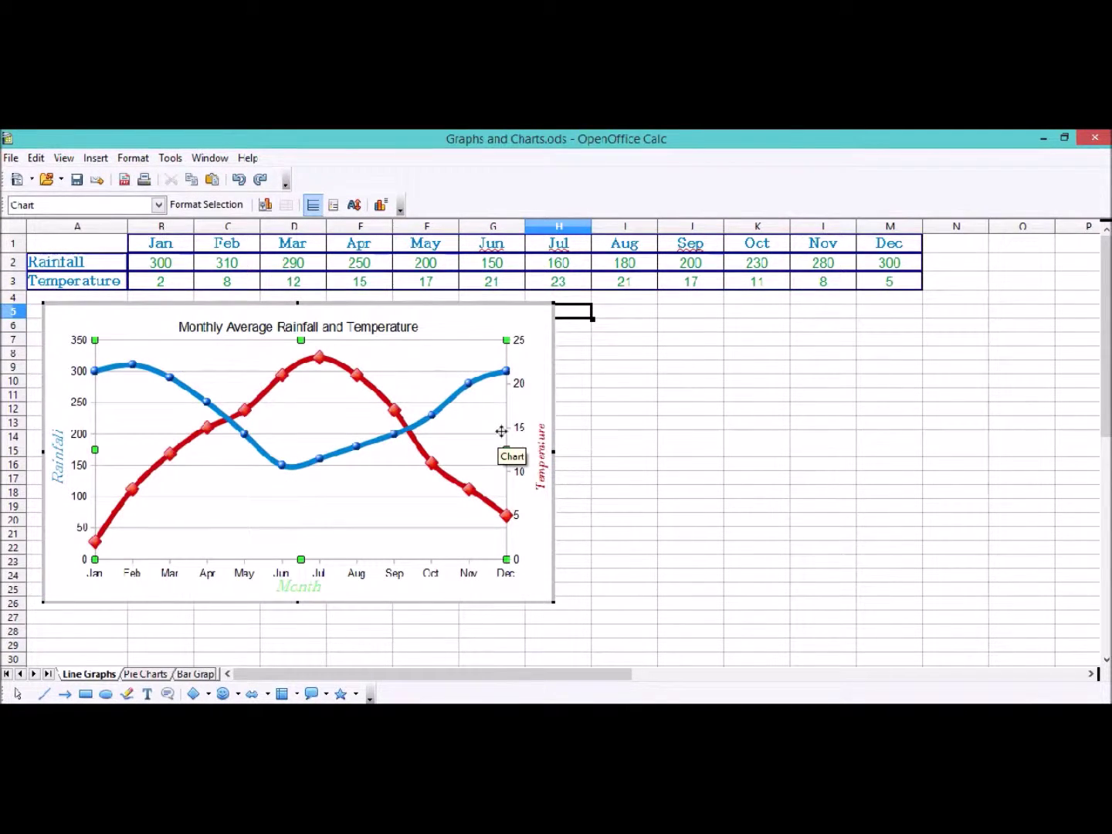
{"action": "right_click", "coordinate": [501, 431]}
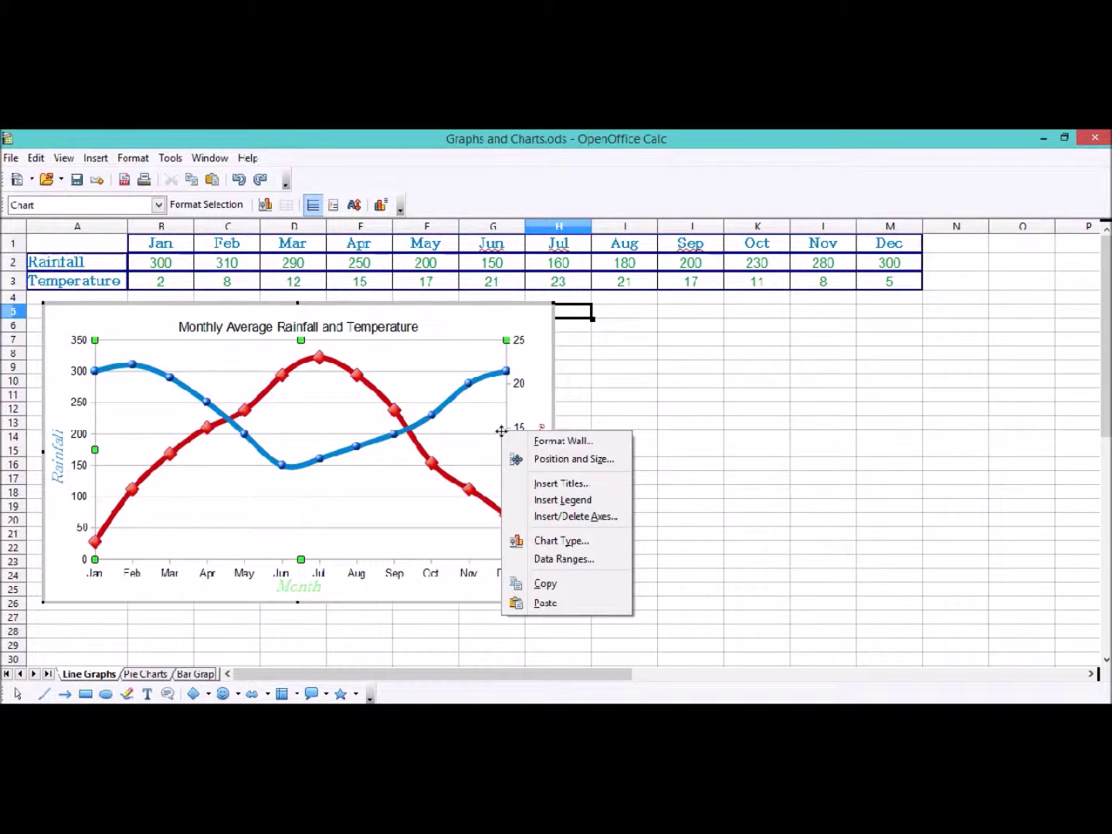
{"action": "left_click", "coordinate": [555, 441]}
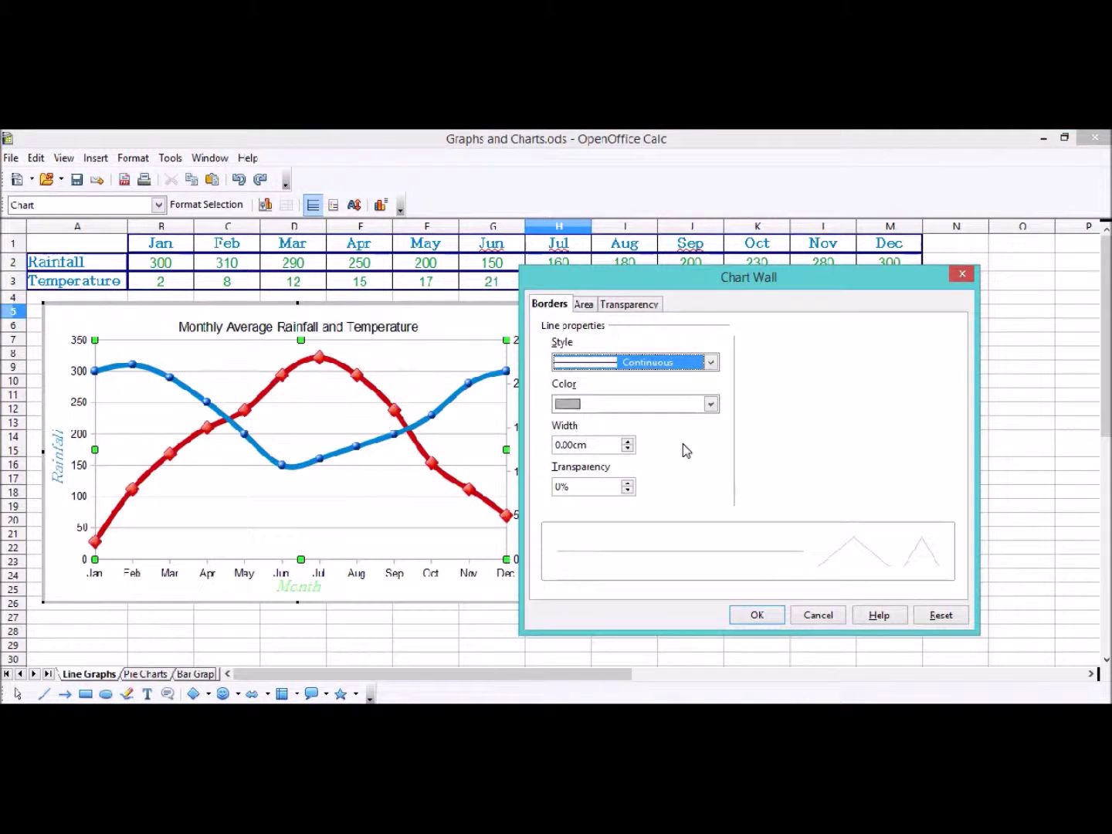
{"action": "left_click", "coordinate": [711, 363]}
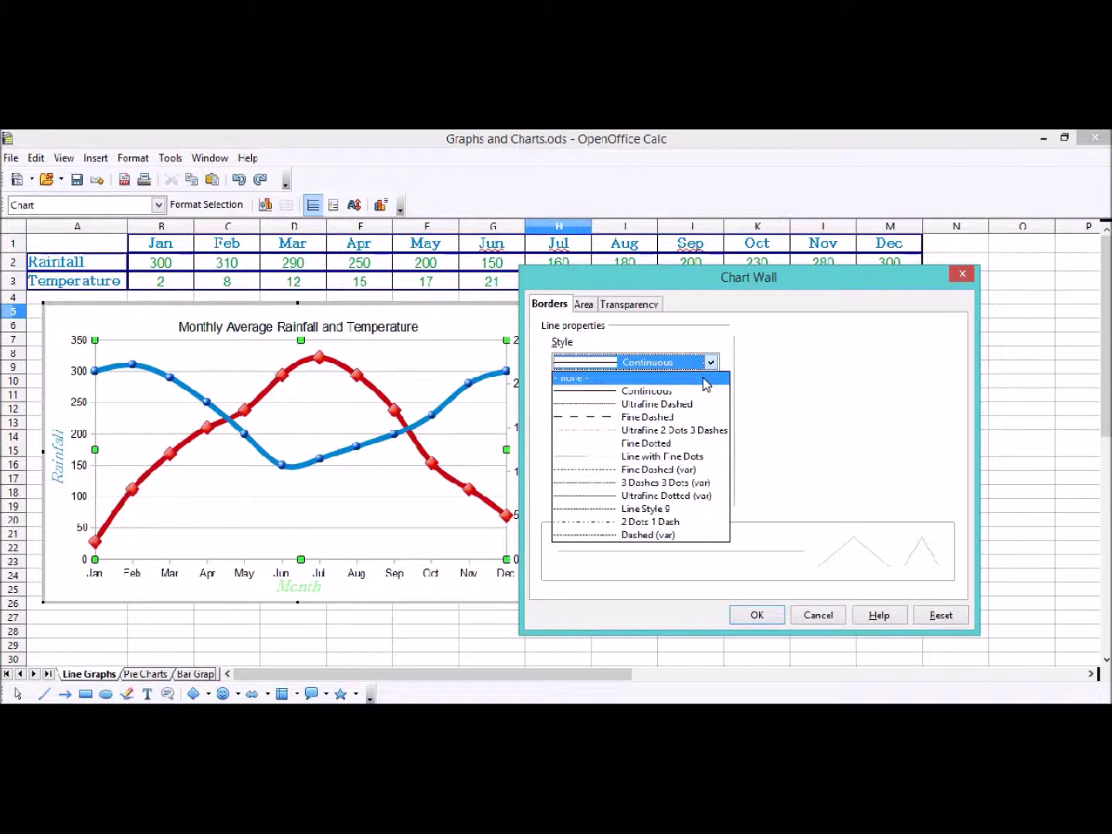
{"action": "left_click", "coordinate": [699, 391]}
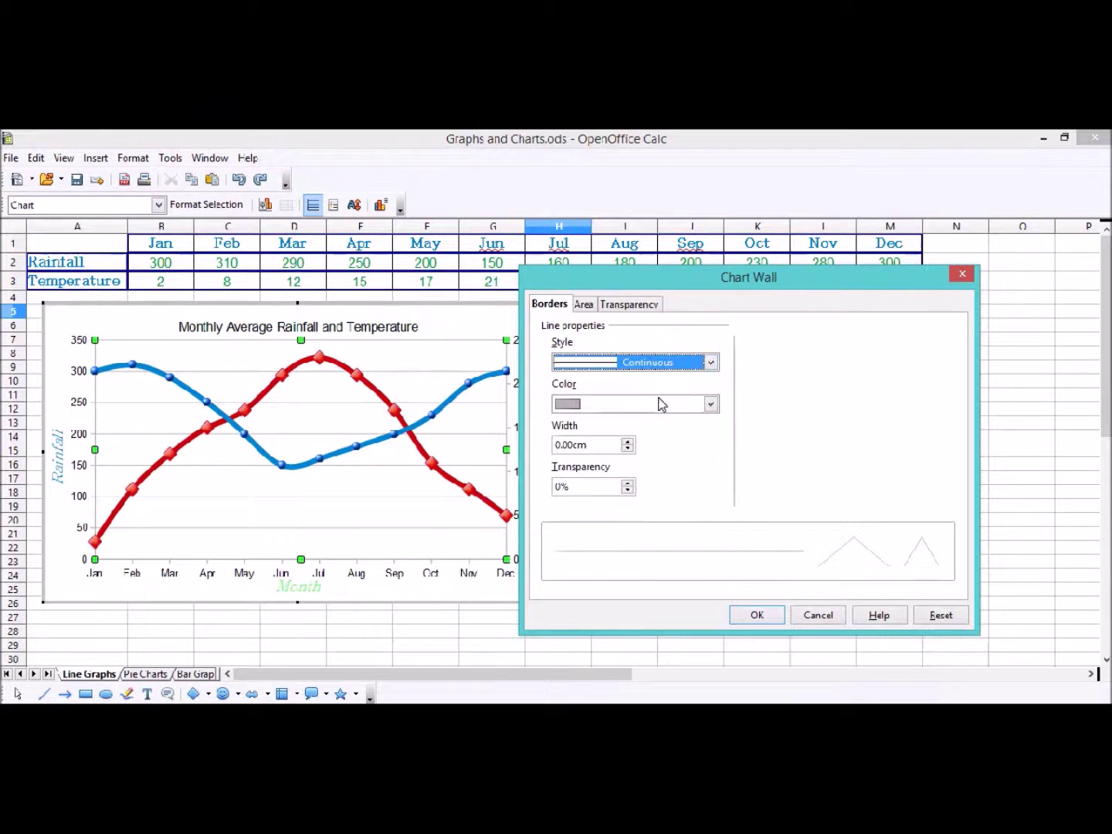
{"action": "left_click", "coordinate": [710, 404]}
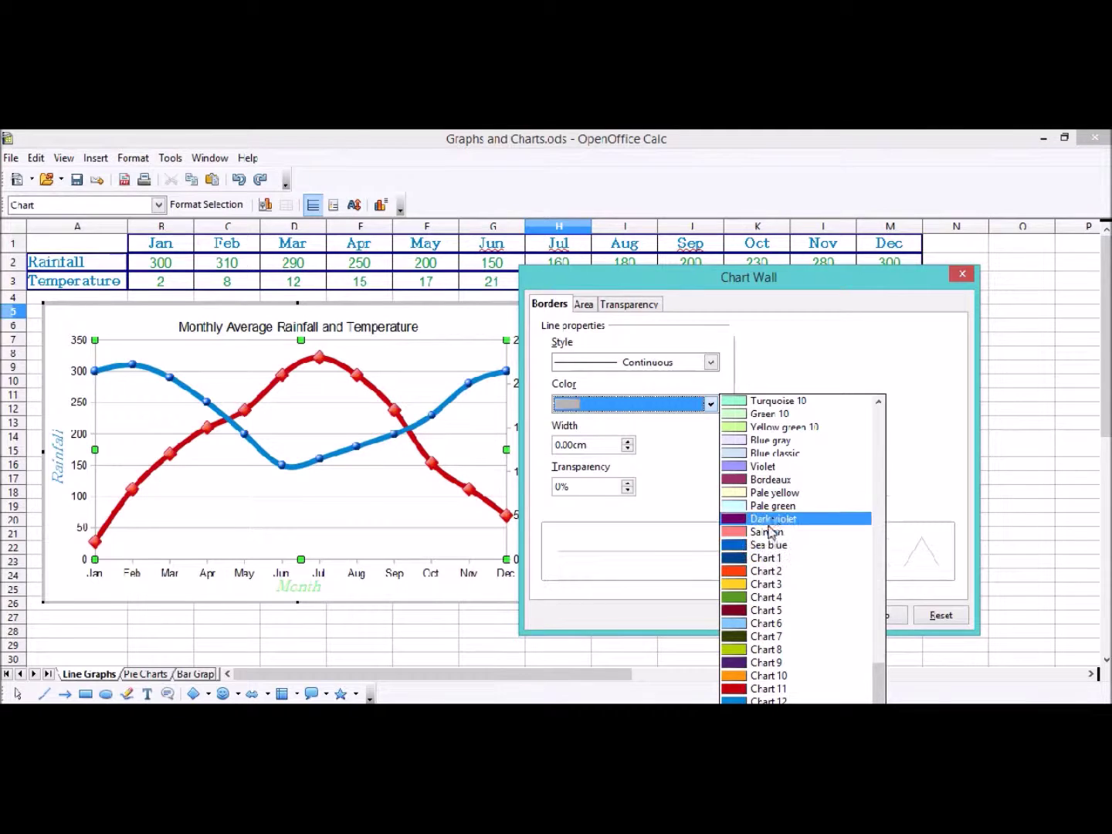
{"action": "left_click", "coordinate": [768, 623]}
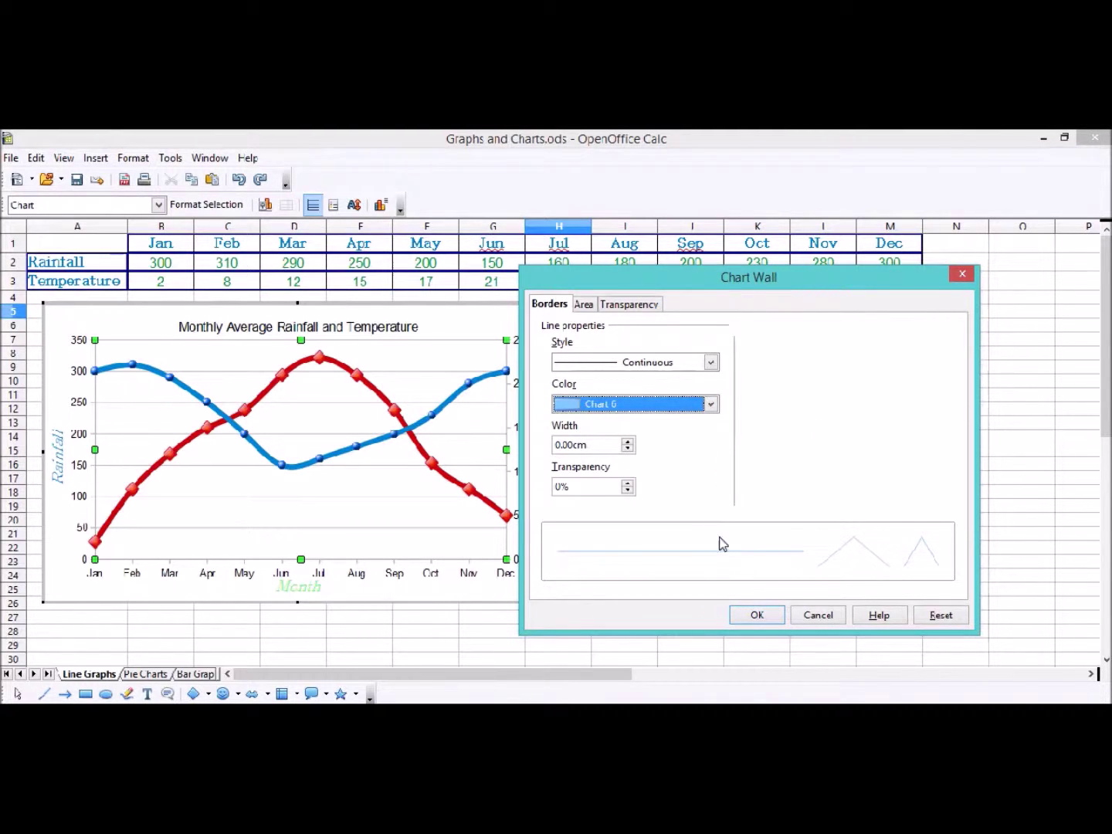
{"action": "left_click", "coordinate": [759, 615]}
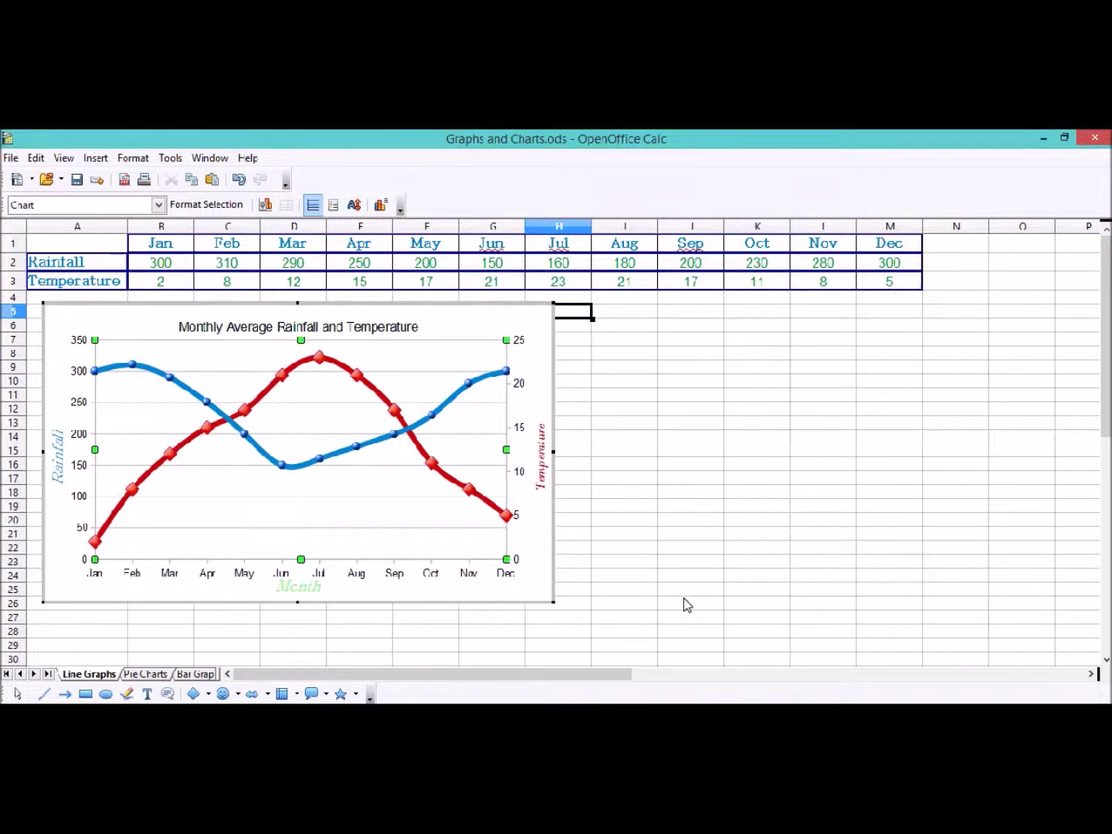
Step: Colour the left Rainfall axis line Chart 6
{"action": "left_click", "coordinate": [349, 532]}
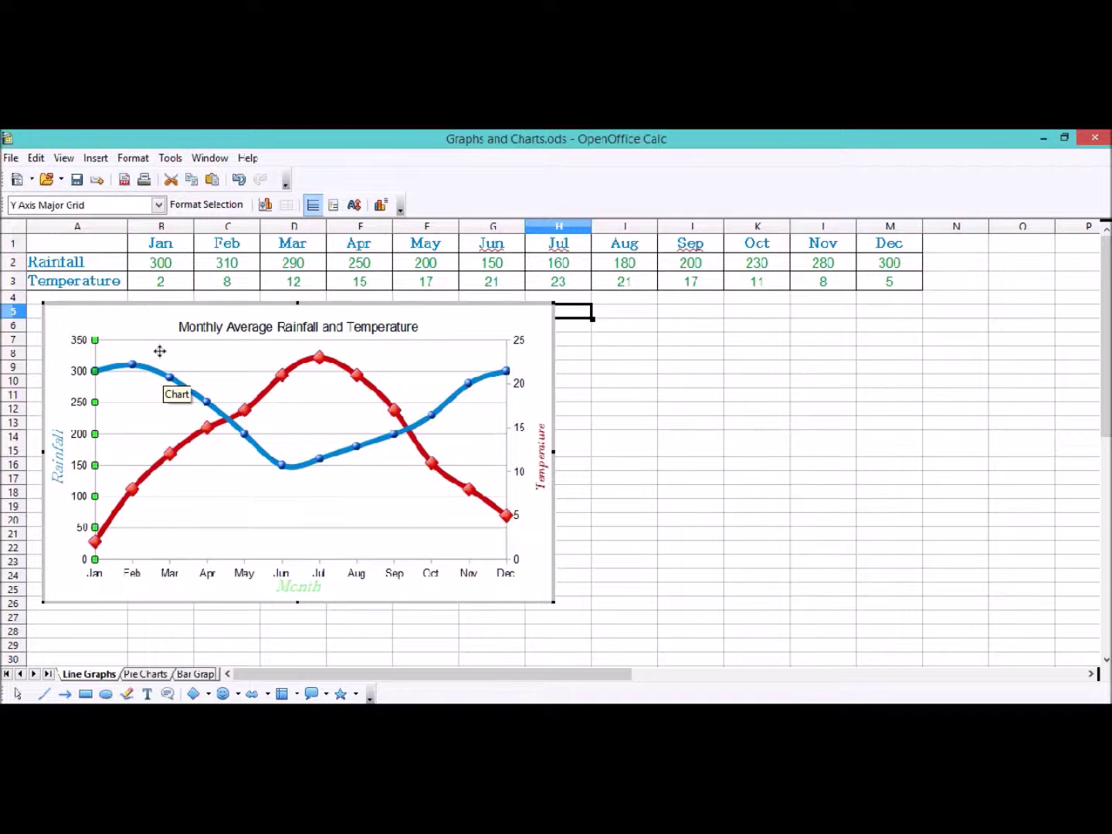
{"action": "right_click", "coordinate": [98, 396]}
{"action": "left_click", "coordinate": [158, 400]}
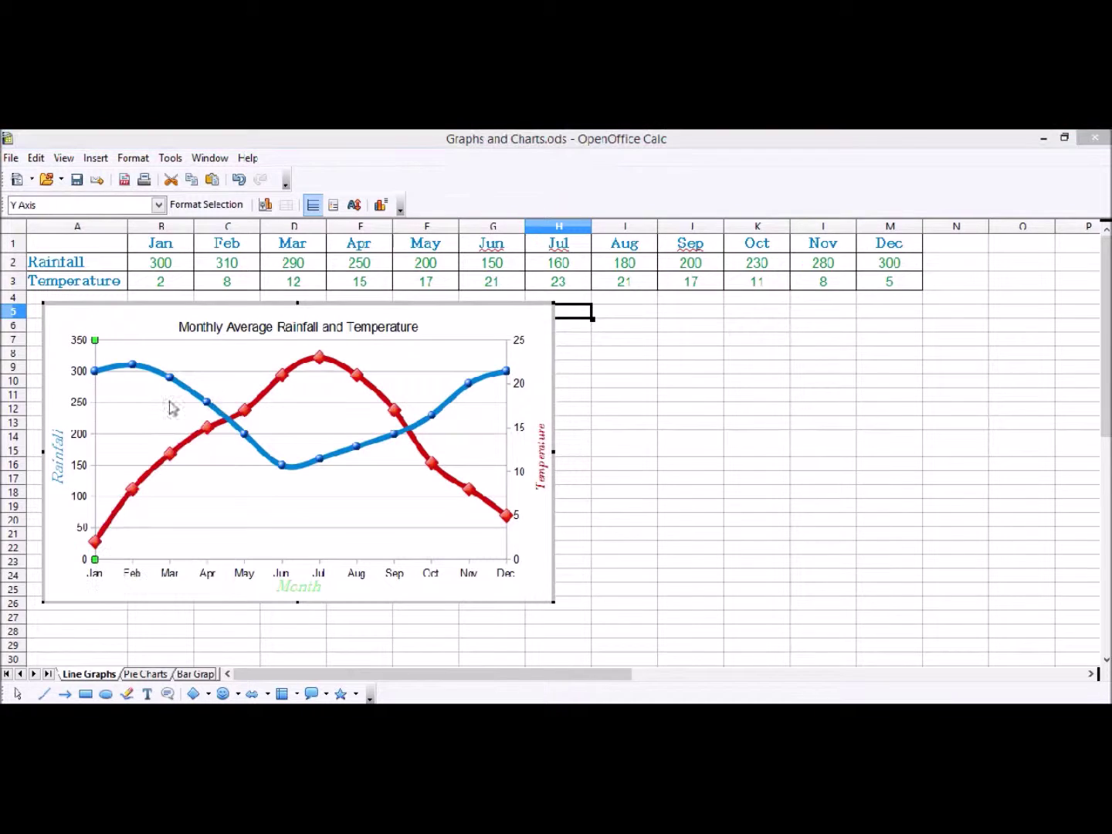
{"action": "left_click", "coordinate": [652, 405]}
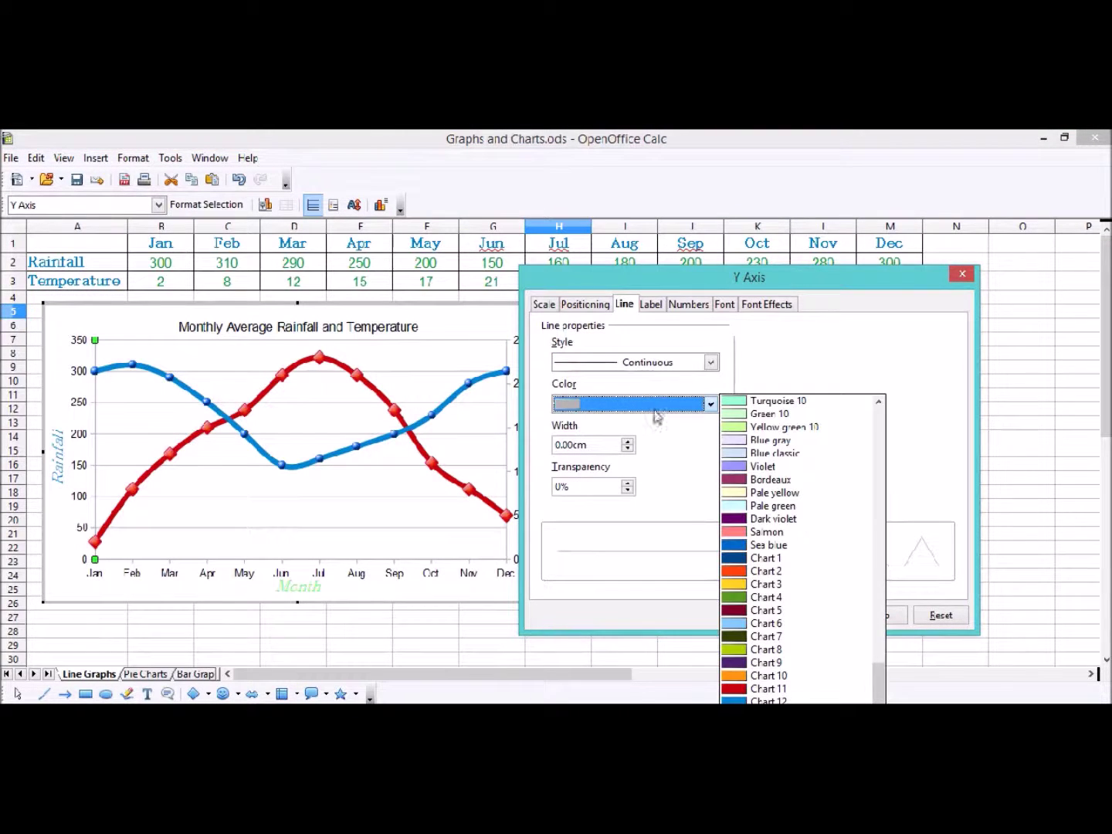
{"action": "left_click", "coordinate": [817, 626]}
{"action": "left_click", "coordinate": [774, 624]}
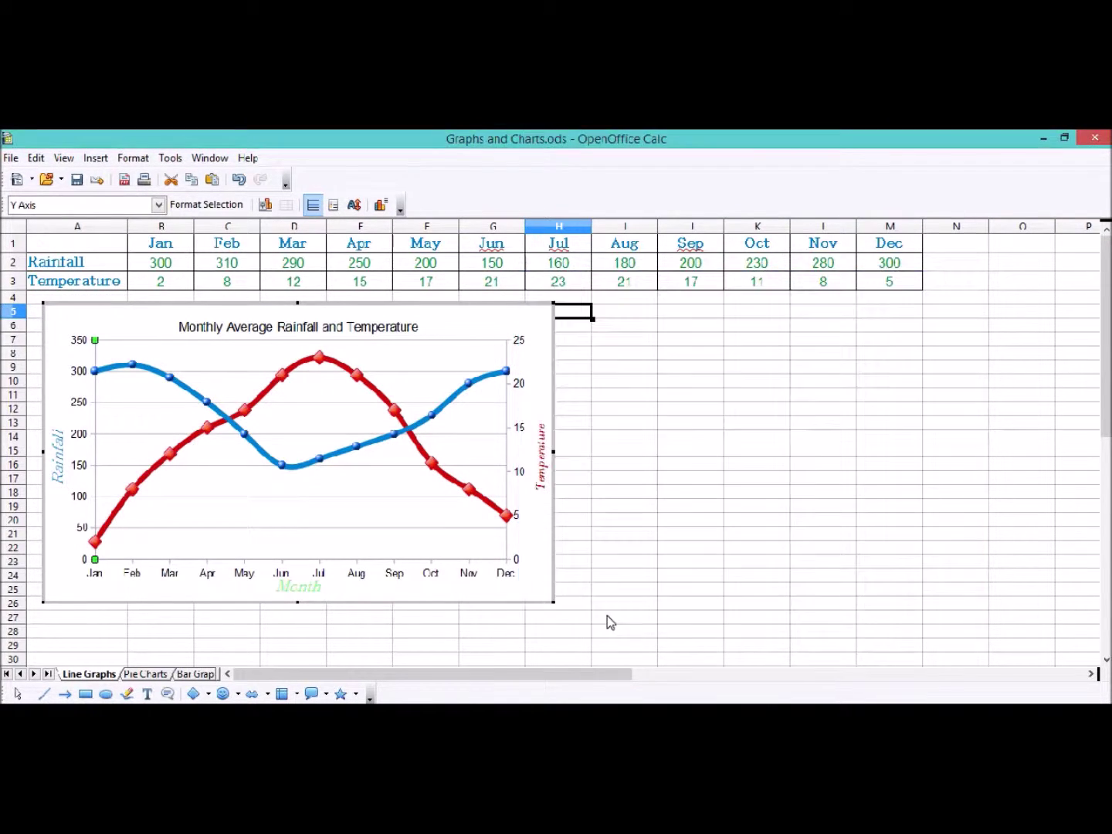
Step: Colour the bottom Month axis line Chart 6, keeping it continuous
{"action": "left_click", "coordinate": [305, 562]}
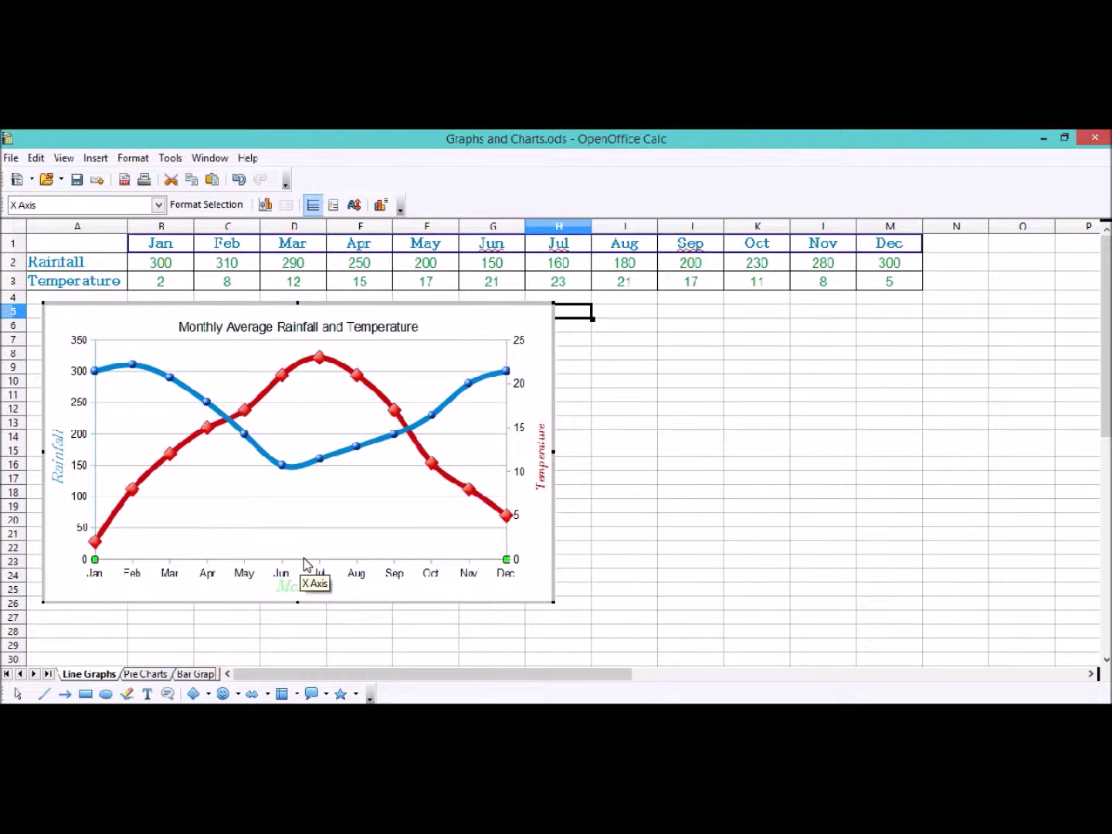
{"action": "right_click", "coordinate": [306, 563]}
{"action": "left_click", "coordinate": [367, 384]}
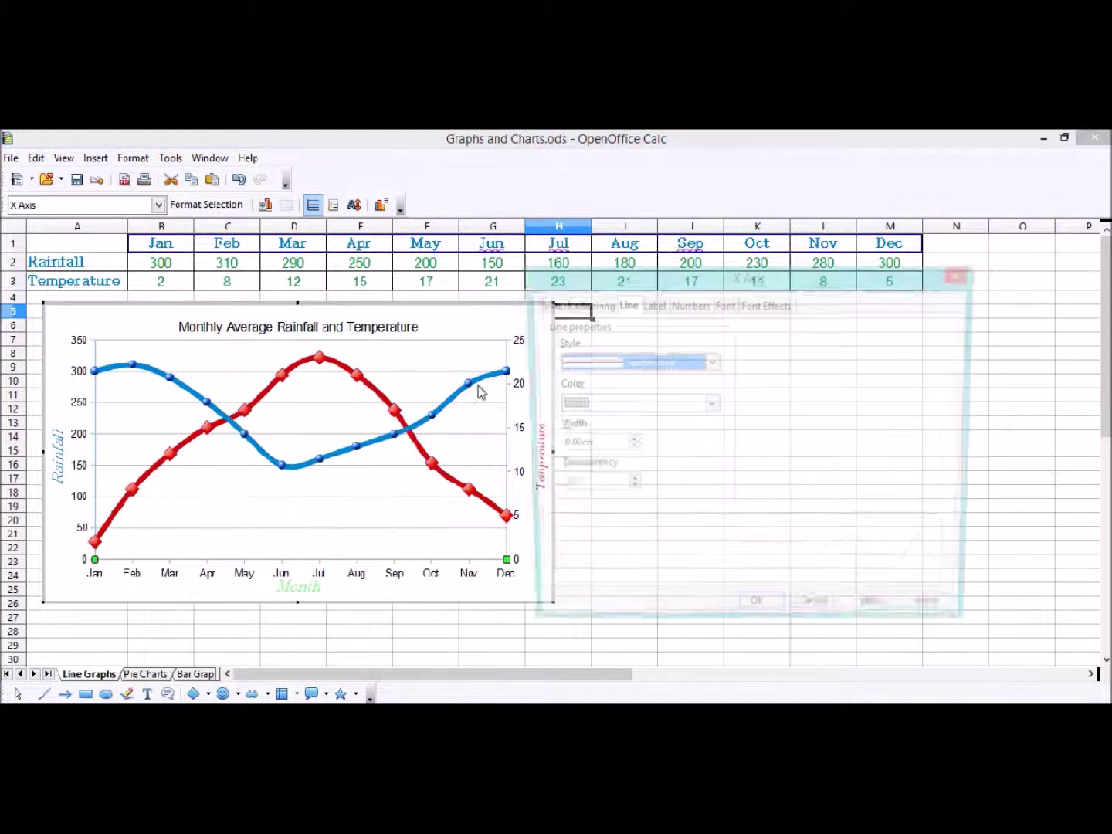
{"action": "left_click", "coordinate": [658, 363]}
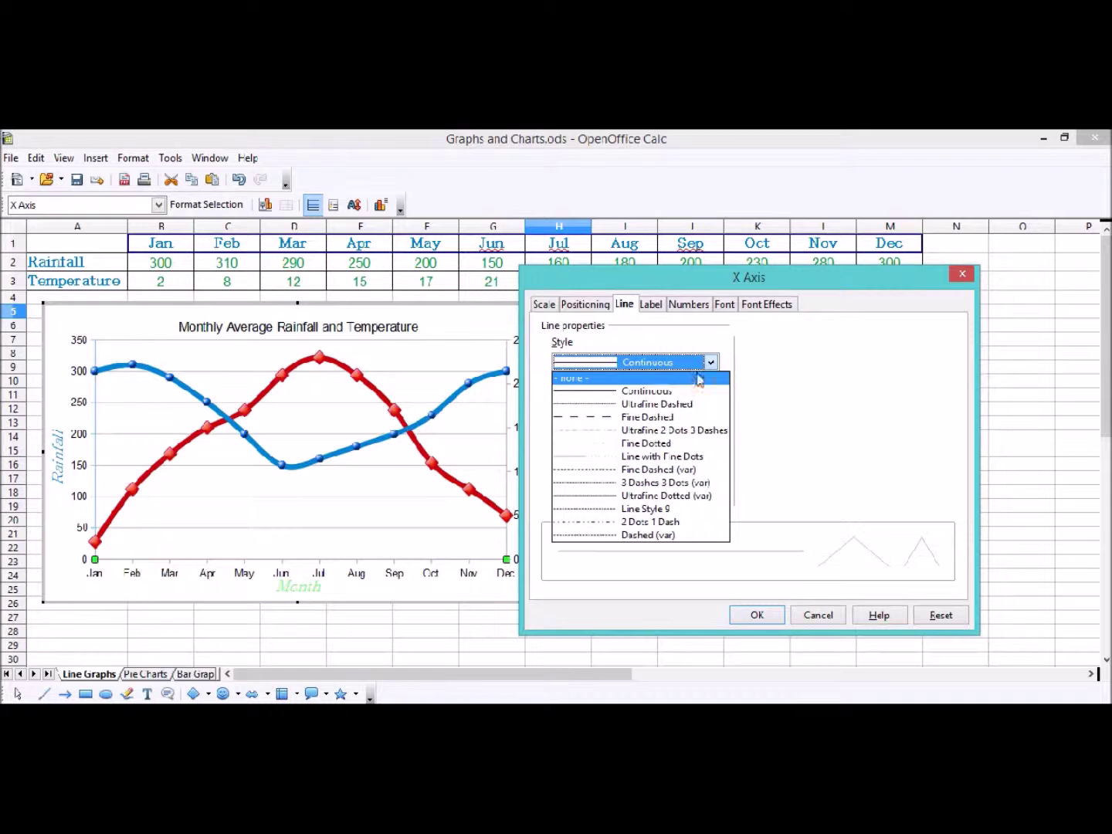
{"action": "left_click", "coordinate": [638, 394]}
{"action": "left_click", "coordinate": [633, 403]}
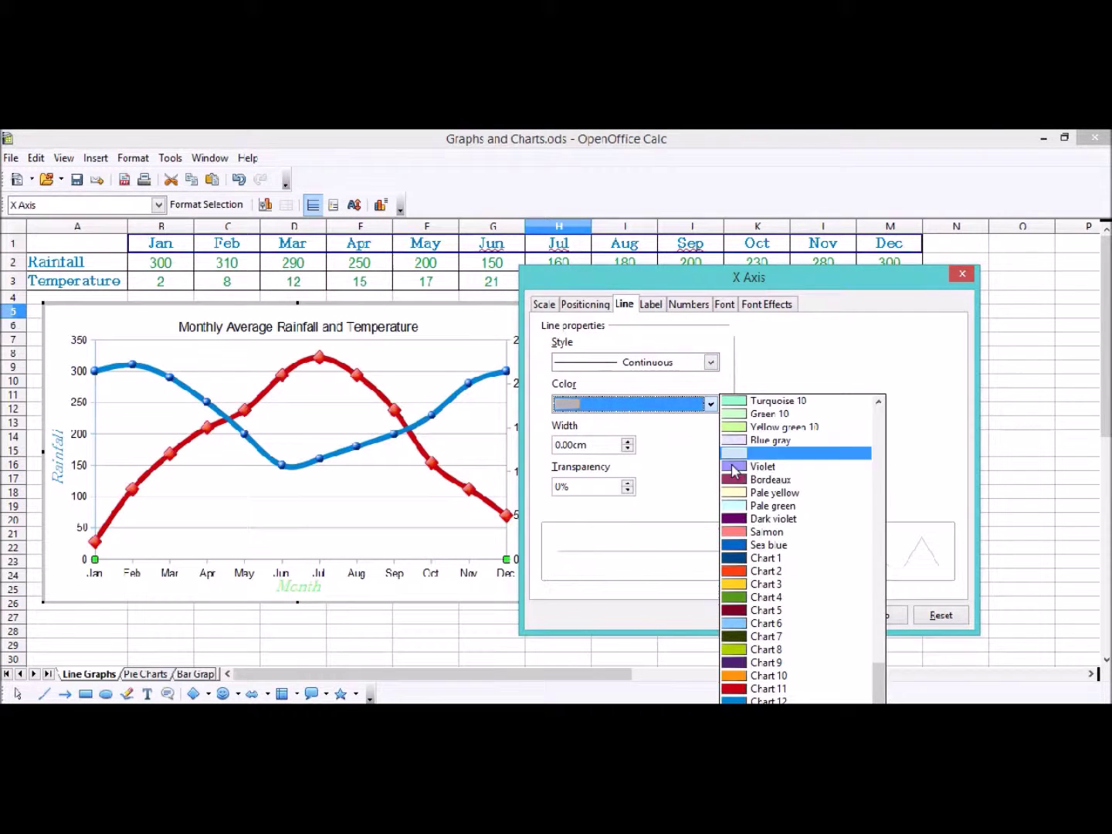
{"action": "left_click", "coordinate": [776, 624]}
{"action": "left_click", "coordinate": [761, 616]}
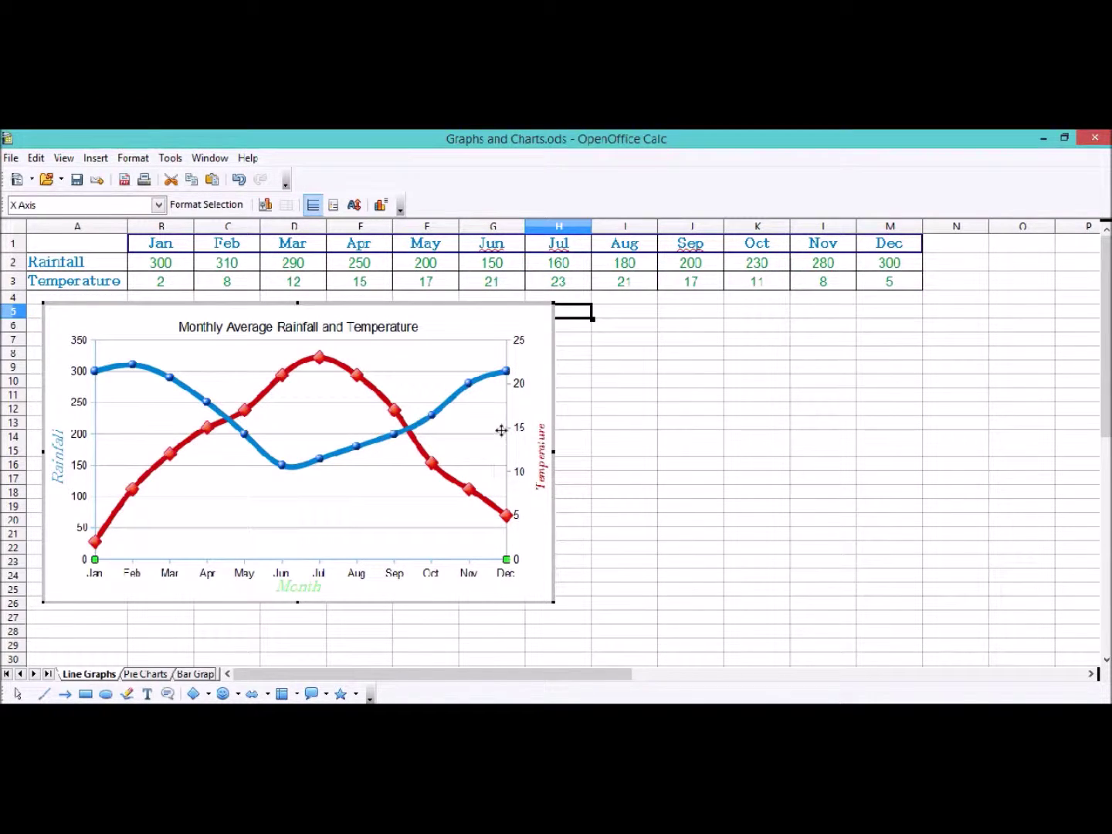
Step: Colour the right Temperature axis line Chart 6
{"action": "left_click", "coordinate": [508, 439]}
{"action": "right_click", "coordinate": [507, 445]}
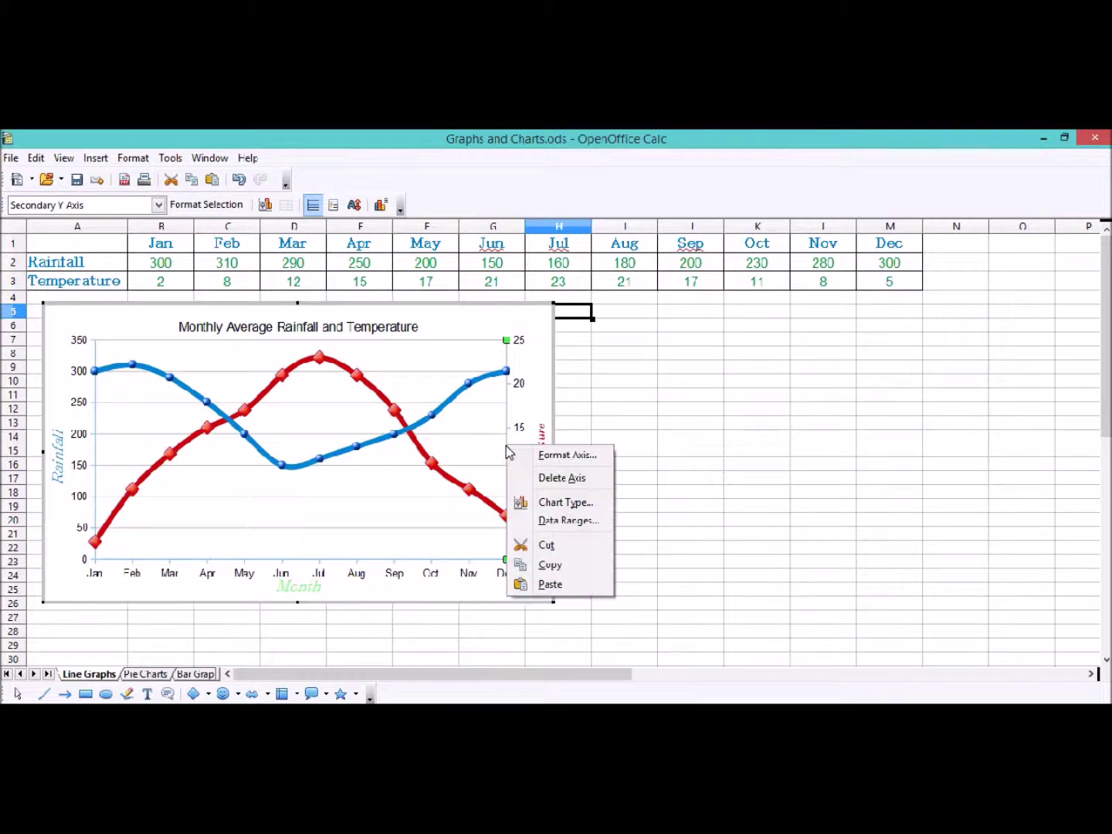
{"action": "left_click", "coordinate": [548, 456]}
{"action": "left_click", "coordinate": [674, 404]}
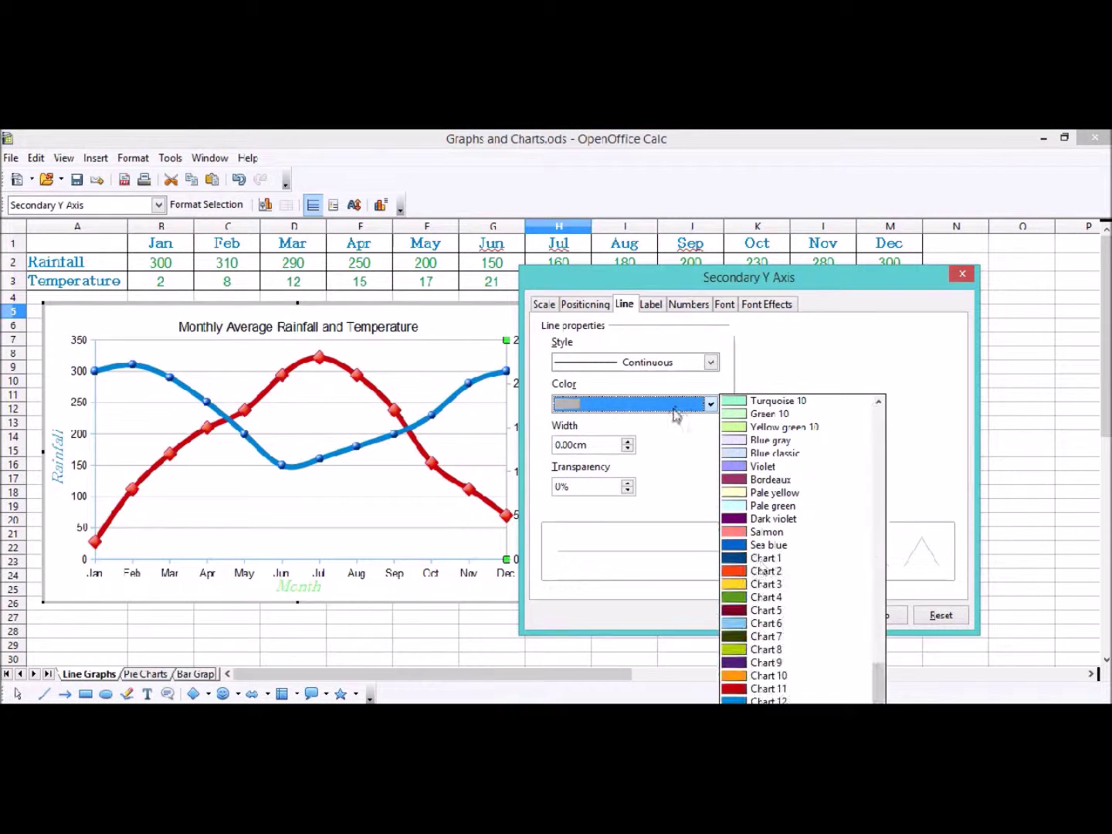
{"action": "left_click", "coordinate": [786, 627]}
{"action": "left_click", "coordinate": [753, 616]}
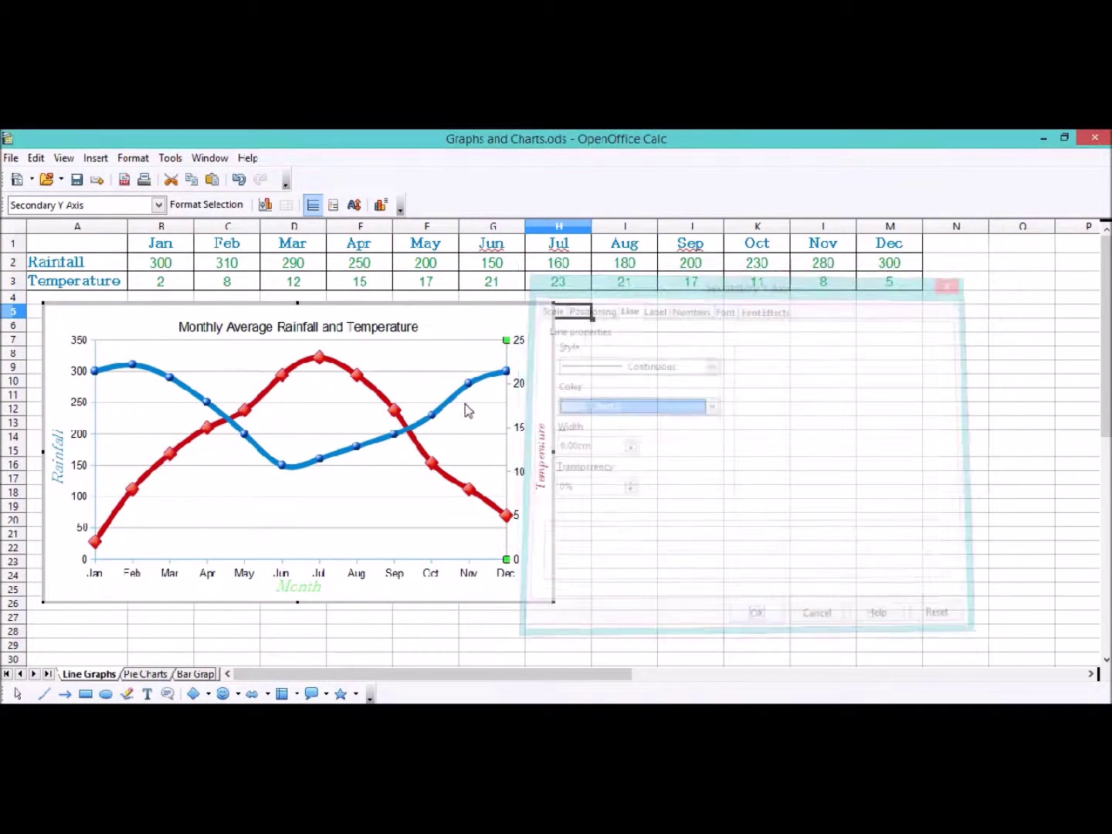
Step: Check the plot wall settings without changes, then select the horizontal gridlines
{"action": "left_click", "coordinate": [428, 345]}
{"action": "right_click", "coordinate": [428, 345]}
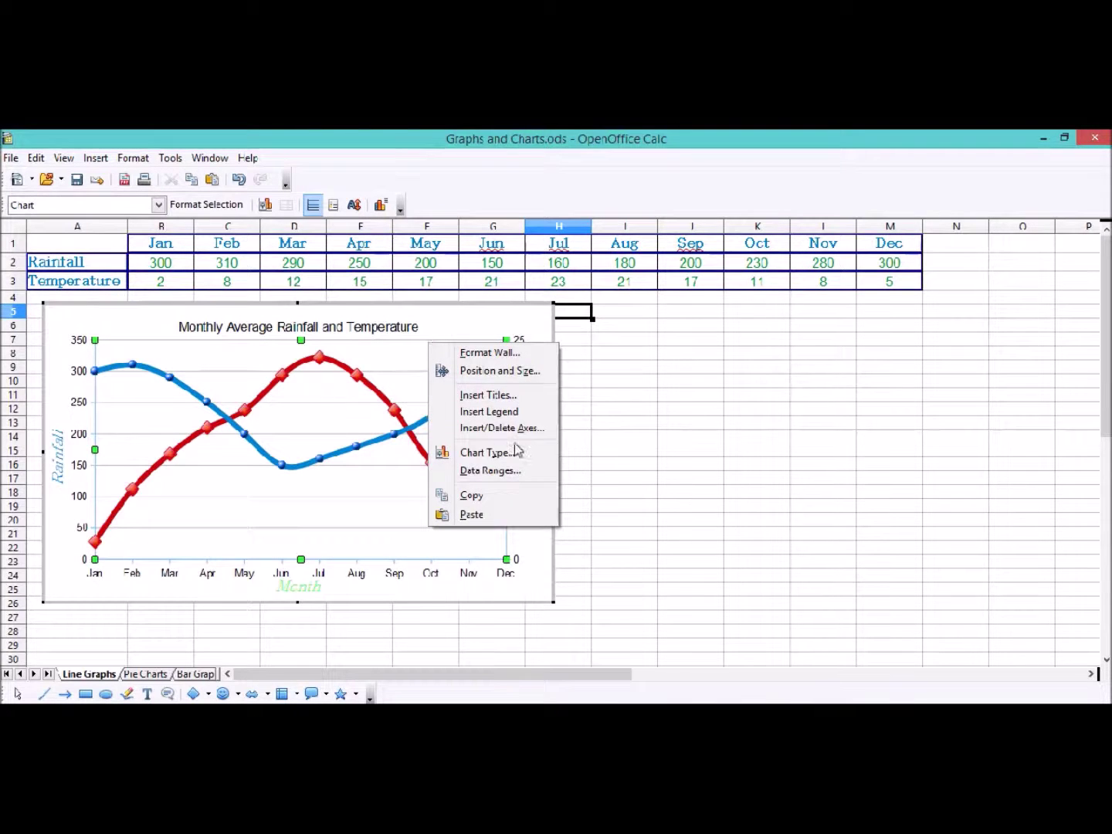
{"action": "left_click", "coordinate": [516, 356]}
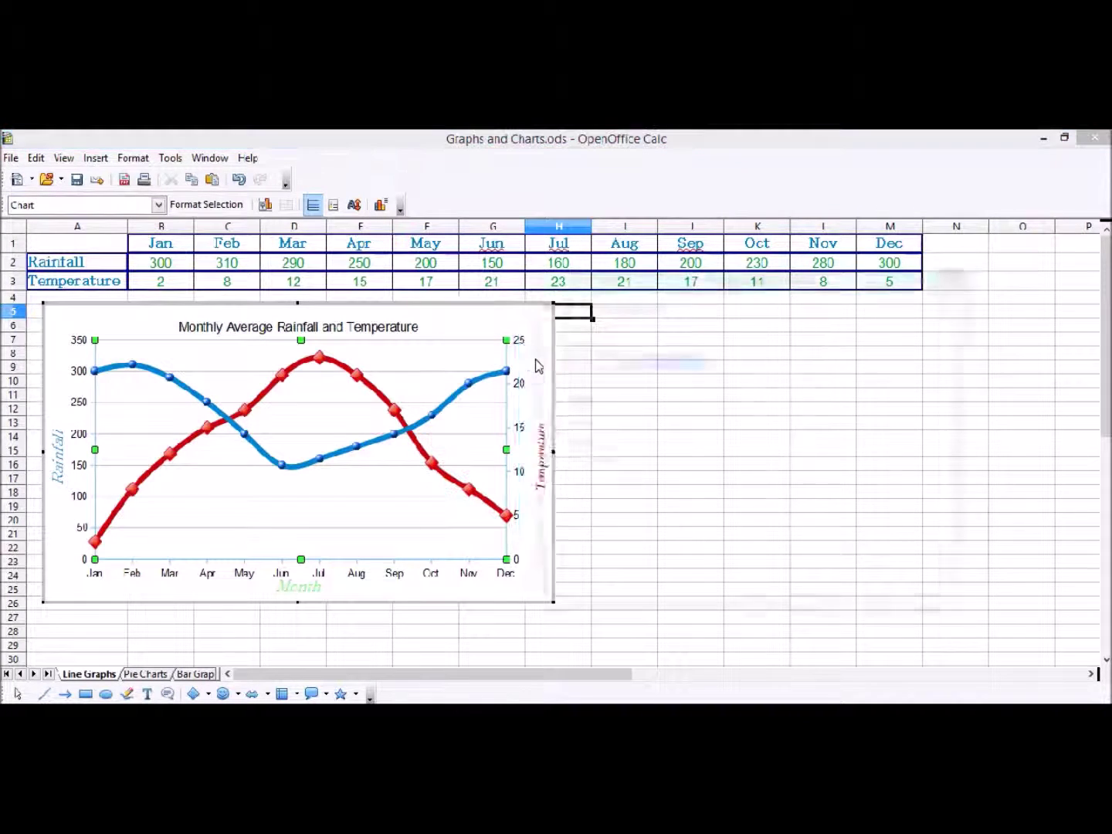
{"action": "left_click", "coordinate": [757, 618]}
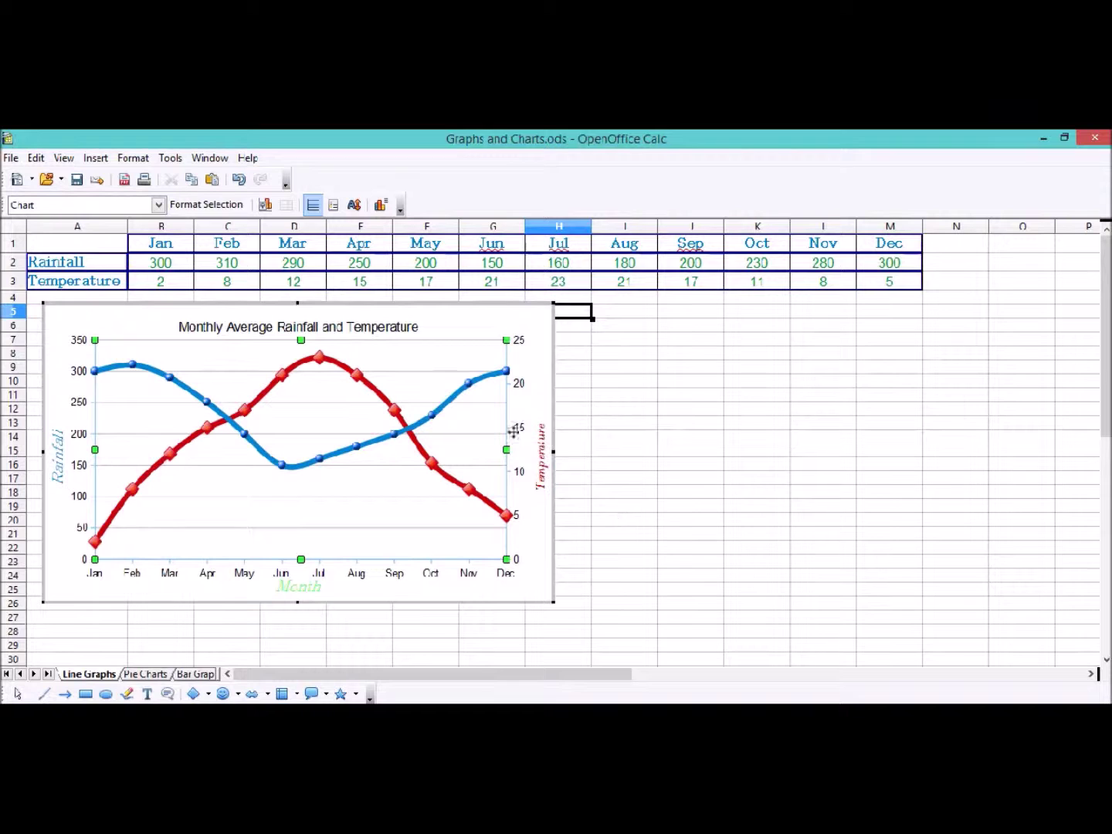
{"action": "left_click", "coordinate": [421, 343]}
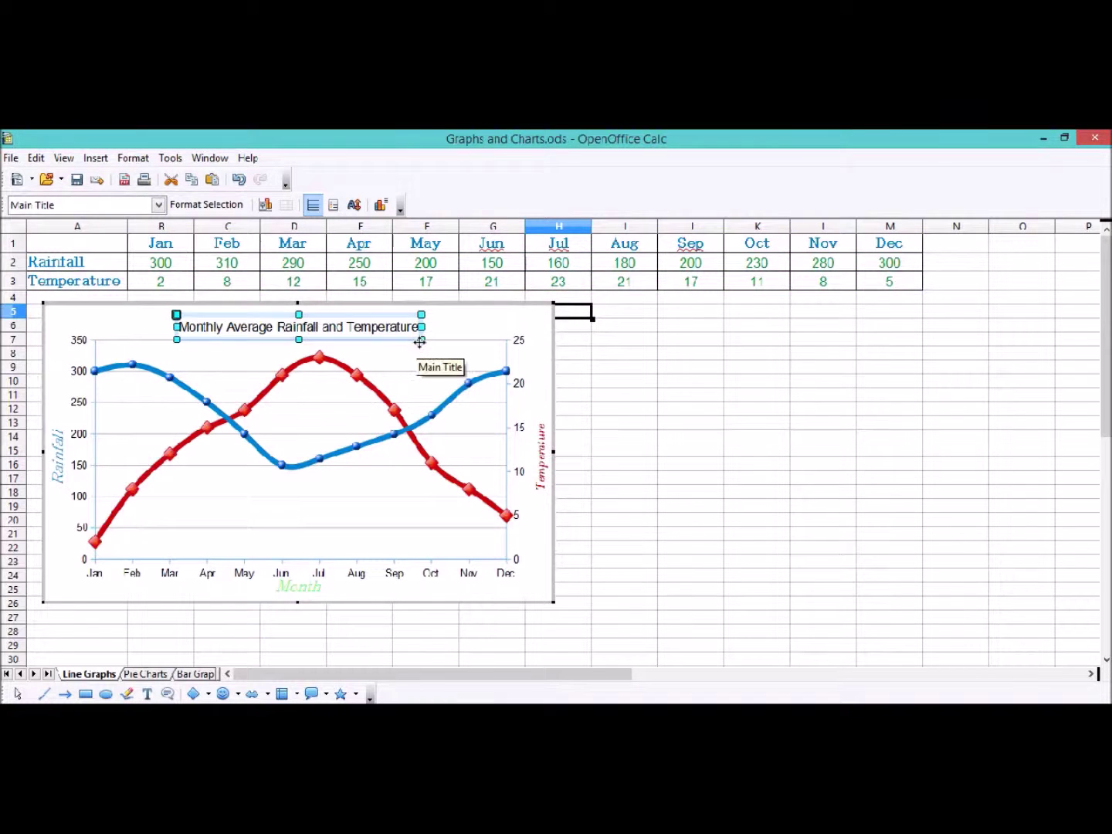
{"action": "left_click", "coordinate": [430, 377]}
Step: Colour the Y axis major gridlines Chart 6, then move to the Pie Charts sheet
{"action": "double_click", "coordinate": [430, 377]}
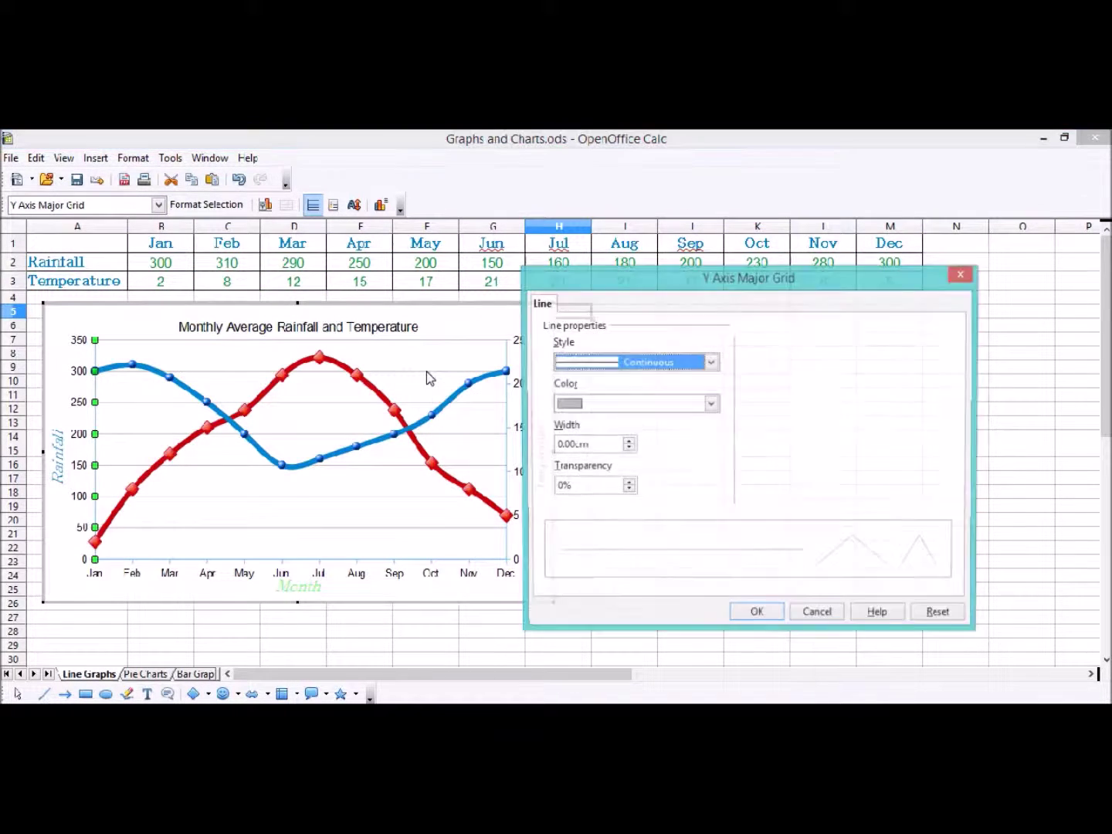
{"action": "left_click", "coordinate": [618, 403]}
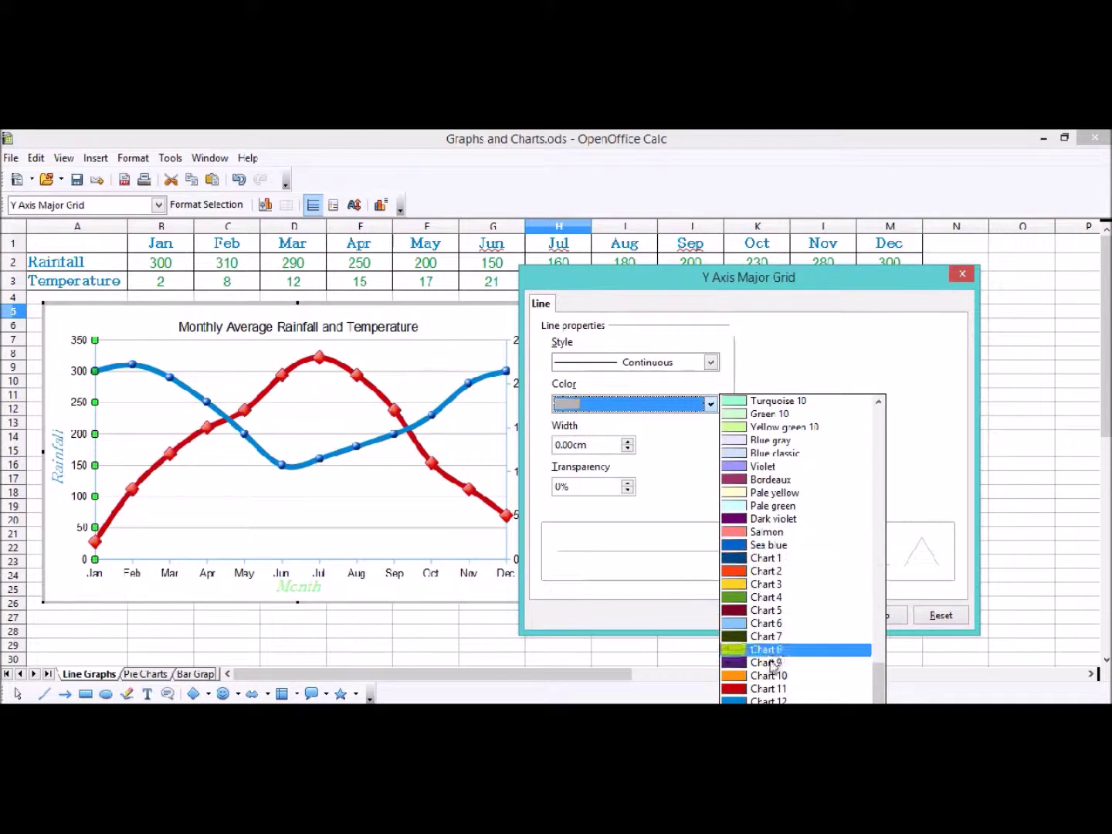
{"action": "left_click", "coordinate": [766, 623]}
{"action": "left_click", "coordinate": [754, 614]}
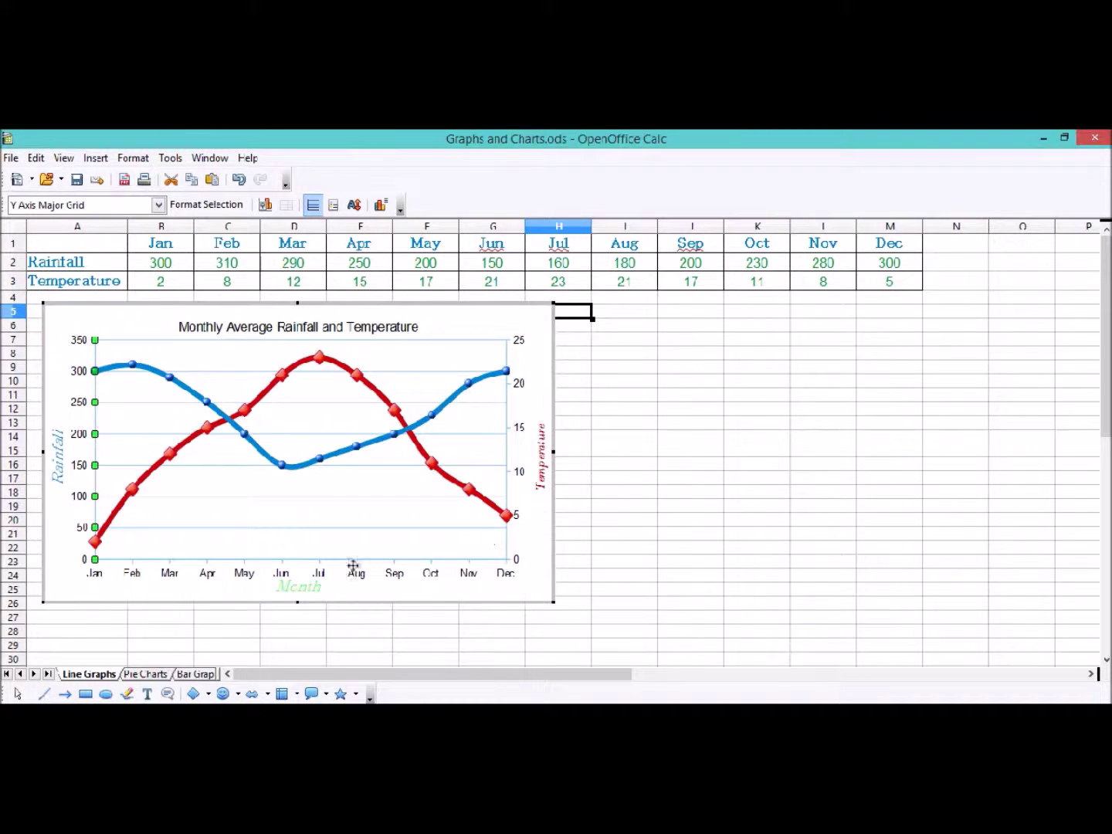
{"action": "left_click", "coordinate": [71, 595]}
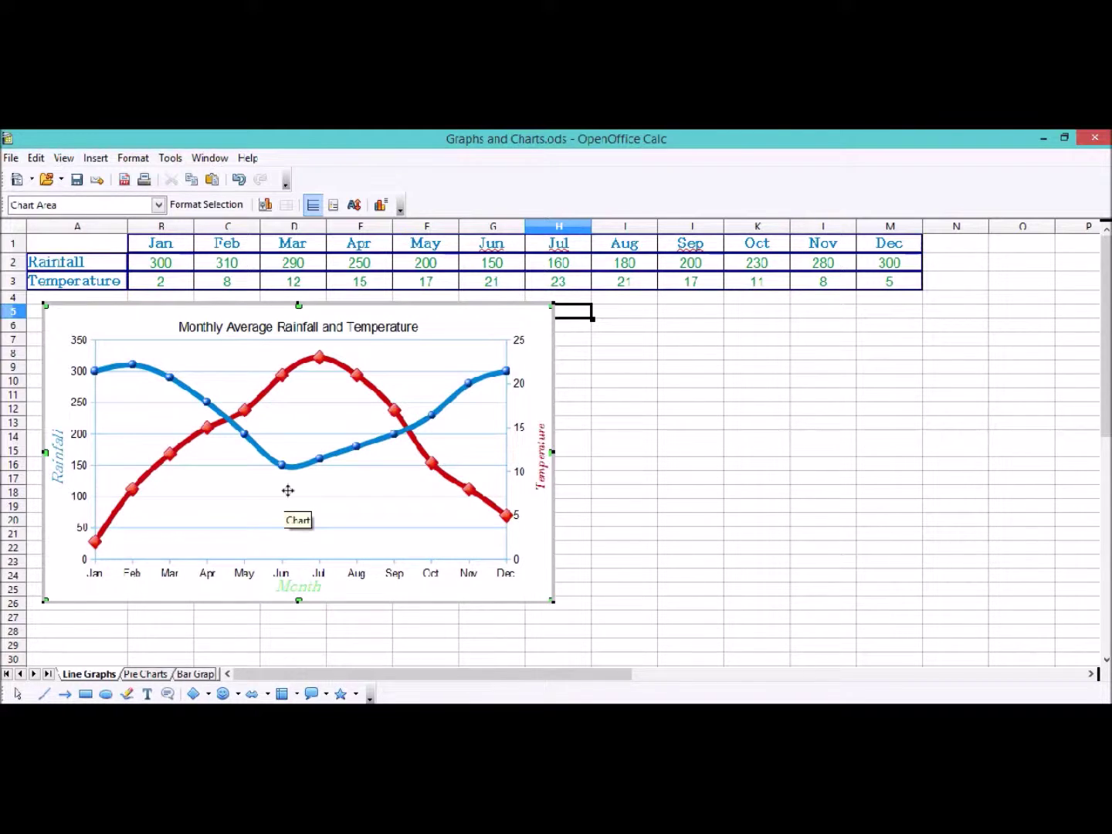
{"action": "left_click", "coordinate": [144, 675]}
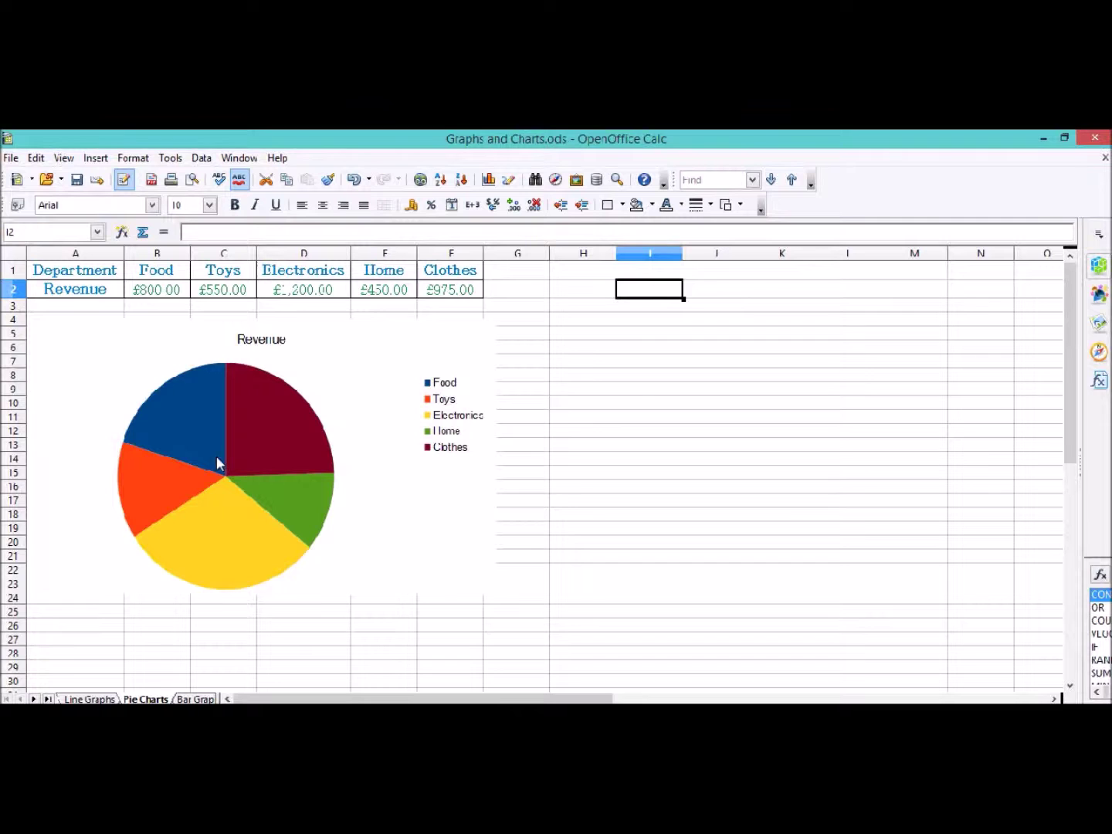
Step: Enter the Revenue pie chart and select its Clothes, Food, Toys, Electronics and Home slices individually
{"action": "left_click", "coordinate": [265, 406]}
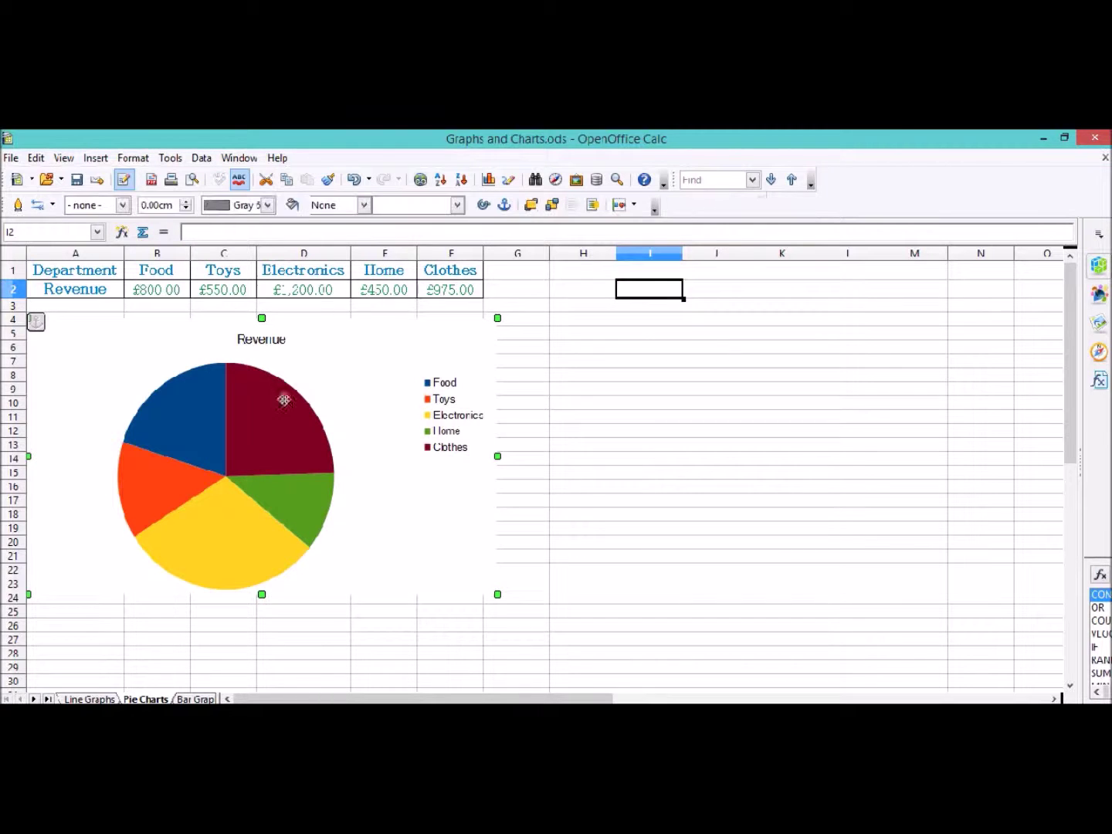
{"action": "double_click", "coordinate": [370, 402]}
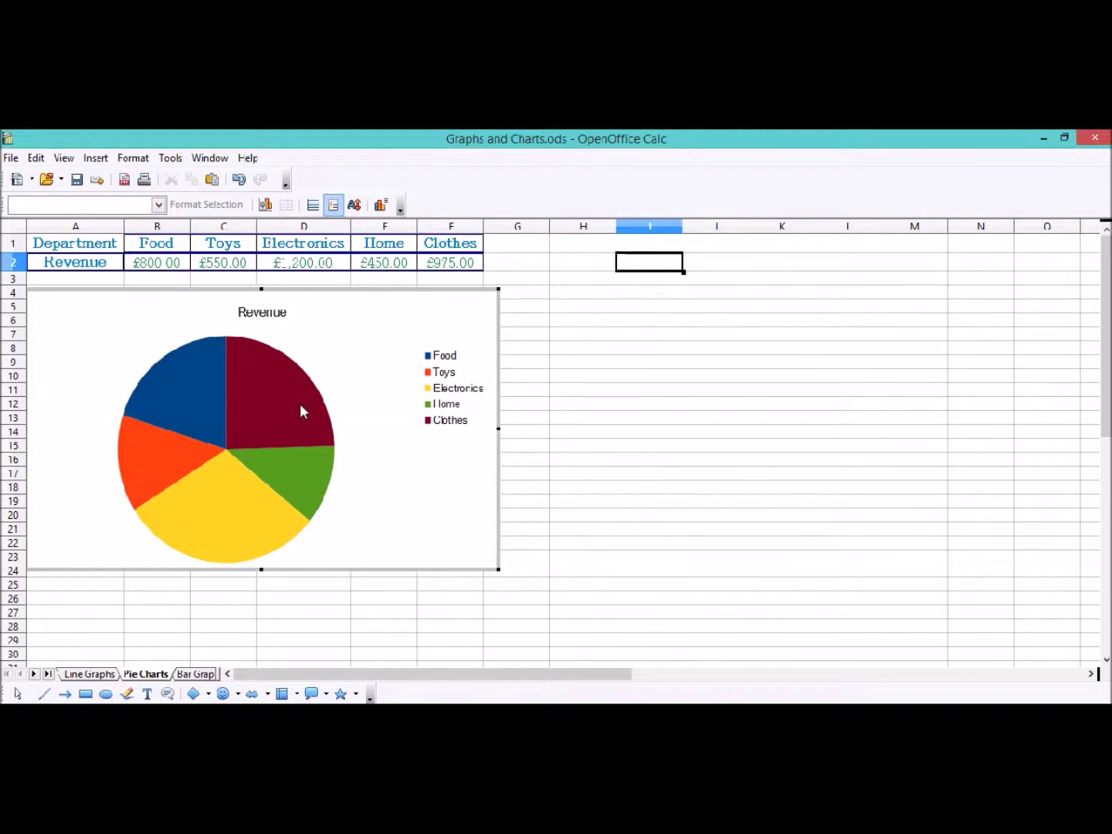
{"action": "left_click", "coordinate": [276, 405]}
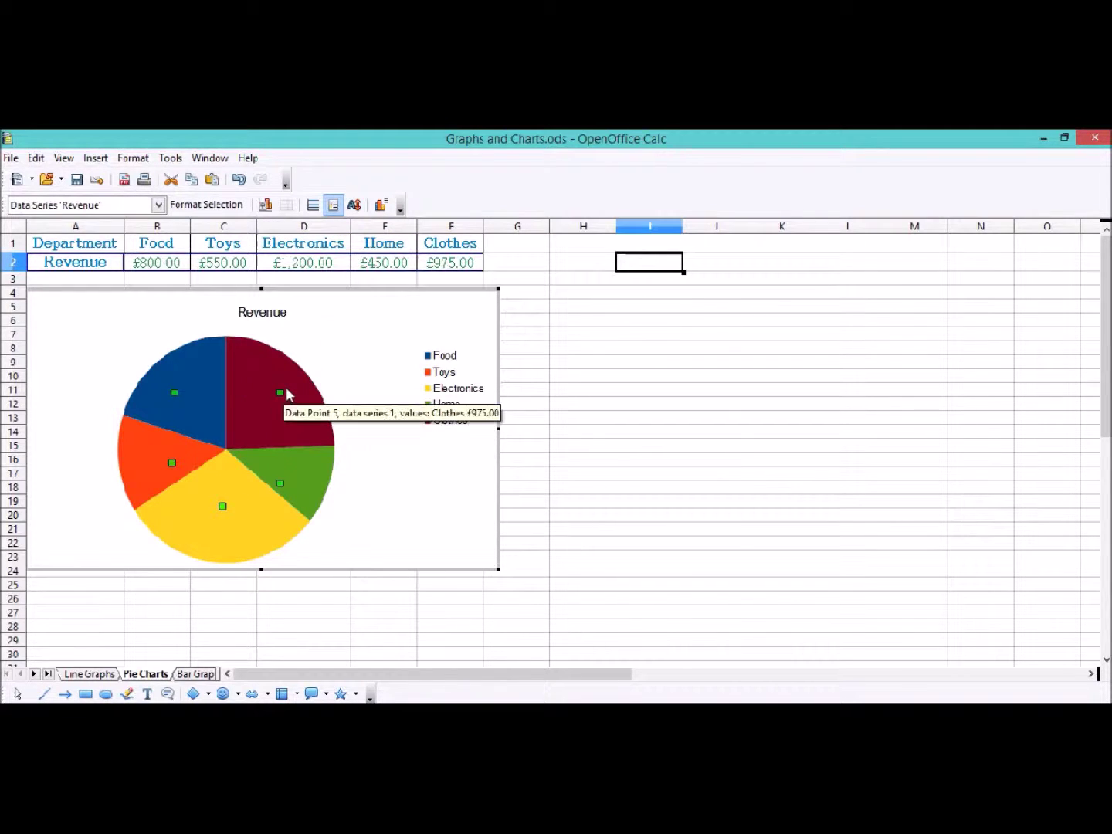
{"action": "left_click", "coordinate": [286, 394]}
{"action": "left_click", "coordinate": [163, 384]}
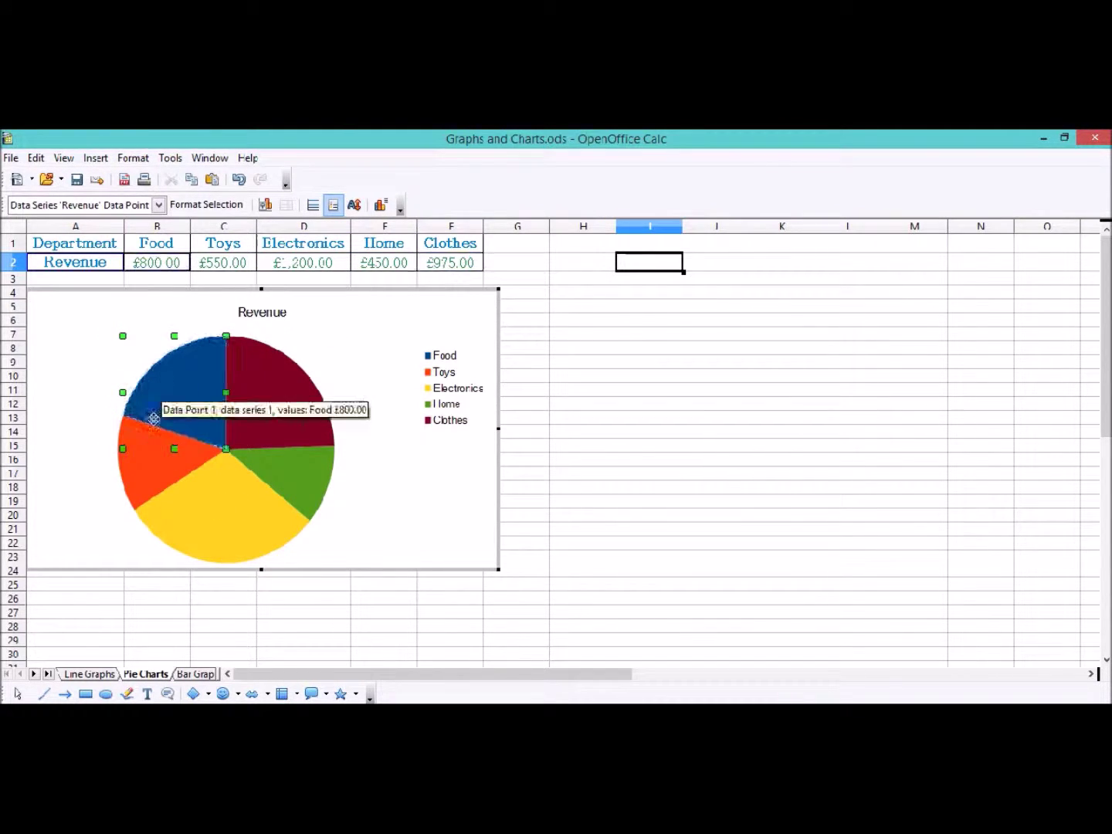
{"action": "left_click", "coordinate": [143, 468]}
{"action": "left_click", "coordinate": [254, 542]}
{"action": "left_click", "coordinate": [295, 462]}
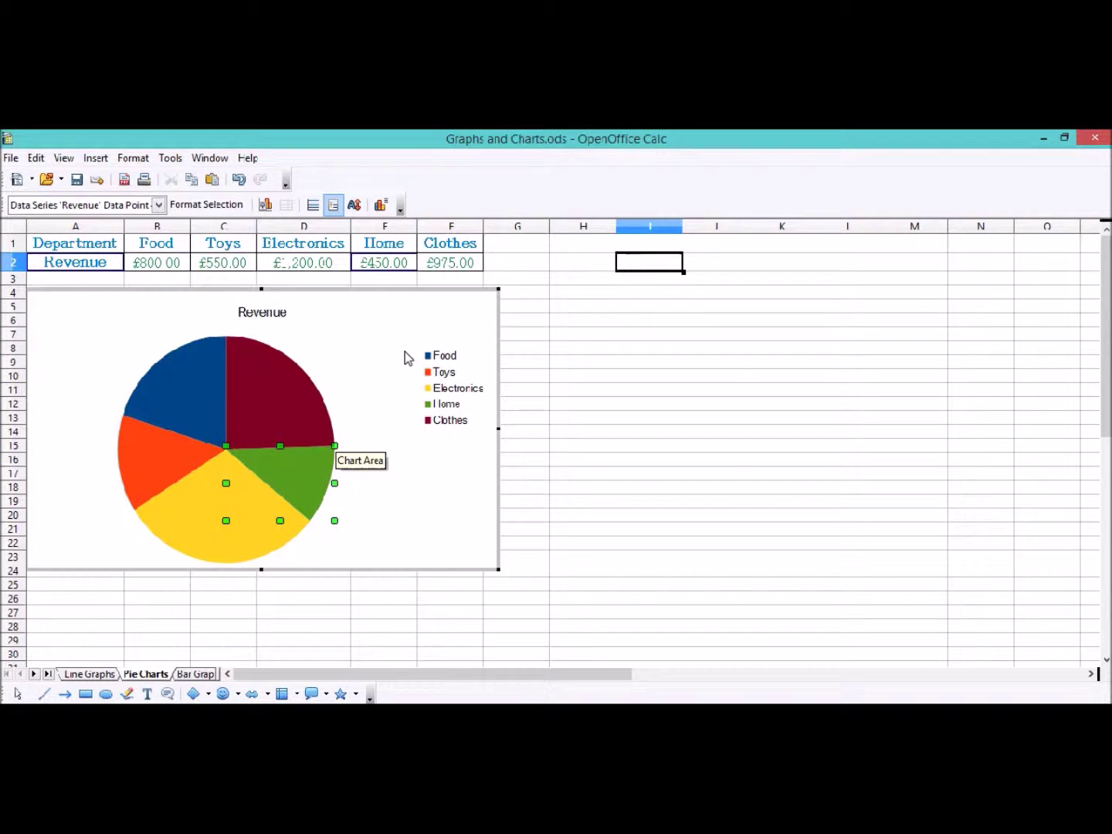
{"action": "left_click", "coordinate": [387, 330]}
{"action": "left_click", "coordinate": [275, 426]}
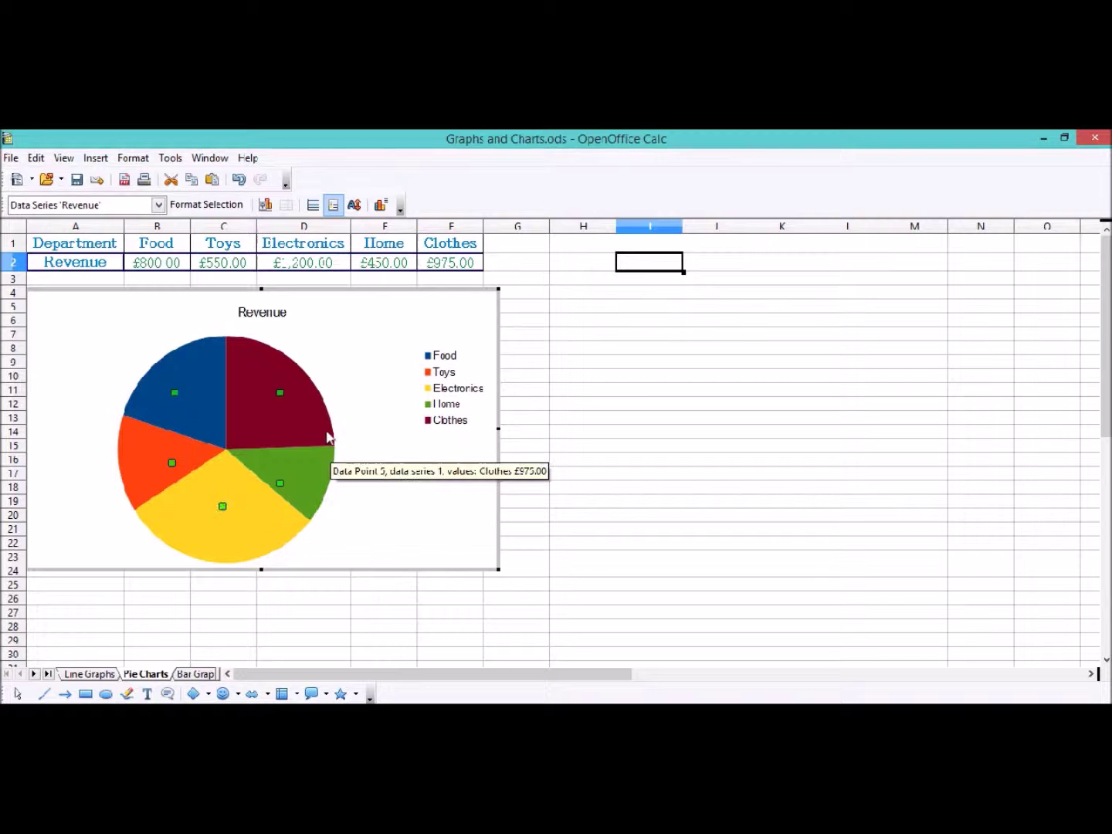
{"action": "left_click", "coordinate": [313, 405]}
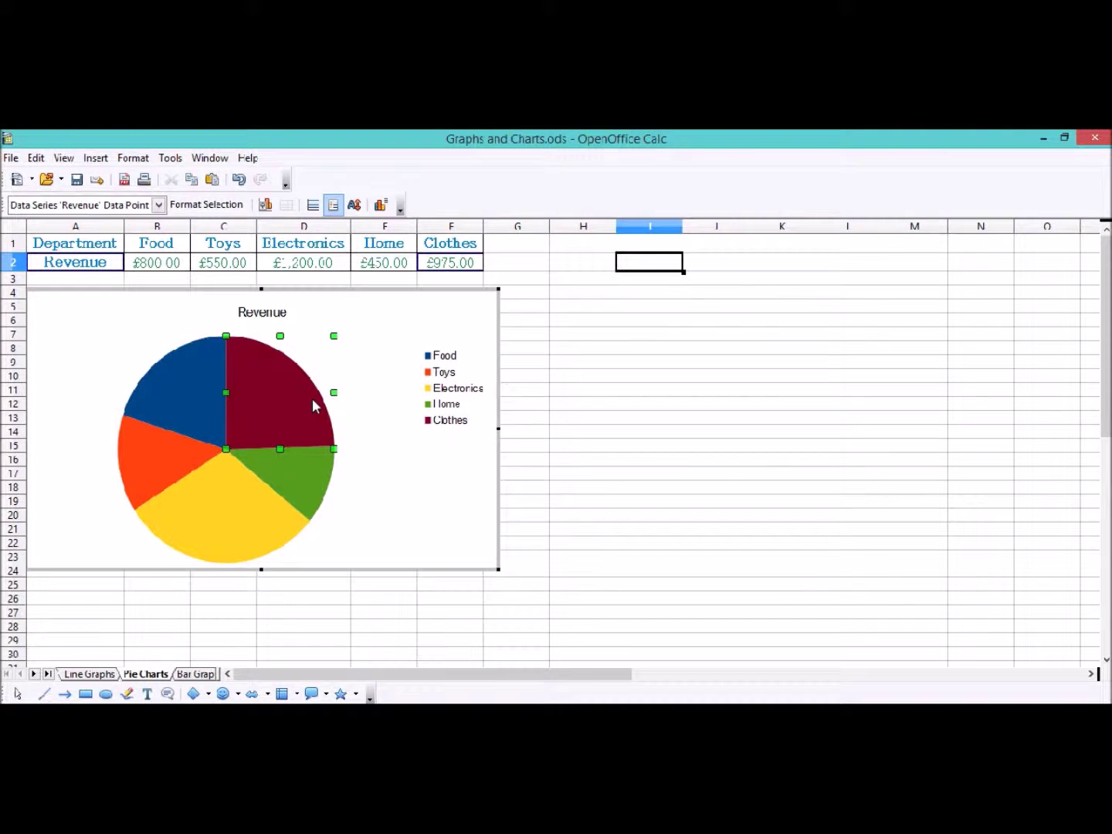
Step: Drag the Clothes, Electronics and other slices outward to explode the pie
{"action": "left_click_drag", "start_coordinate": [274, 402], "coordinate": [280, 399]}
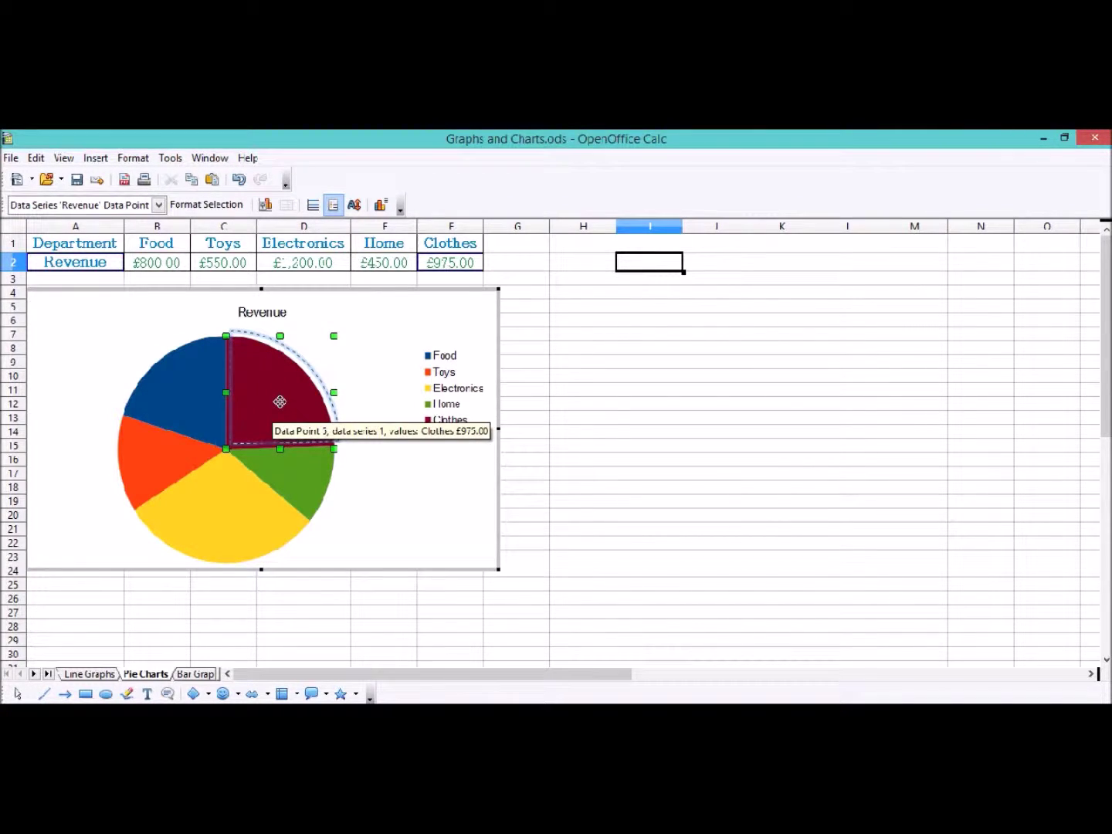
{"action": "left_click", "coordinate": [293, 481]}
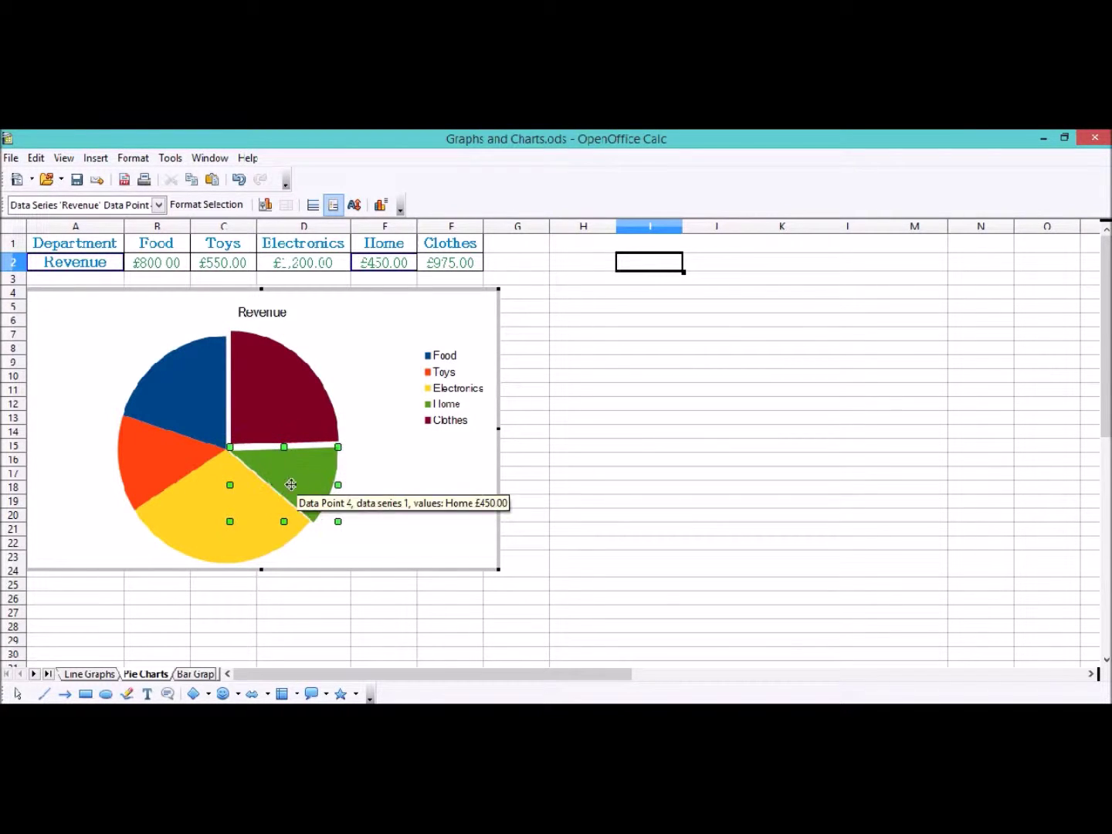
{"action": "left_click_drag", "start_coordinate": [231, 513], "coordinate": [233, 519]}
{"action": "left_click_drag", "start_coordinate": [159, 471], "coordinate": [153, 466]}
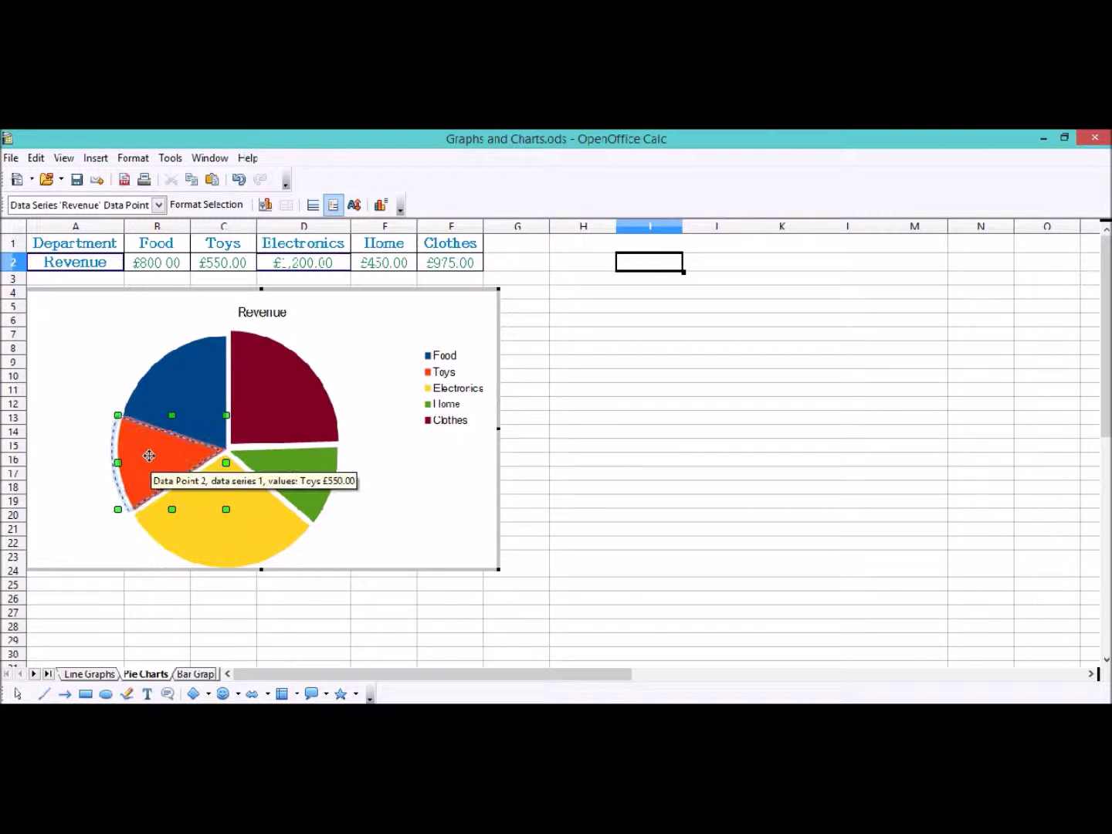
{"action": "left_click", "coordinate": [197, 385]}
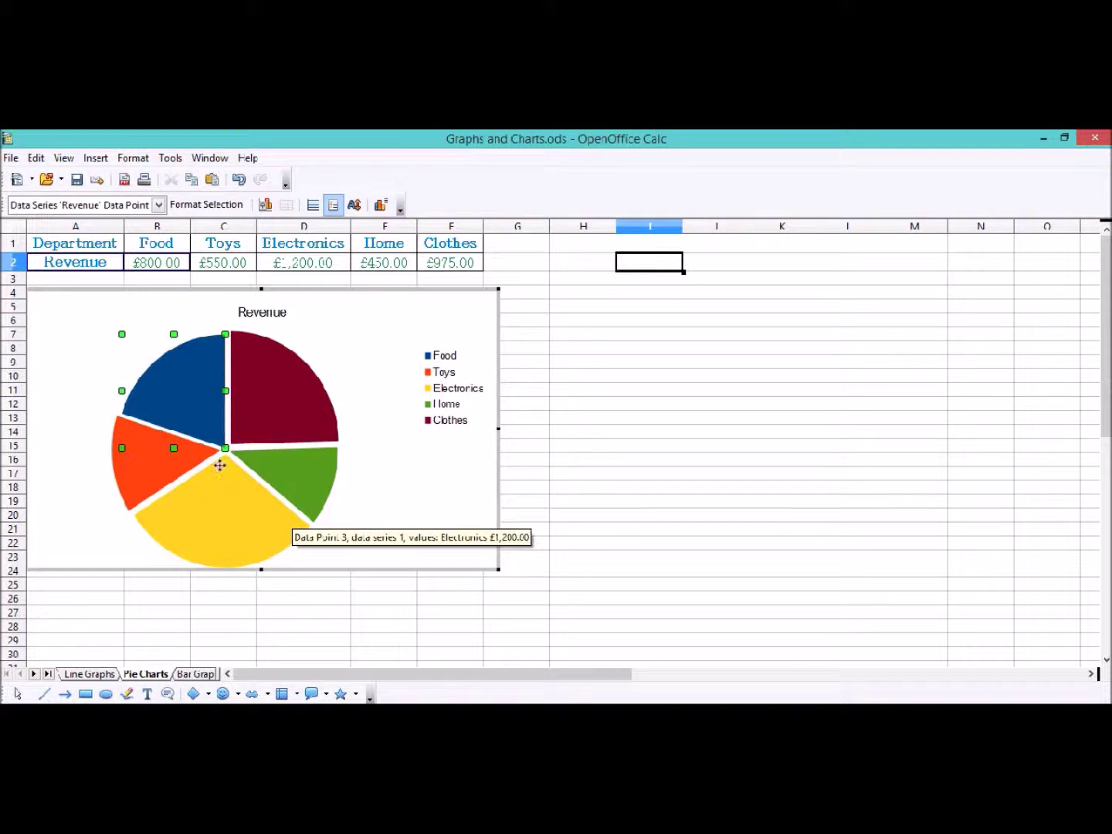
{"action": "left_click", "coordinate": [296, 402]}
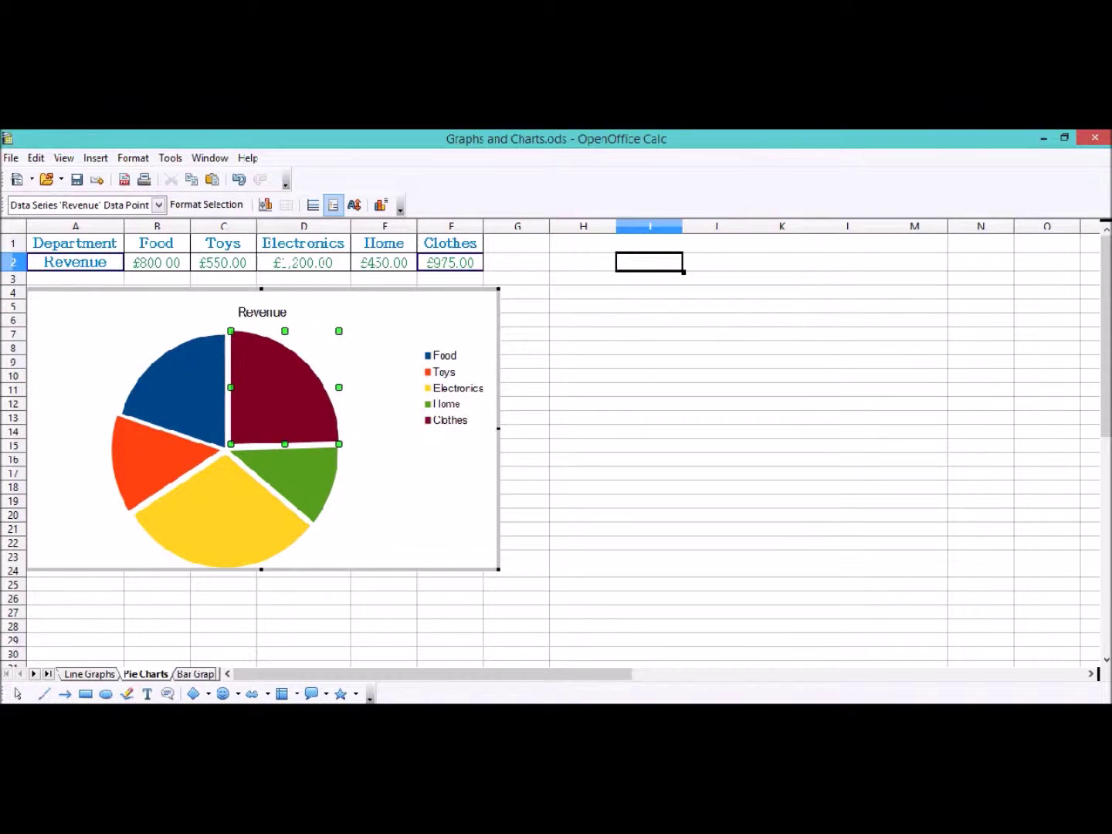
Step: Give the Clothes slice a continuous border and a red Chart 11 fill
{"action": "right_click", "coordinate": [281, 382]}
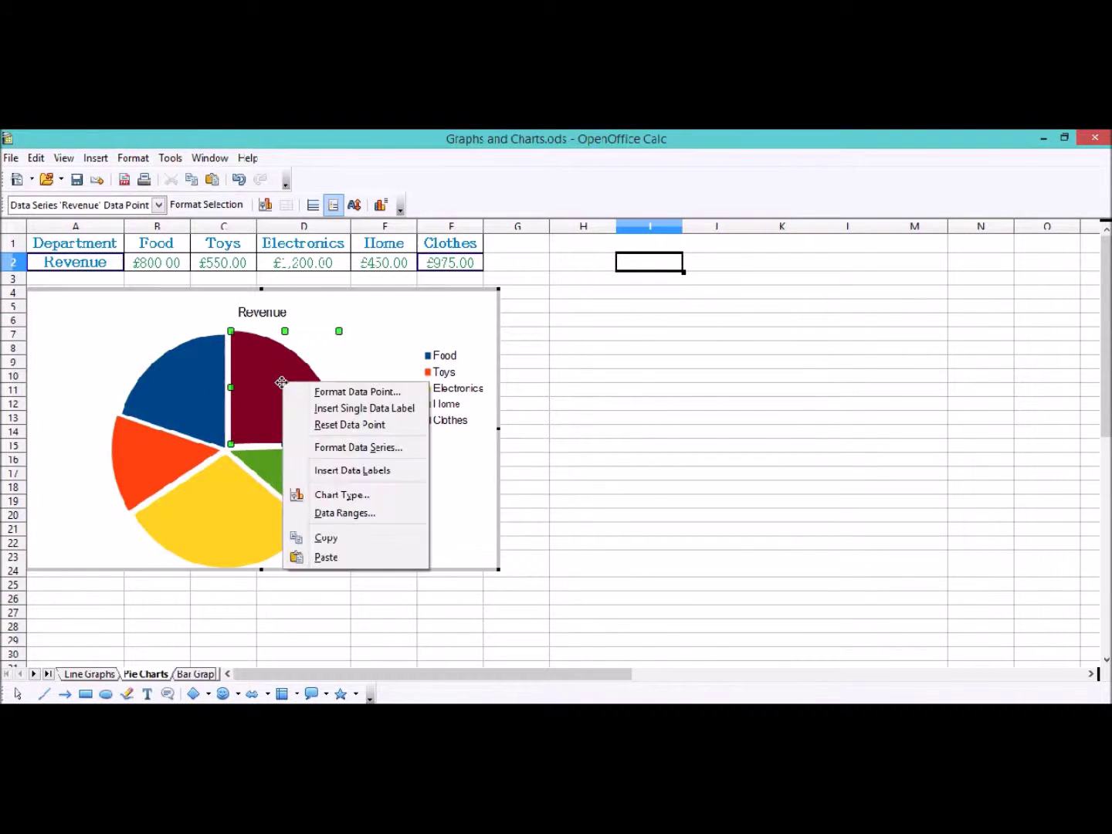
{"action": "left_click", "coordinate": [352, 392]}
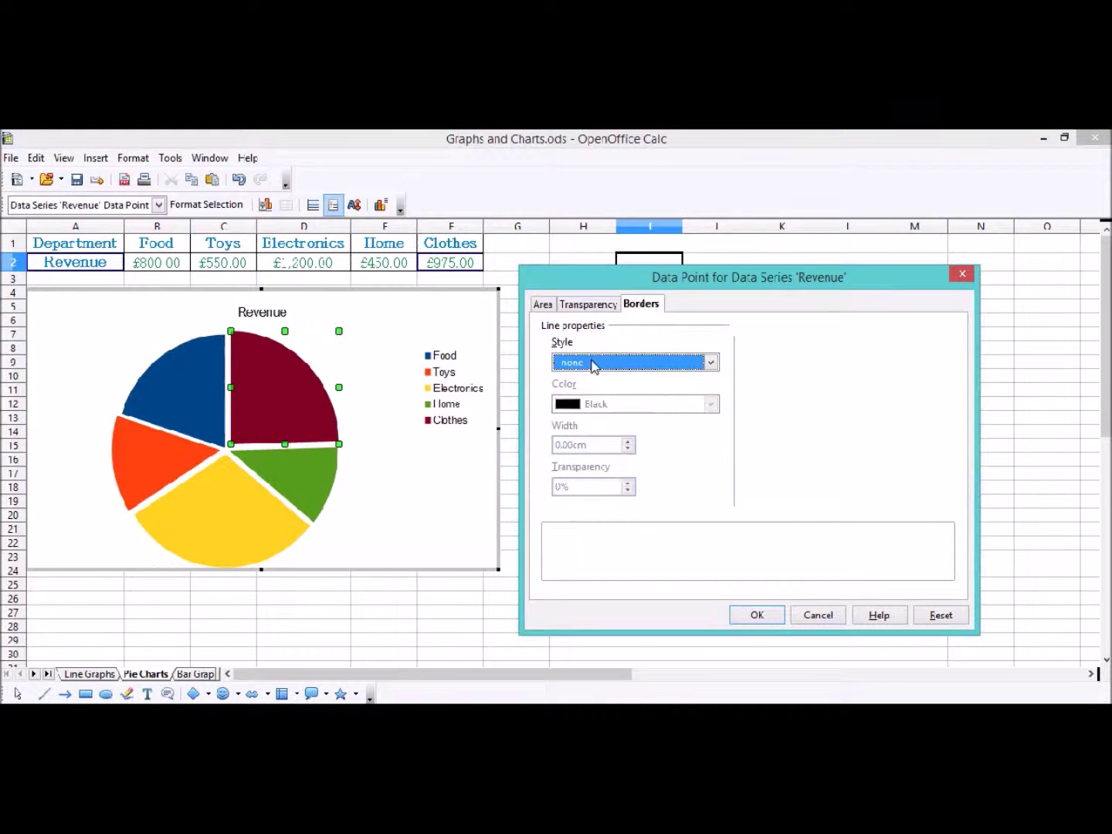
{"action": "left_click", "coordinate": [687, 363]}
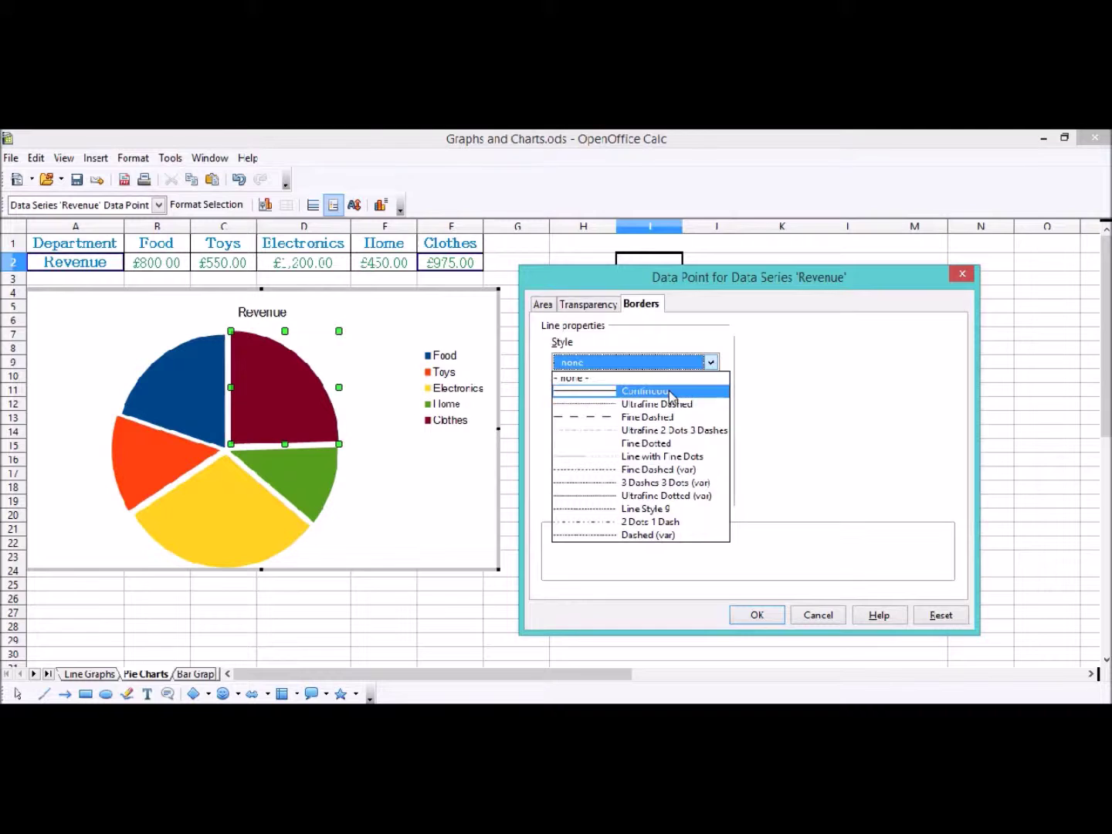
{"action": "left_click", "coordinate": [669, 390]}
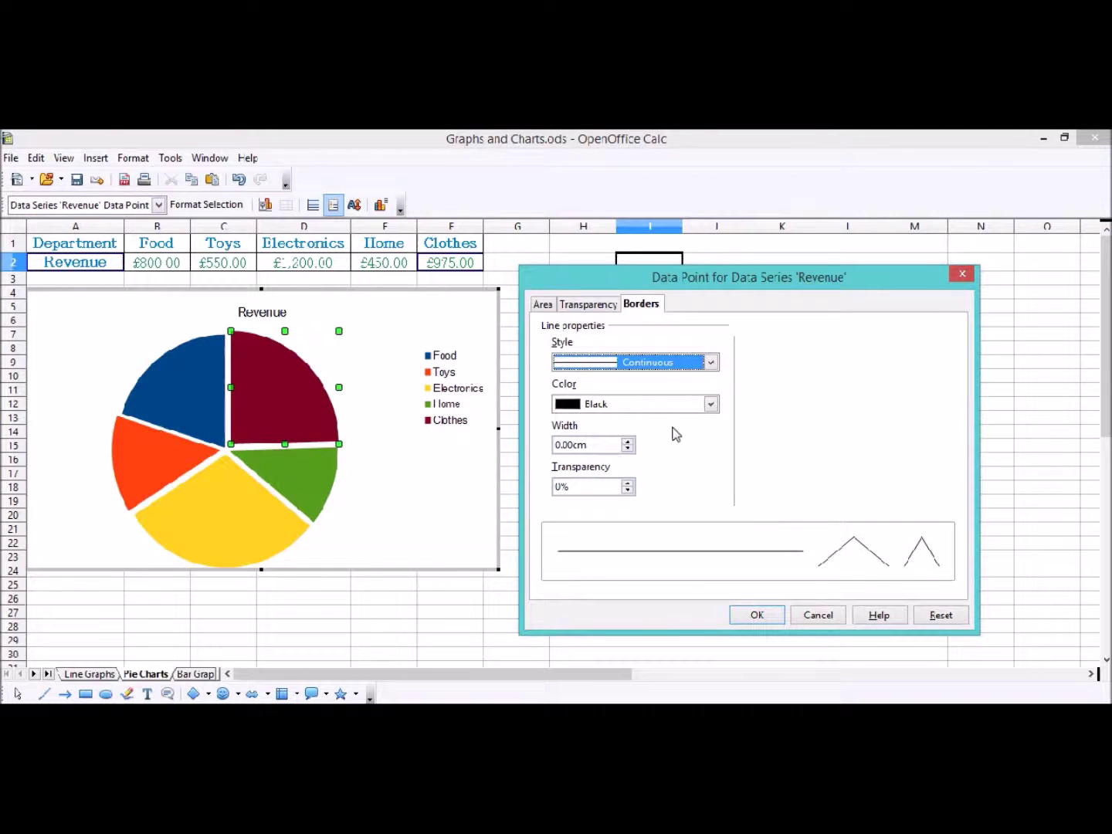
{"action": "left_click", "coordinate": [544, 305]}
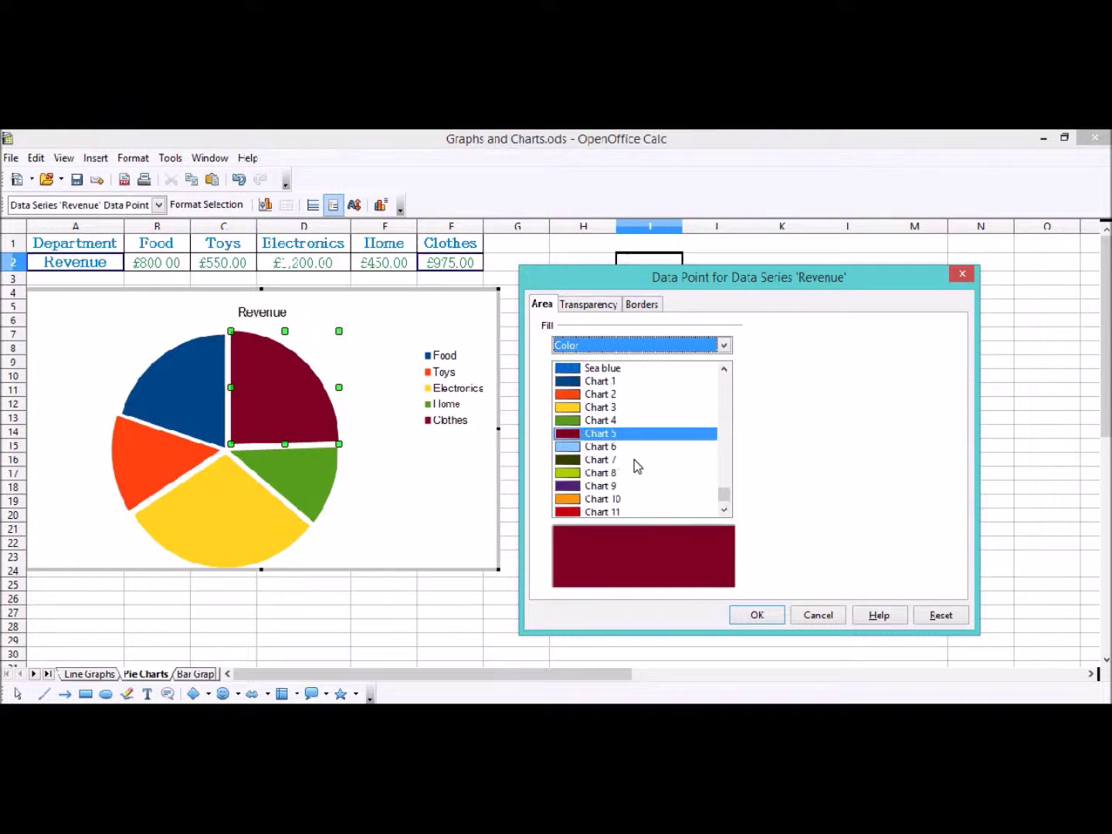
{"action": "scroll", "coordinate": [634, 459], "scroll_direction": "up", "scroll_amount": 1}
{"action": "scroll", "coordinate": [618, 482], "scroll_direction": "down", "scroll_amount": 1}
{"action": "left_click", "coordinate": [598, 487]}
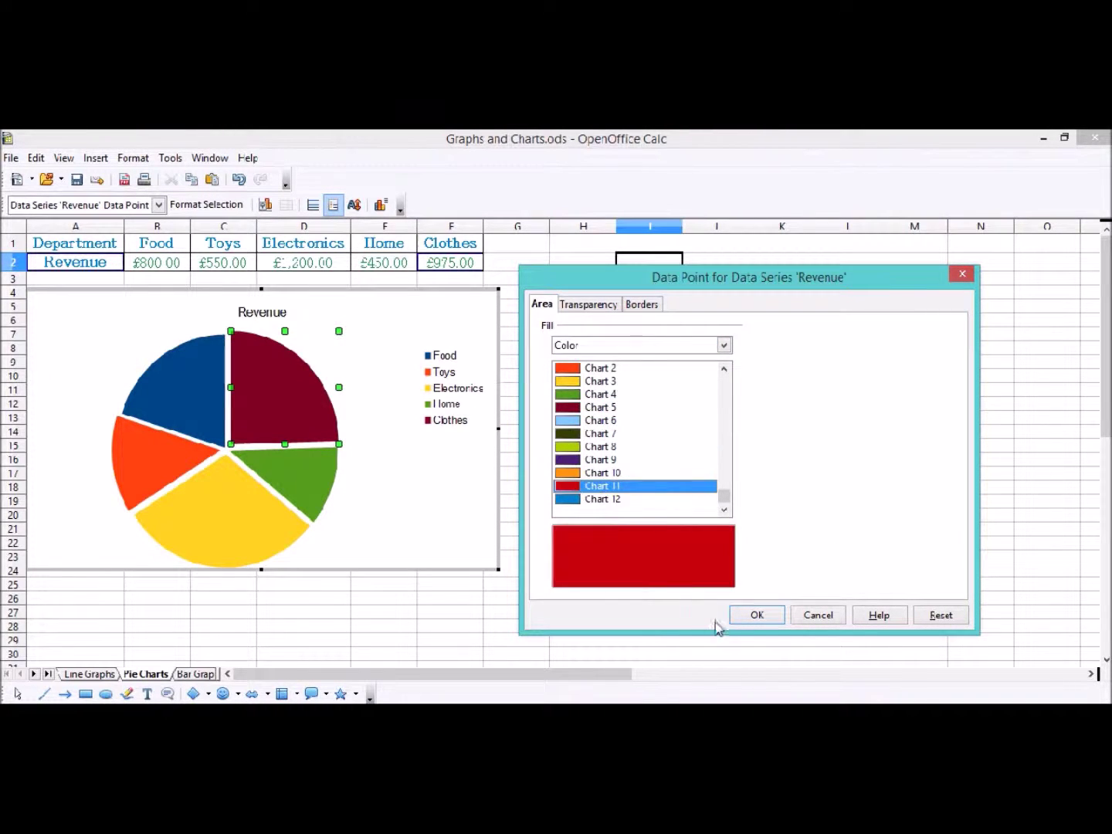
{"action": "left_click", "coordinate": [759, 621]}
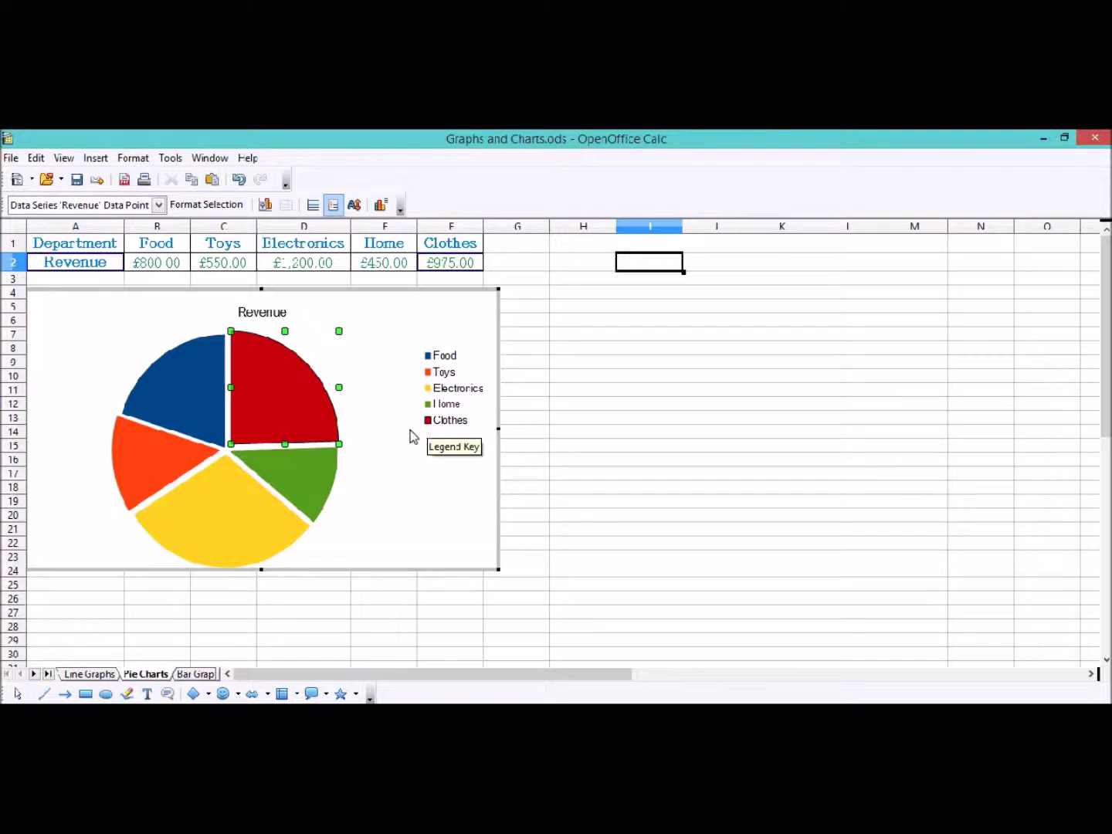
Step: Fill the Home slice Turquoise 2 with a continuous border, then select the Electronics slice
{"action": "left_click", "coordinate": [315, 480]}
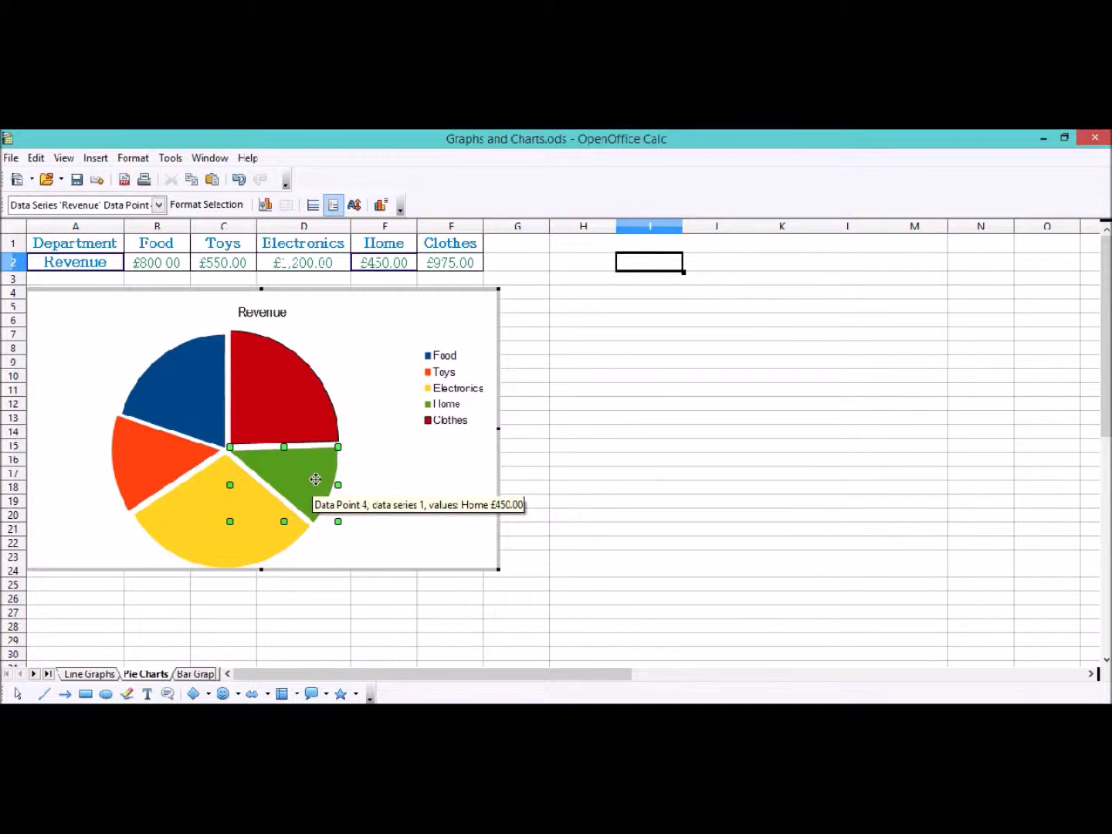
{"action": "right_click", "coordinate": [316, 480]}
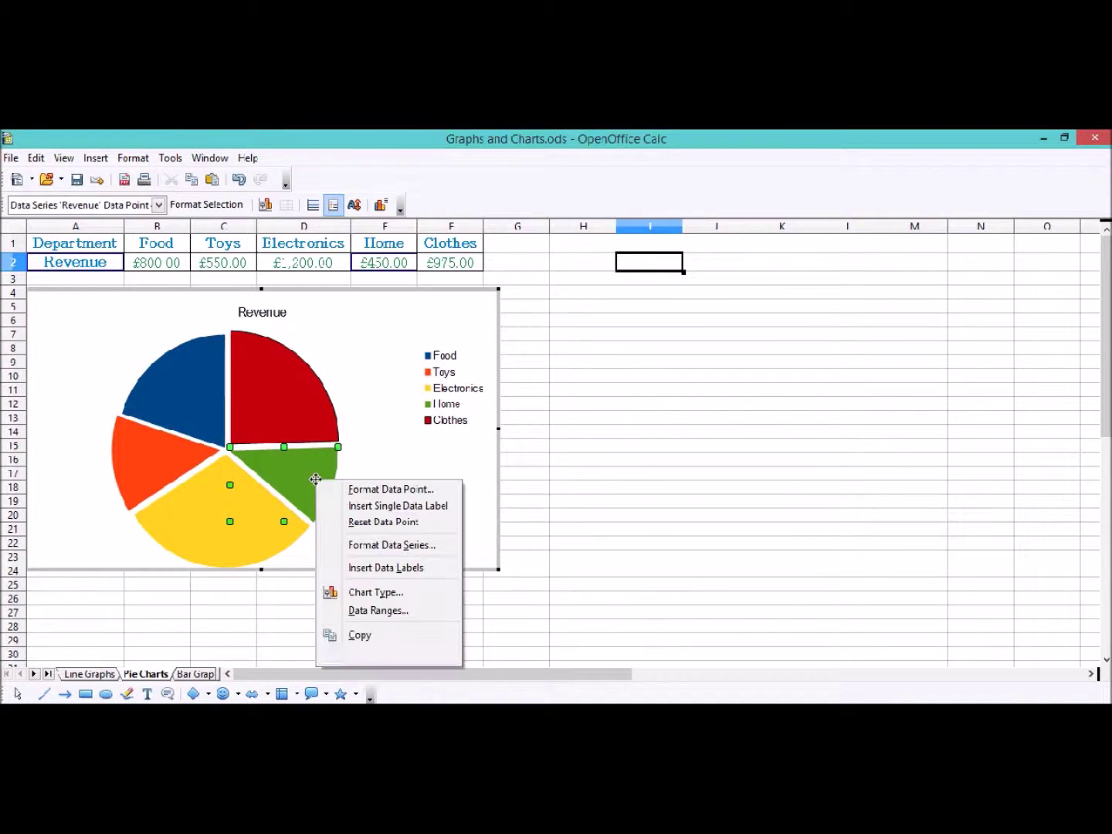
{"action": "left_click", "coordinate": [353, 491]}
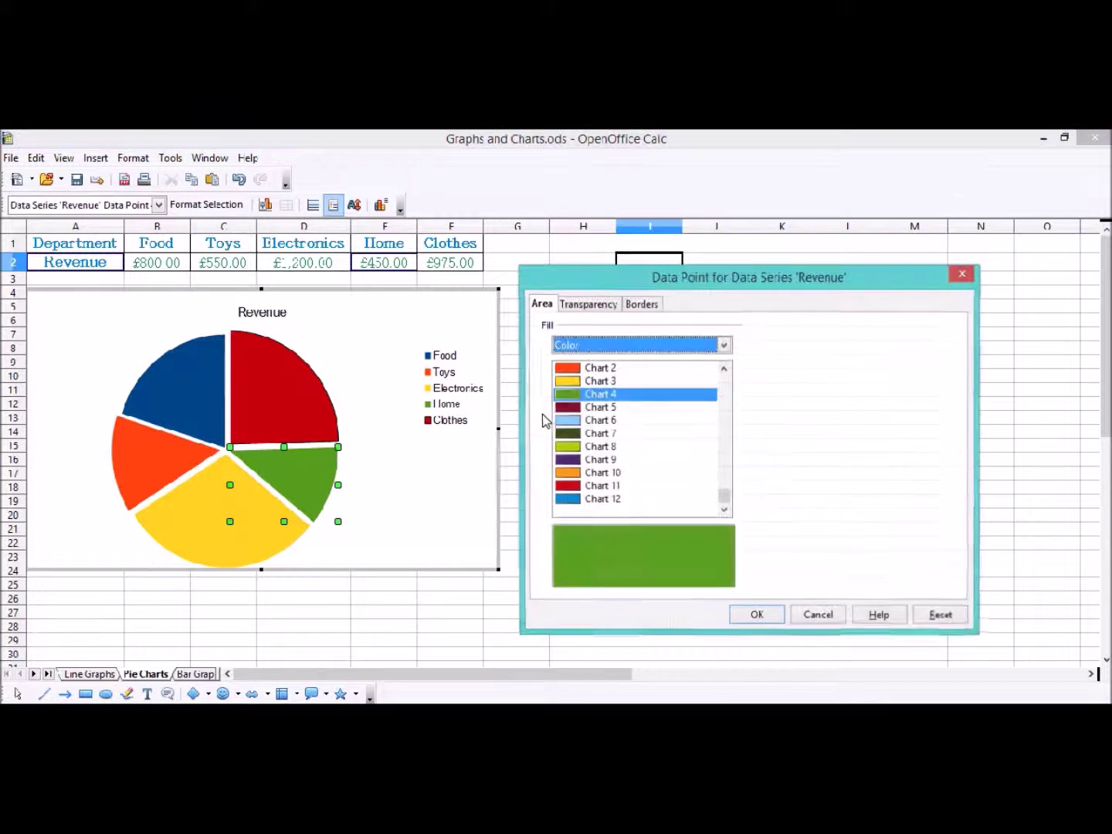
{"action": "scroll", "coordinate": [626, 456], "scroll_direction": "up", "scroll_amount": 2}
{"action": "scroll", "coordinate": [627, 456], "scroll_direction": "up", "scroll_amount": 10}
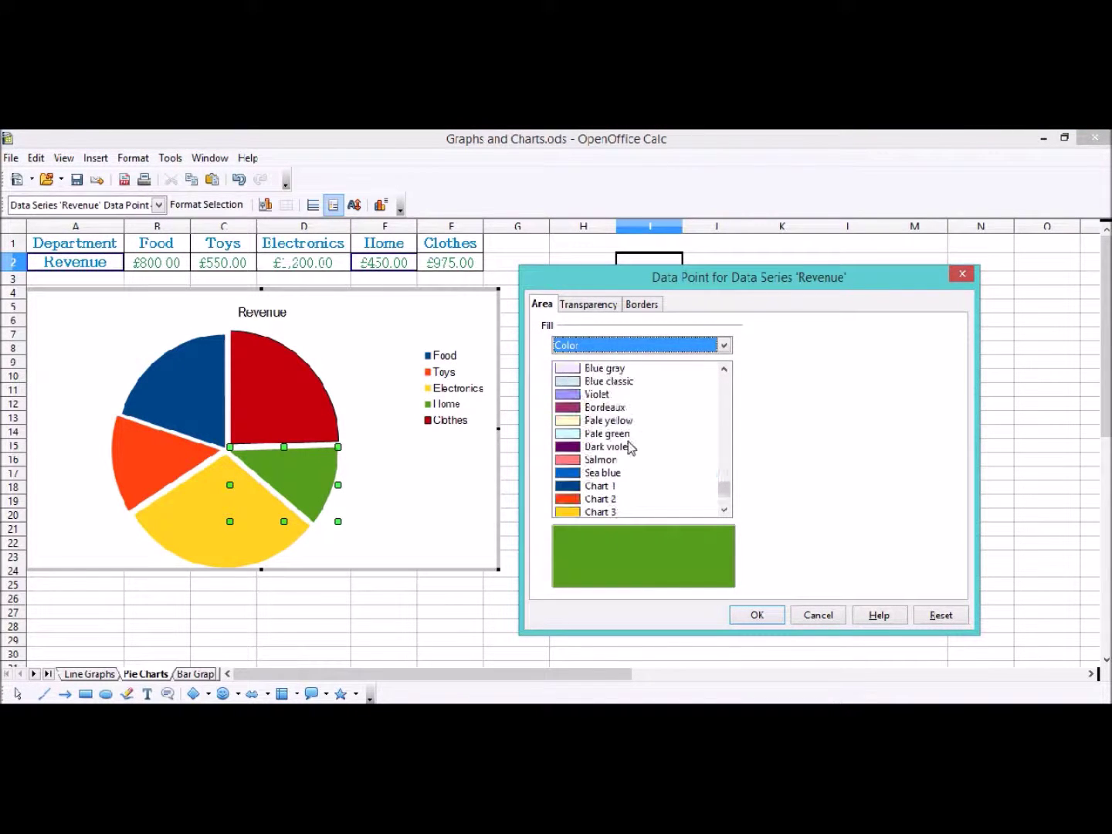
{"action": "scroll", "coordinate": [641, 450], "scroll_direction": "up", "scroll_amount": 3}
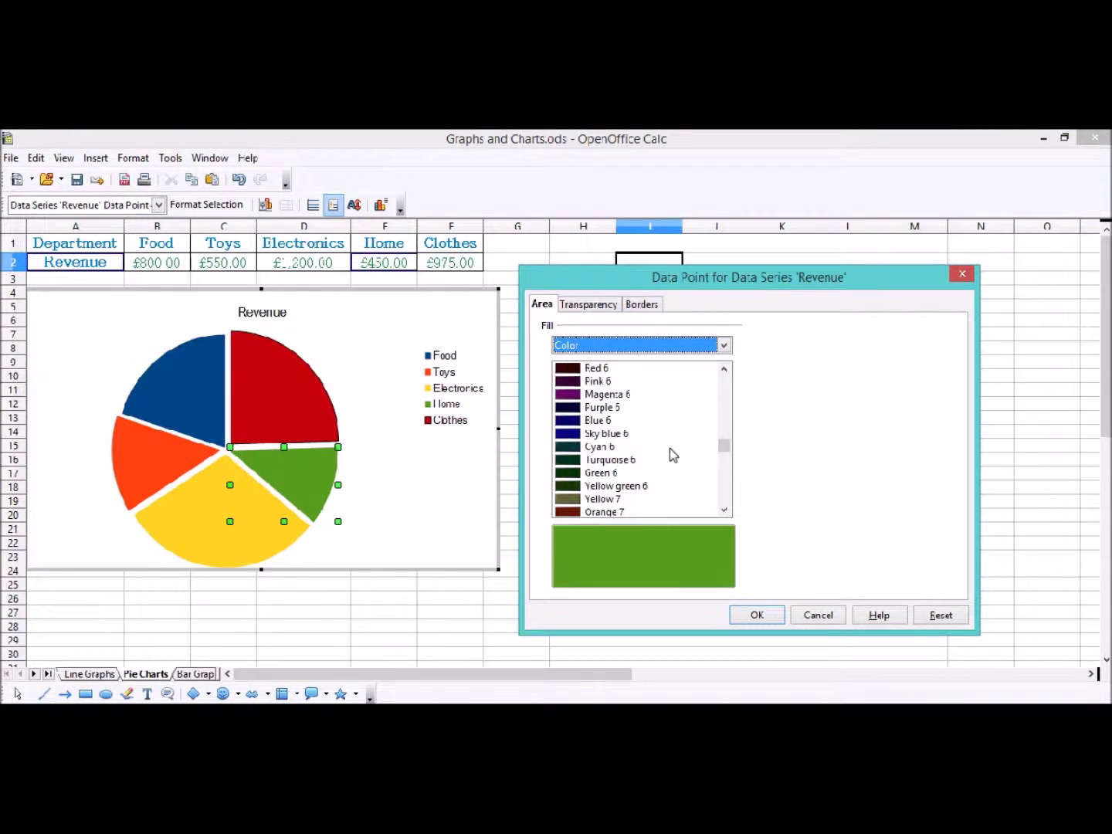
{"action": "left_click_drag", "start_coordinate": [726, 451], "coordinate": [727, 415]}
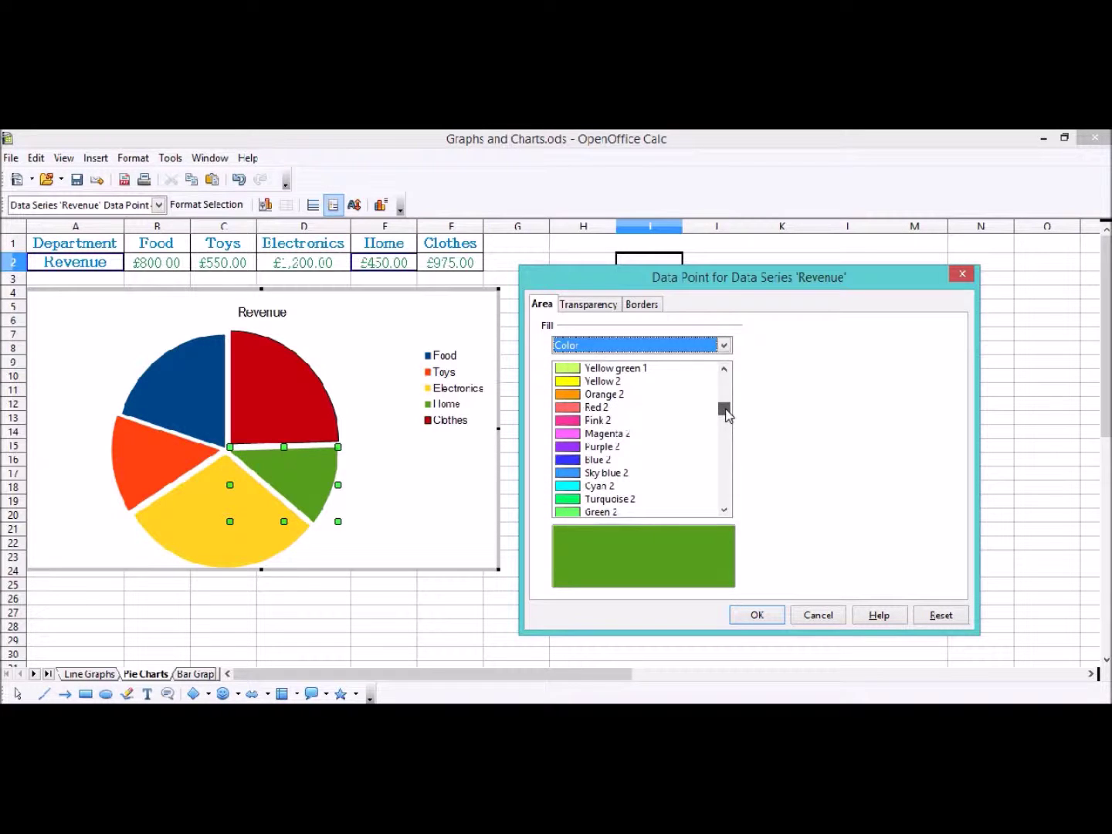
{"action": "left_click", "coordinate": [633, 499]}
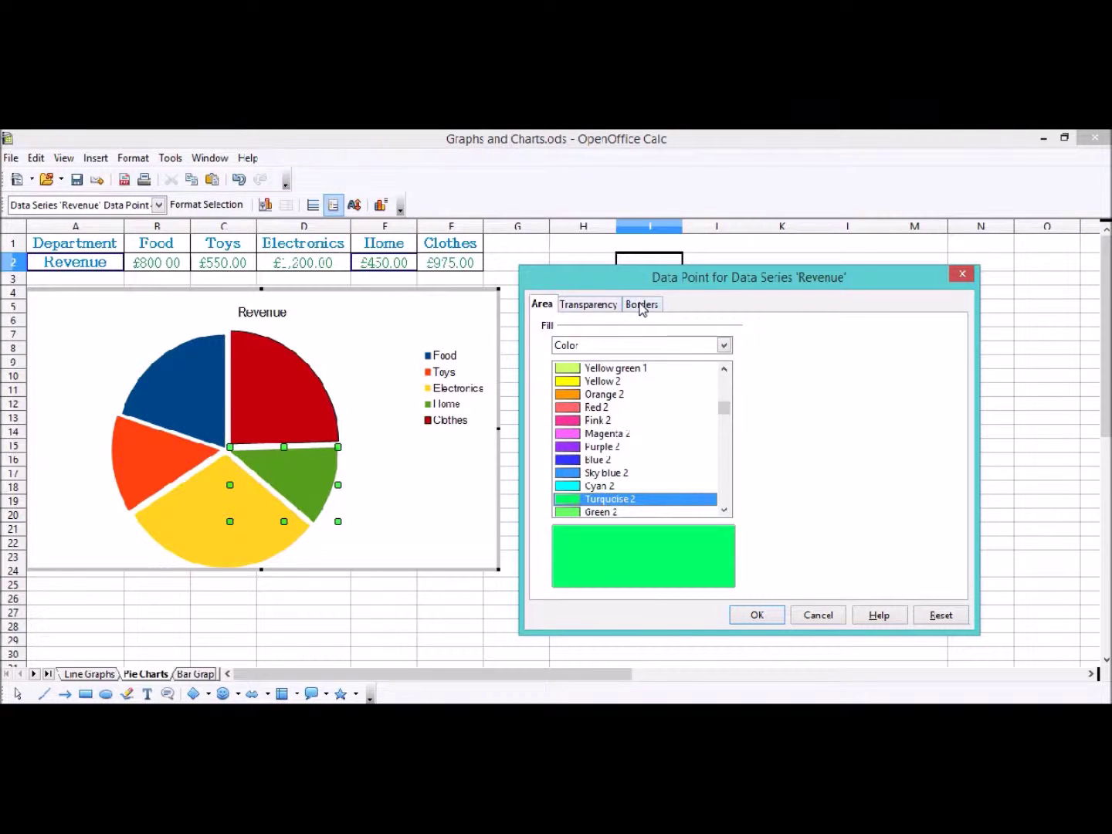
{"action": "left_click", "coordinate": [640, 305]}
{"action": "left_click", "coordinate": [629, 363]}
{"action": "left_click", "coordinate": [630, 390]}
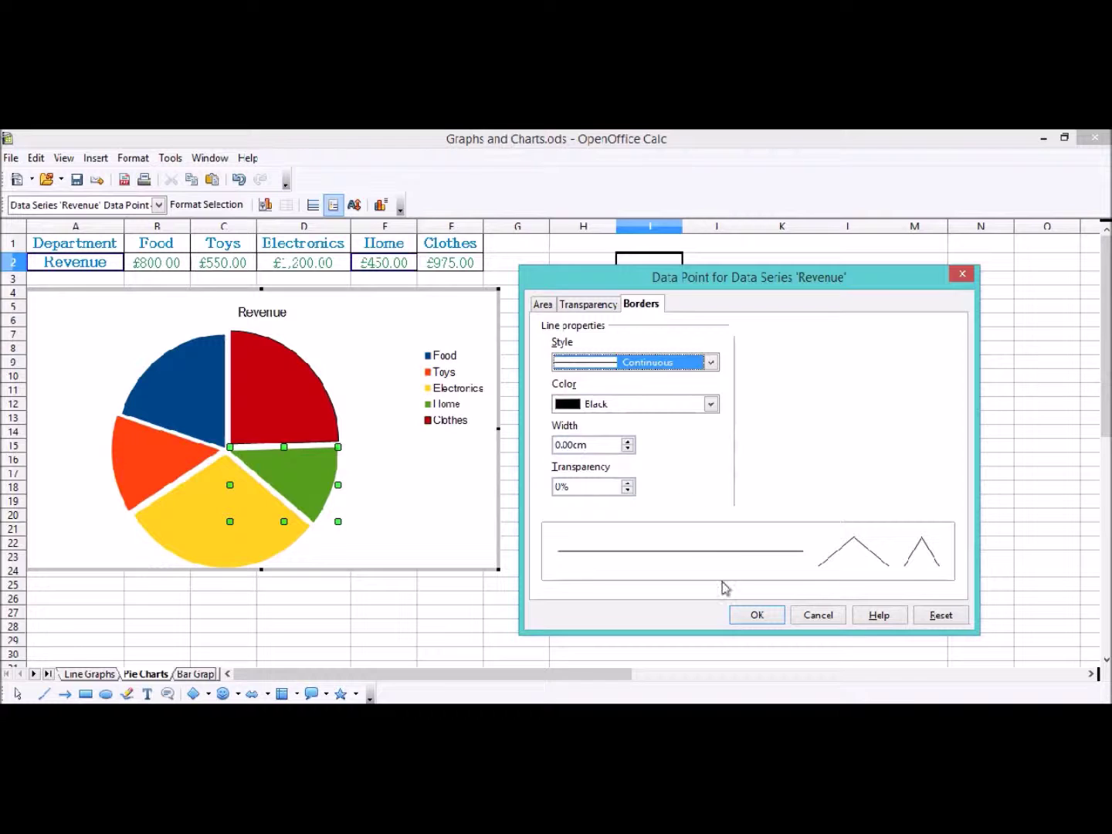
{"action": "left_click", "coordinate": [755, 616]}
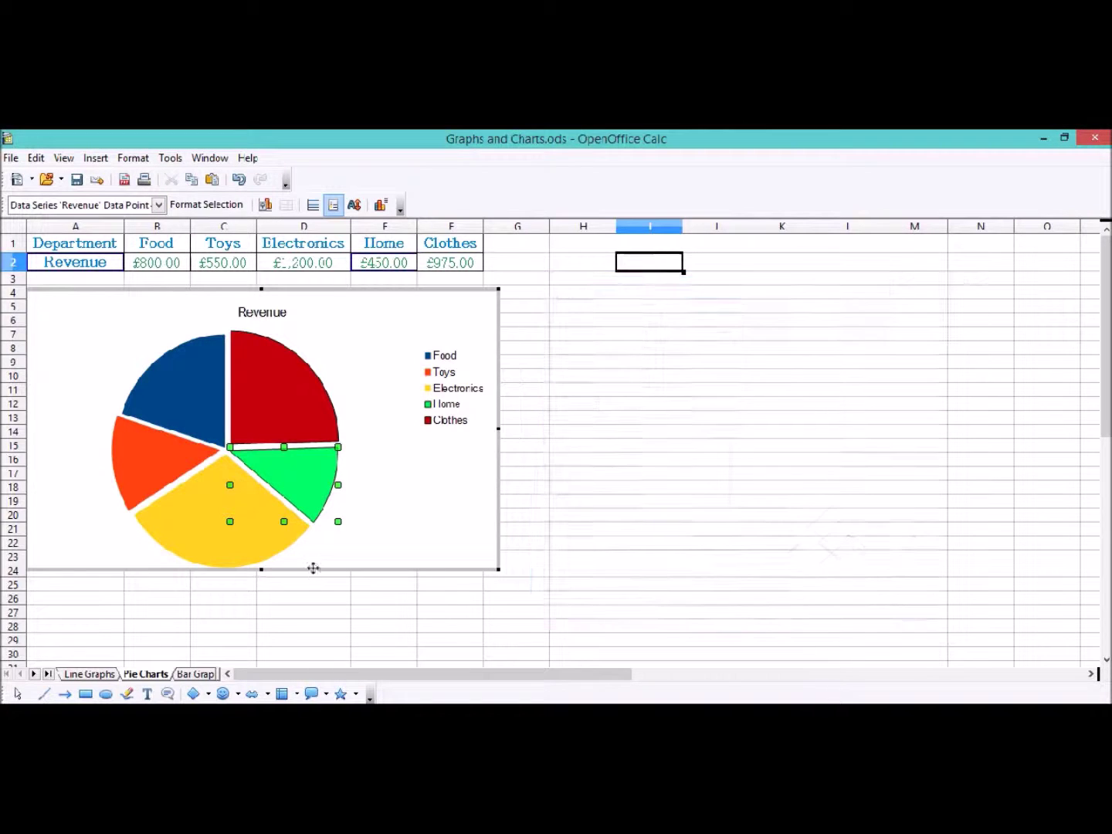
{"action": "left_click", "coordinate": [189, 531]}
{"action": "right_click", "coordinate": [217, 531]}
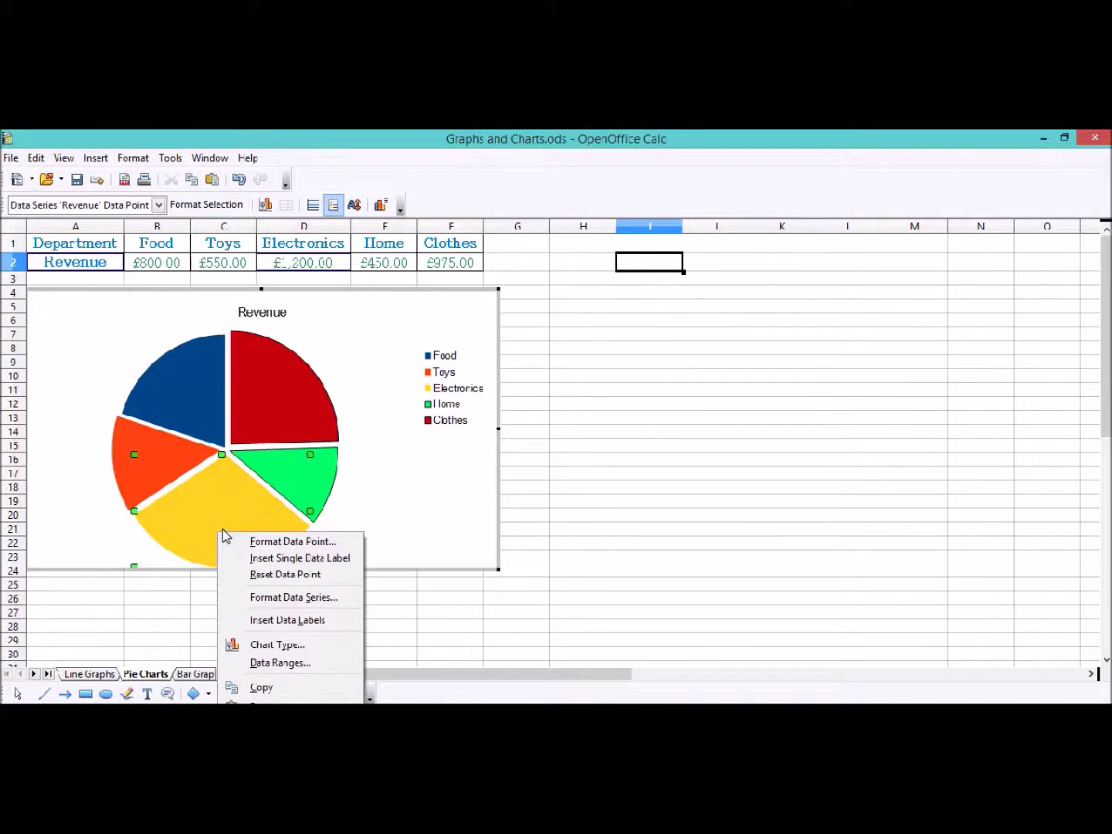
Step: Give the Electronics slice a continuous border
{"action": "left_click", "coordinate": [217, 512]}
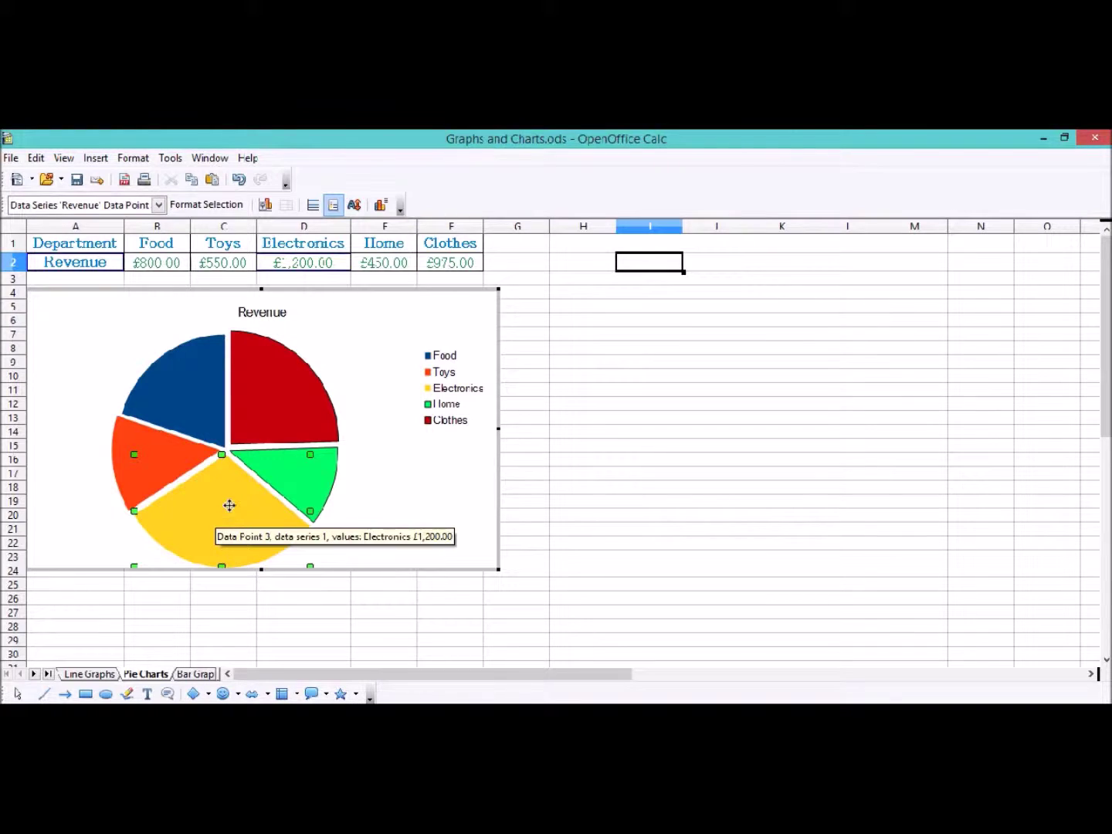
{"action": "right_click", "coordinate": [229, 509]}
{"action": "left_click", "coordinate": [297, 514]}
{"action": "left_click", "coordinate": [618, 362]}
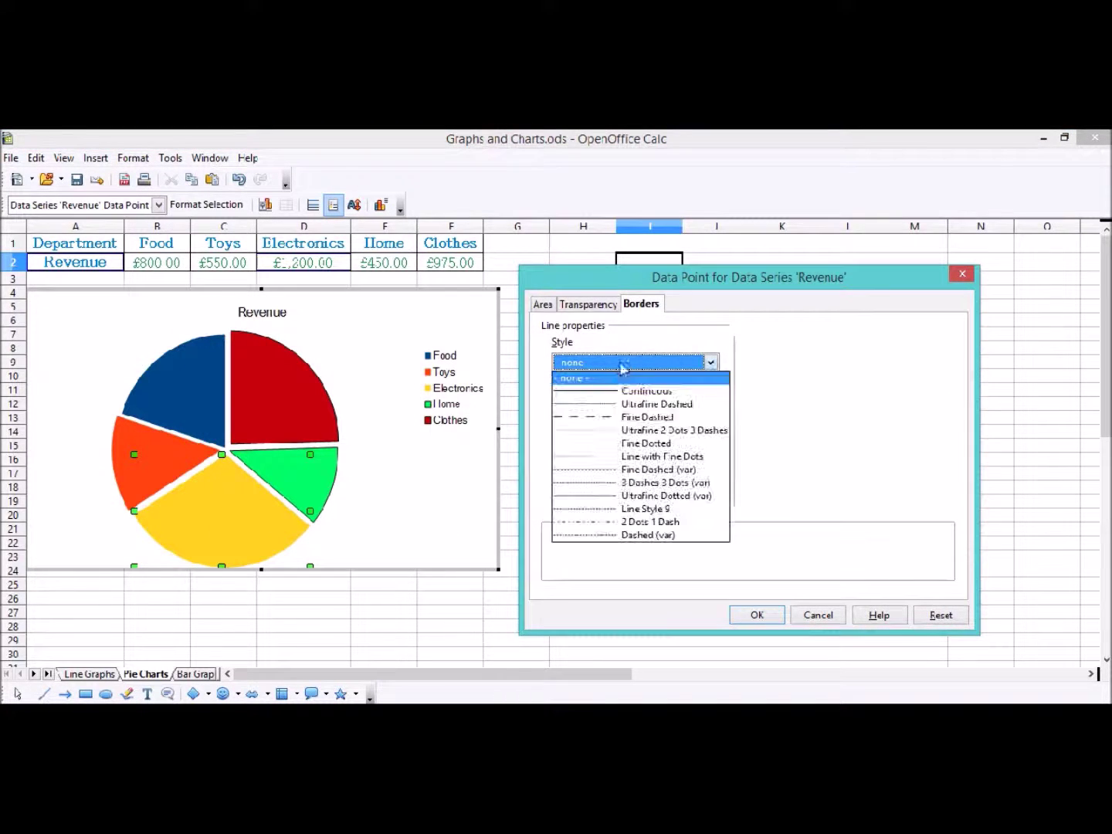
{"action": "left_click", "coordinate": [618, 393]}
{"action": "left_click", "coordinate": [756, 615]}
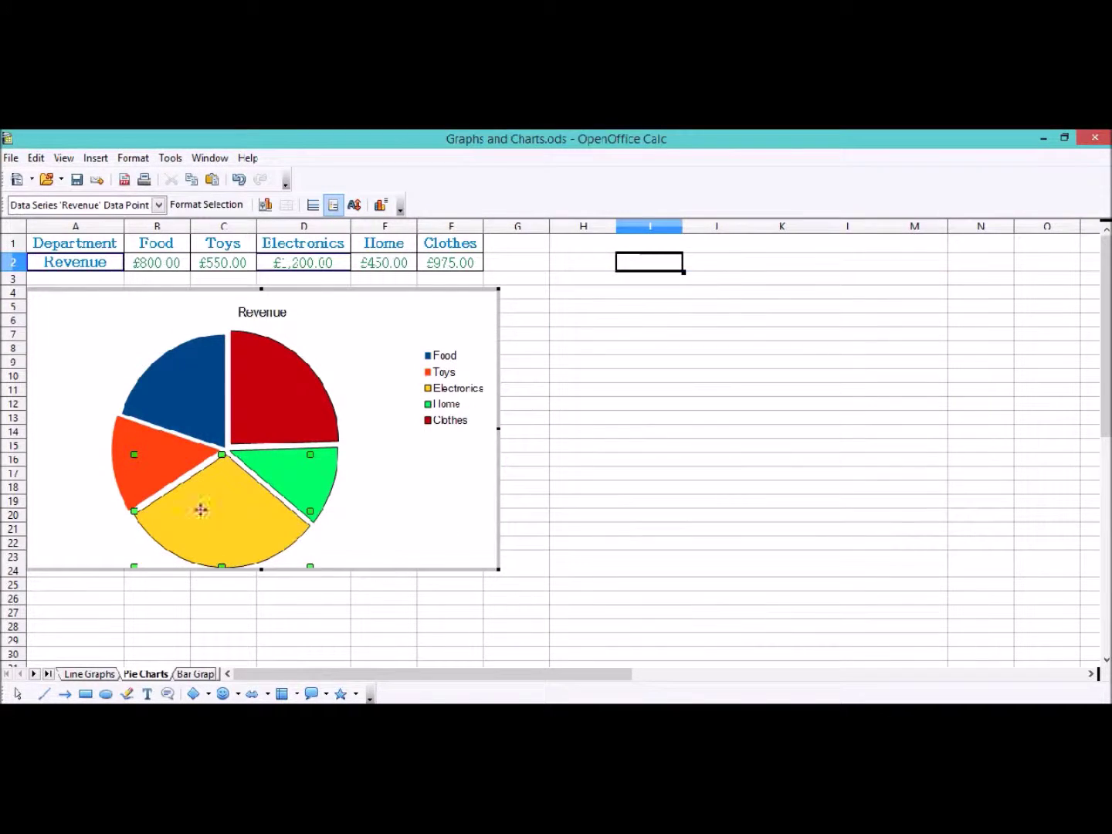
Step: Give the Toys slice a continuous border in yellow Chart 3
{"action": "right_click", "coordinate": [165, 449]}
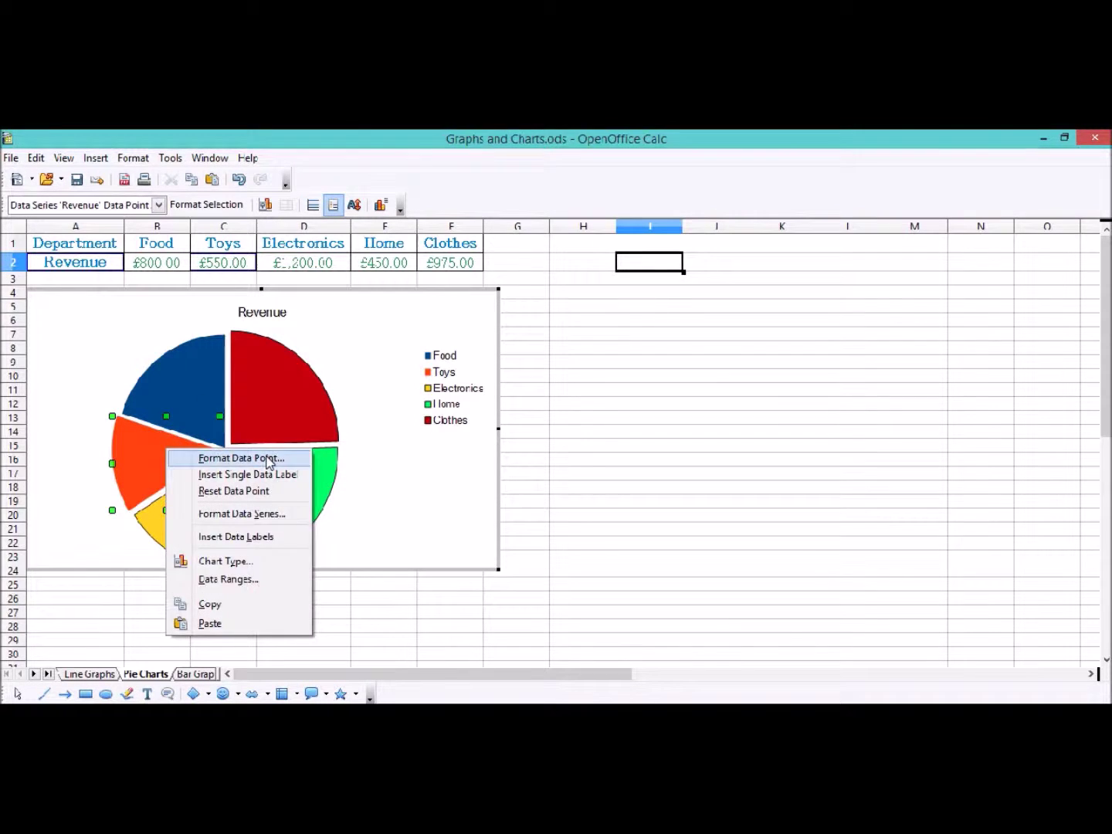
{"action": "left_click", "coordinate": [232, 457]}
{"action": "left_click", "coordinate": [618, 362]}
{"action": "left_click", "coordinate": [626, 392]}
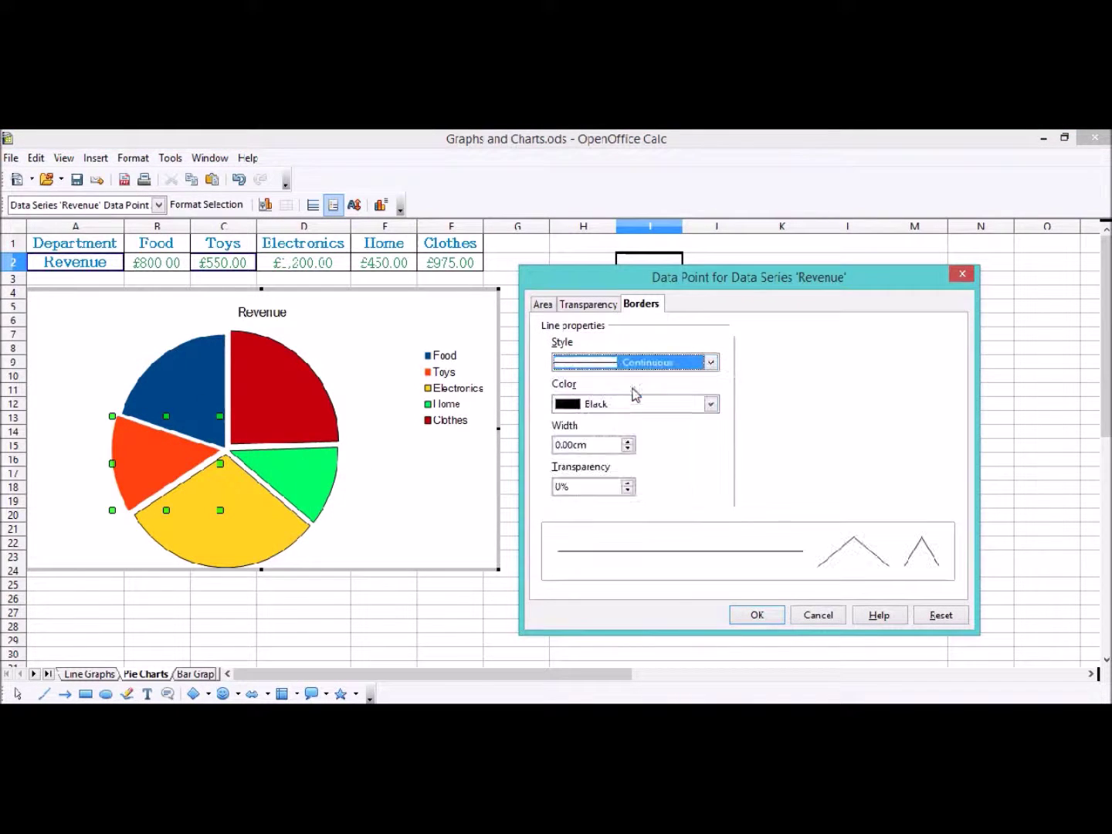
{"action": "left_click", "coordinate": [634, 404]}
{"action": "scroll", "coordinate": [824, 521], "scroll_direction": "down", "scroll_amount": 1}
{"action": "scroll", "coordinate": [824, 522], "scroll_direction": "up", "scroll_amount": 1}
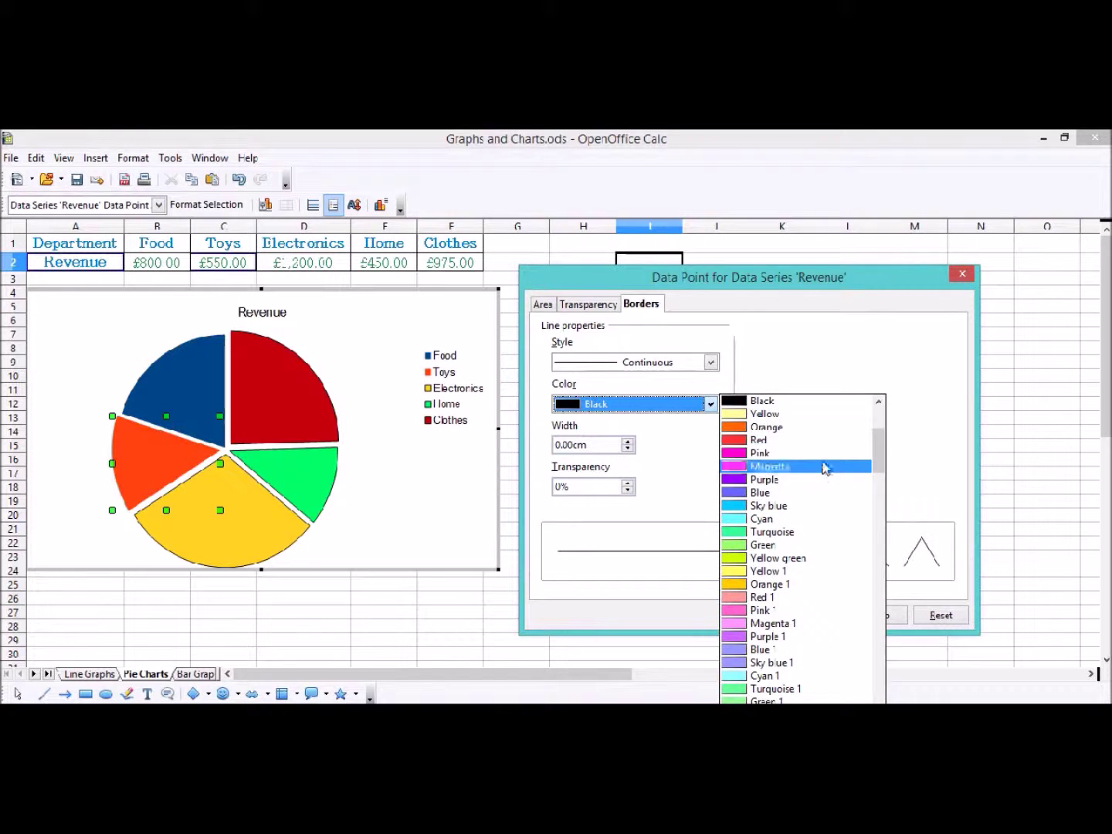
{"action": "scroll", "coordinate": [828, 453], "scroll_direction": "down", "scroll_amount": 3}
{"action": "scroll", "coordinate": [828, 455], "scroll_direction": "down", "scroll_amount": 20}
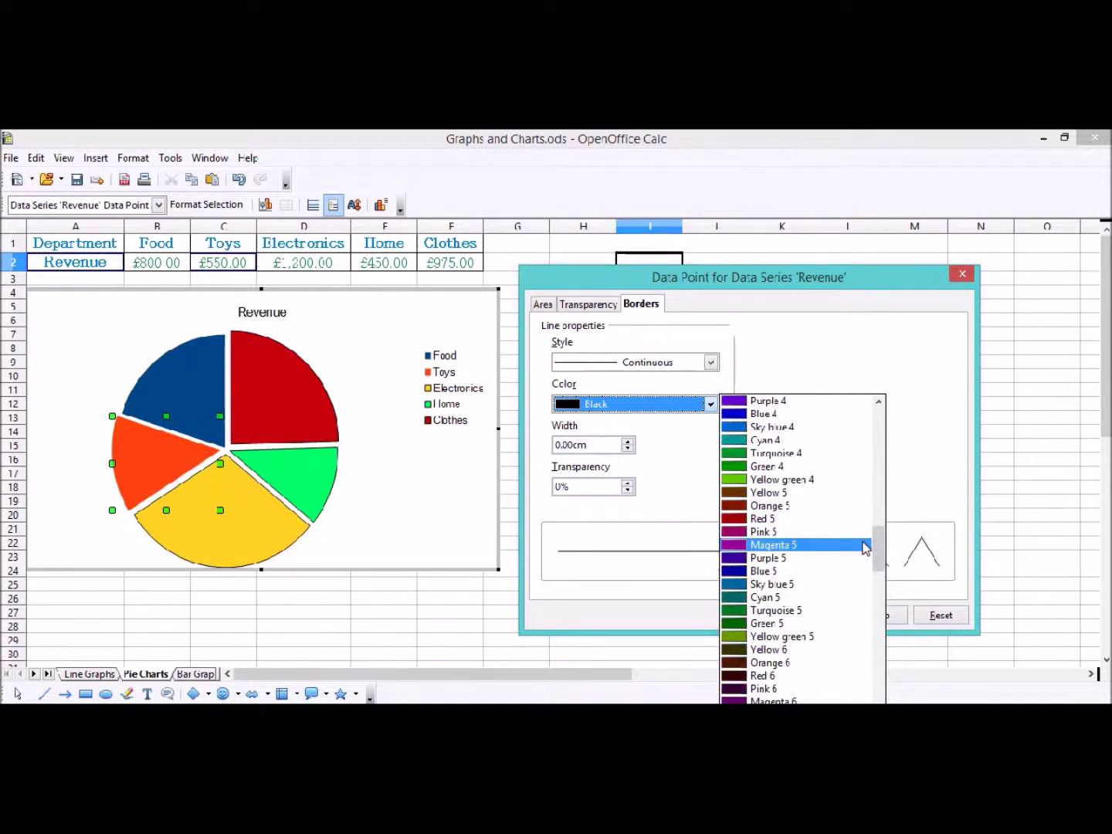
{"action": "scroll", "coordinate": [864, 541], "scroll_direction": "down", "scroll_amount": 20}
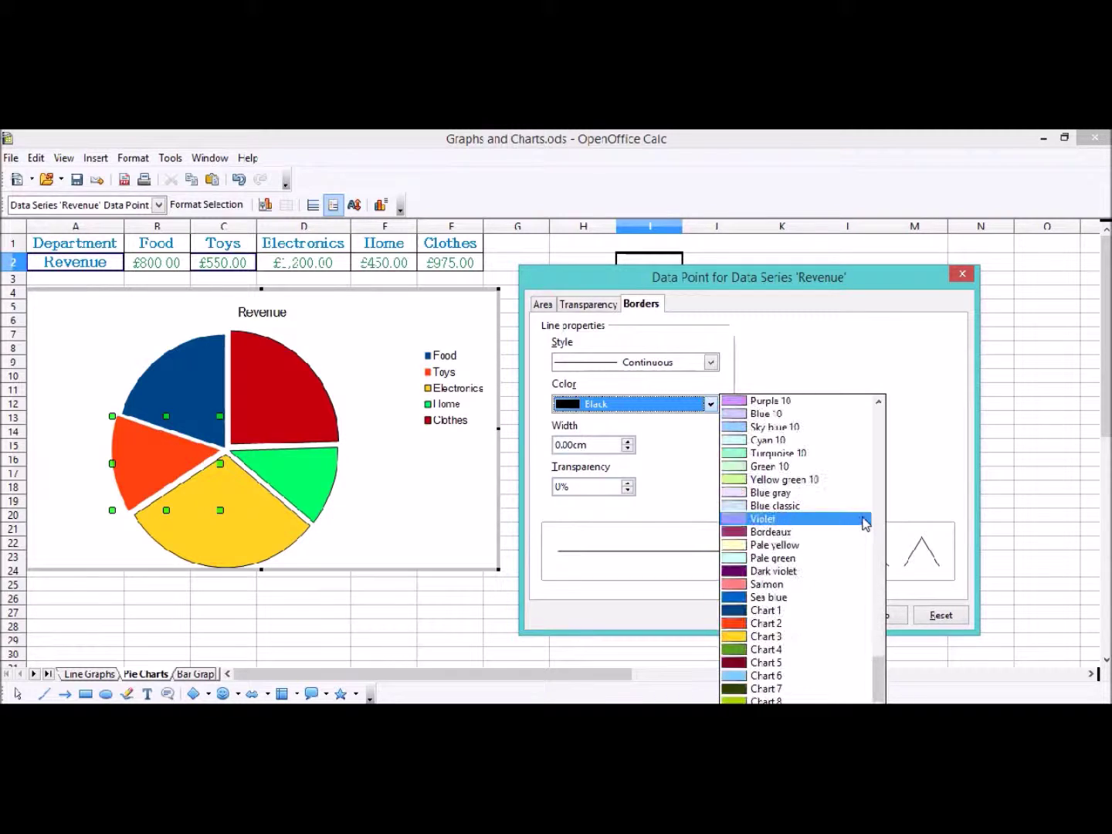
{"action": "left_click", "coordinate": [811, 598]}
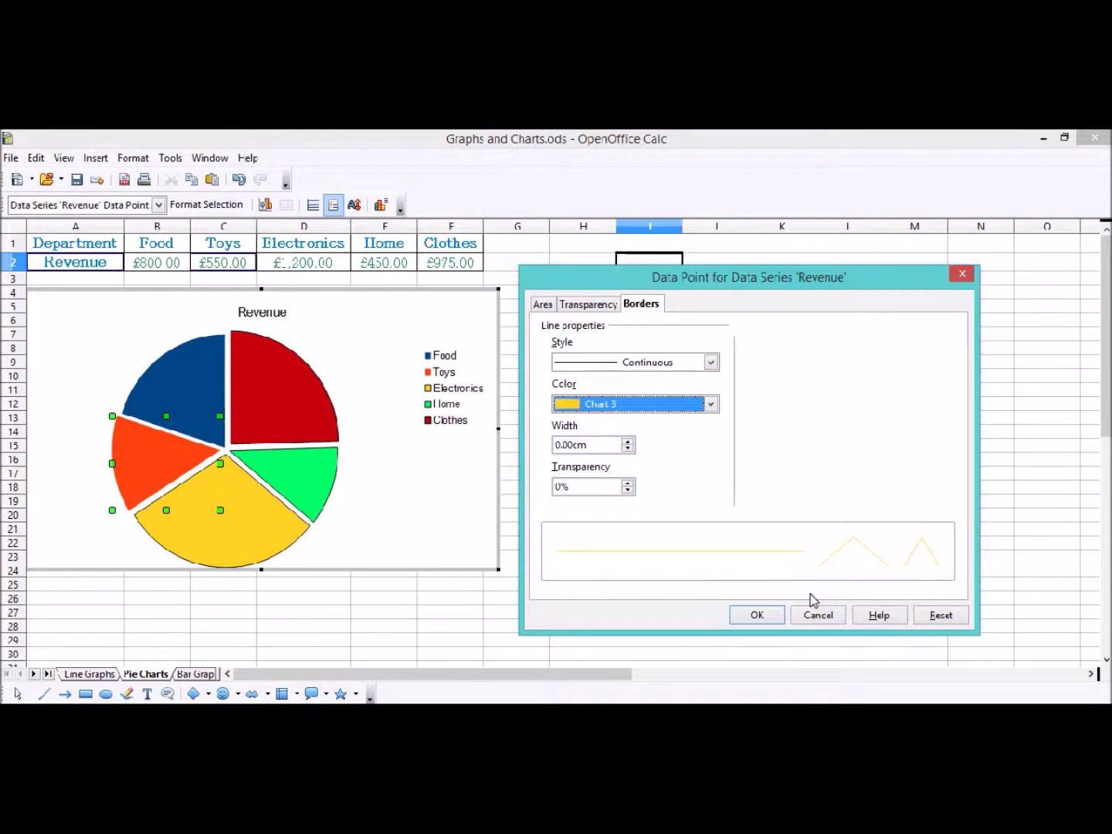
{"action": "left_click", "coordinate": [759, 618]}
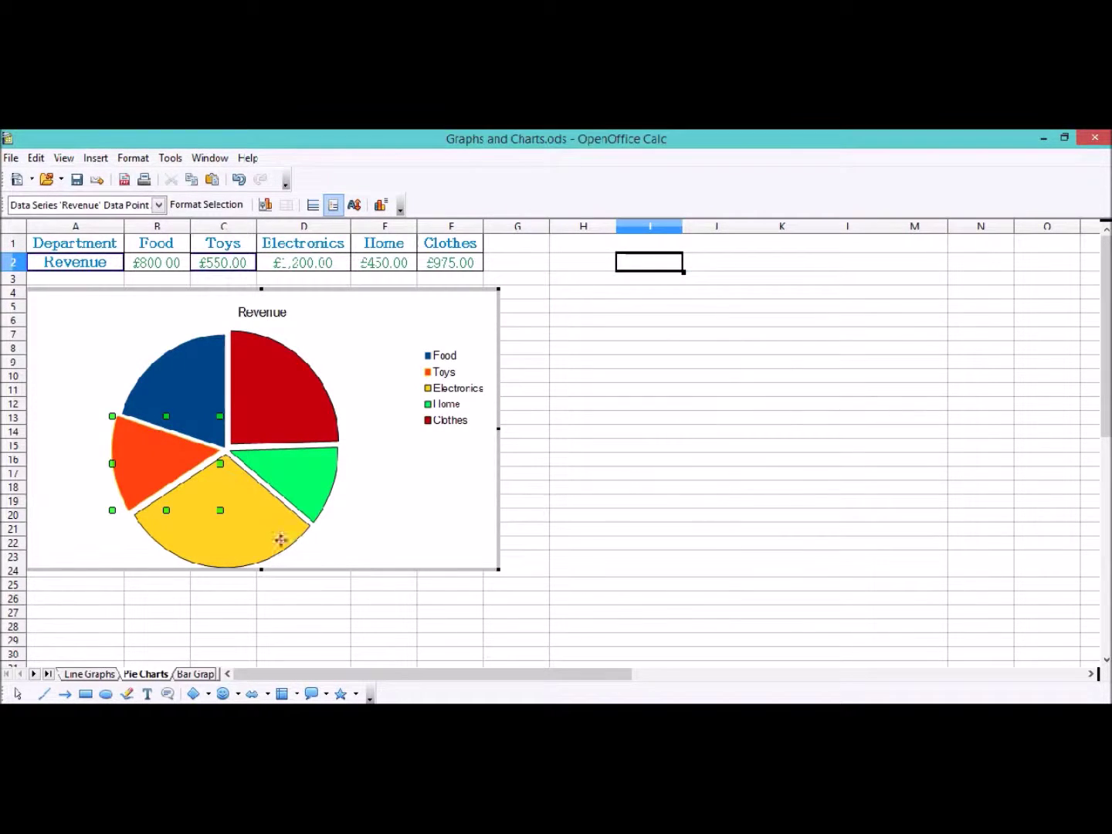
Step: Change the Toys slice border colour to Gray 10
{"action": "left_click", "coordinate": [180, 376]}
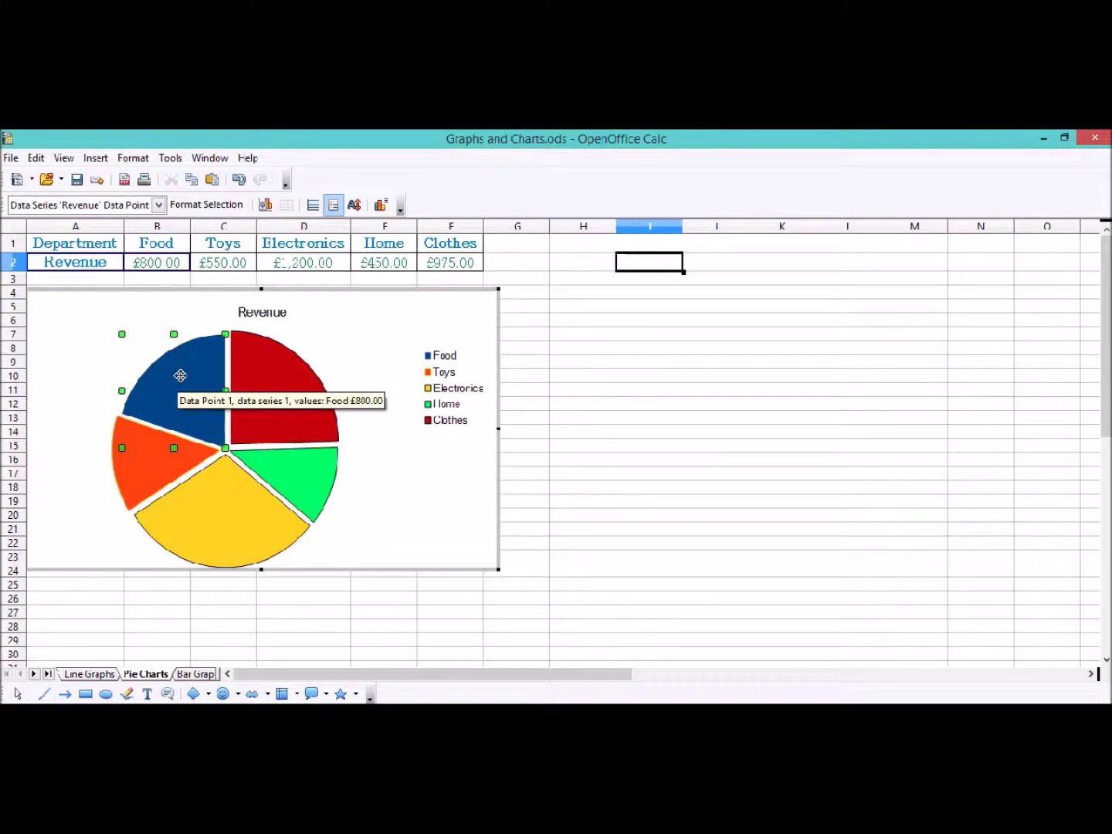
{"action": "right_click", "coordinate": [180, 375]}
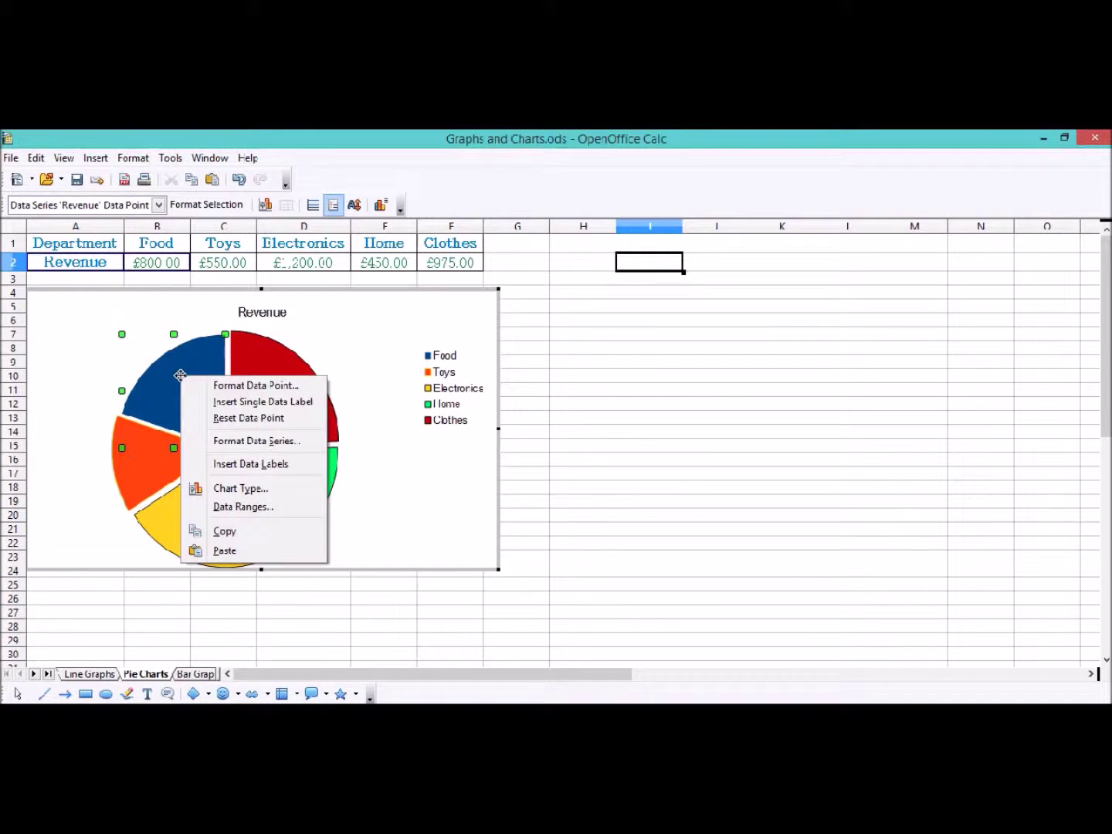
{"action": "left_click", "coordinate": [141, 464]}
{"action": "right_click", "coordinate": [161, 473]}
{"action": "left_click", "coordinate": [178, 478]}
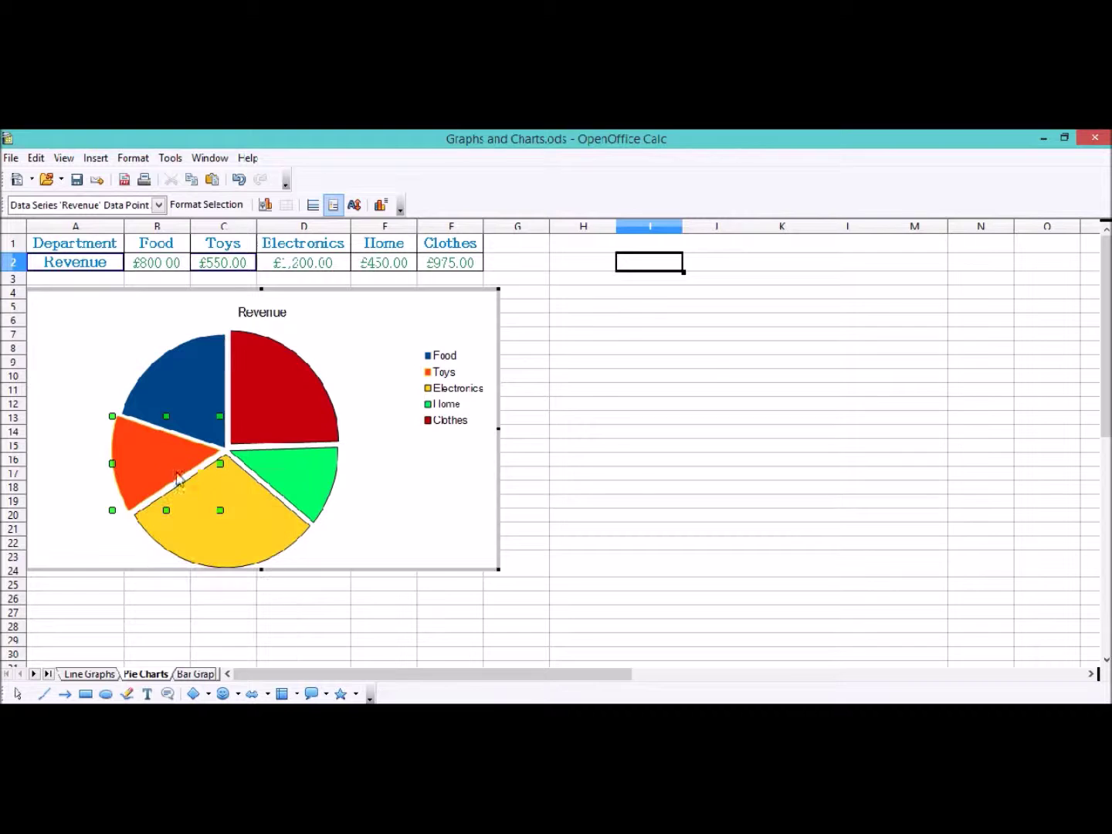
{"action": "left_click", "coordinate": [710, 404]}
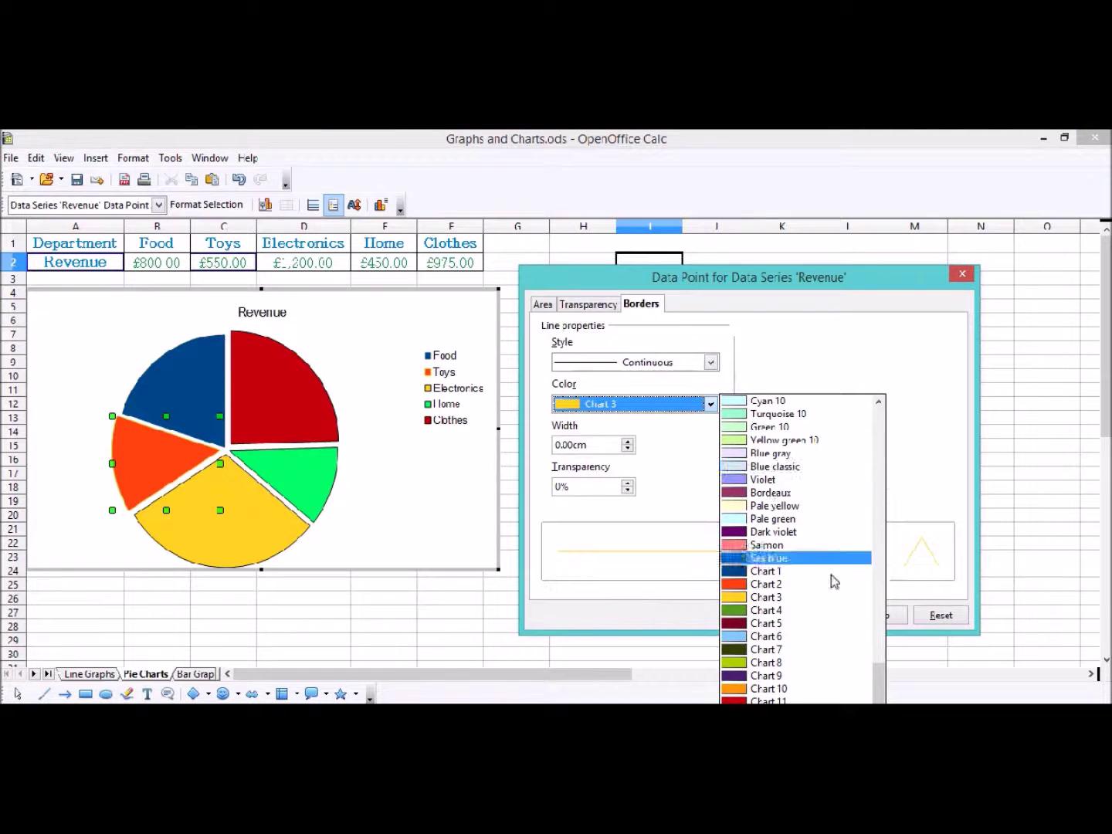
{"action": "scroll", "coordinate": [853, 503], "scroll_direction": "up", "scroll_amount": 8}
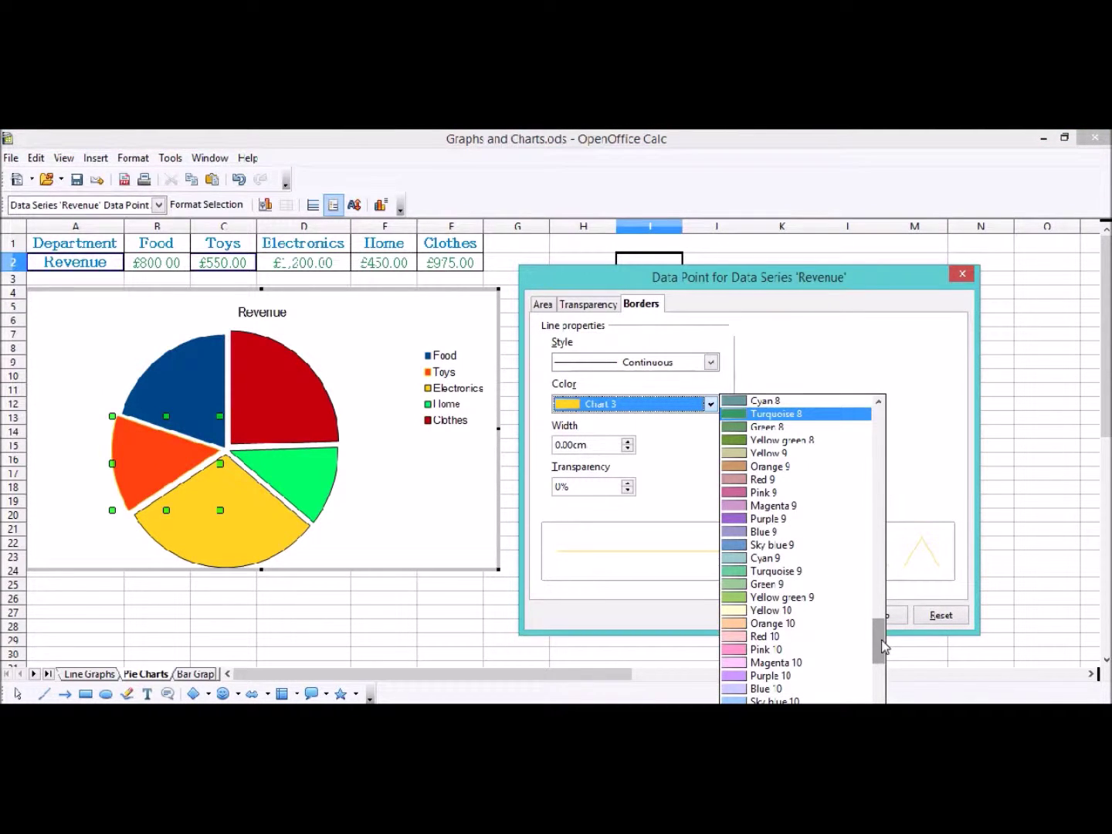
{"action": "left_click_drag", "start_coordinate": [885, 647], "coordinate": [879, 407]}
{"action": "left_click", "coordinate": [780, 529]}
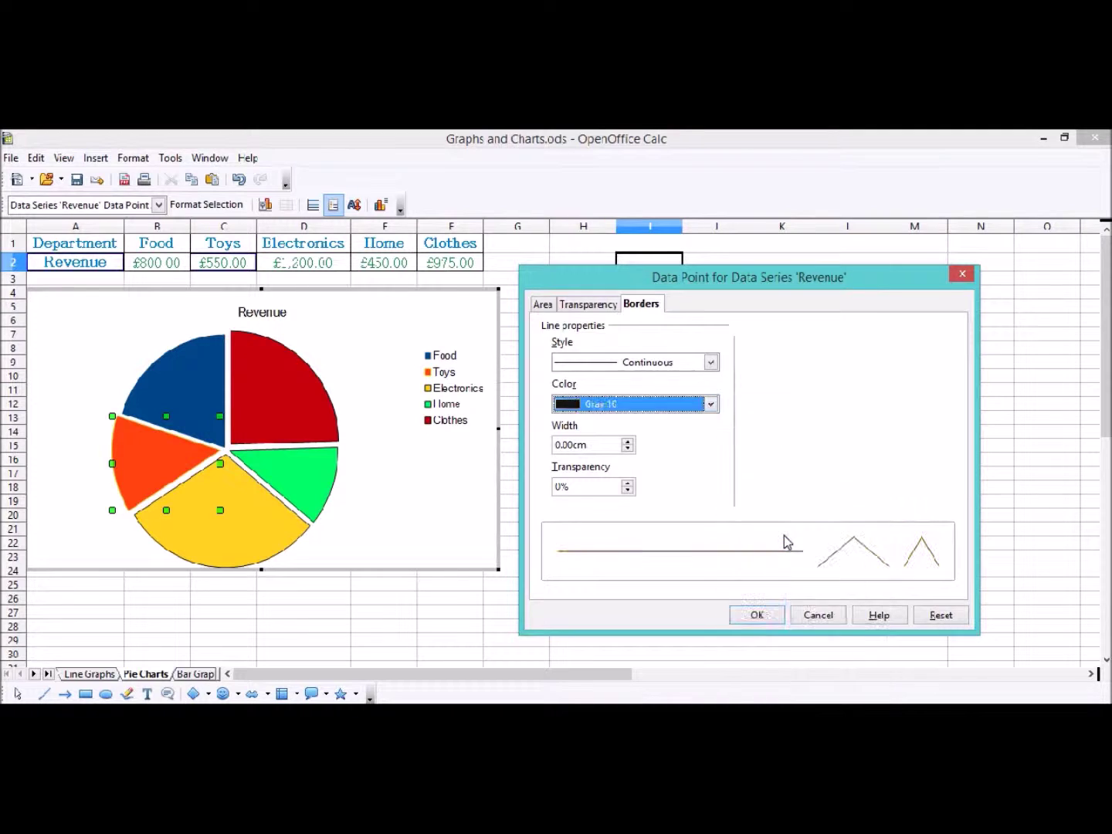
{"action": "left_click", "coordinate": [759, 614]}
{"action": "left_click", "coordinate": [192, 377]}
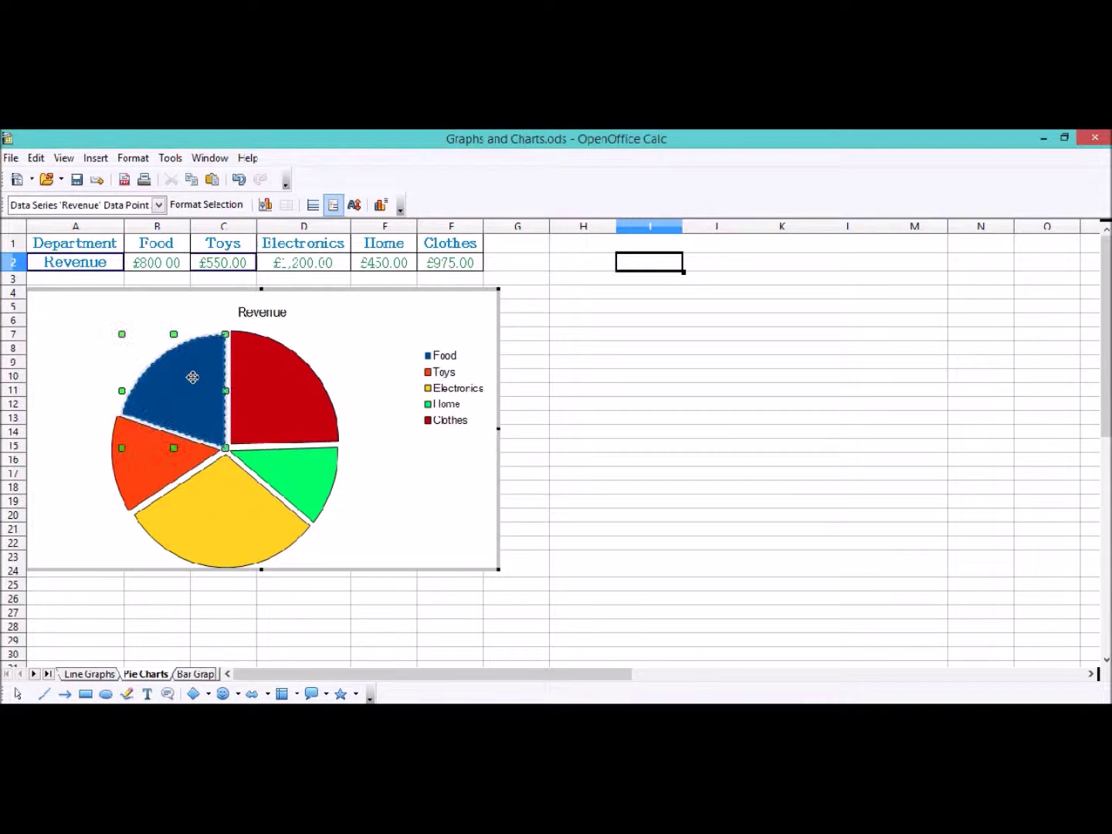
{"action": "right_click", "coordinate": [193, 377]}
Step: Give the Food slice a continuous border and a lighter blue Chart 12 fill
{"action": "left_click", "coordinate": [286, 388]}
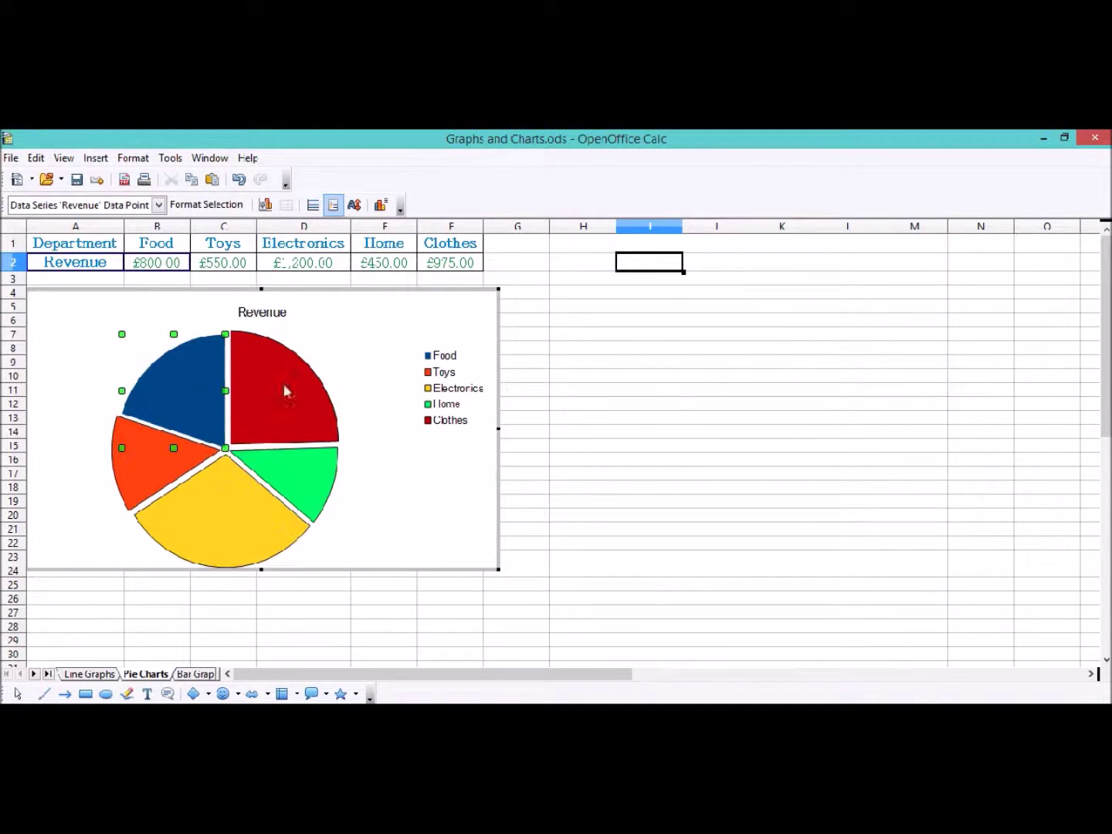
{"action": "left_click", "coordinate": [709, 361]}
{"action": "left_click", "coordinate": [651, 389]}
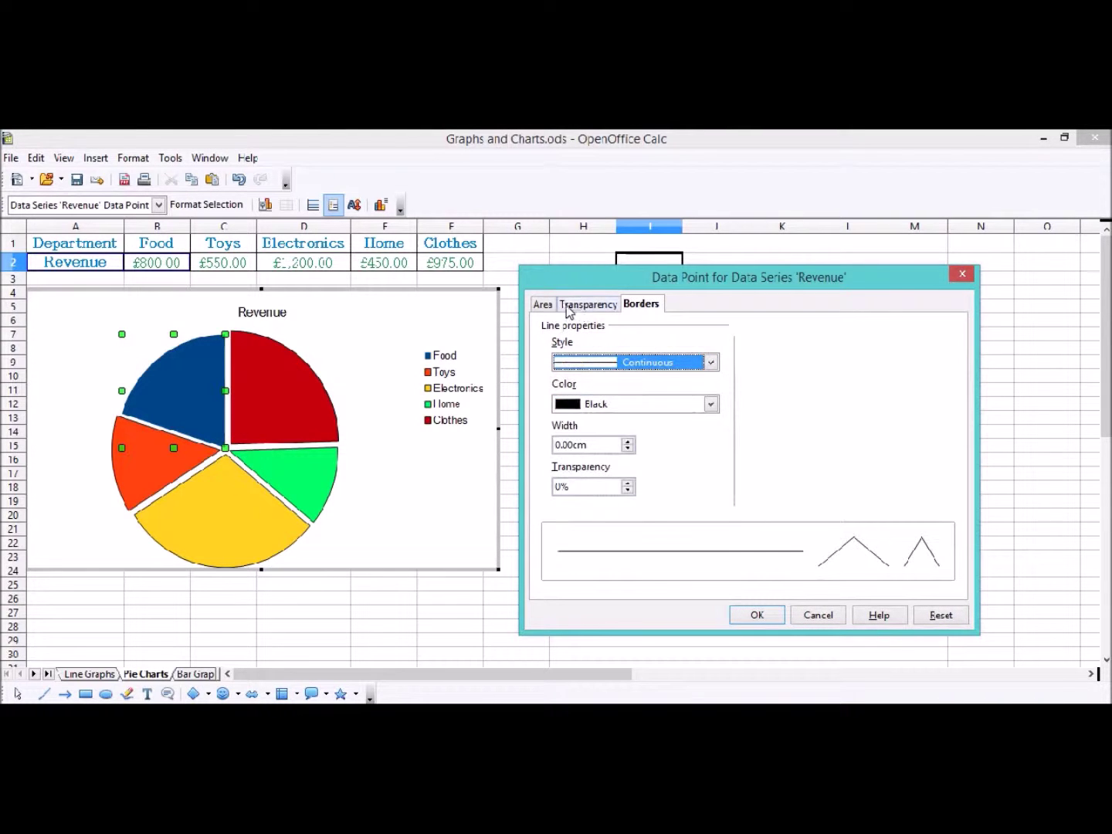
{"action": "left_click", "coordinate": [550, 305]}
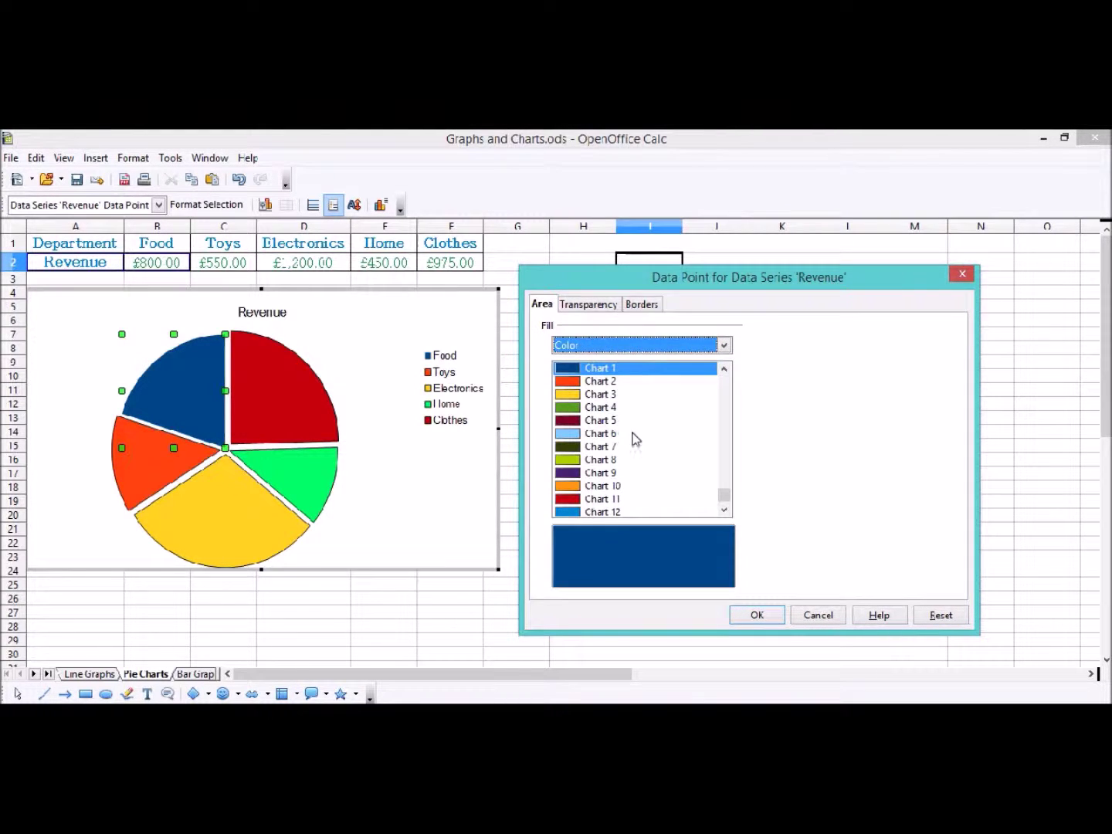
{"action": "left_click", "coordinate": [611, 514]}
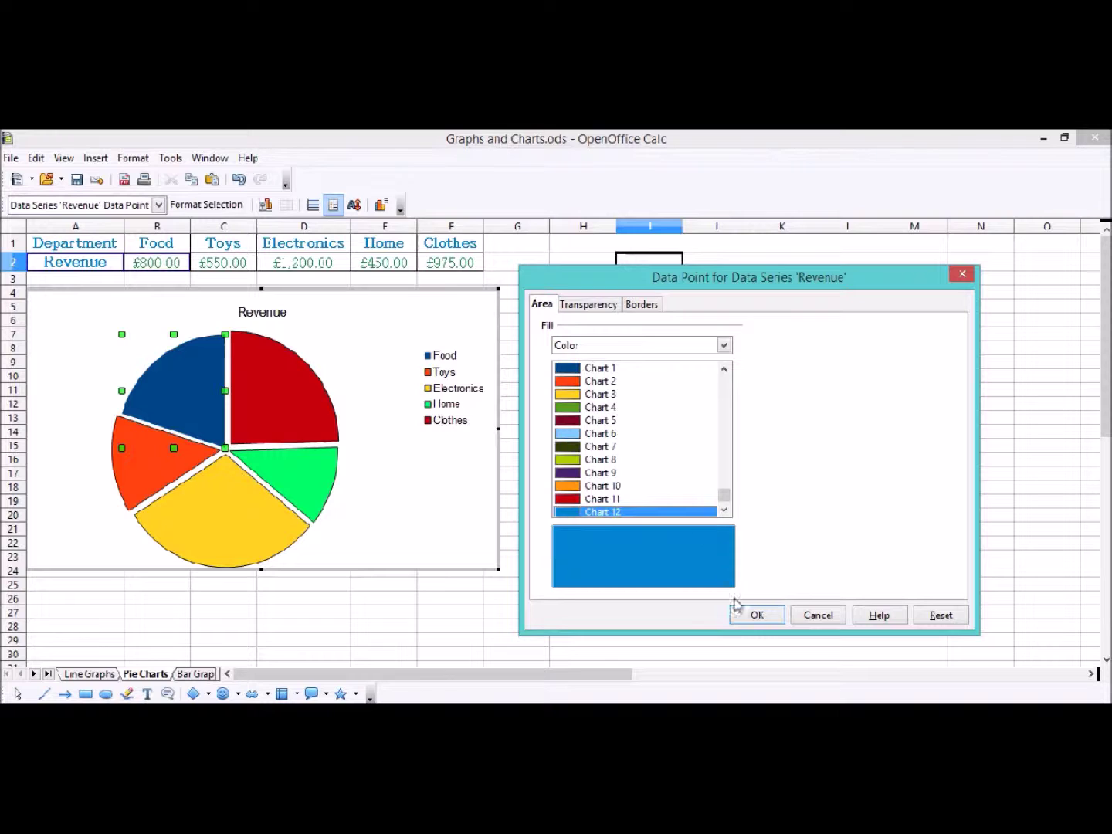
{"action": "left_click", "coordinate": [753, 614]}
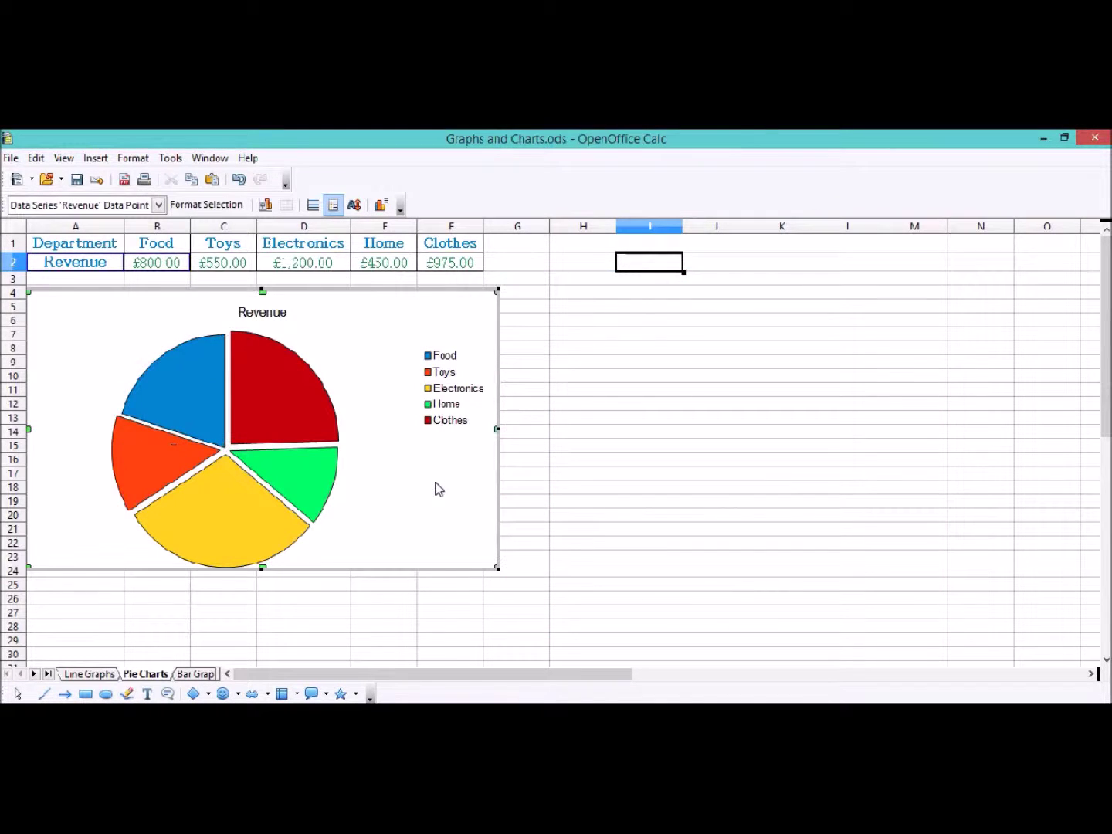
Step: Pull the Toys slice slightly outward from the pie
{"action": "left_click", "coordinate": [438, 489]}
{"action": "left_click", "coordinate": [155, 462]}
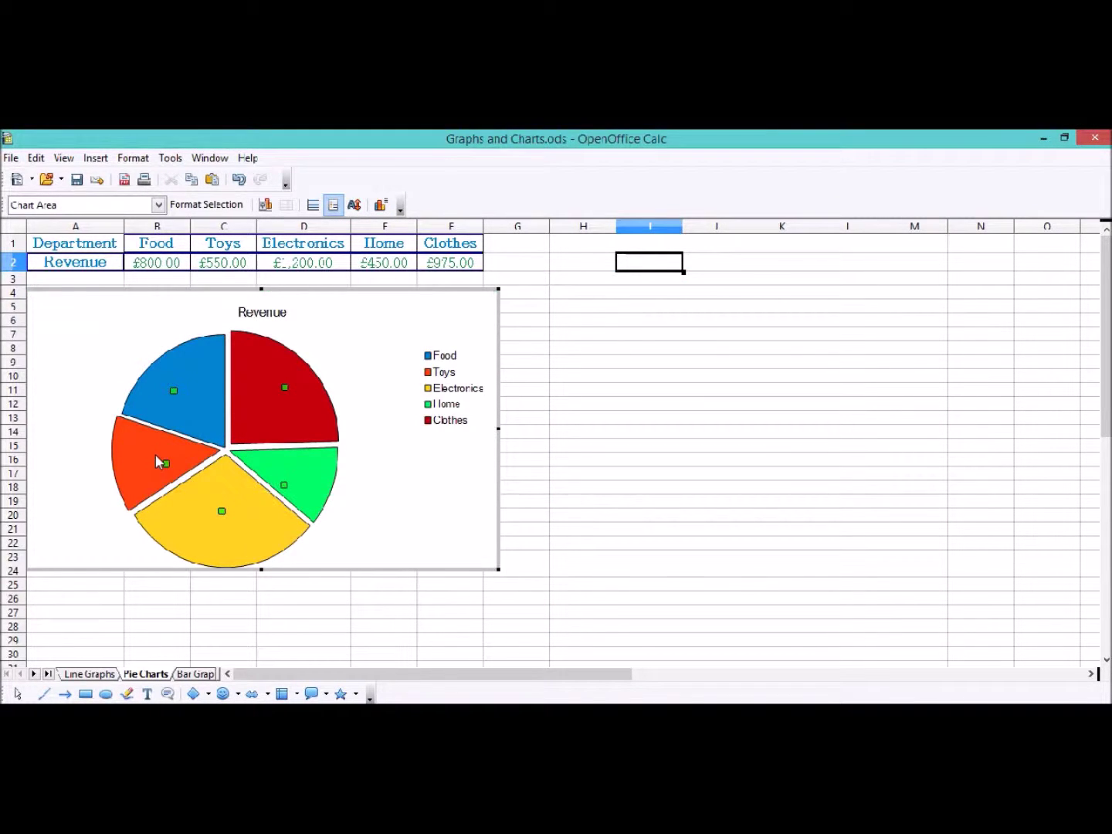
{"action": "left_click", "coordinate": [133, 464]}
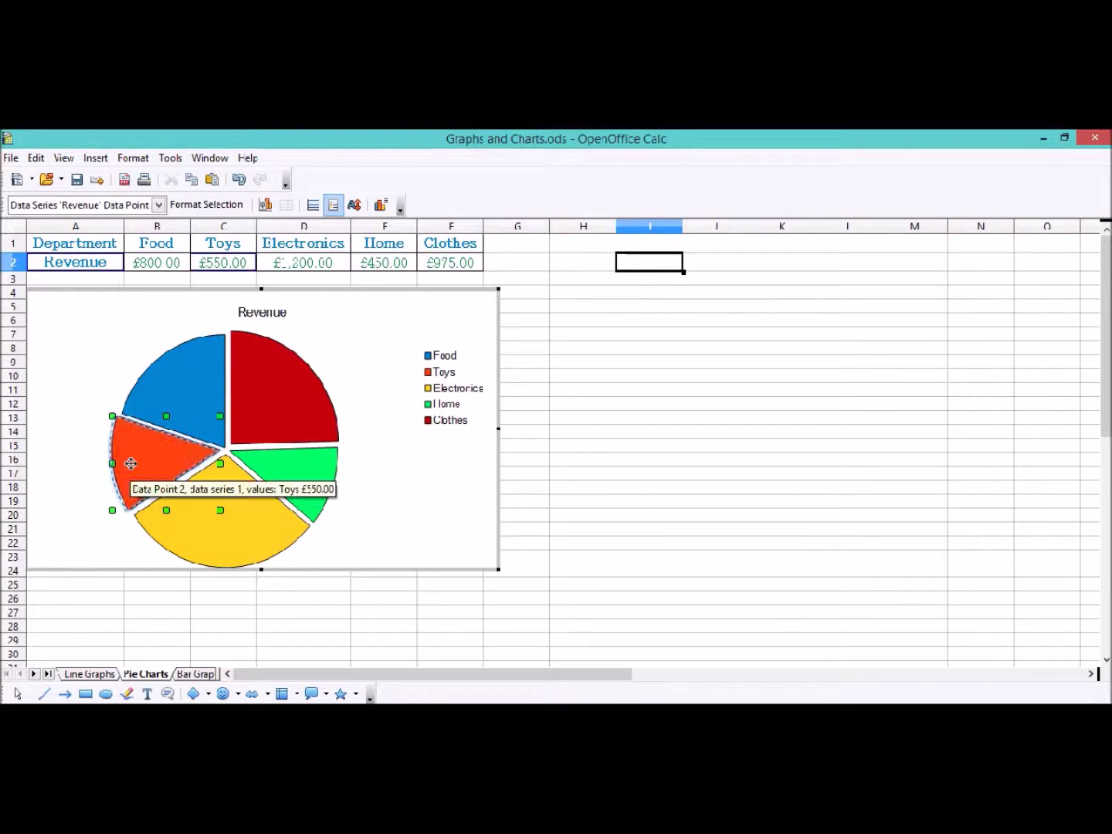
{"action": "left_click_drag", "start_coordinate": [130, 464], "coordinate": [128, 463]}
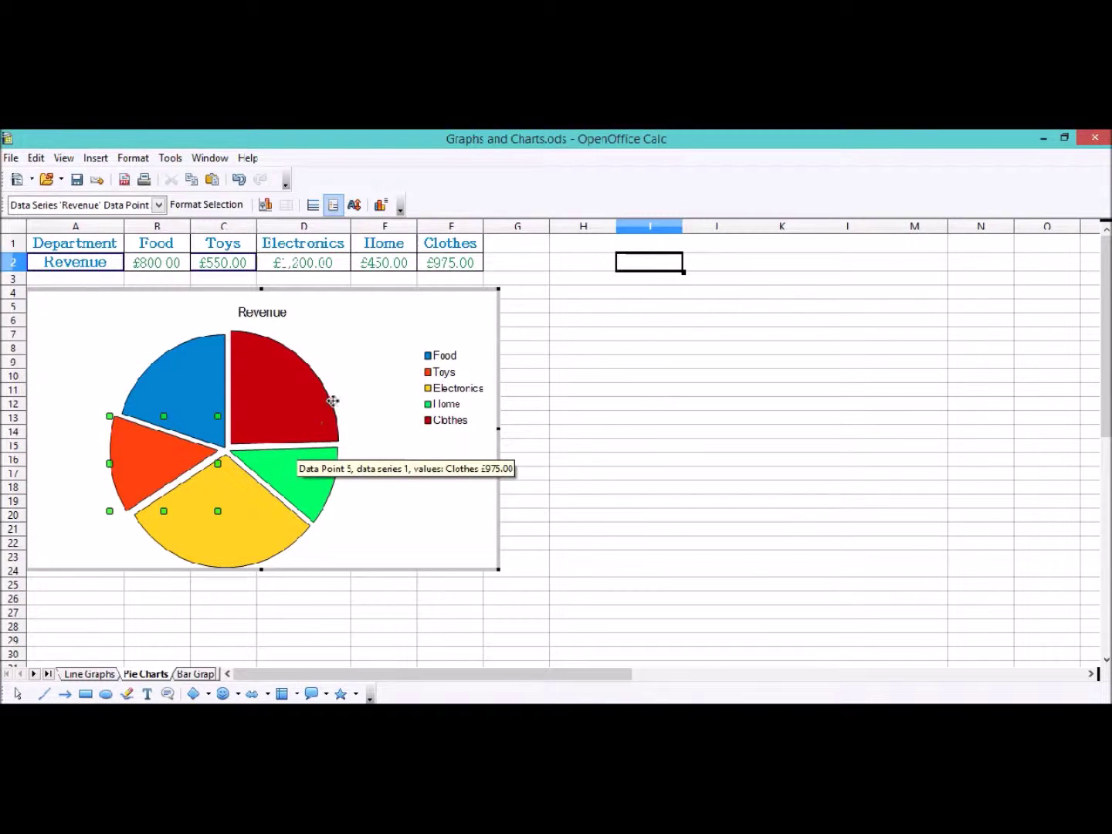
{"action": "left_click", "coordinate": [201, 386]}
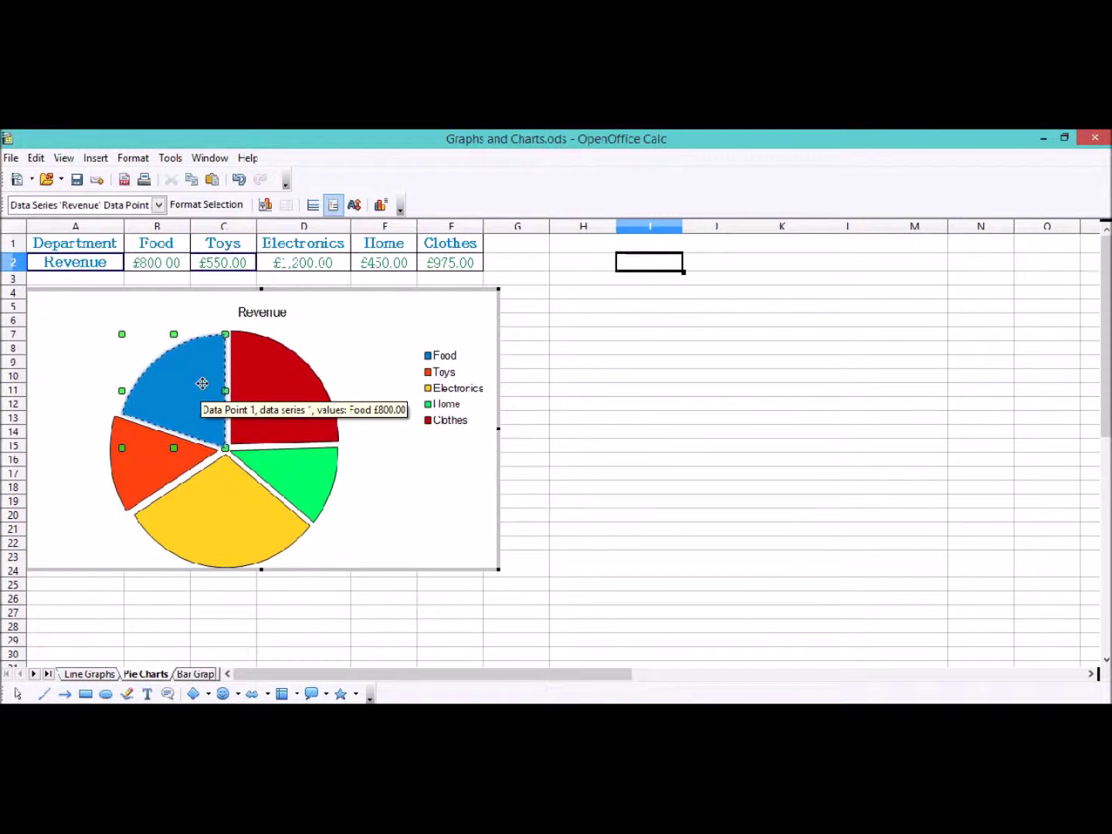
{"action": "left_click", "coordinate": [448, 371]}
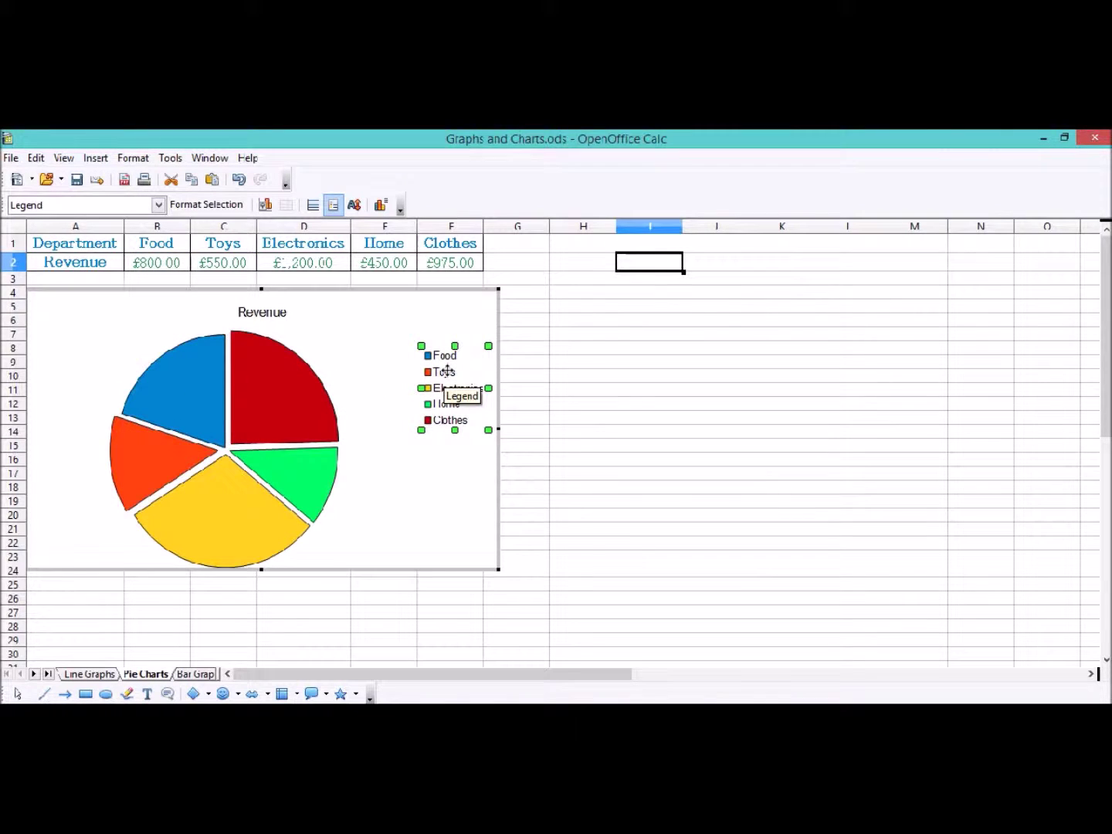
{"action": "right_click", "coordinate": [448, 370]}
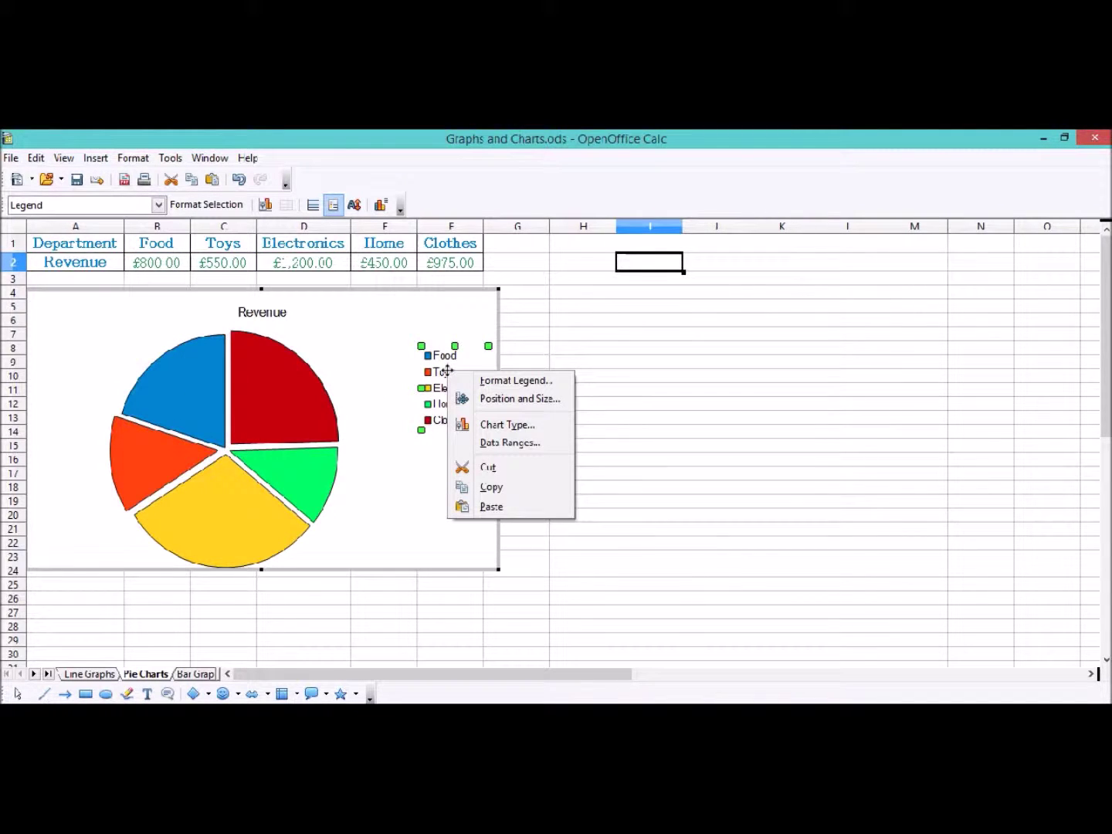
Step: Set the legend font to italic, size 11
{"action": "left_click", "coordinate": [516, 379]}
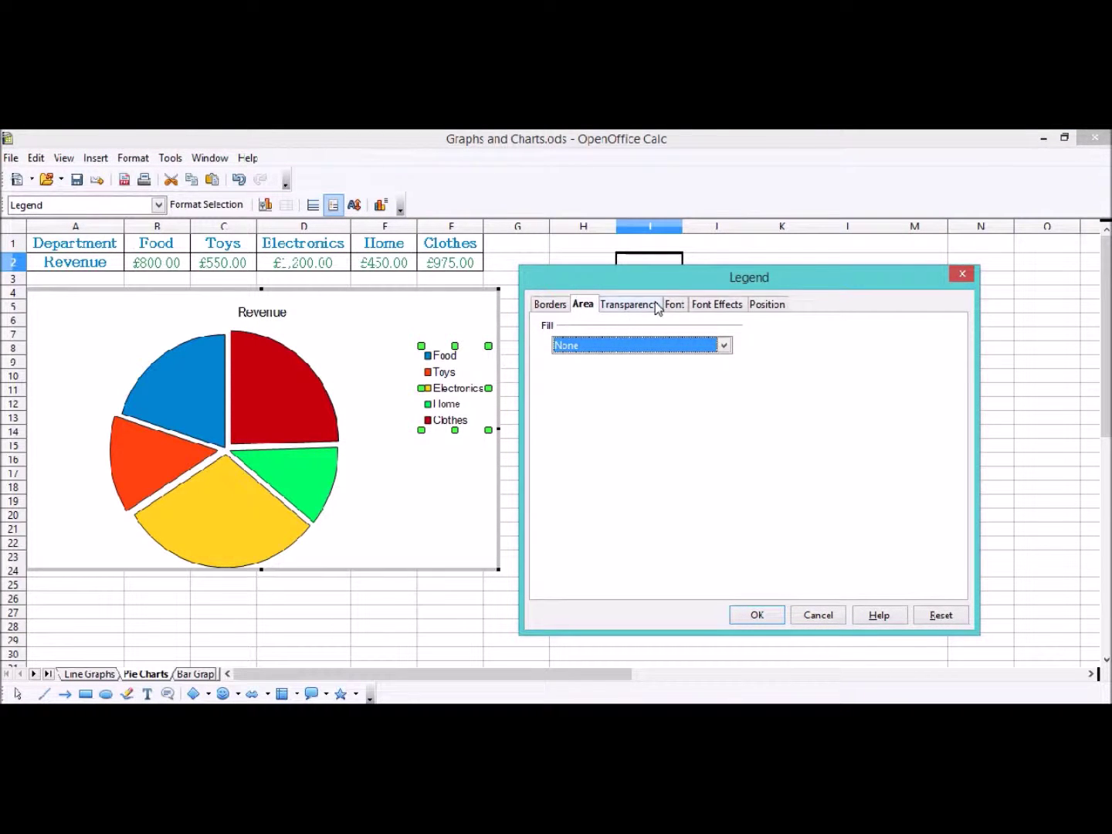
{"action": "left_click", "coordinate": [675, 305]}
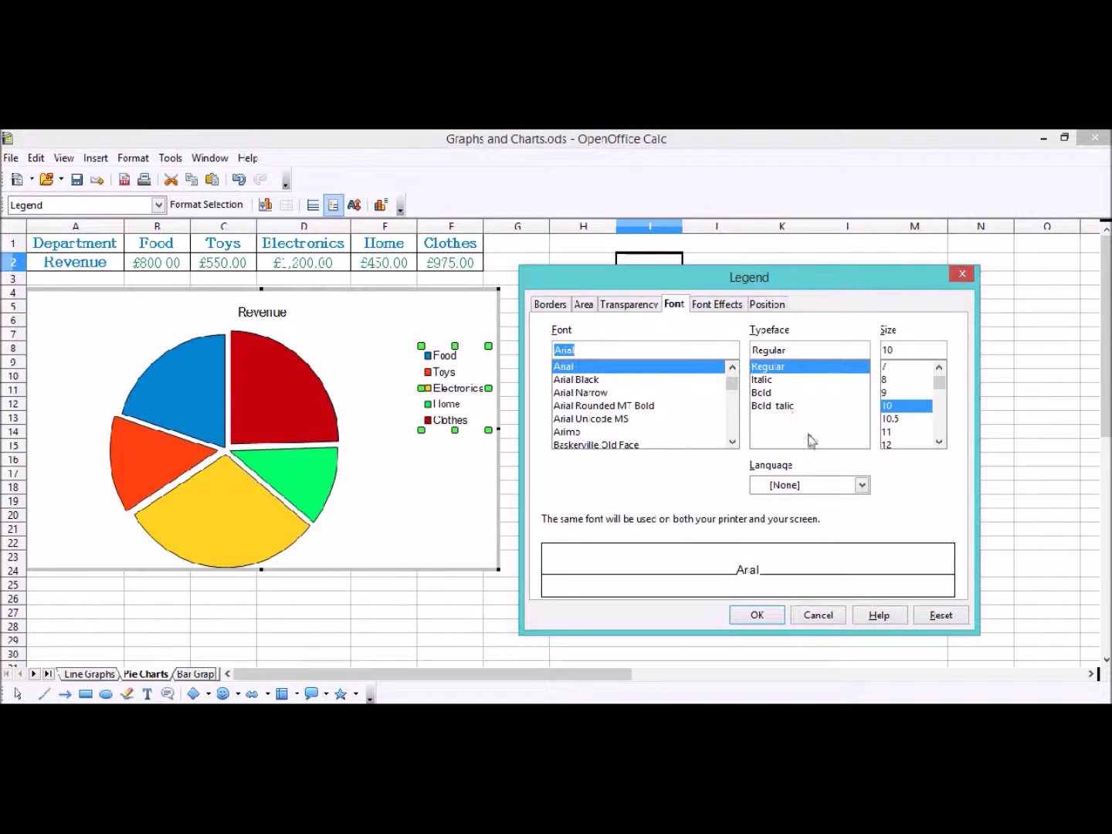
{"action": "left_click", "coordinate": [772, 380]}
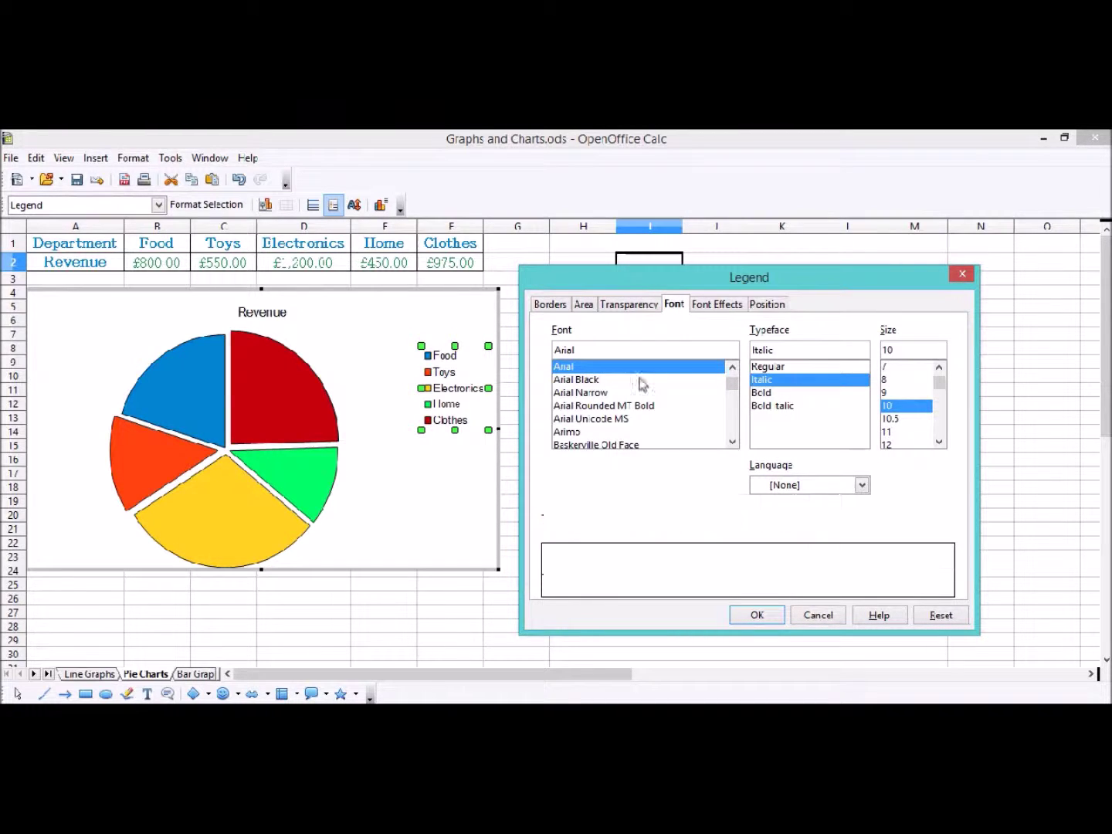
{"action": "left_click", "coordinate": [895, 420]}
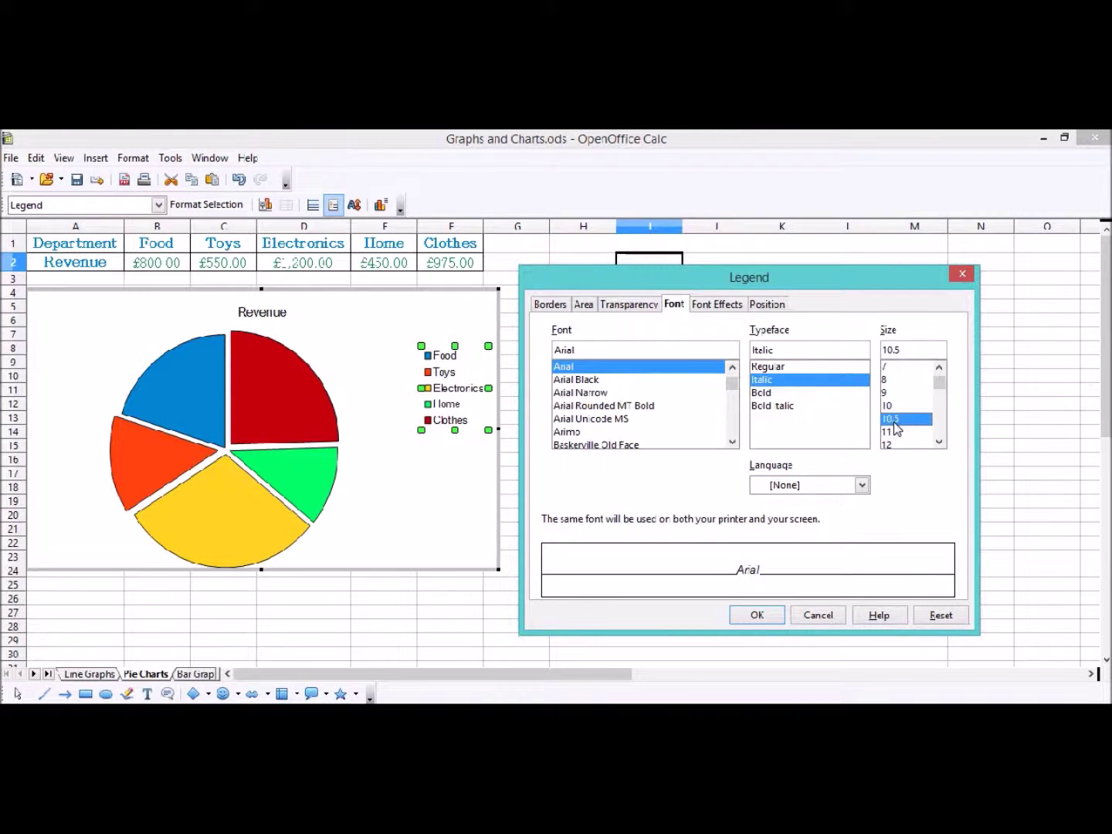
{"action": "left_click", "coordinate": [893, 433]}
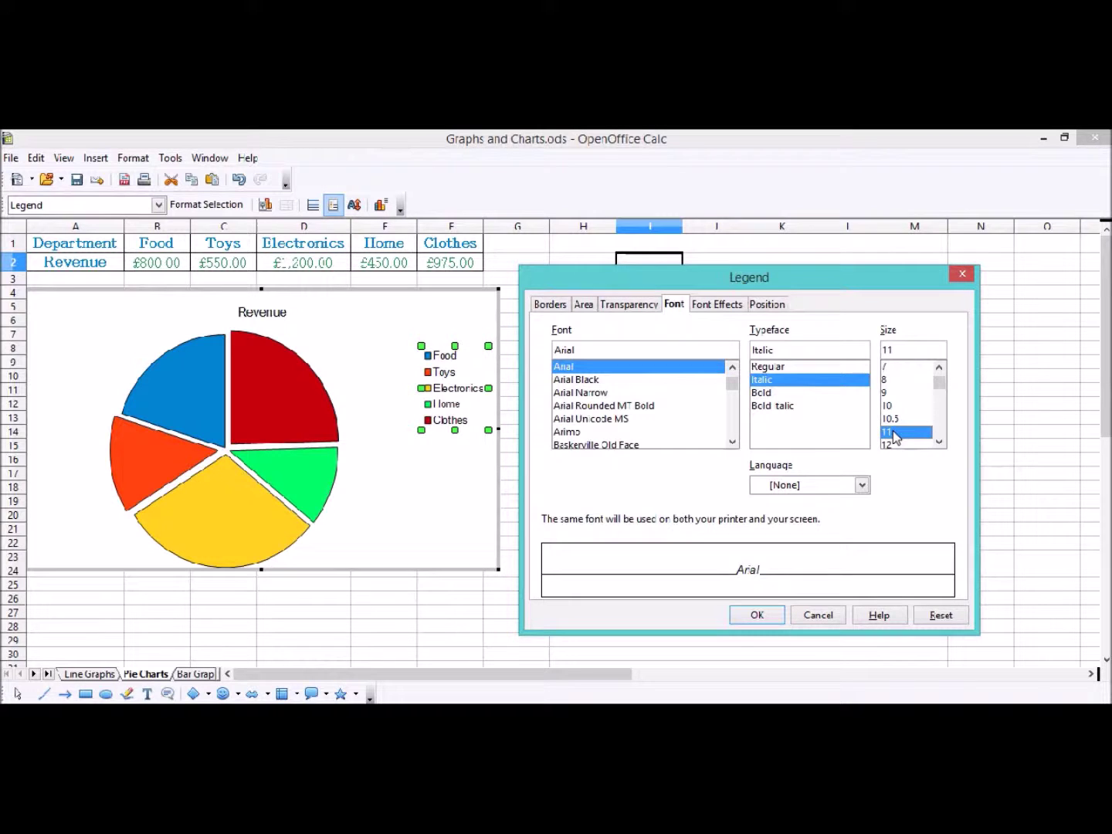
Step: Colour the legend text Blue 2 and position the legend on the right
{"action": "left_click", "coordinate": [729, 309]}
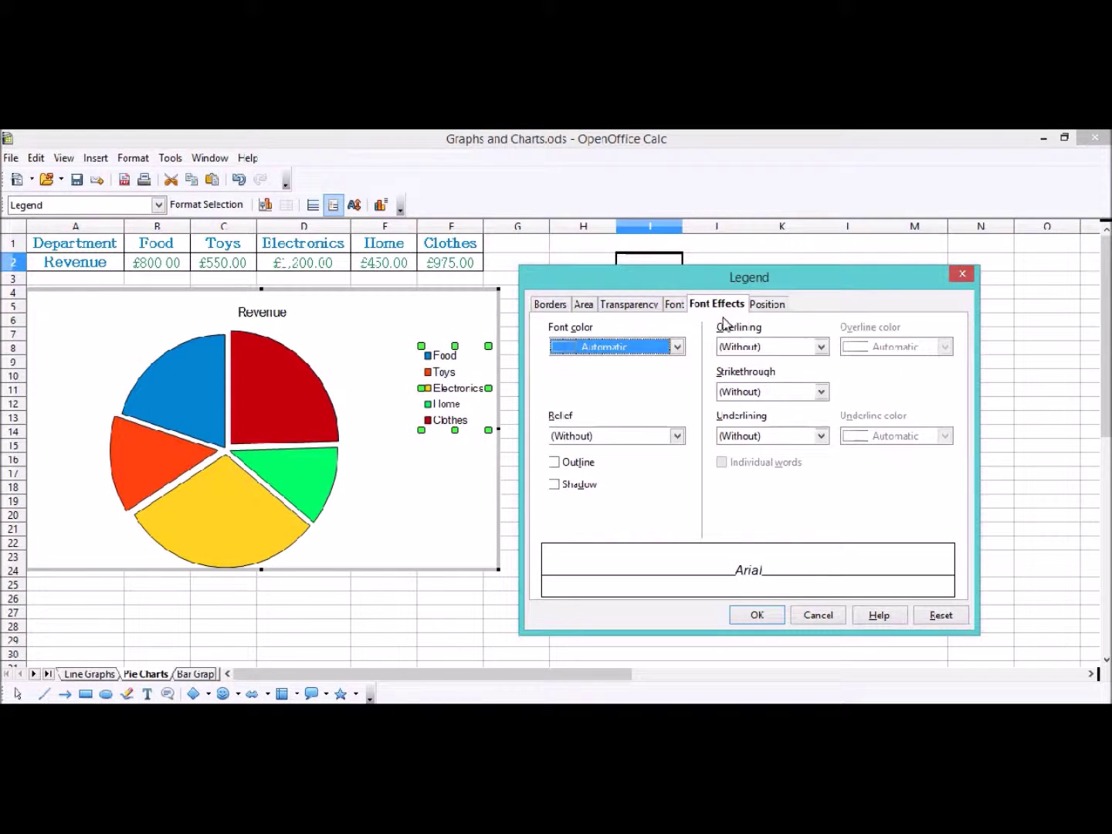
{"action": "left_click", "coordinate": [678, 347]}
{"action": "left_click_drag", "start_coordinate": [678, 378], "coordinate": [676, 391]}
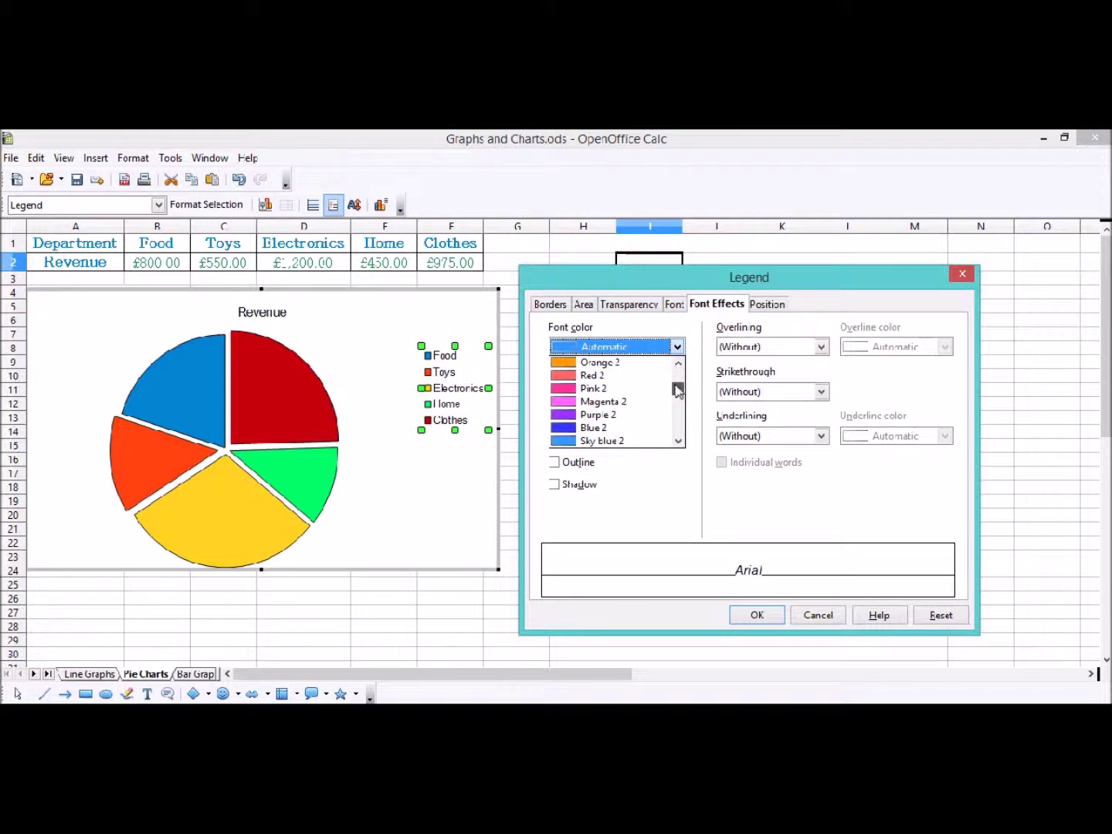
{"action": "left_click", "coordinate": [611, 427]}
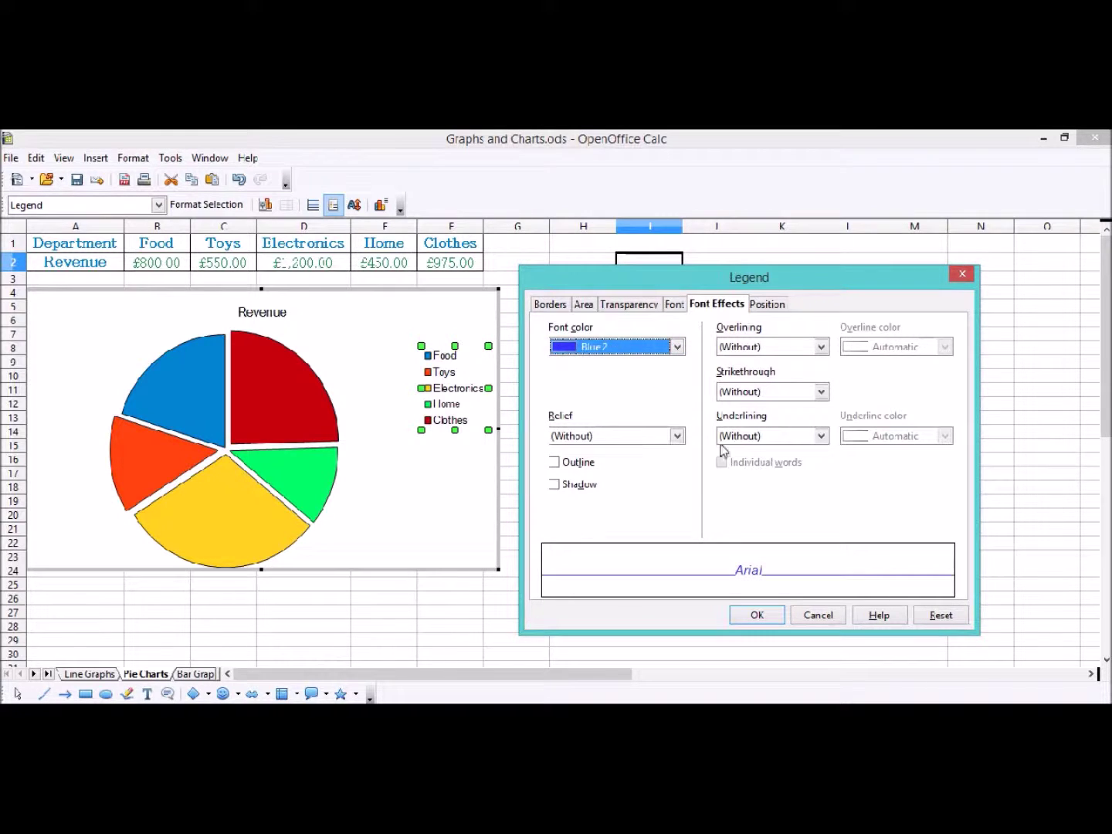
{"action": "left_click", "coordinate": [610, 308]}
{"action": "left_click", "coordinate": [674, 305]}
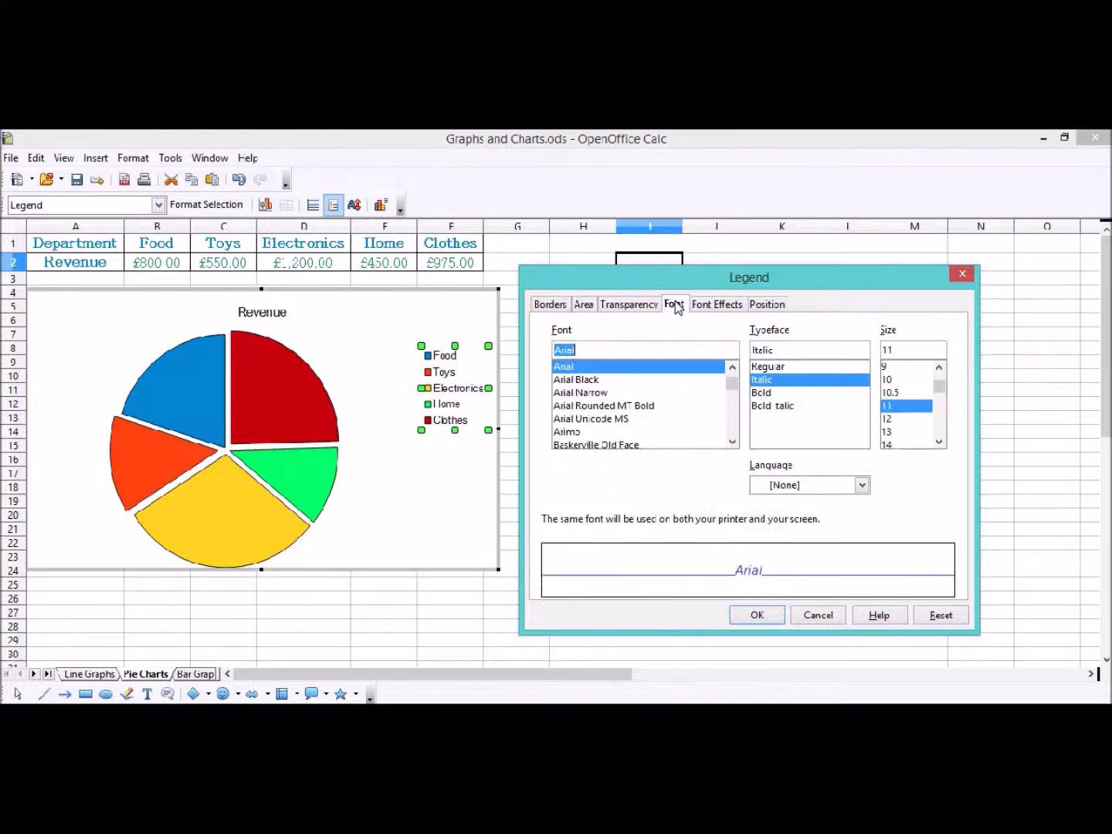
{"action": "left_click", "coordinate": [763, 304]}
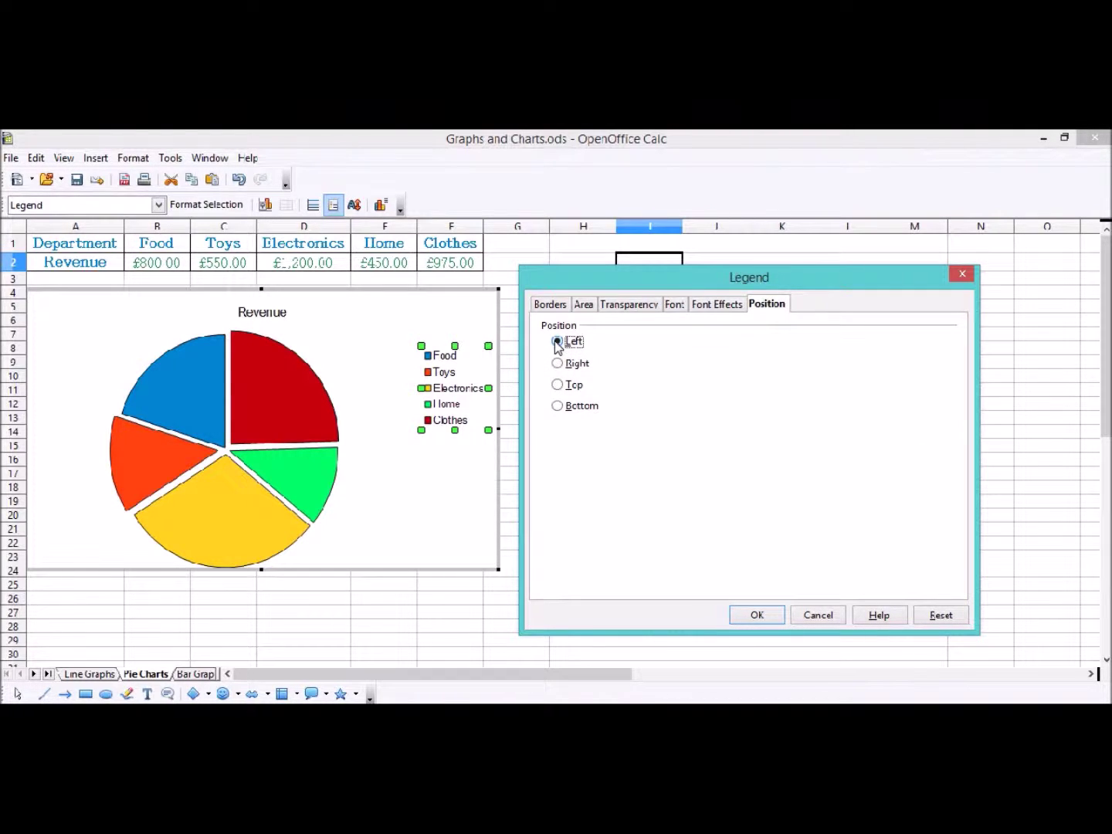
{"action": "left_click", "coordinate": [558, 364]}
{"action": "left_click", "coordinate": [775, 616]}
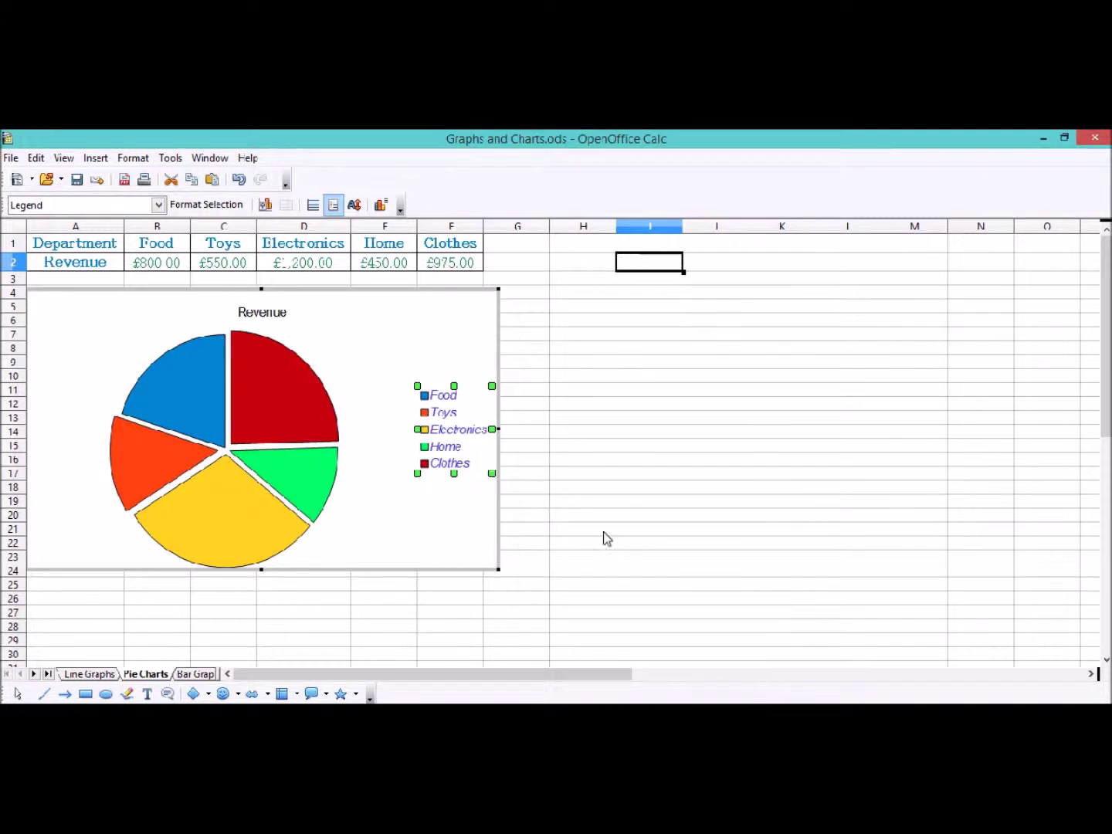
Step: Re-enter pie chart editing and delete the legend
{"action": "left_click", "coordinate": [550, 423]}
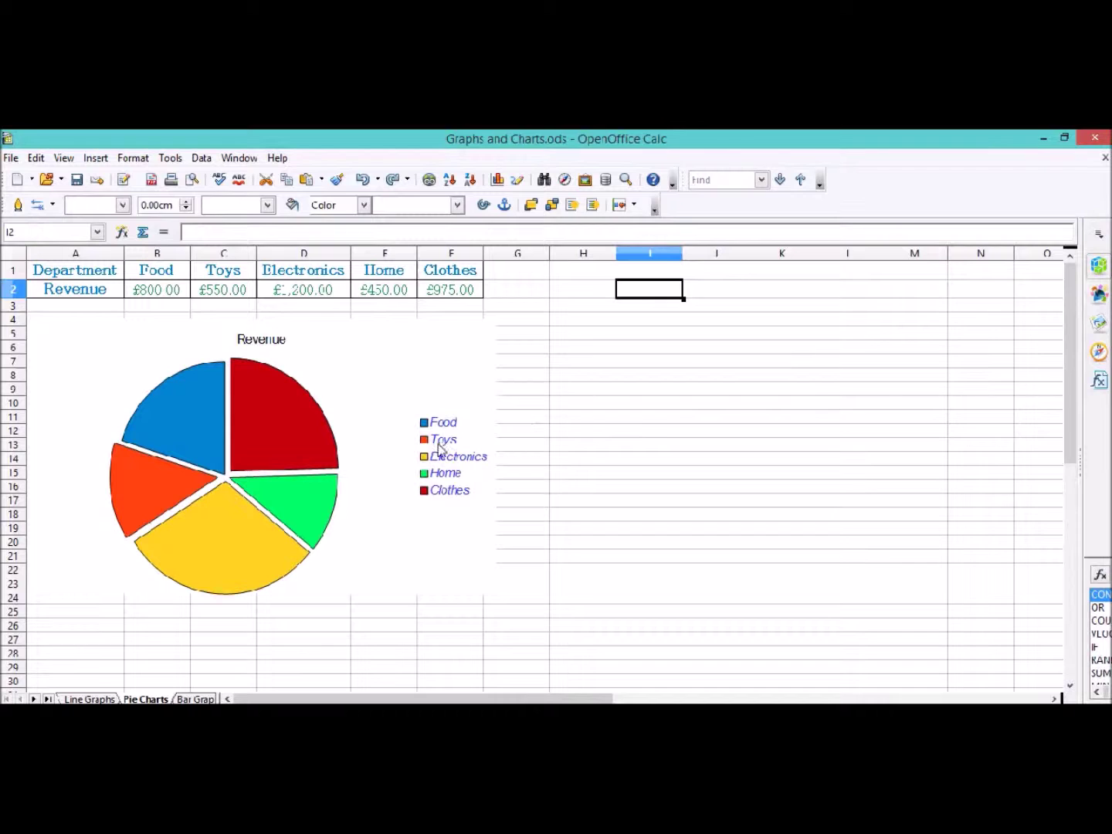
{"action": "left_click", "coordinate": [440, 454]}
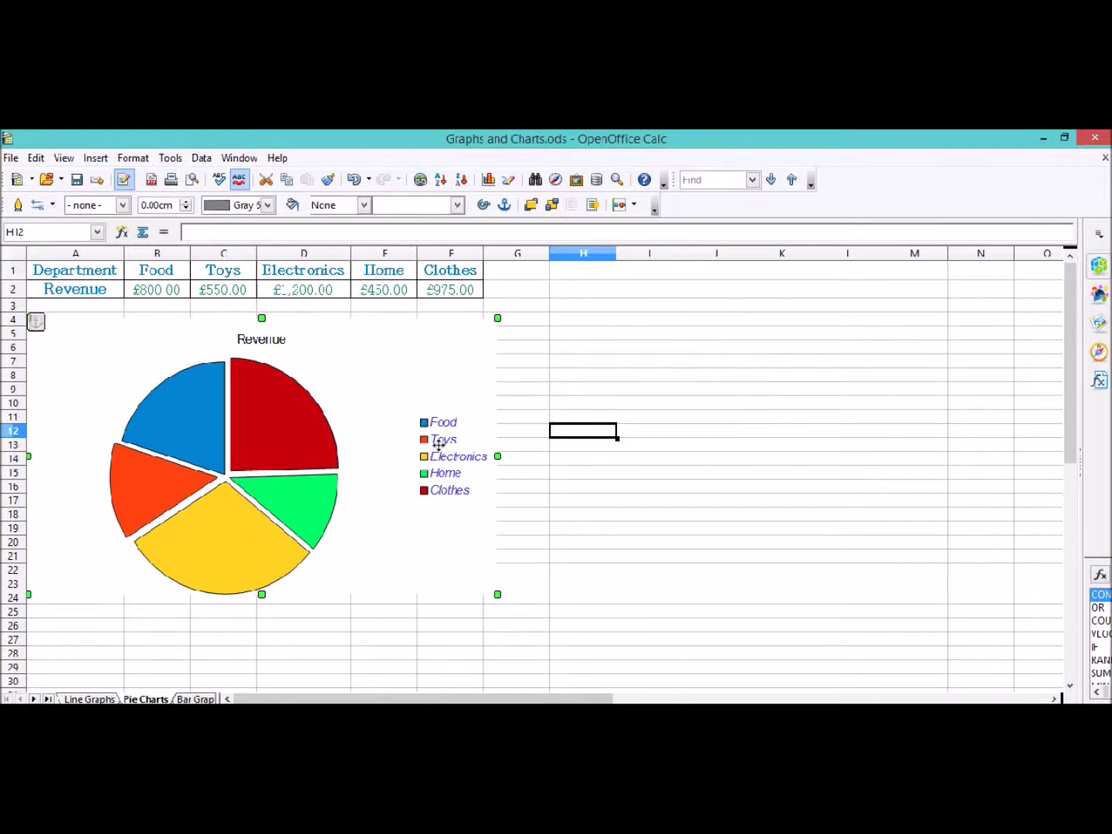
{"action": "double_click", "coordinate": [427, 383]}
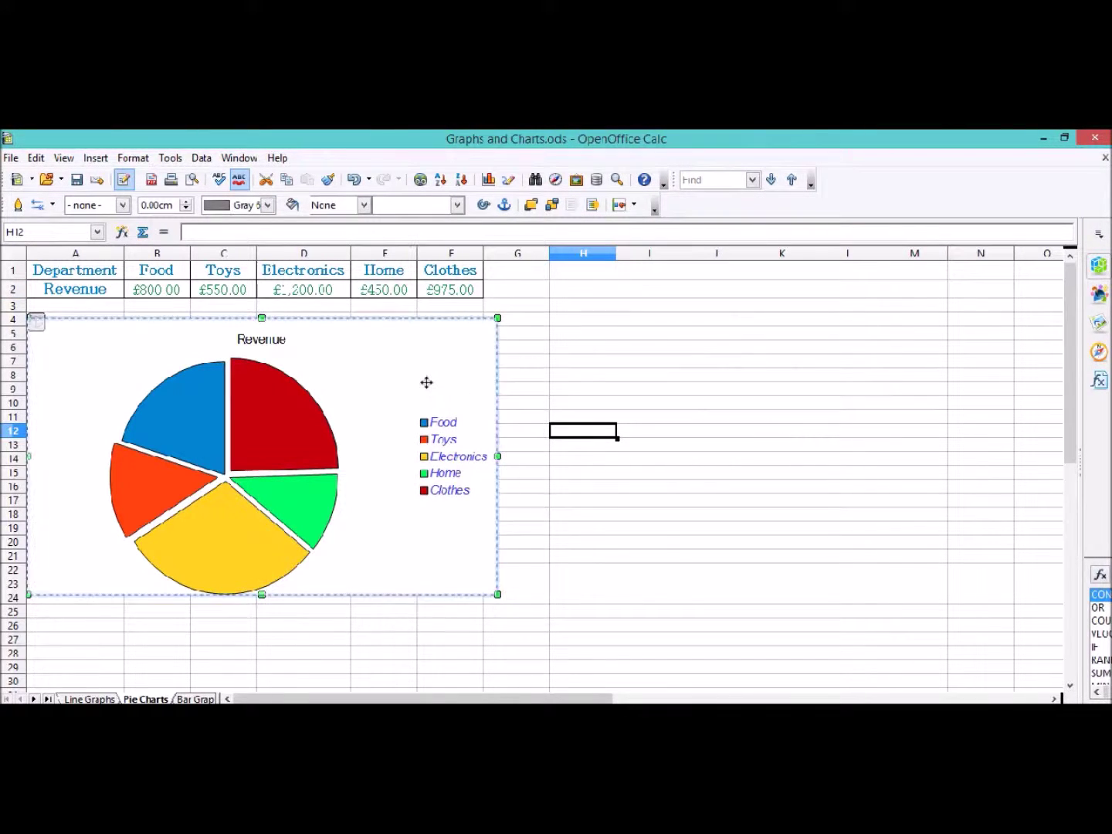
{"action": "left_click", "coordinate": [438, 442]}
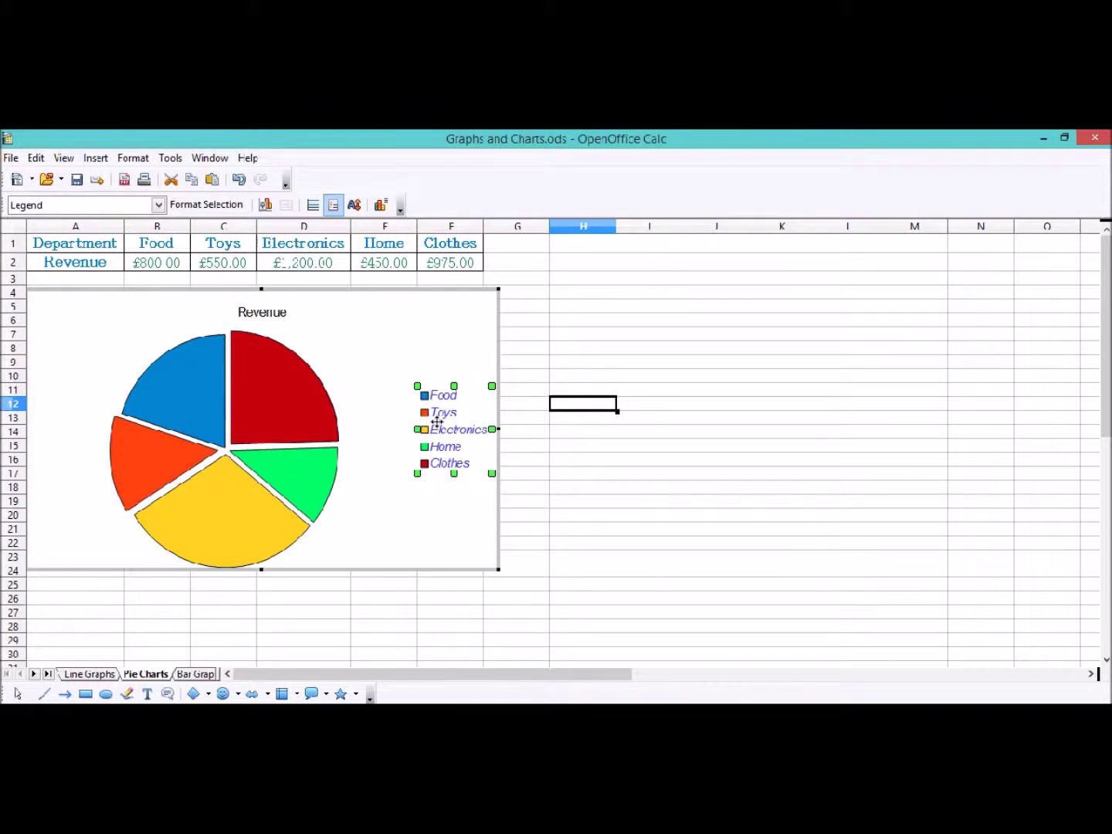
{"action": "key", "text": "Delete"}
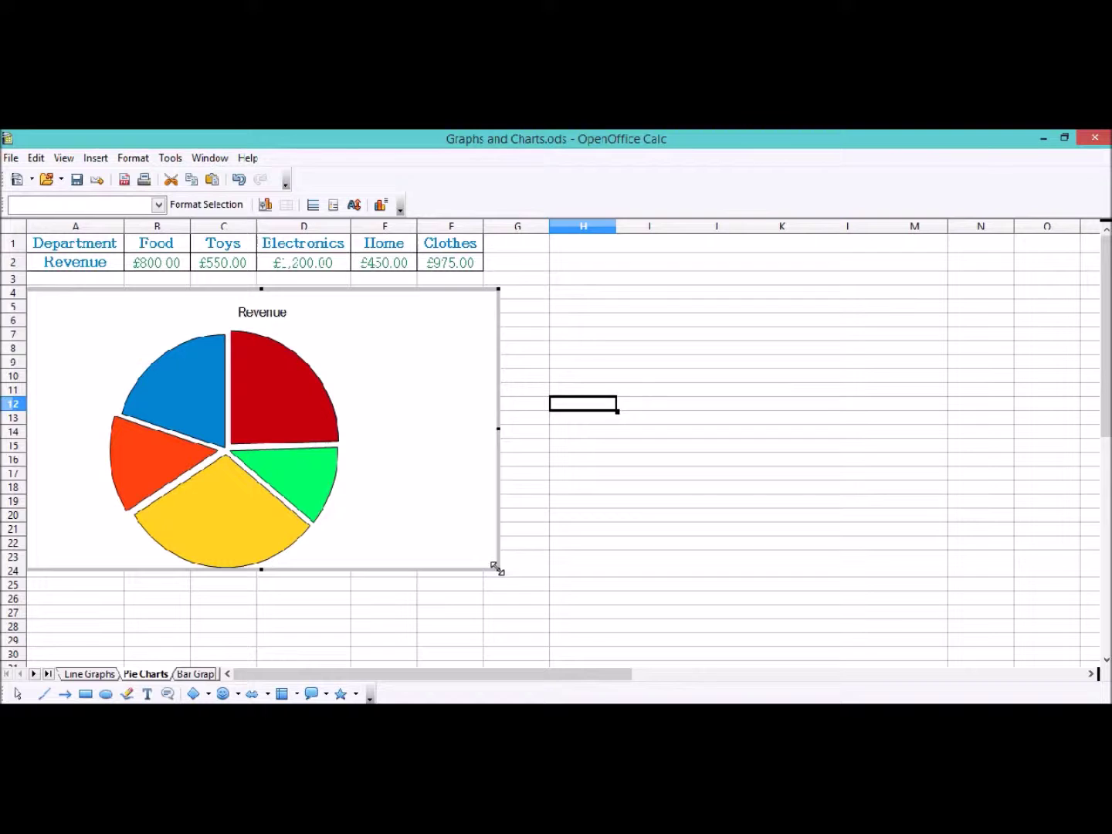
Step: Restore the deleted legend with Edit > Undo and move to the Bar Graphs sheet
{"action": "left_click_drag", "start_coordinate": [497, 569], "coordinate": [438, 556]}
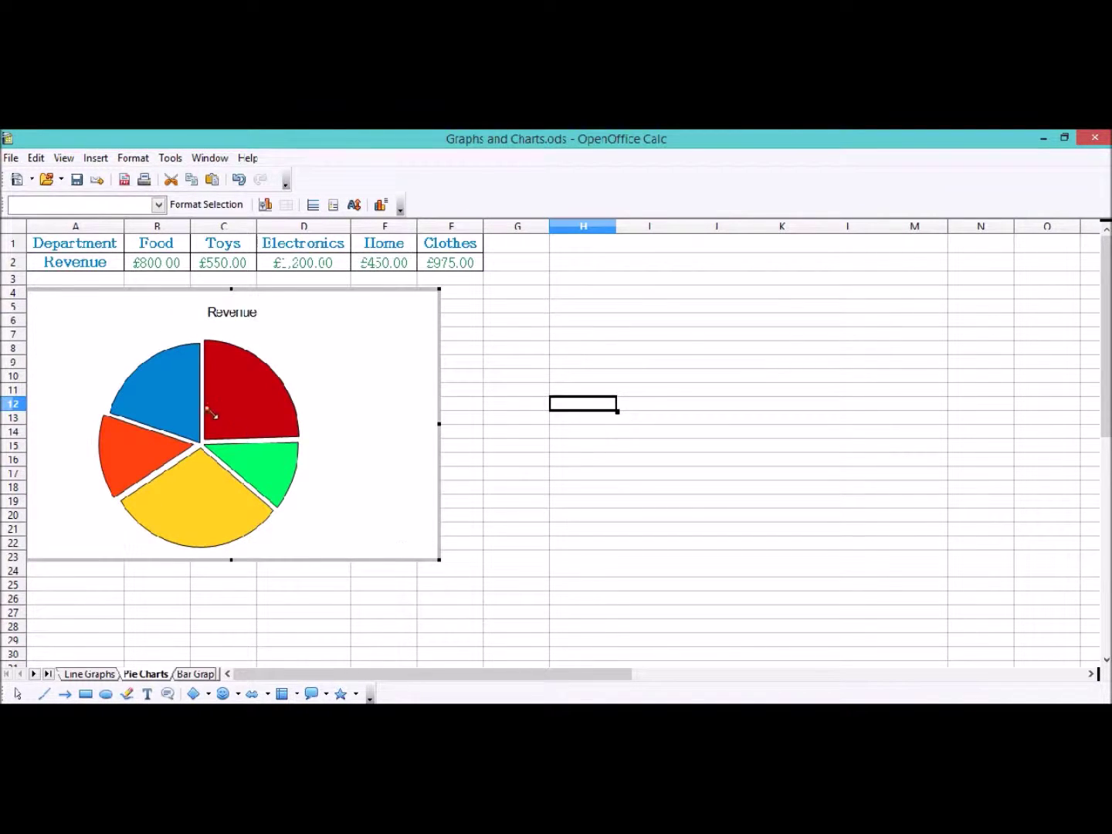
{"action": "left_click", "coordinate": [37, 158]}
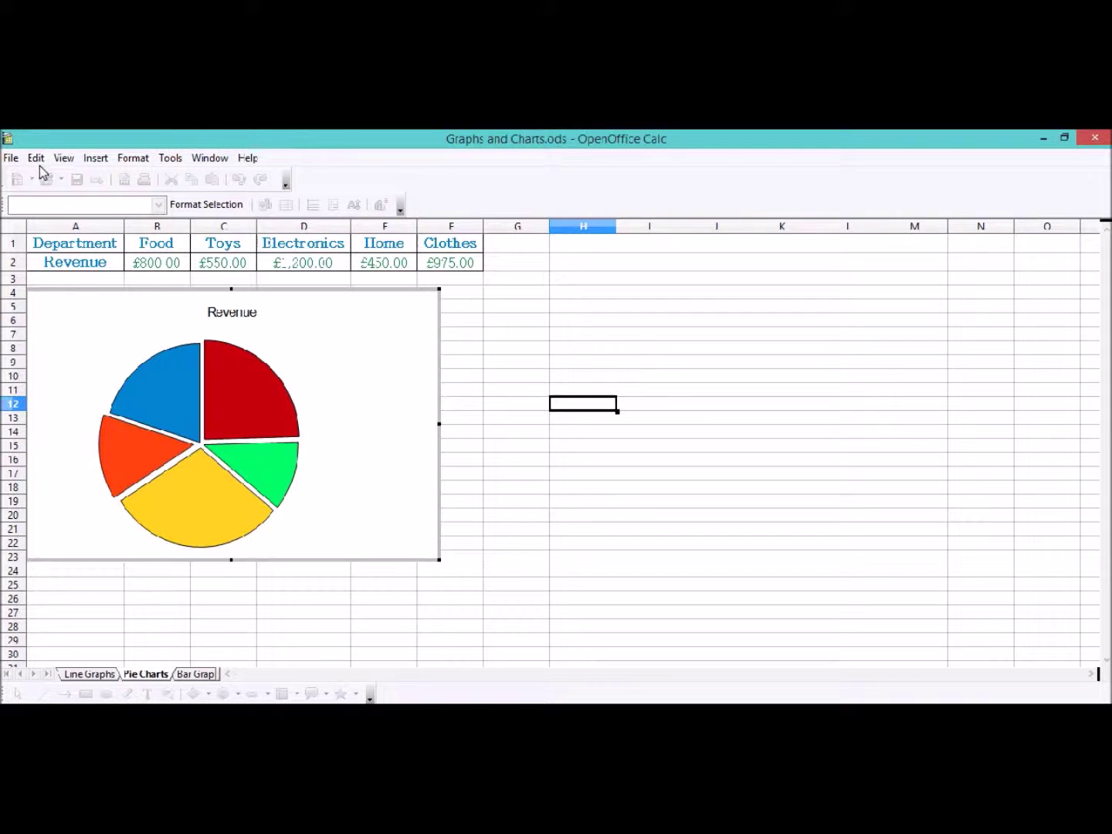
{"action": "left_click", "coordinate": [46, 177]}
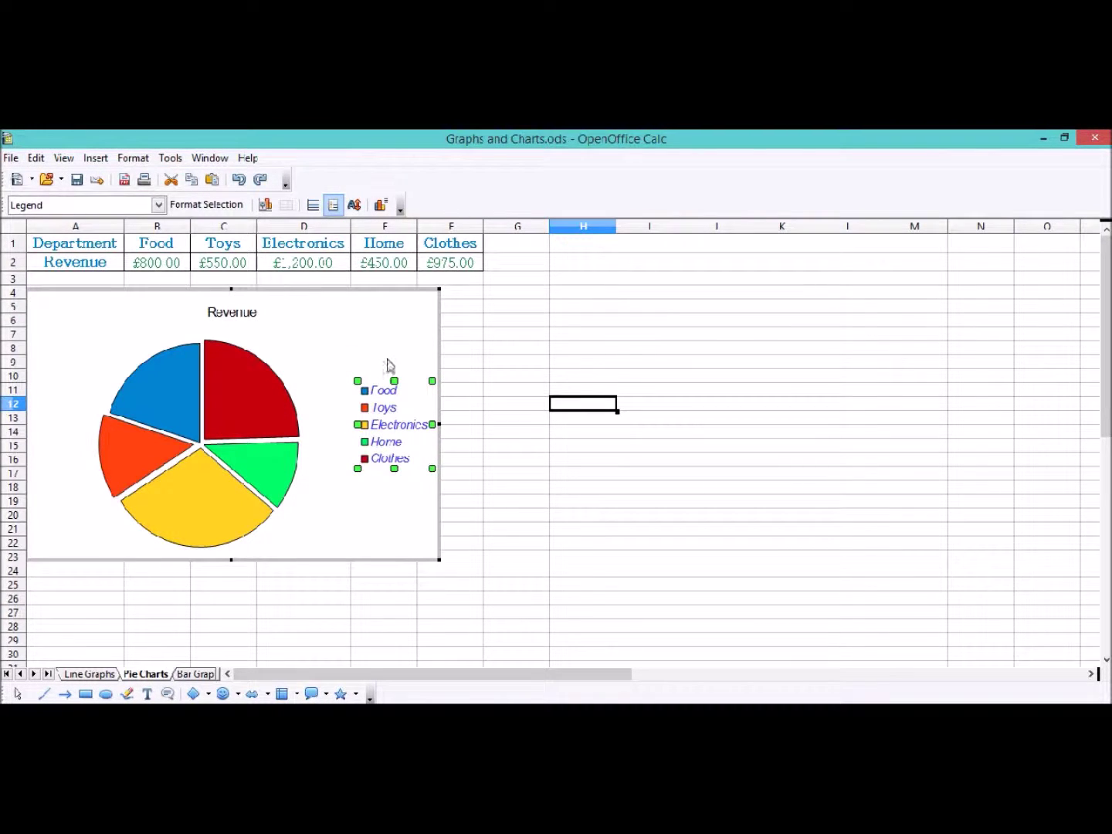
{"action": "left_click", "coordinate": [397, 313]}
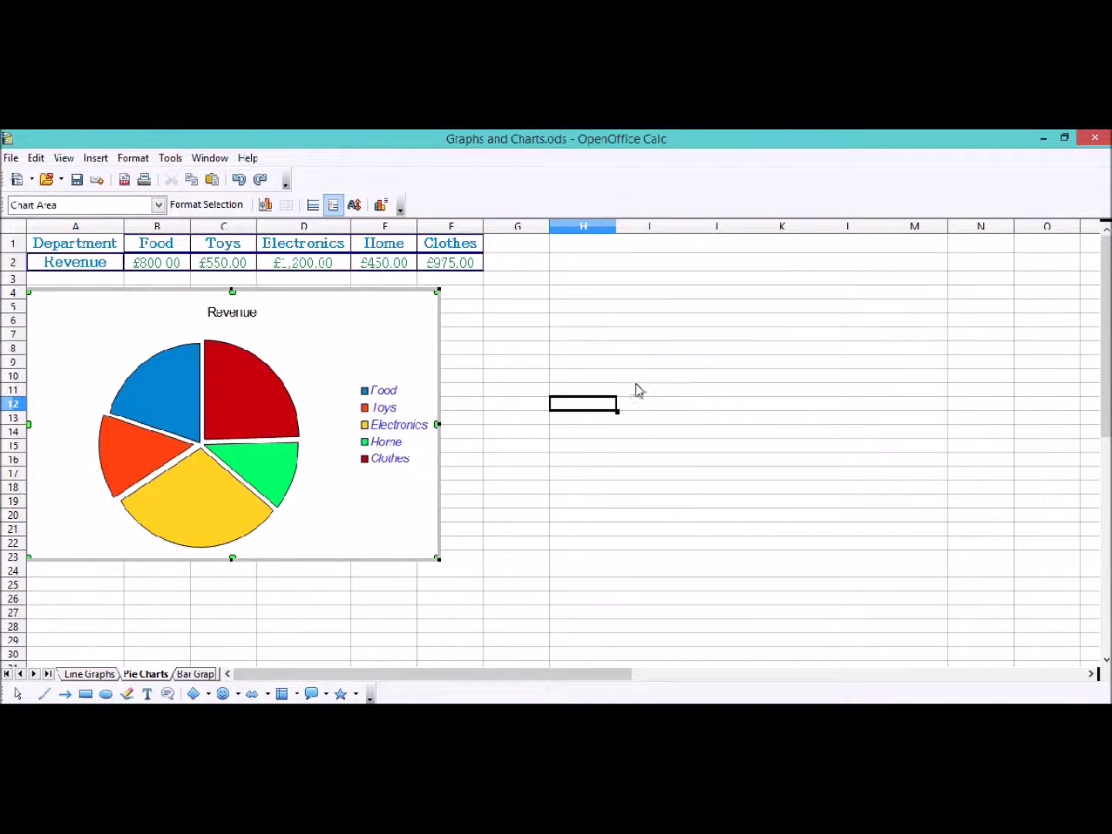
{"action": "left_click", "coordinate": [195, 674]}
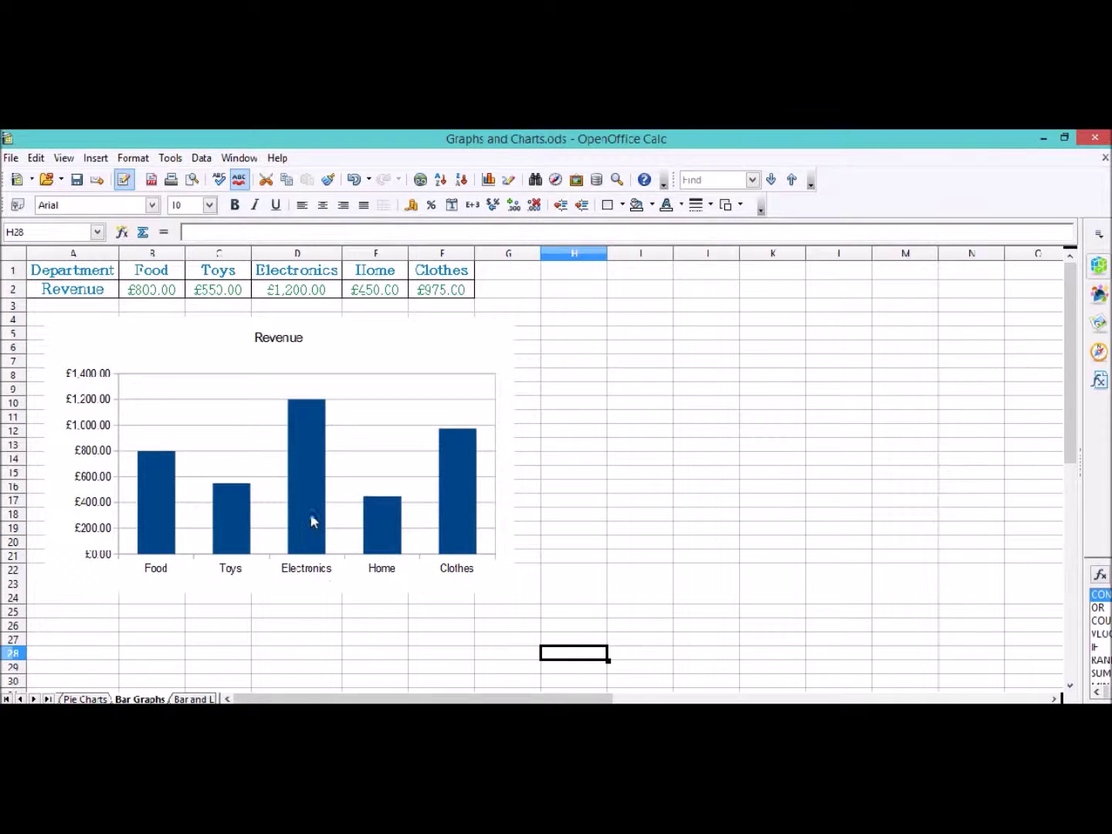
Step: Fill the Electronics bar of the Revenue chart with orange Chart 2
{"action": "double_click", "coordinate": [303, 453]}
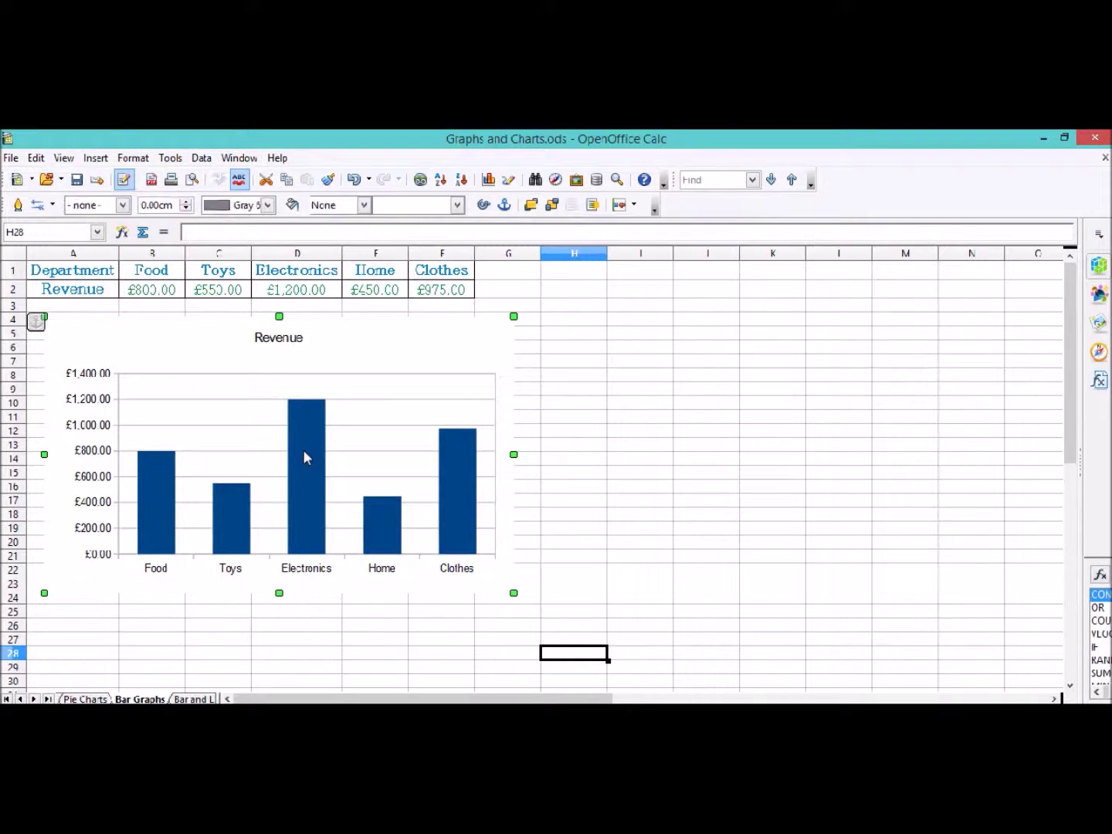
{"action": "left_click", "coordinate": [304, 452]}
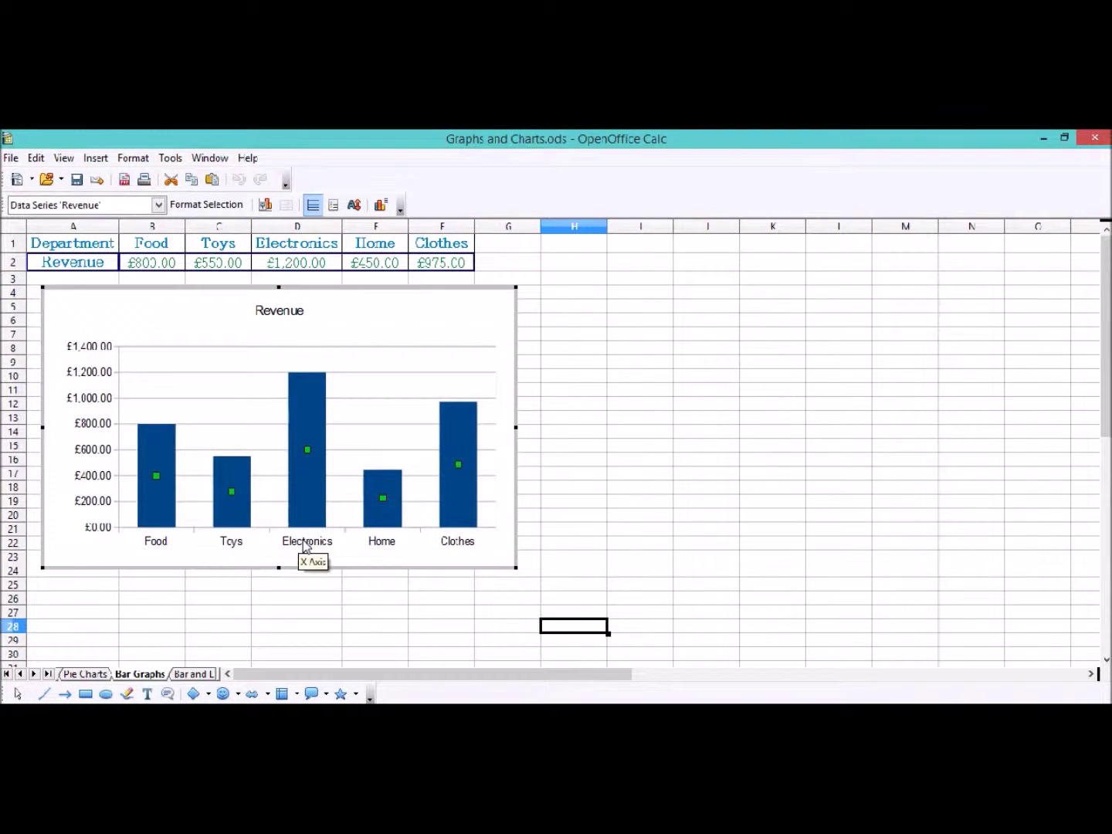
{"action": "left_click", "coordinate": [303, 505]}
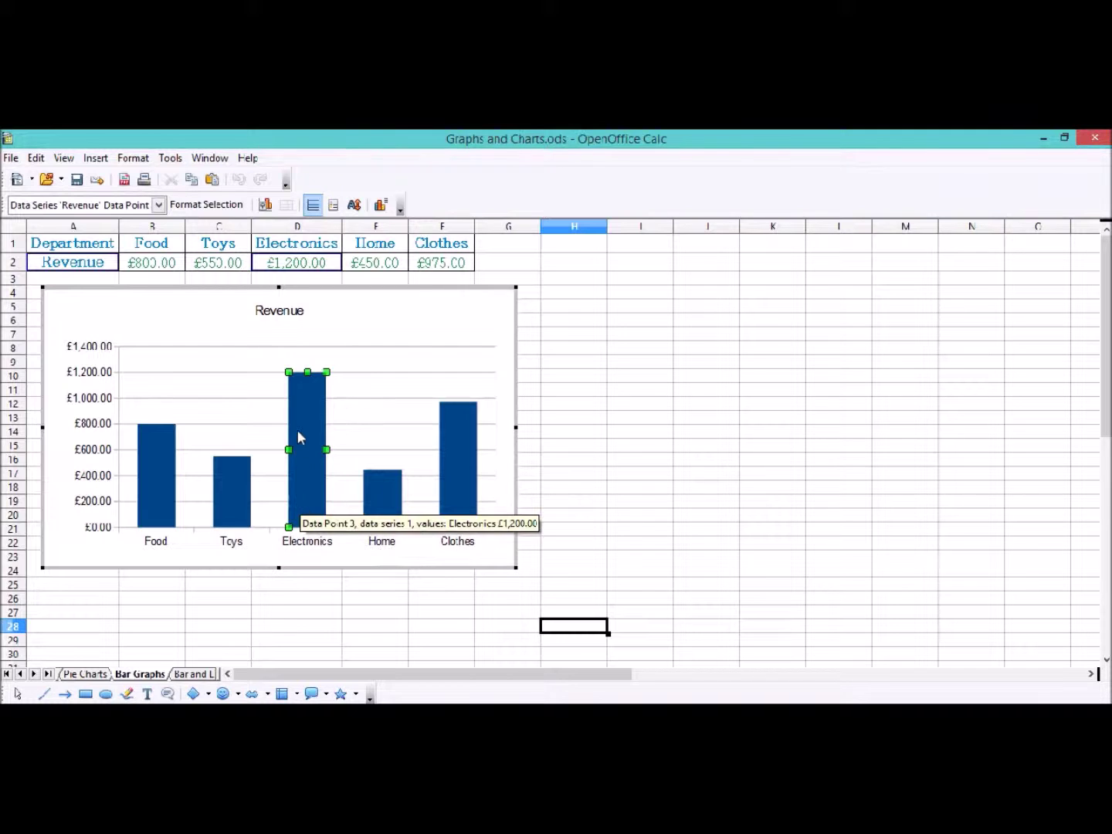
{"action": "right_click", "coordinate": [307, 403]}
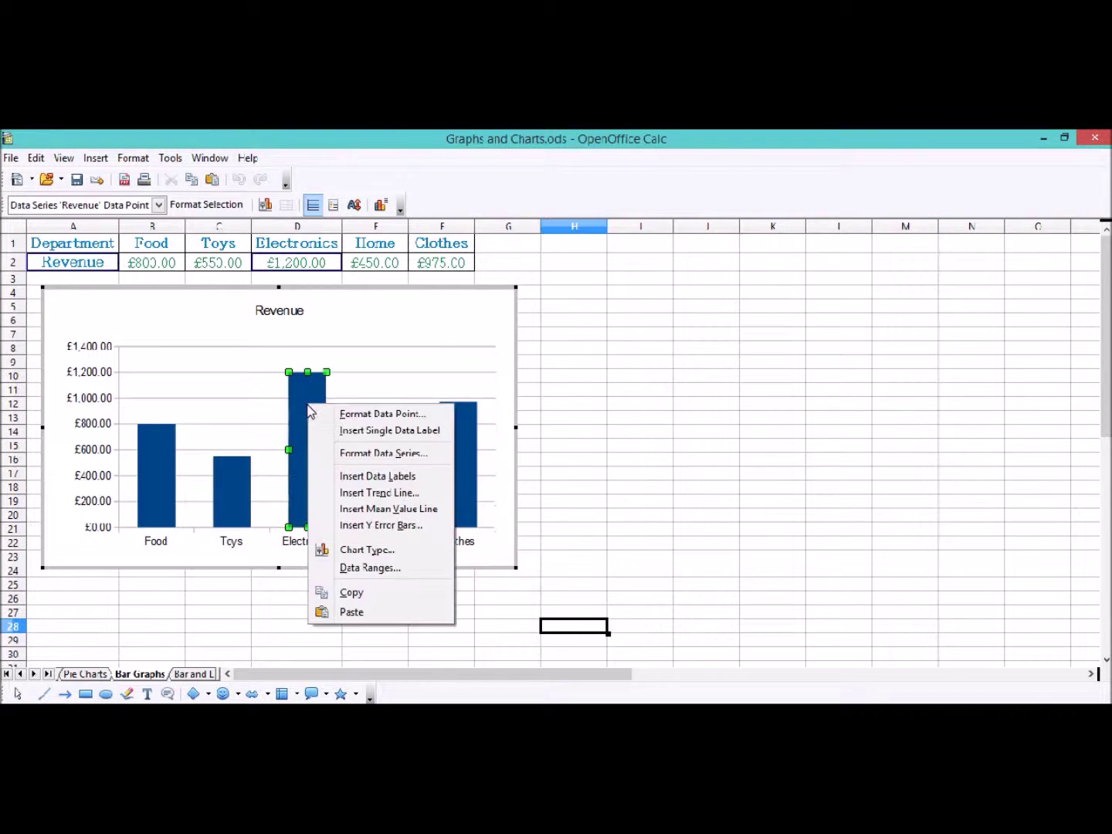
{"action": "left_click", "coordinate": [349, 415]}
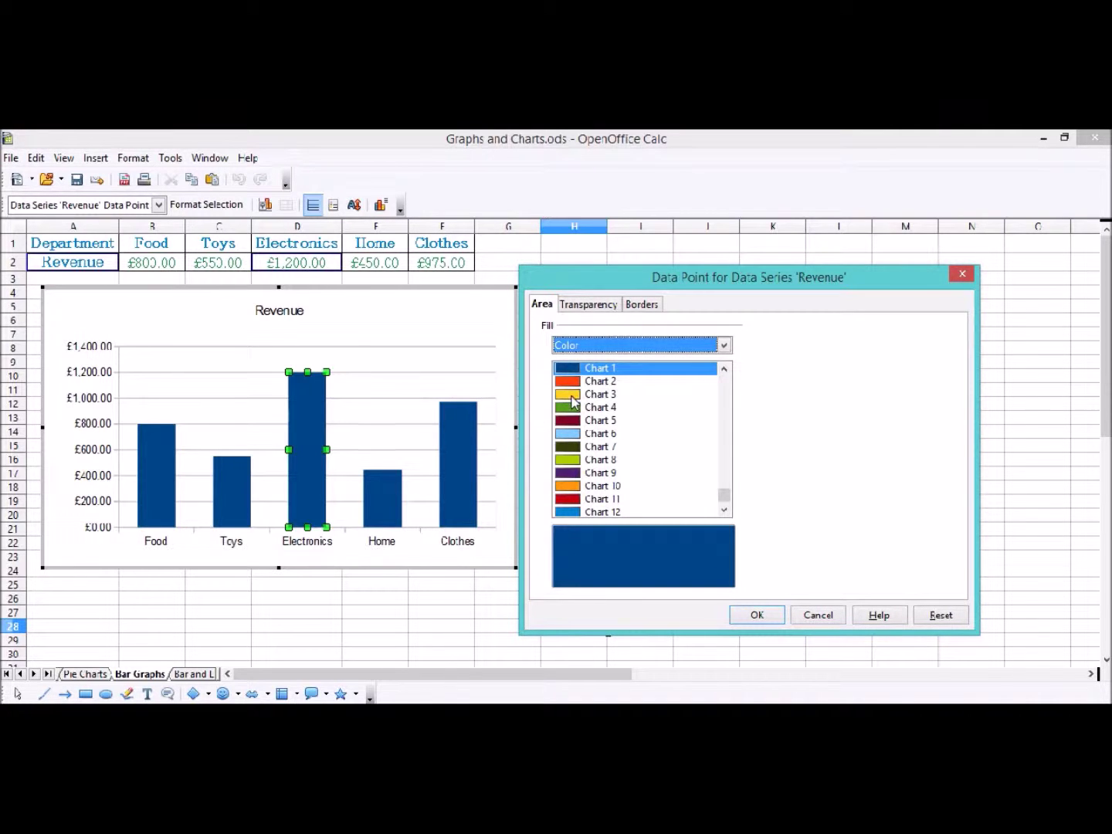
{"action": "left_click", "coordinate": [603, 383]}
{"action": "left_click", "coordinate": [755, 616]}
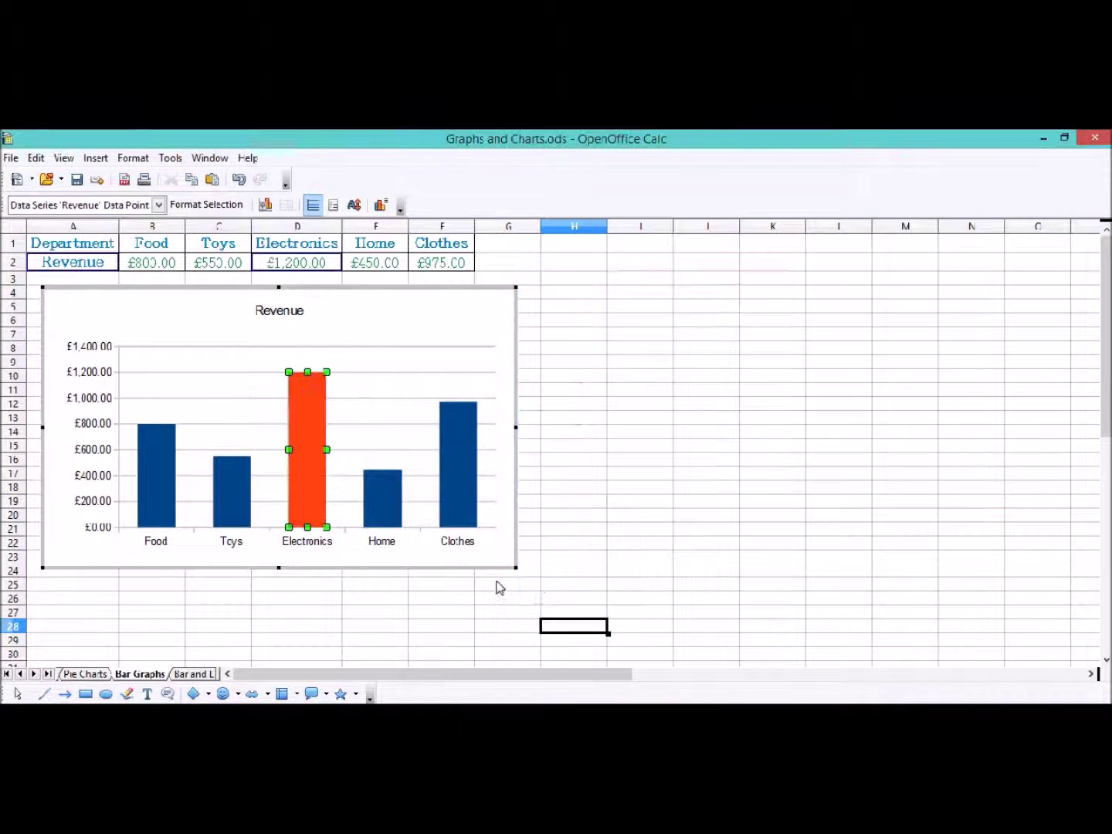
Step: Fill the Toys bar light blue (Chart 12) and the Food bar lime (Chart 8)
{"action": "left_click", "coordinate": [238, 484]}
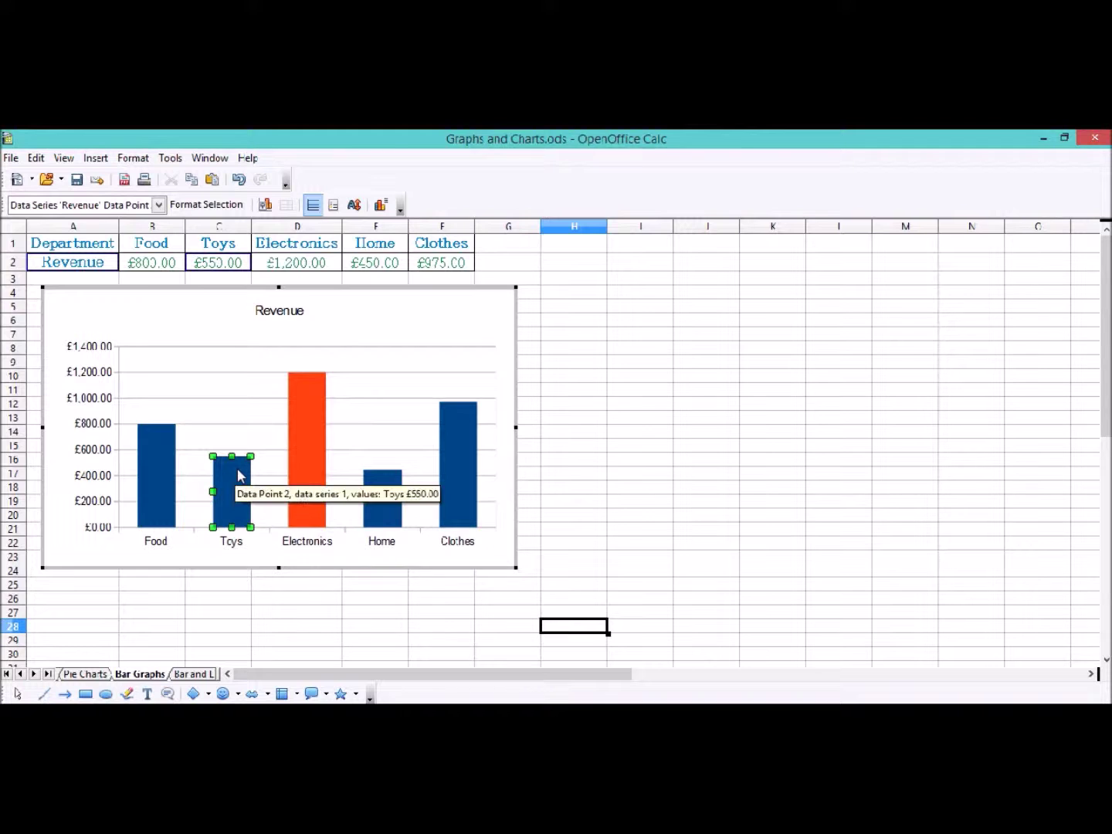
{"action": "right_click", "coordinate": [240, 471]}
{"action": "left_click", "coordinate": [312, 483]}
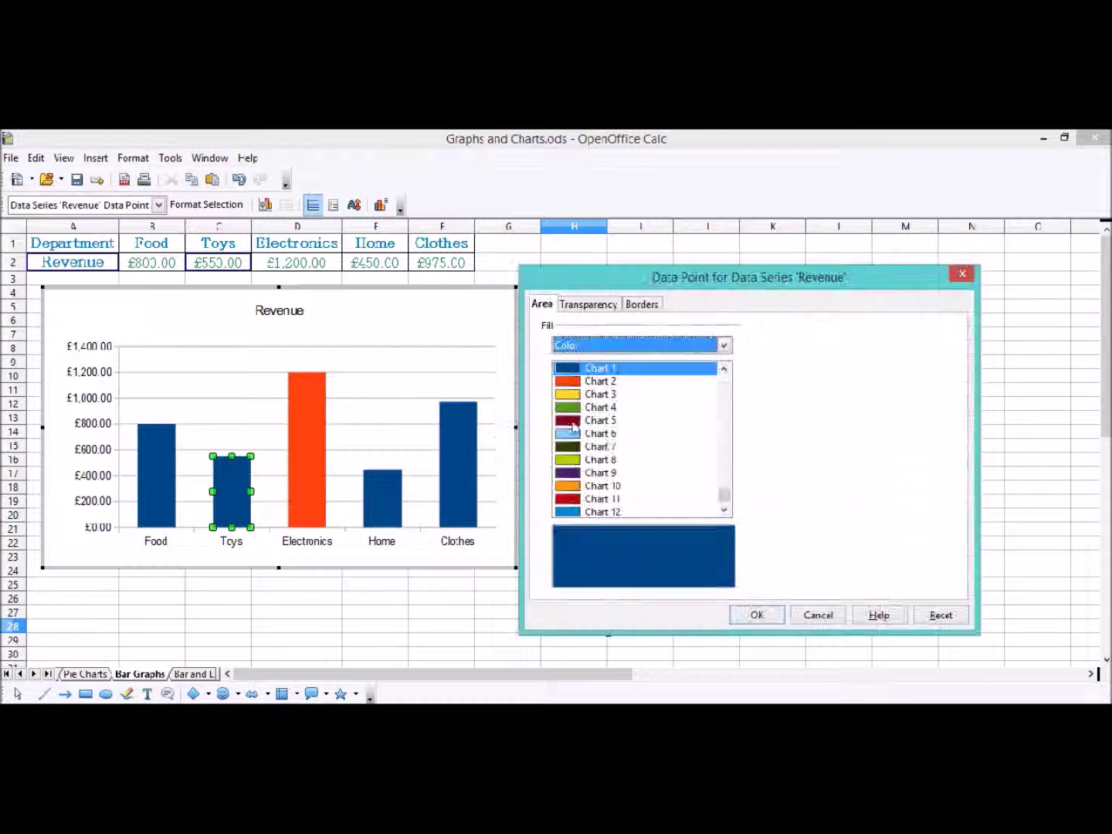
{"action": "scroll", "coordinate": [614, 479], "scroll_direction": "down", "scroll_amount": 1}
{"action": "left_click", "coordinate": [604, 500]}
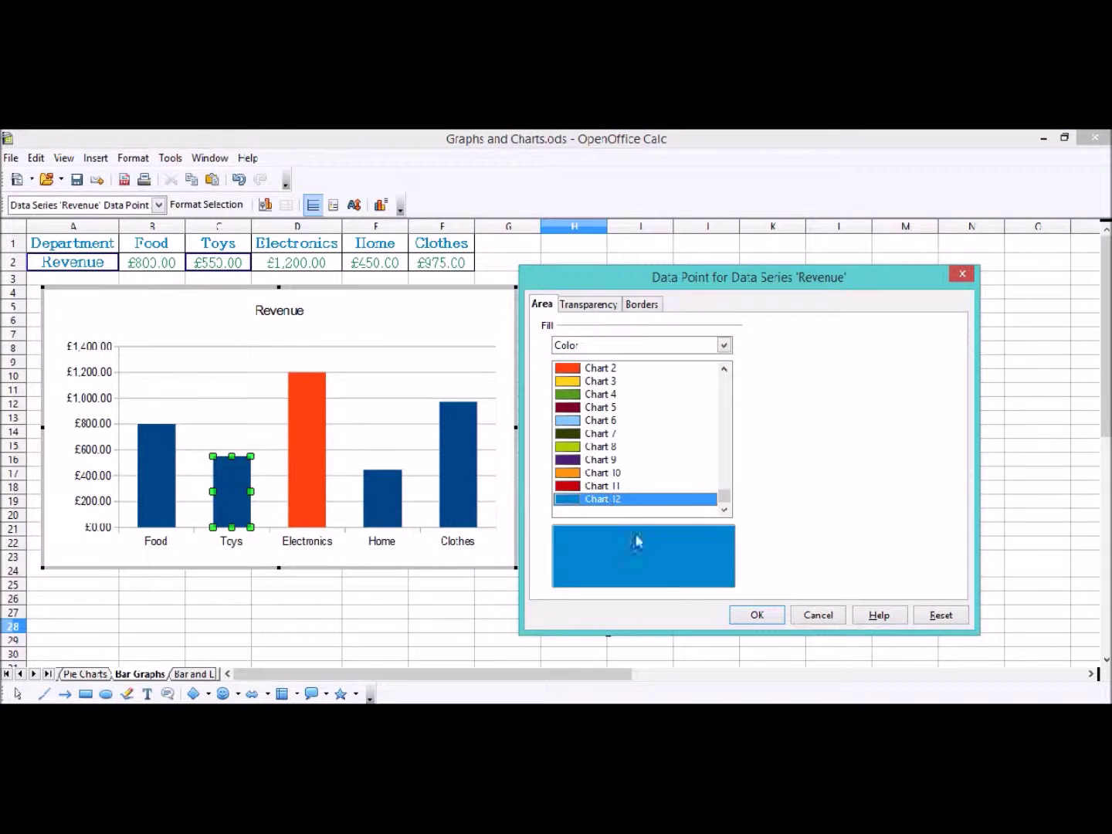
{"action": "left_click", "coordinate": [769, 618]}
{"action": "left_click", "coordinate": [154, 485]}
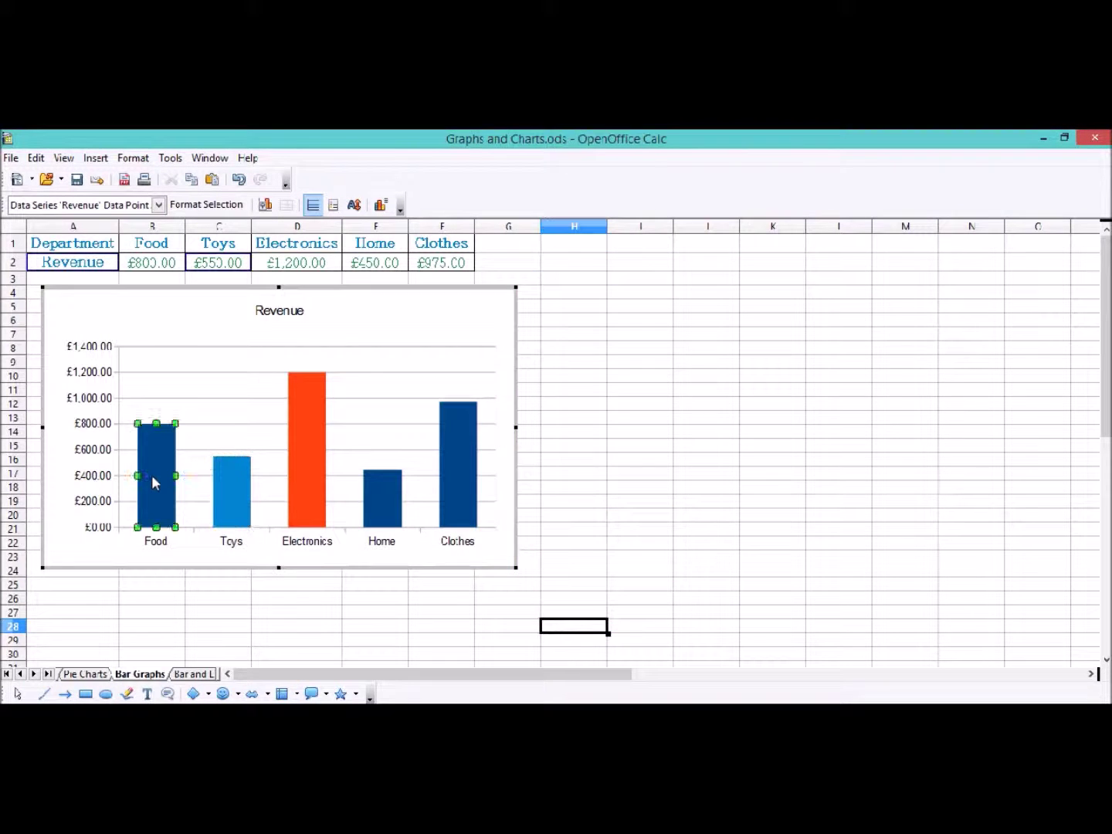
{"action": "right_click", "coordinate": [159, 456]}
{"action": "left_click", "coordinate": [284, 460]}
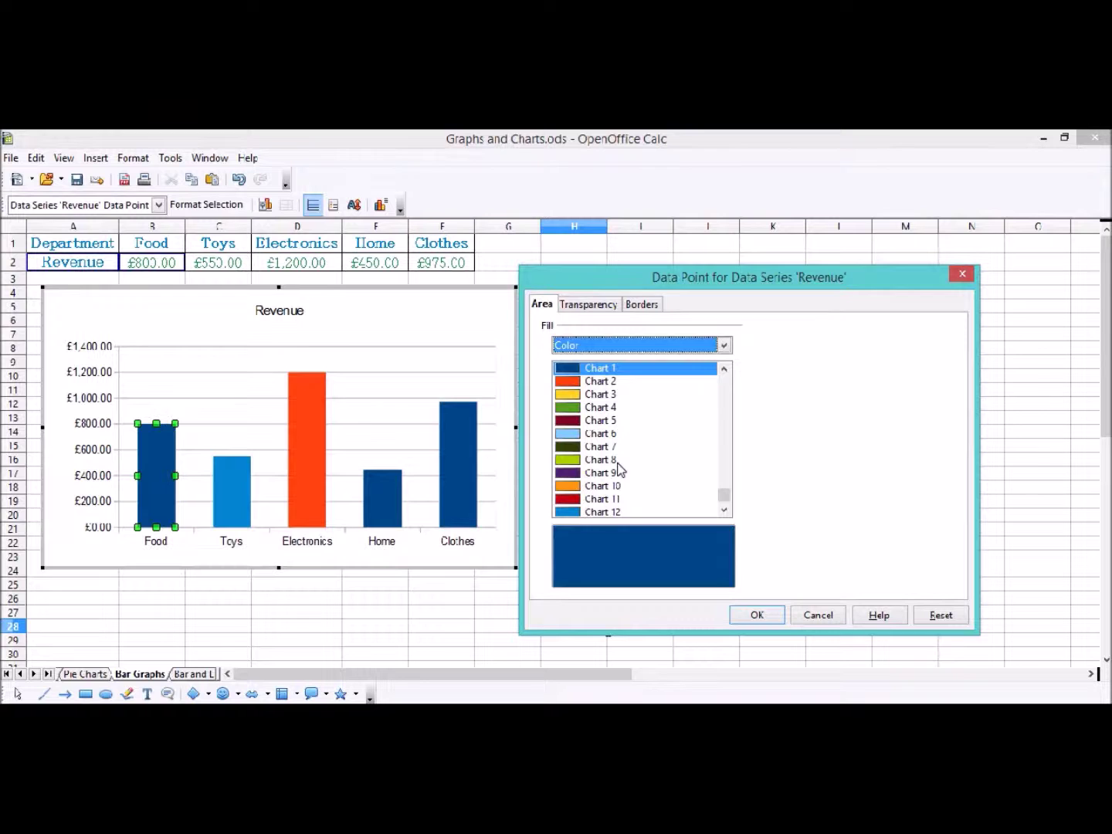
{"action": "left_click", "coordinate": [617, 462]}
{"action": "left_click", "coordinate": [769, 616]}
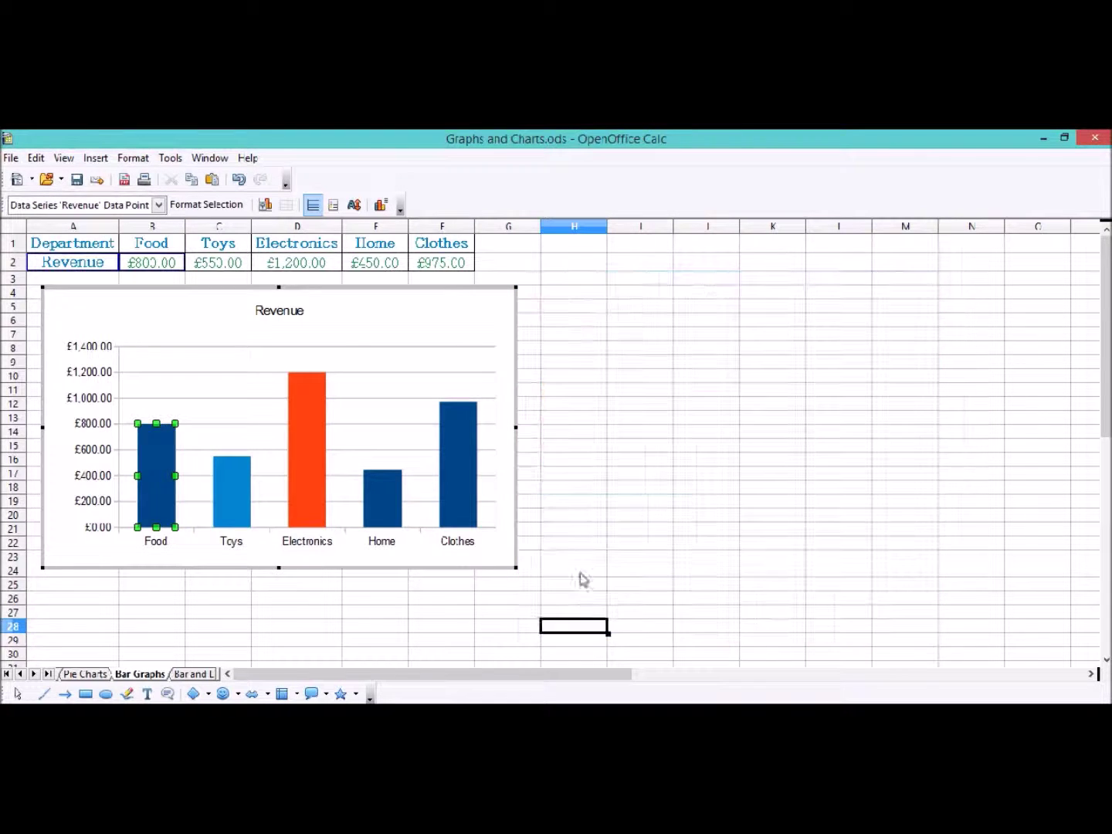
Step: Fill the Home bar yellow (Chart 3) and the Clothes bar Salmon
{"action": "left_click", "coordinate": [386, 511]}
{"action": "right_click", "coordinate": [384, 504]}
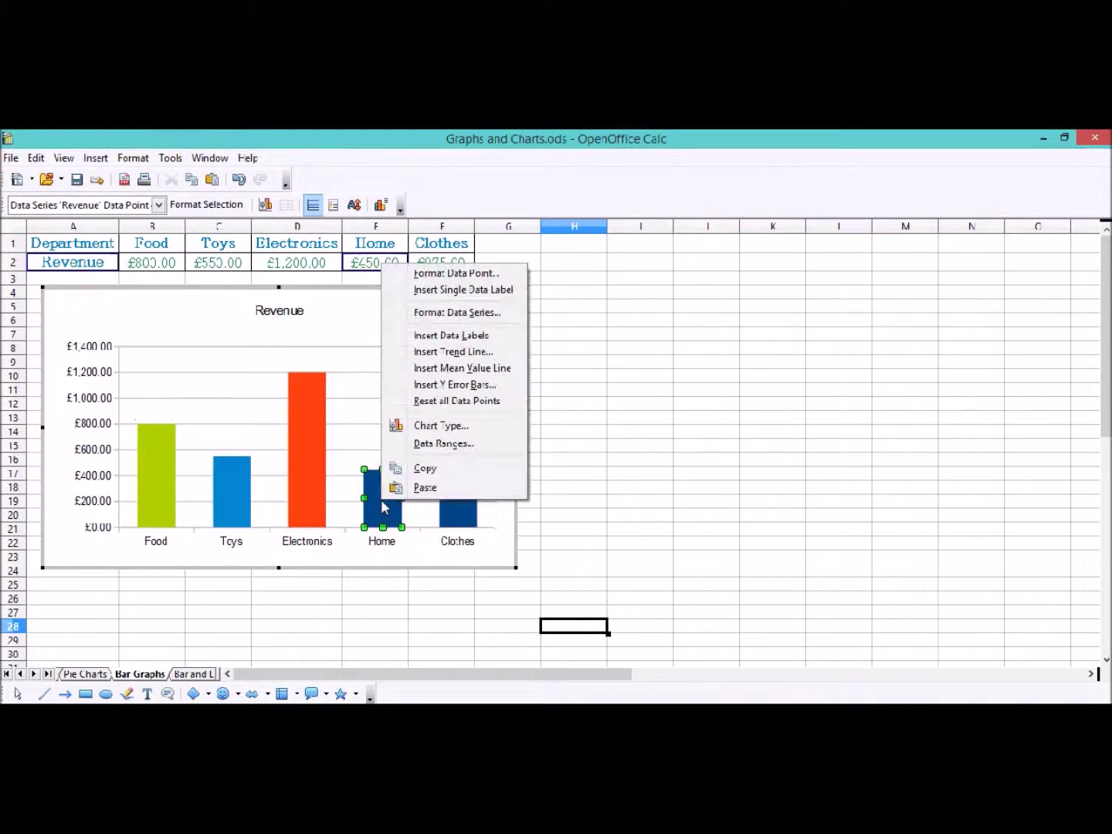
{"action": "left_click", "coordinate": [455, 273]}
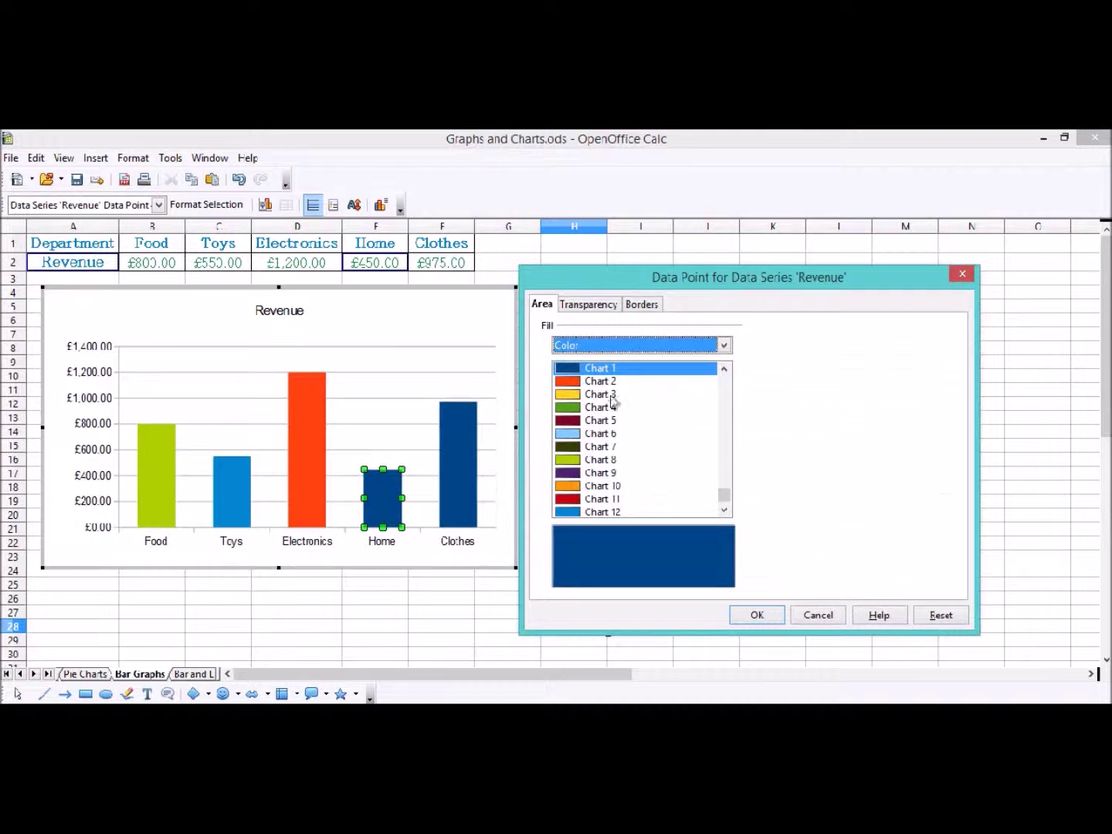
{"action": "left_click", "coordinate": [610, 395]}
{"action": "left_click", "coordinate": [756, 616]}
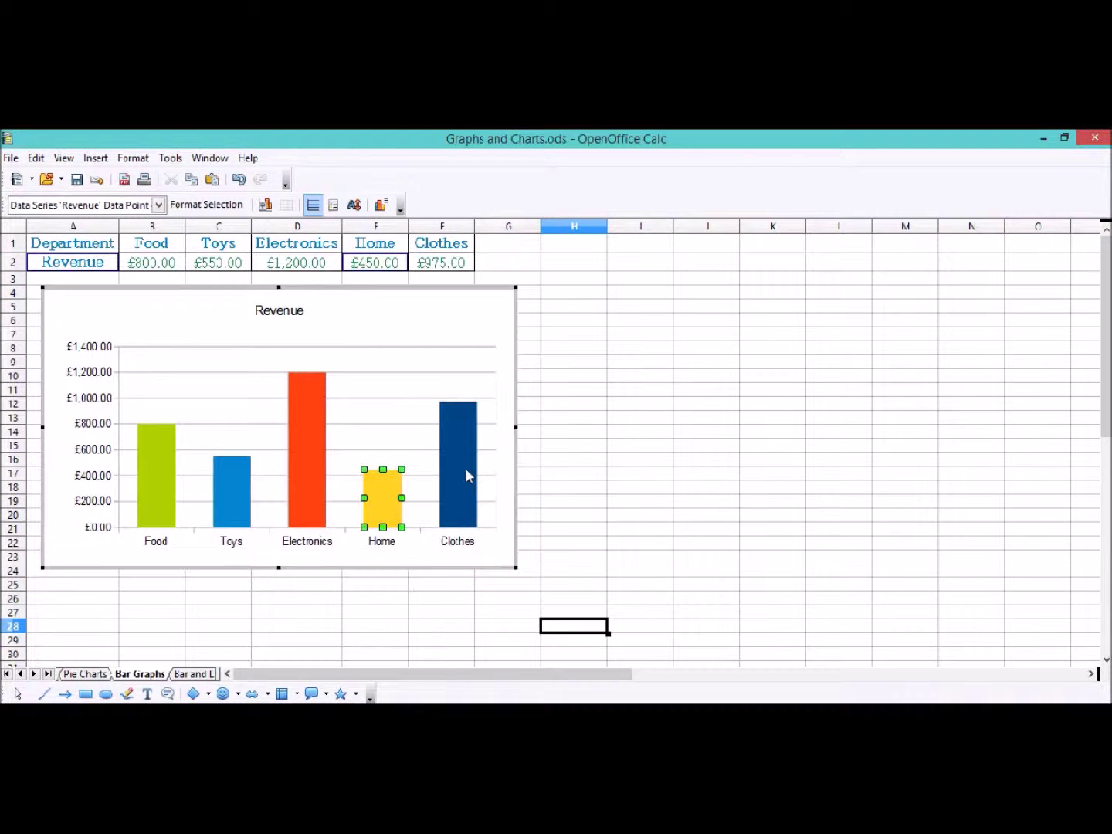
{"action": "left_click", "coordinate": [462, 470]}
{"action": "right_click", "coordinate": [463, 469]}
{"action": "left_click", "coordinate": [556, 478]}
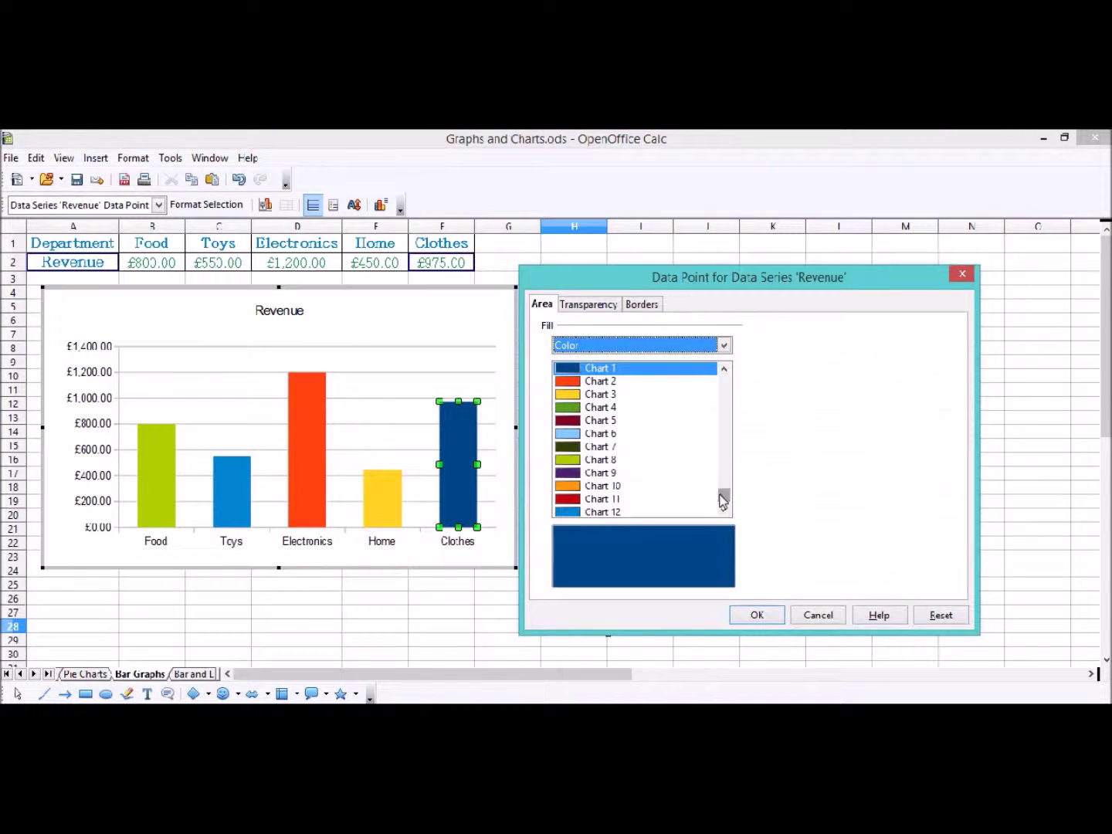
{"action": "left_click_drag", "start_coordinate": [725, 496], "coordinate": [726, 499]}
{"action": "left_click", "coordinate": [622, 434]}
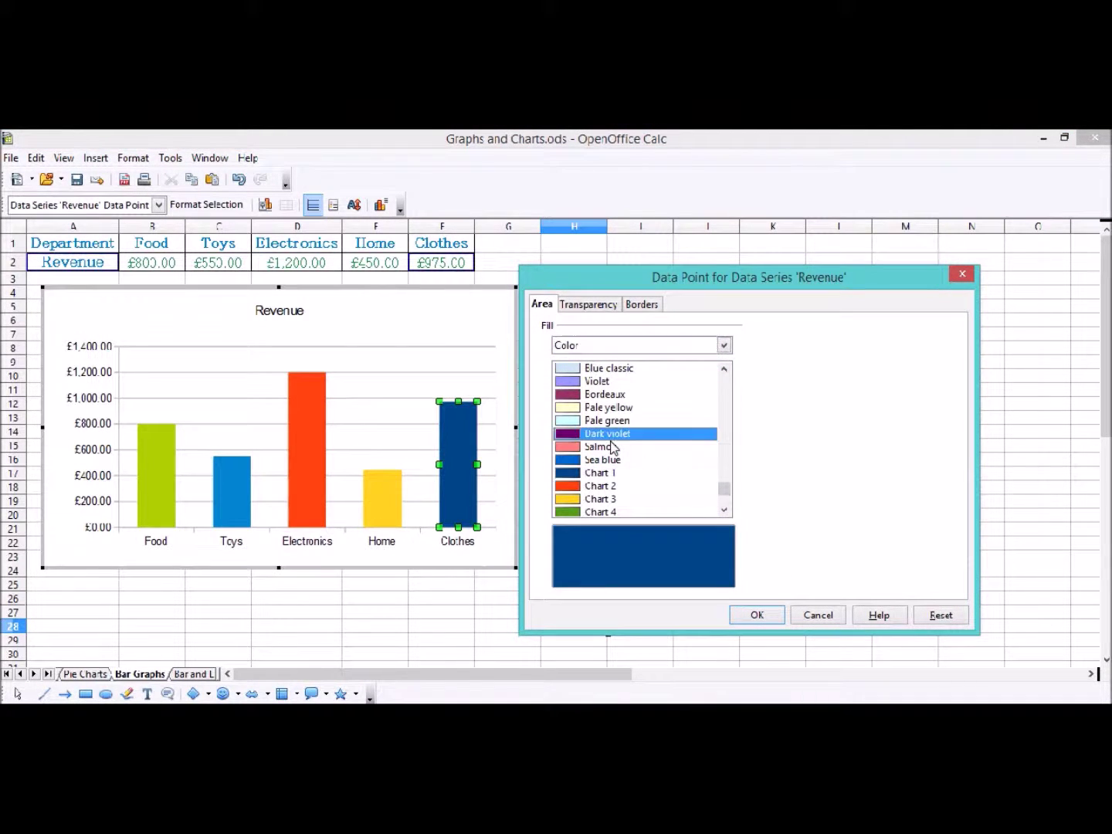
{"action": "left_click", "coordinate": [614, 447]}
{"action": "left_click", "coordinate": [738, 616]}
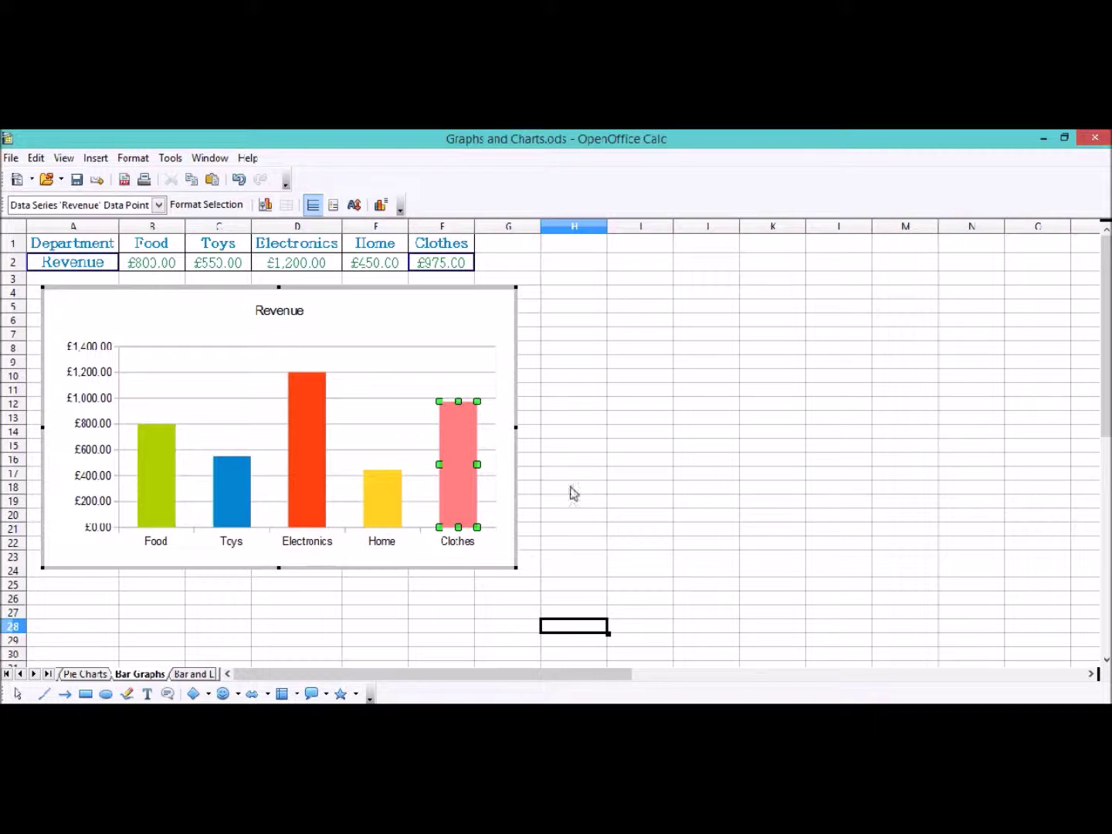
{"action": "left_click", "coordinate": [559, 448]}
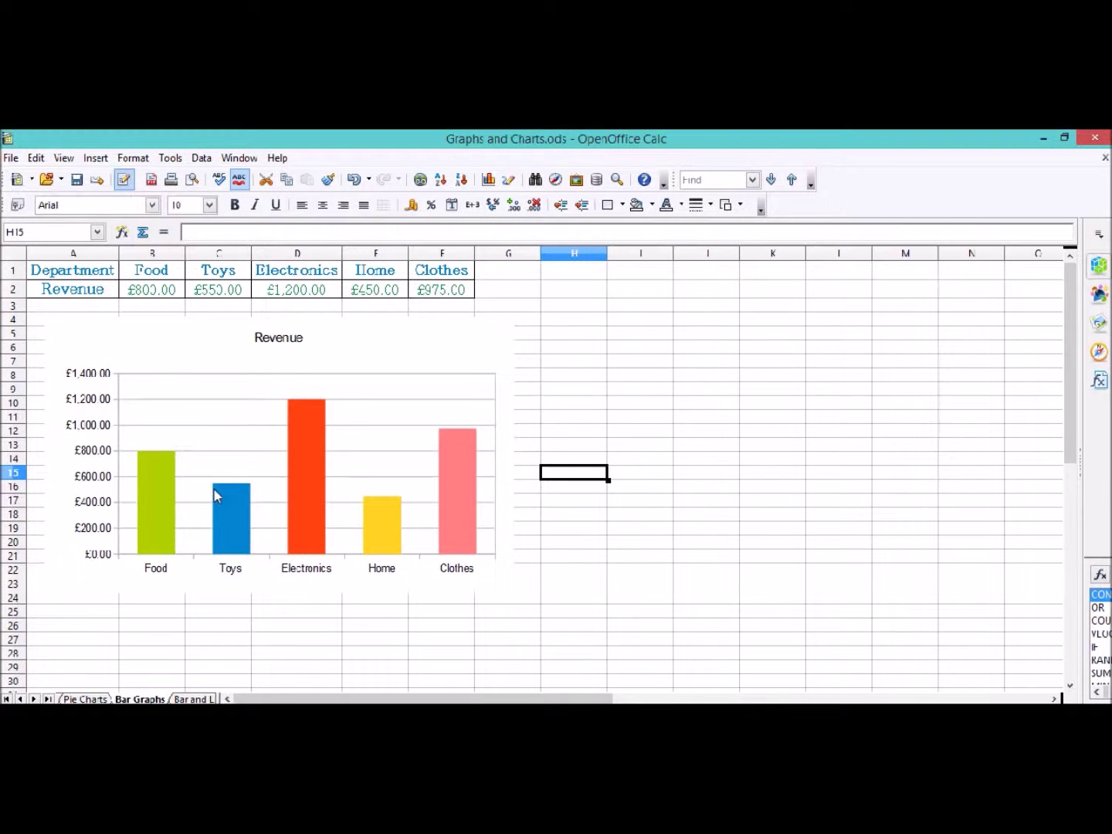
Step: On the Bar and Line sheet, widen the Temperature line to 0.20cm
{"action": "left_click", "coordinate": [185, 699]}
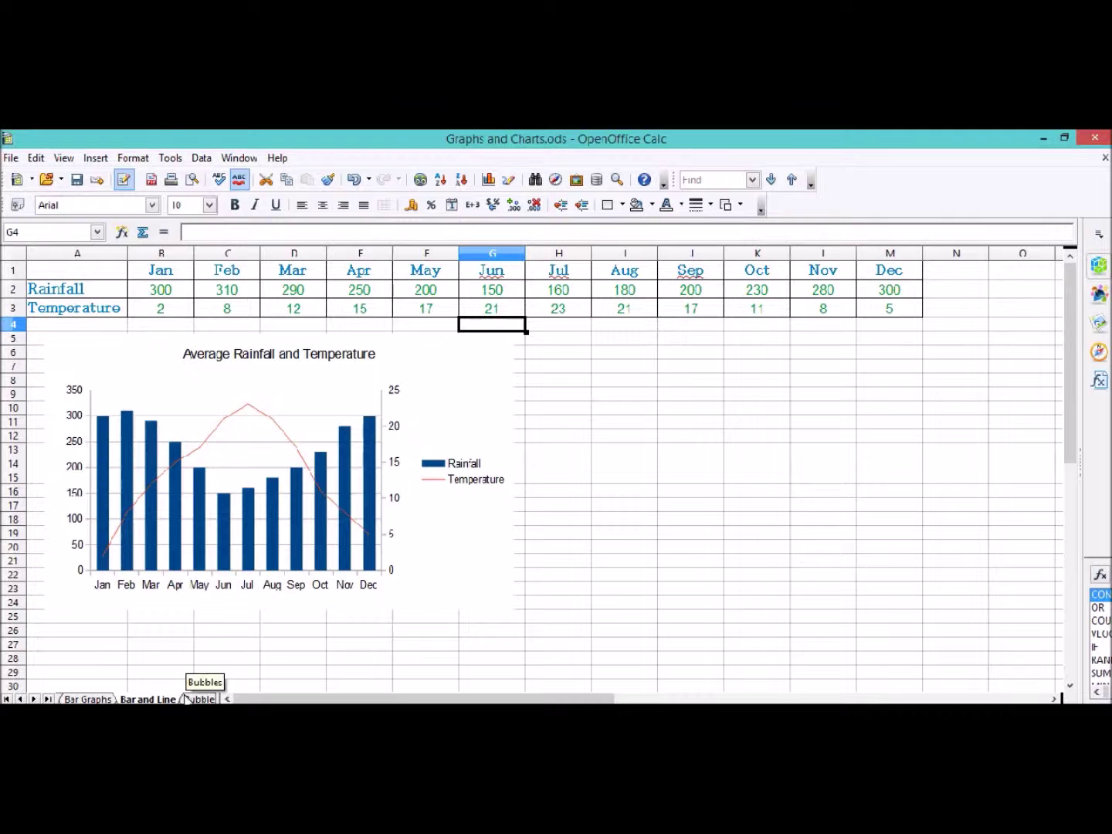
{"action": "left_click", "coordinate": [260, 417]}
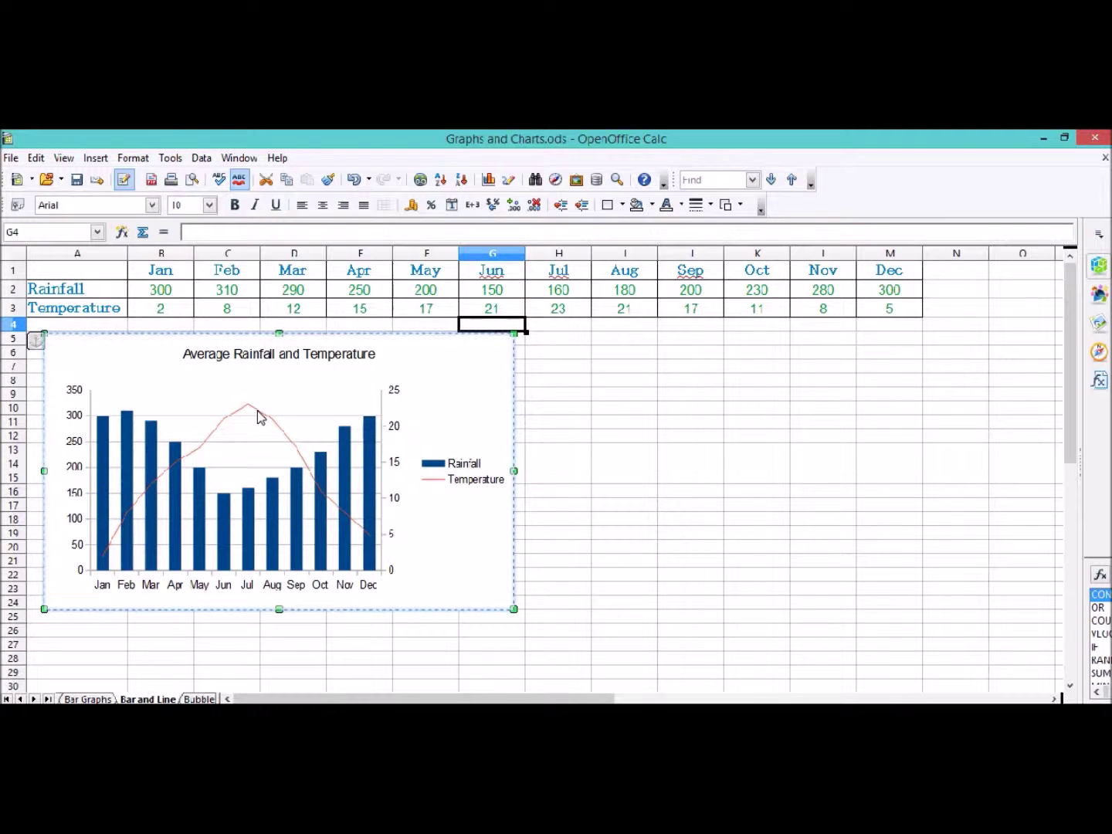
{"action": "double_click", "coordinate": [270, 381]}
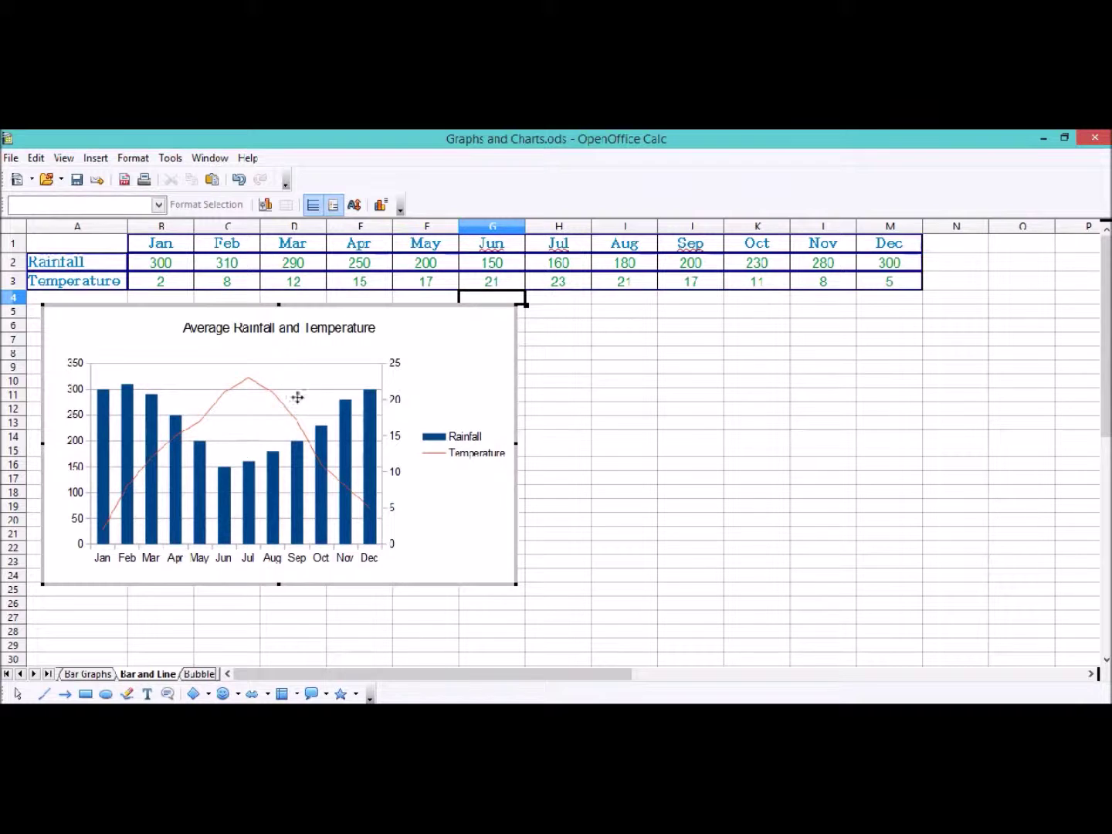
{"action": "left_click", "coordinate": [274, 395]}
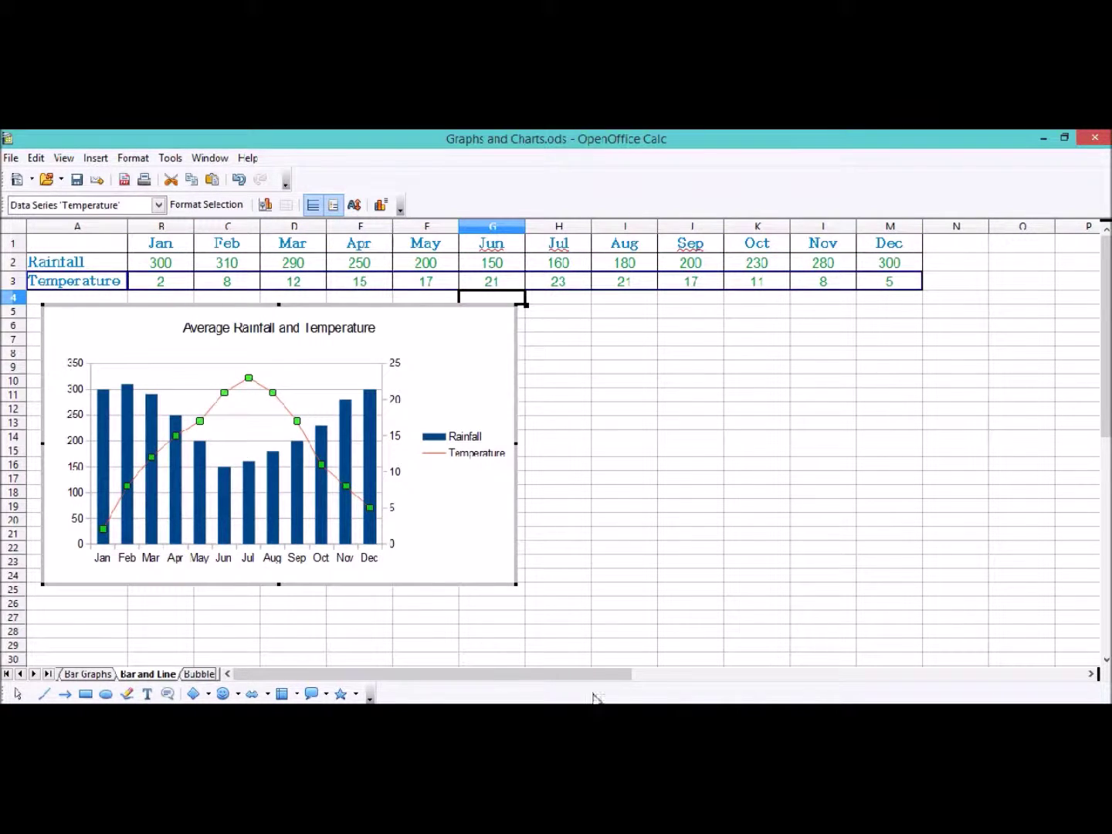
{"action": "right_click", "coordinate": [291, 423]}
{"action": "left_click", "coordinate": [343, 423]}
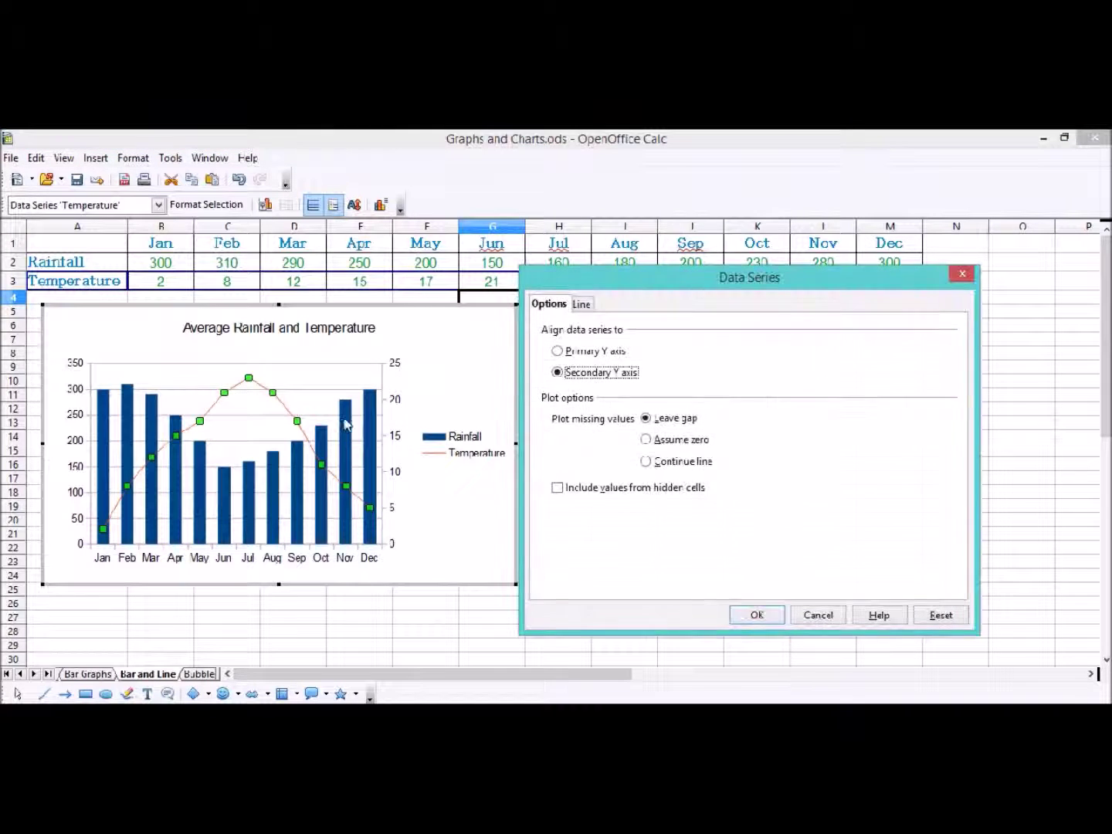
{"action": "left_click", "coordinate": [582, 306]}
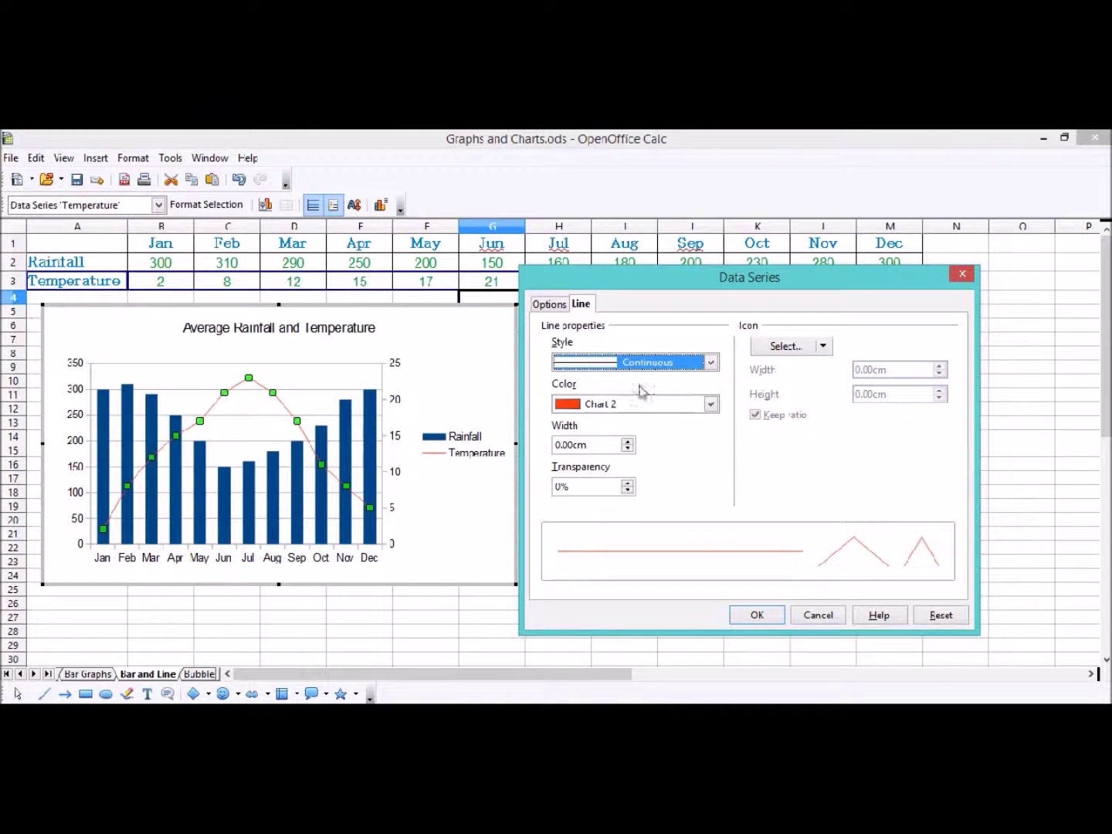
{"action": "left_click", "coordinate": [628, 443]}
{"action": "left_click", "coordinate": [628, 442]}
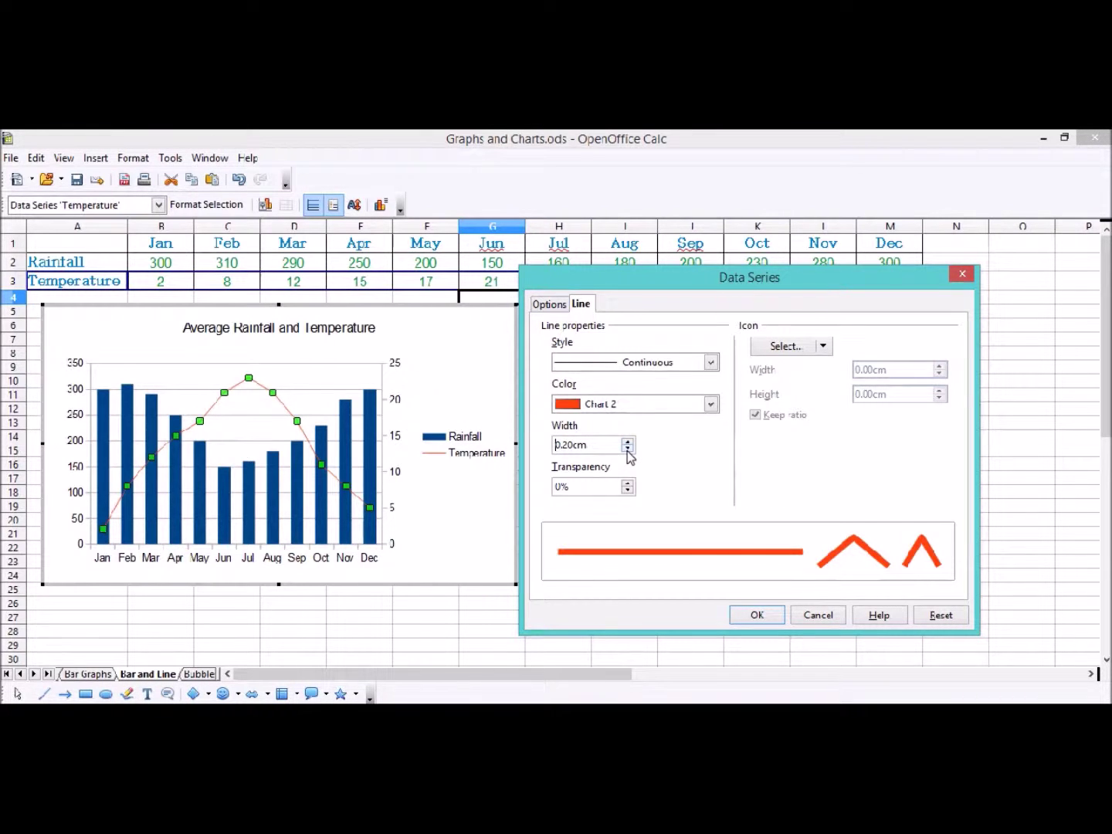
Step: Colour the Temperature line dark red
{"action": "left_click", "coordinate": [704, 410]}
{"action": "left_click", "coordinate": [780, 699]}
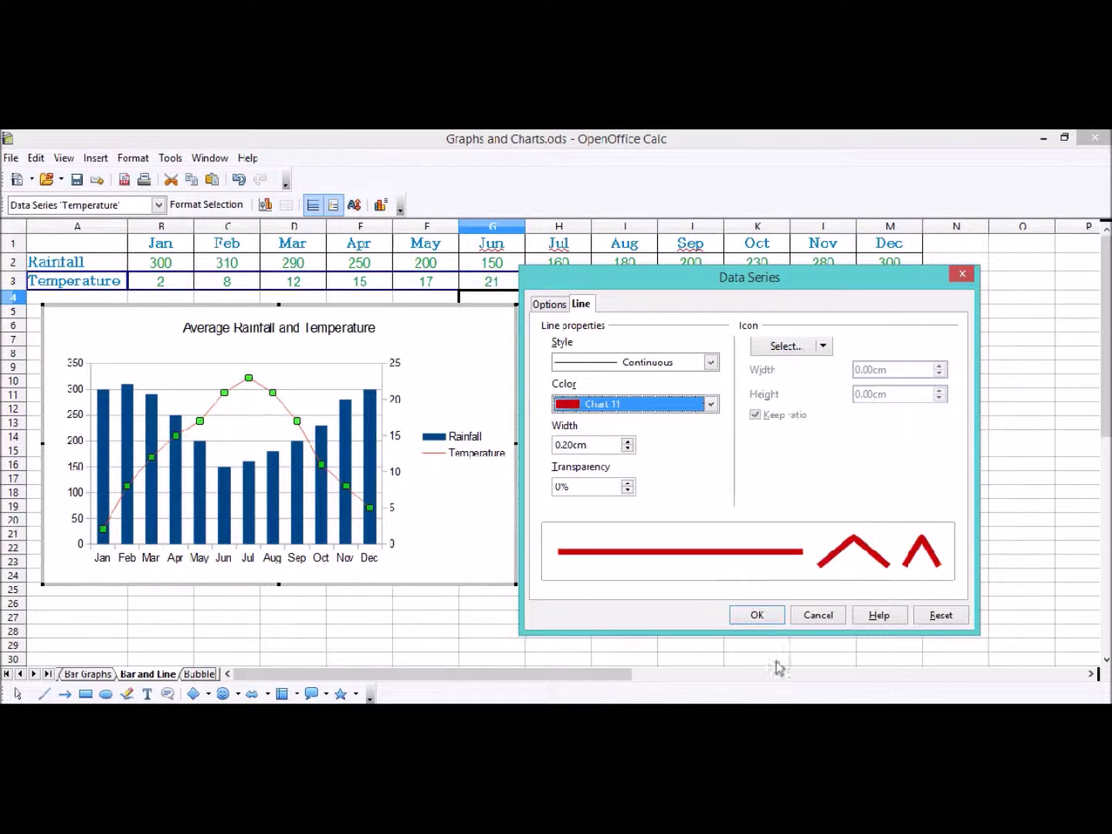
{"action": "left_click", "coordinate": [763, 618]}
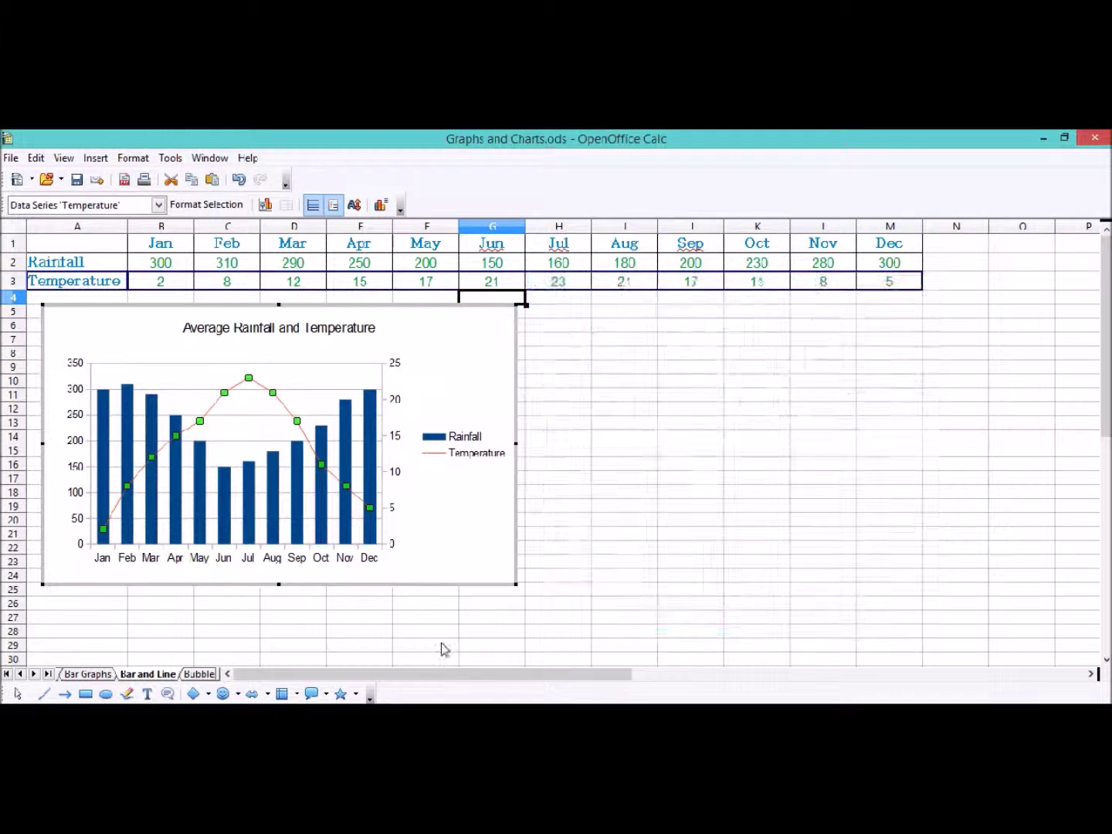
{"action": "left_click", "coordinate": [456, 566]}
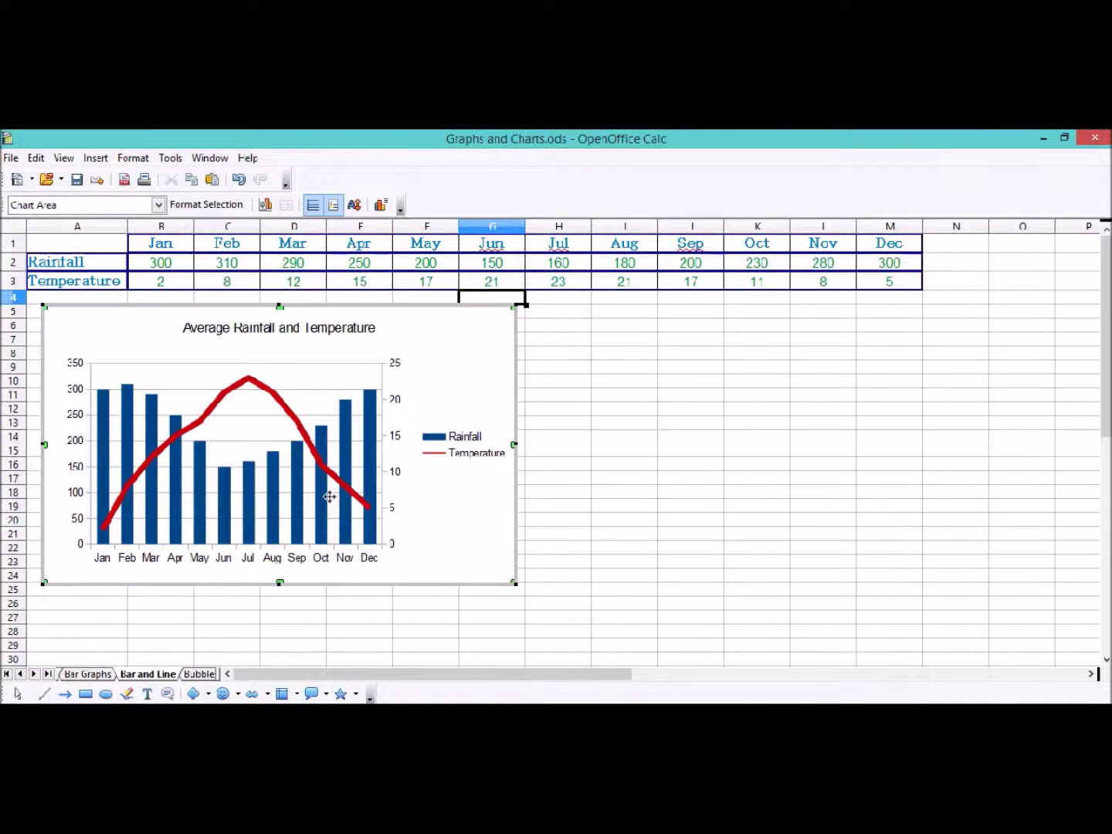
{"action": "left_click", "coordinate": [274, 520]}
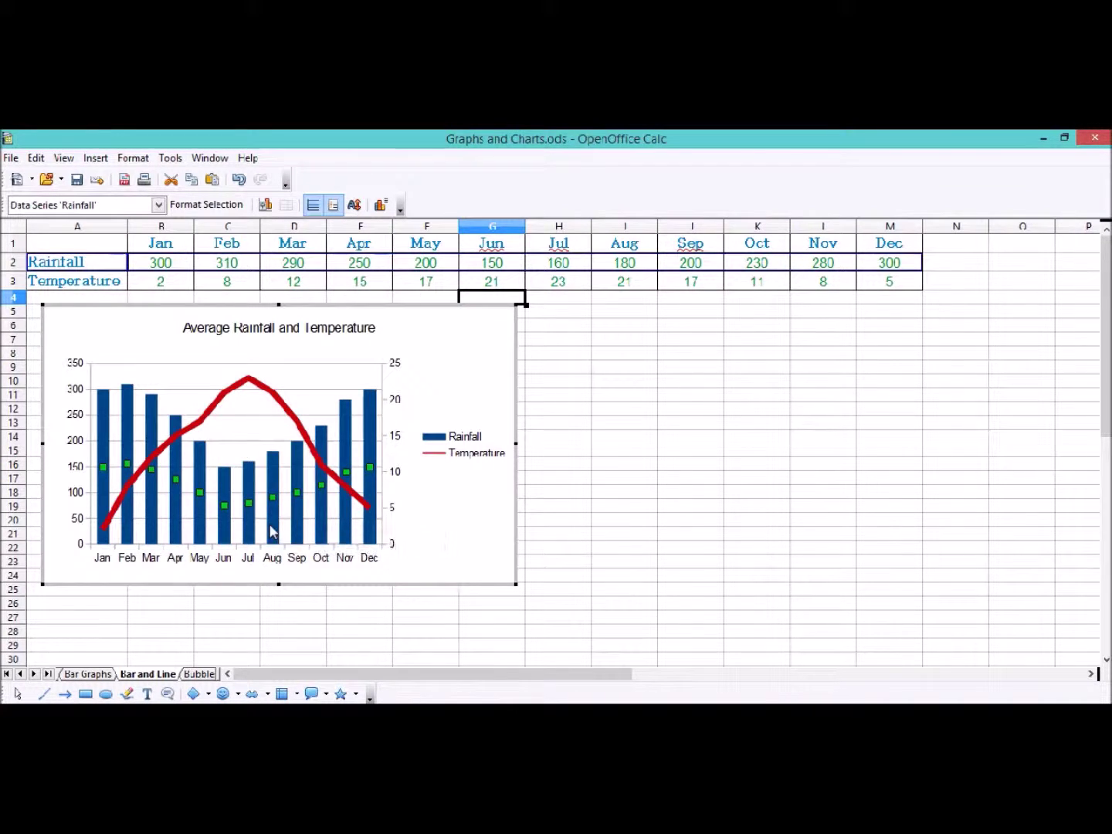
Step: Give the Rainfall series a Continuous outline and a Chart 12 blue fill
{"action": "right_click", "coordinate": [272, 531]}
{"action": "left_click", "coordinate": [317, 311]}
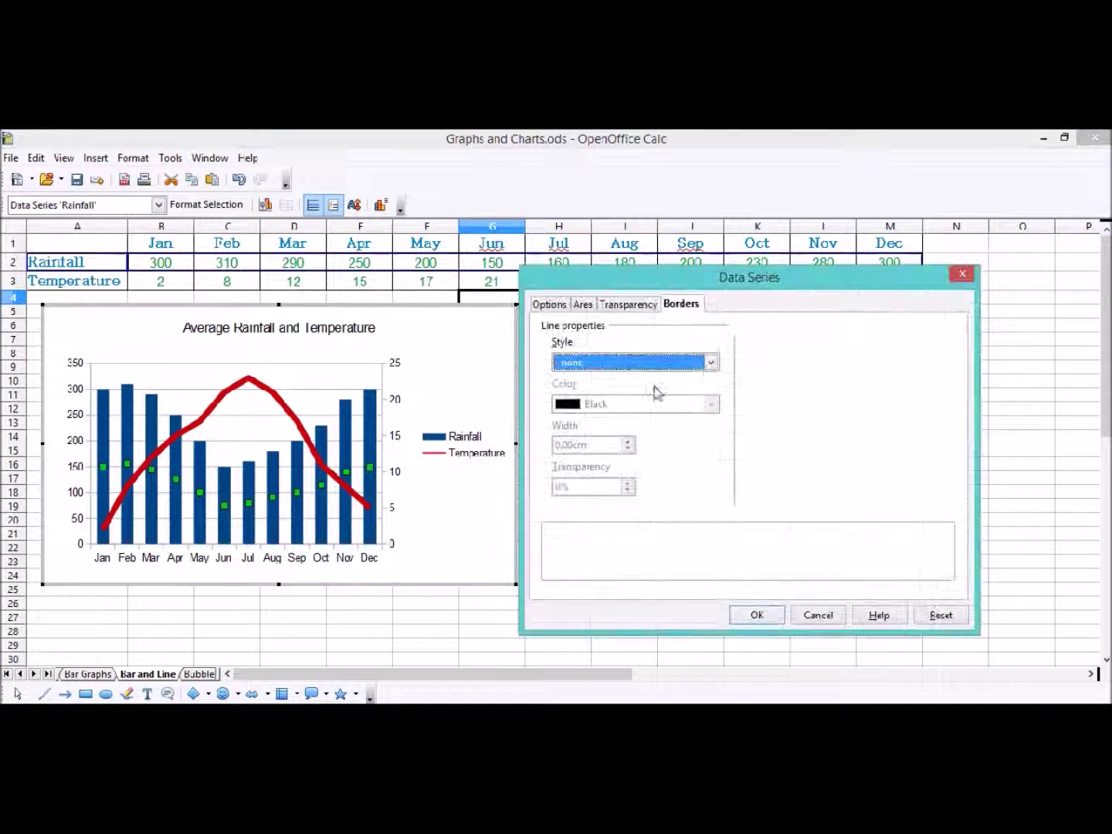
{"action": "left_click", "coordinate": [709, 363]}
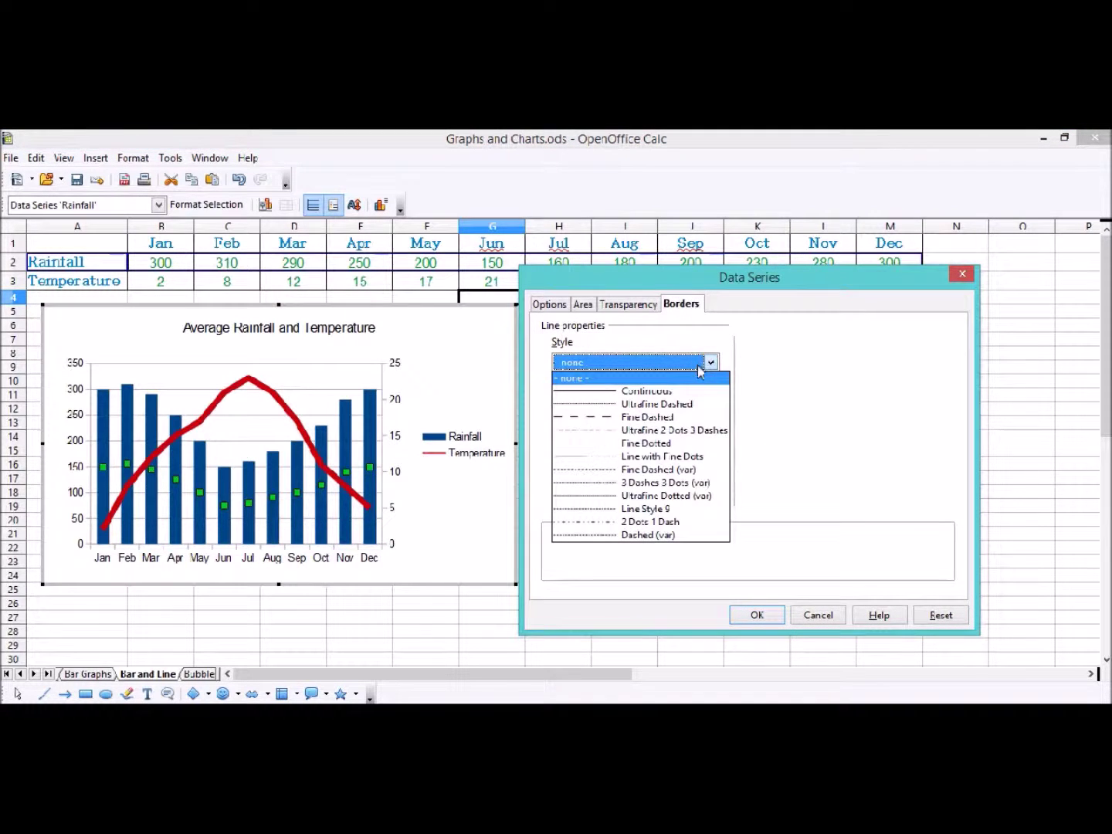
{"action": "left_click", "coordinate": [655, 391]}
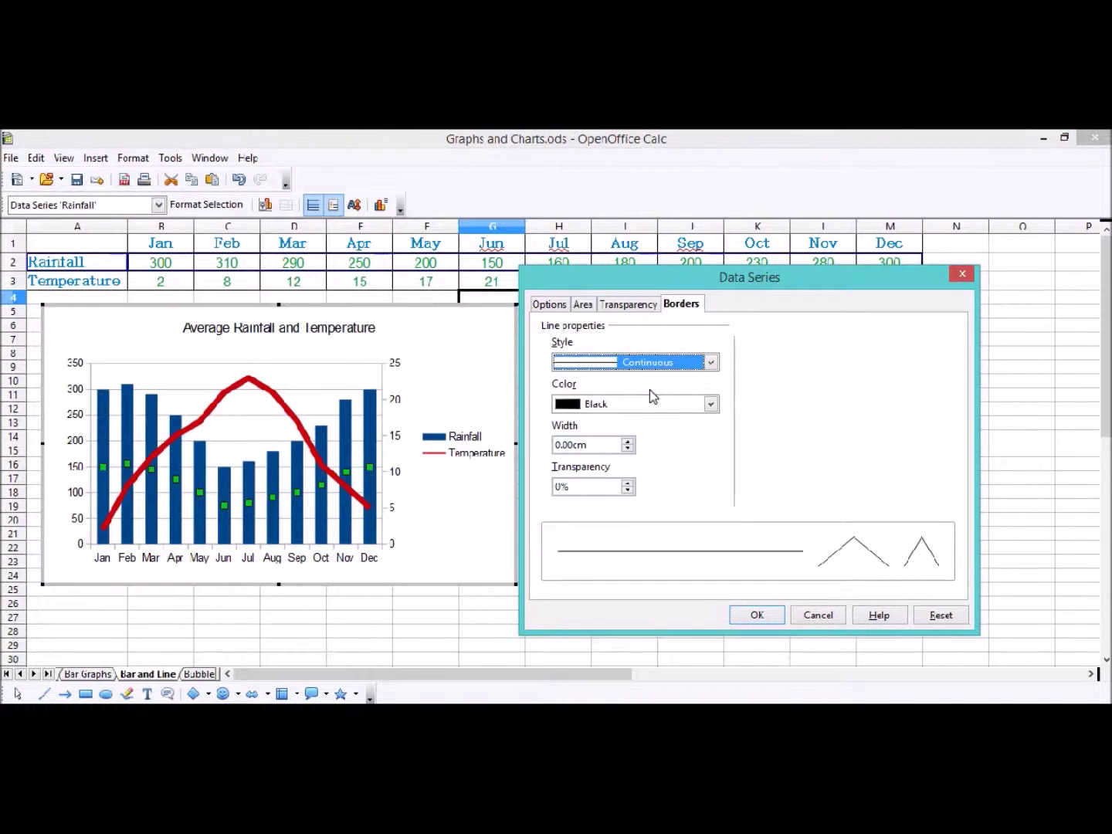
{"action": "left_click", "coordinate": [626, 304]}
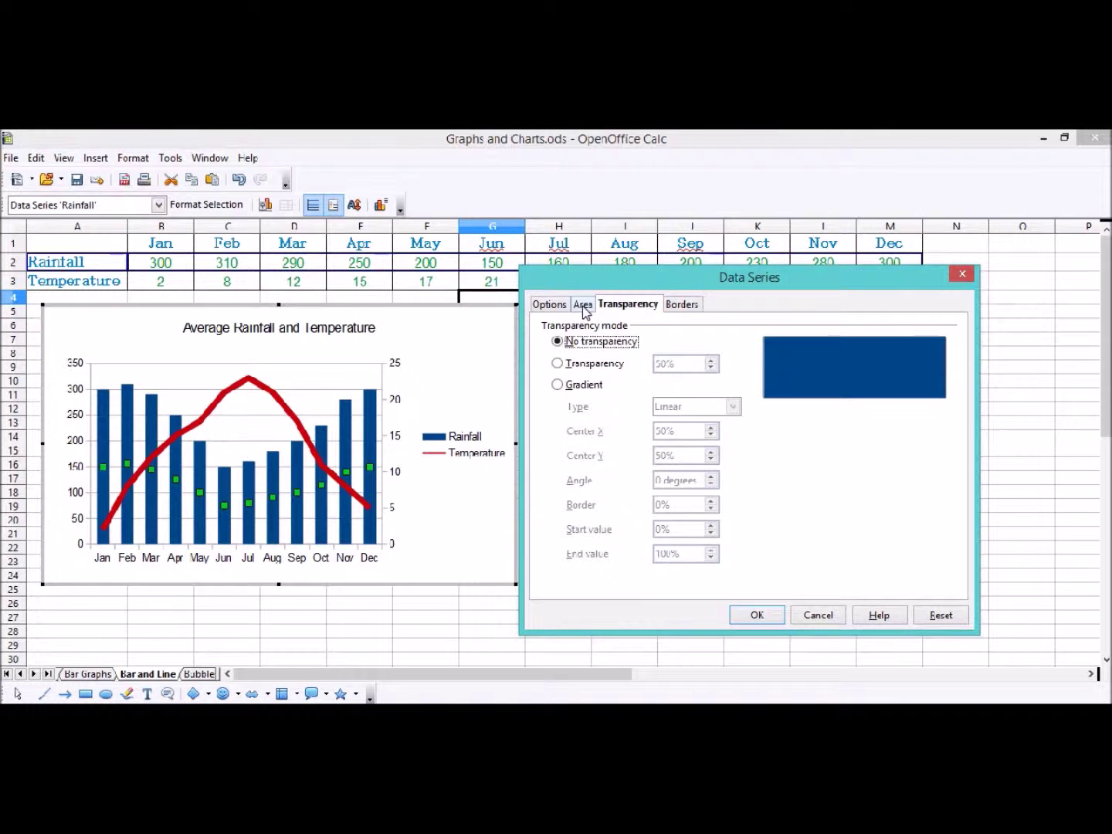
{"action": "left_click", "coordinate": [584, 306]}
{"action": "left_click", "coordinate": [646, 514]}
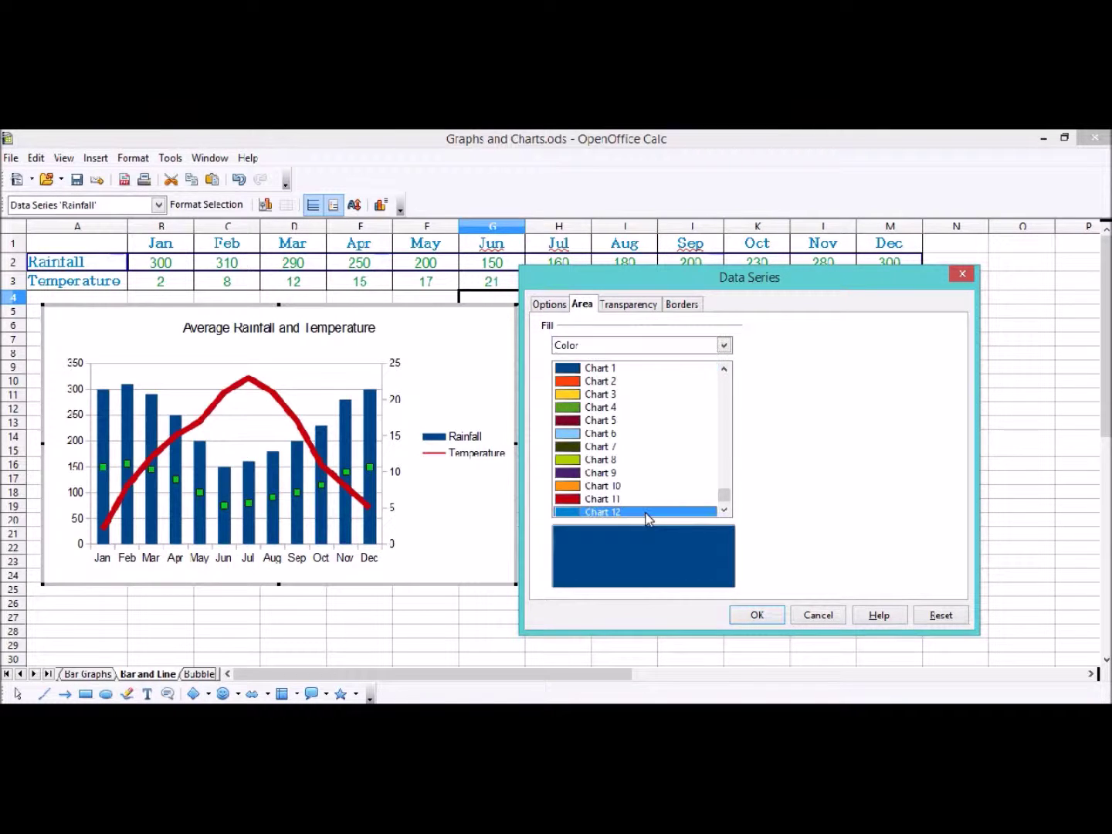
{"action": "left_click", "coordinate": [753, 616]}
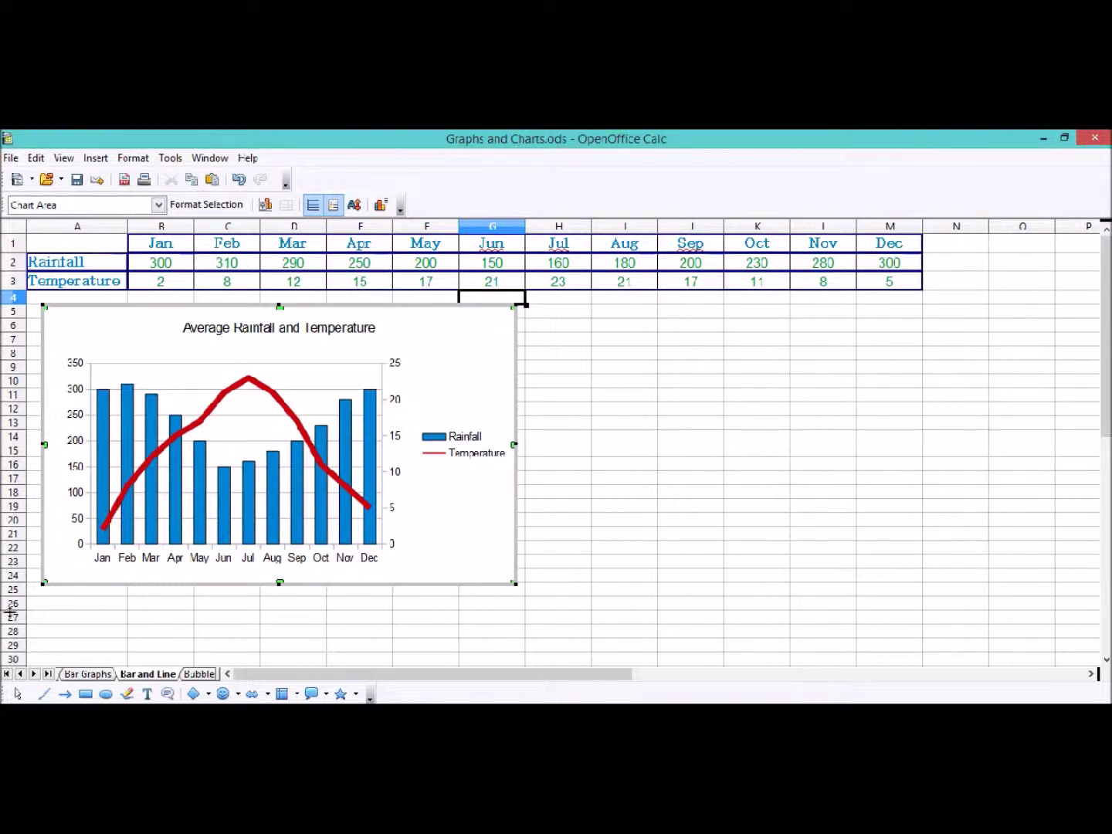
{"action": "left_click", "coordinate": [176, 506]}
Step: Add data labels to the Rainfall bars, then undo them
{"action": "right_click", "coordinate": [176, 506]}
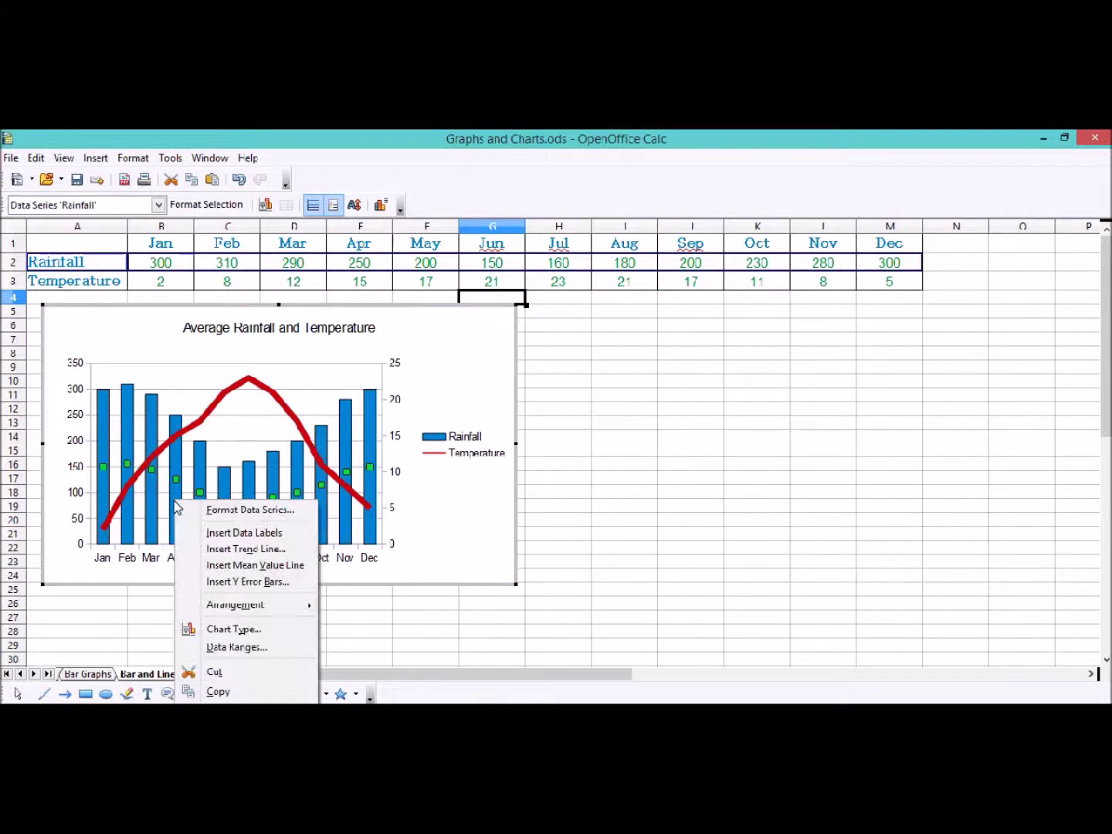
{"action": "left_click", "coordinate": [224, 532]}
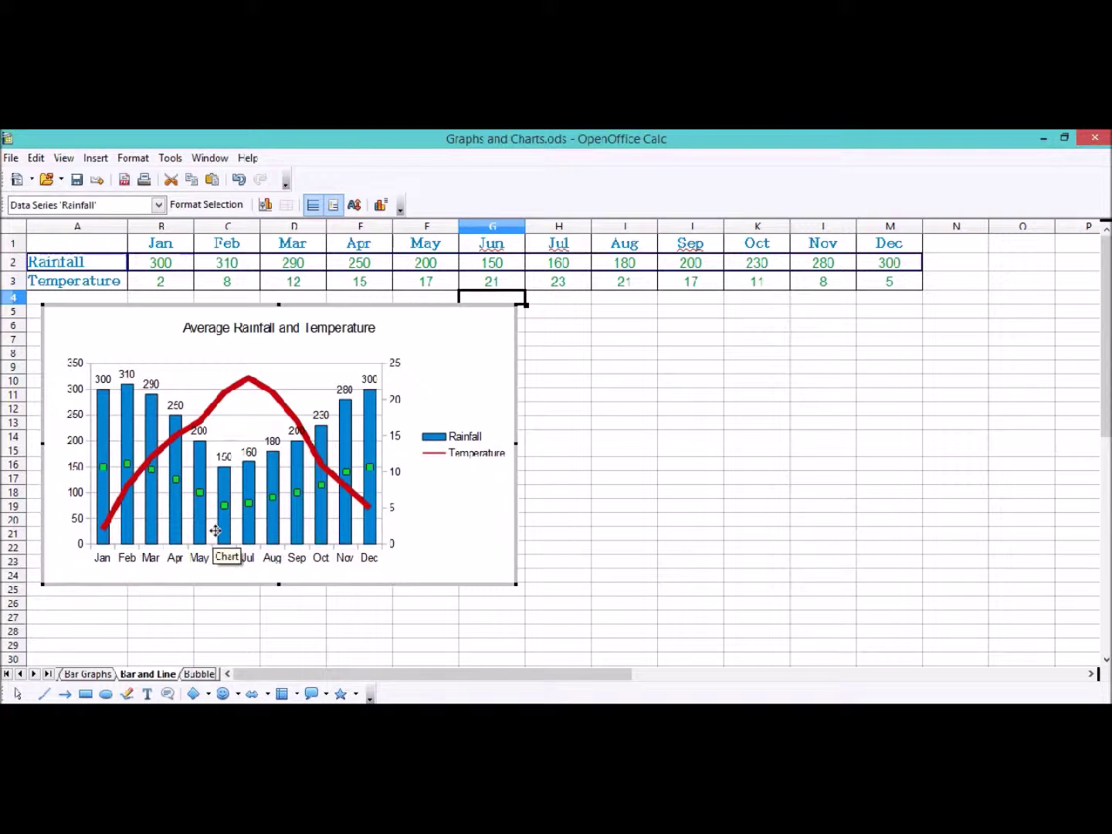
{"action": "left_click", "coordinate": [36, 158]}
{"action": "left_click", "coordinate": [47, 176]}
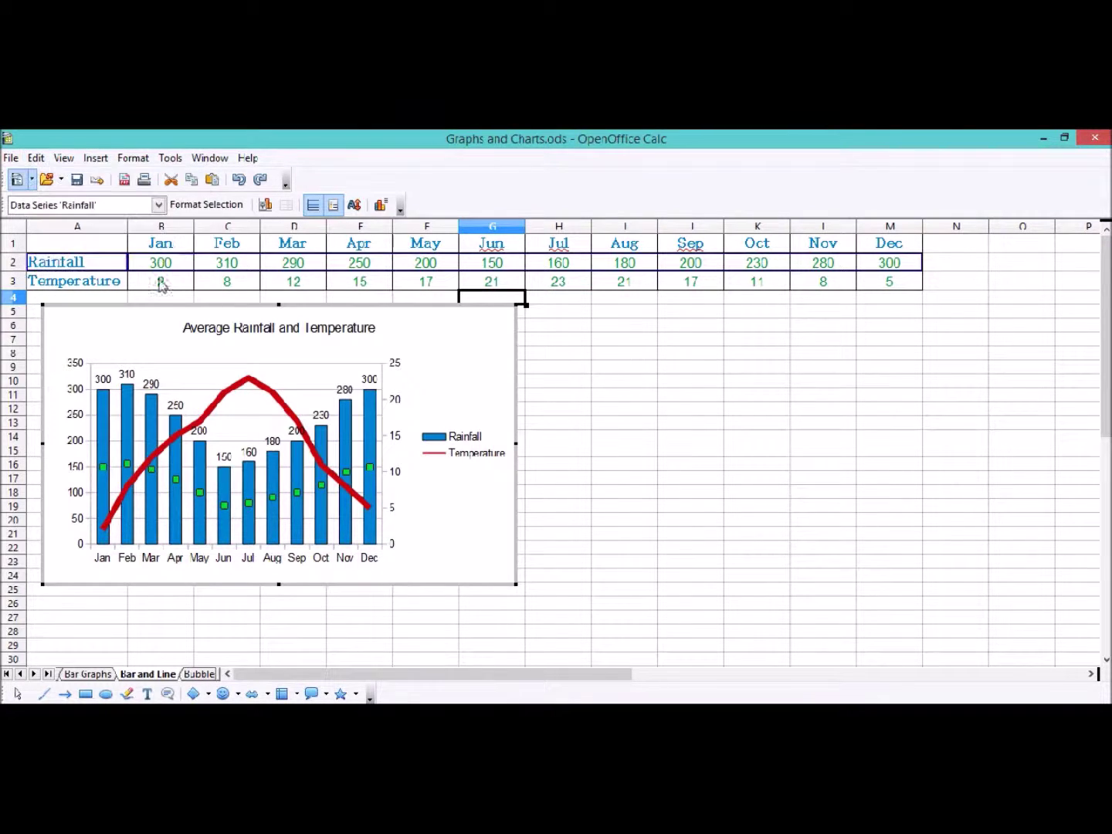
Step: Add and undo Temperature data labels, then go to the Bubbles sheet
{"action": "left_click", "coordinate": [221, 402]}
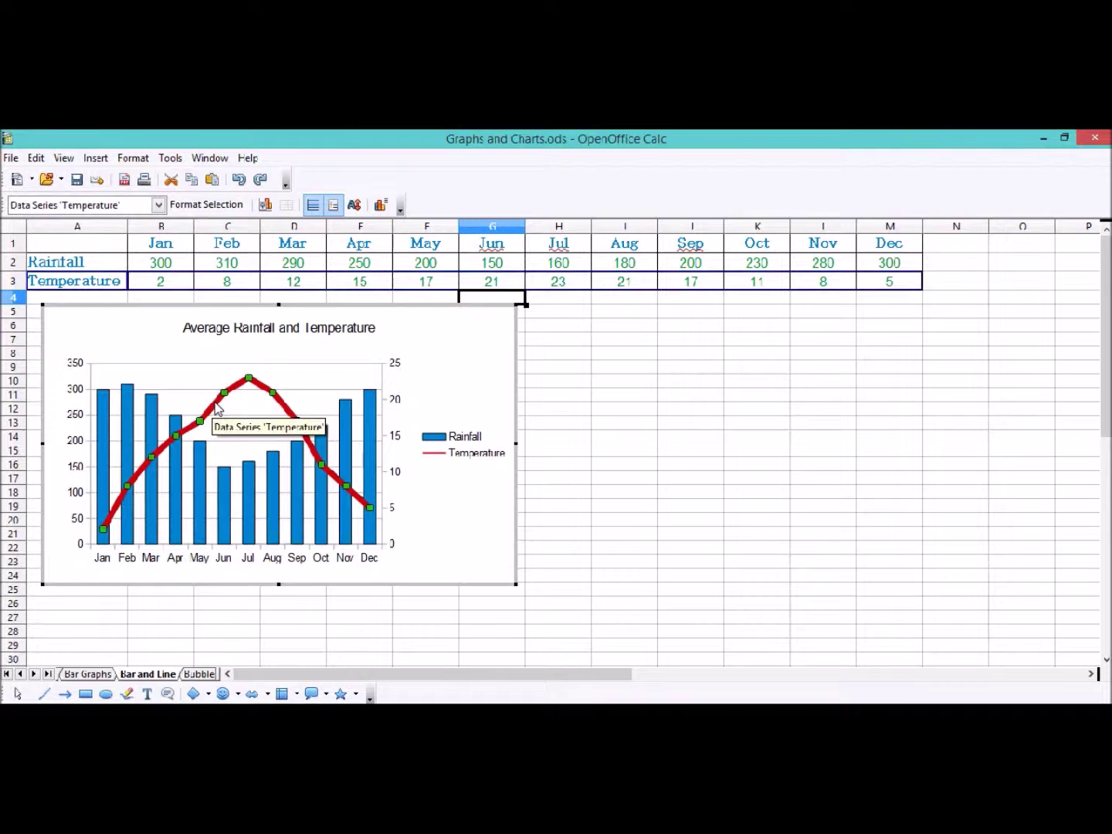
{"action": "right_click", "coordinate": [217, 402]}
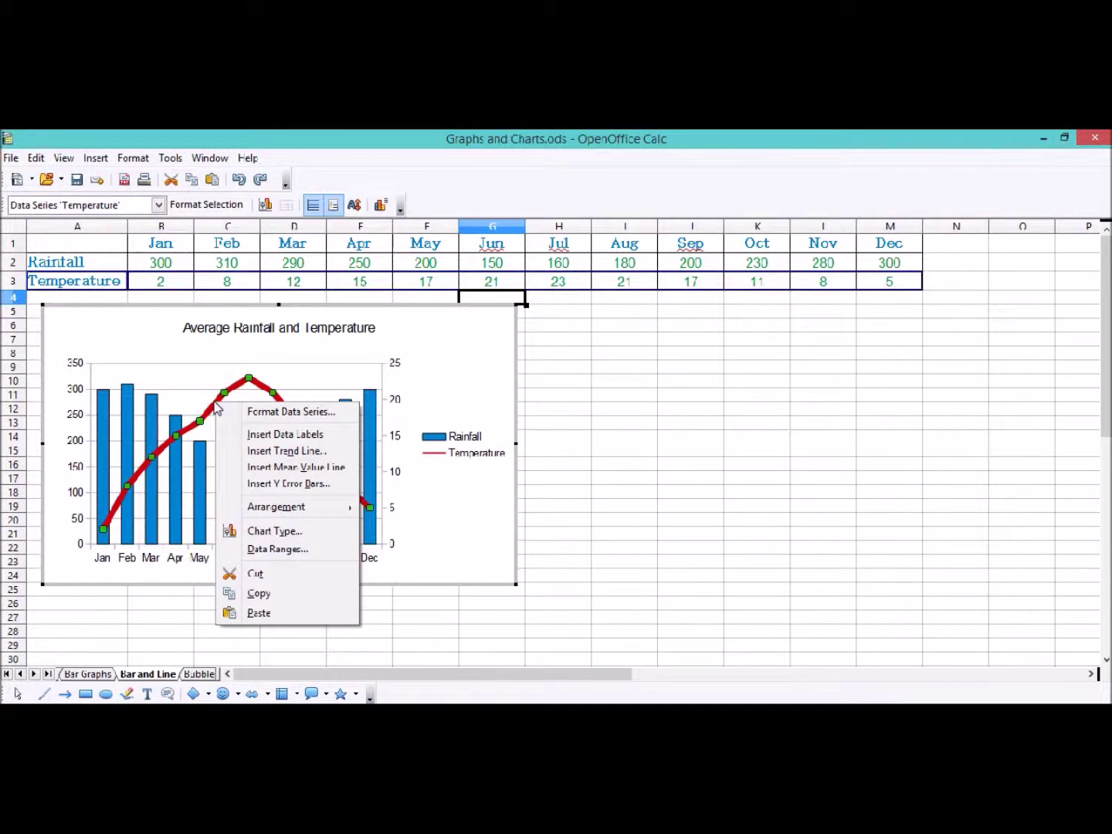
{"action": "left_click", "coordinate": [263, 435]}
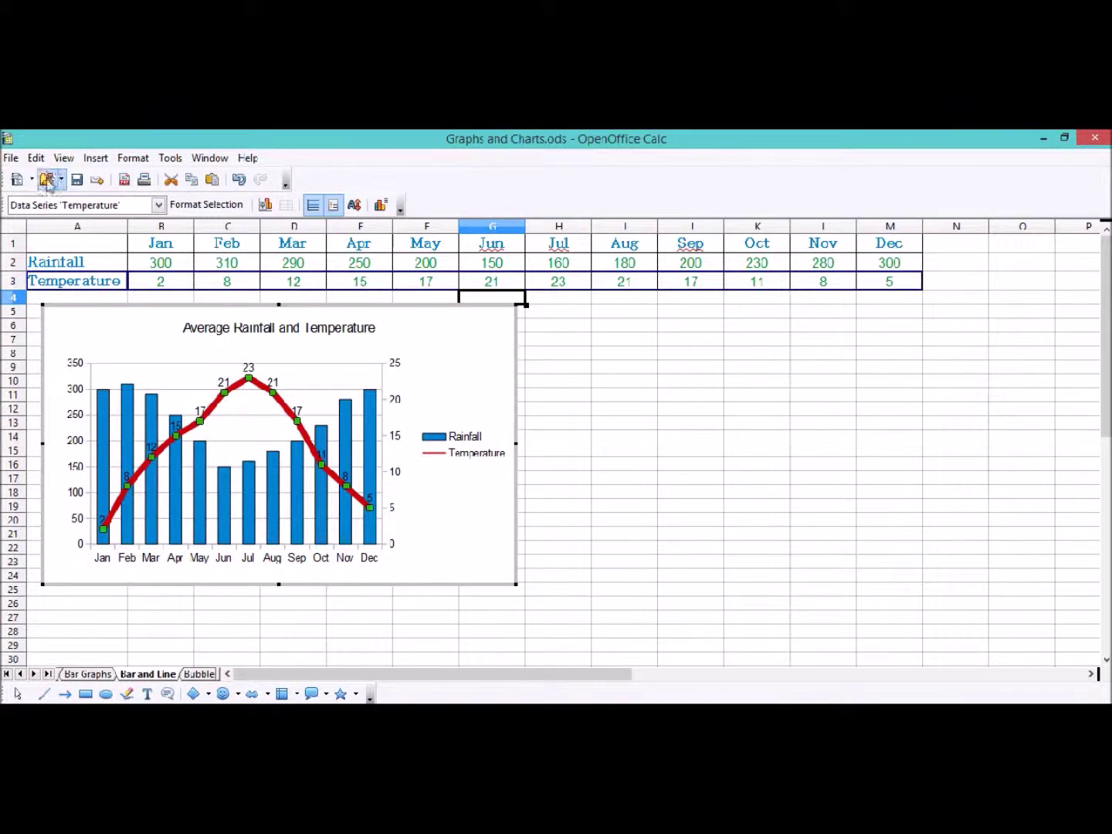
{"action": "left_click", "coordinate": [36, 158]}
{"action": "left_click", "coordinate": [47, 178]}
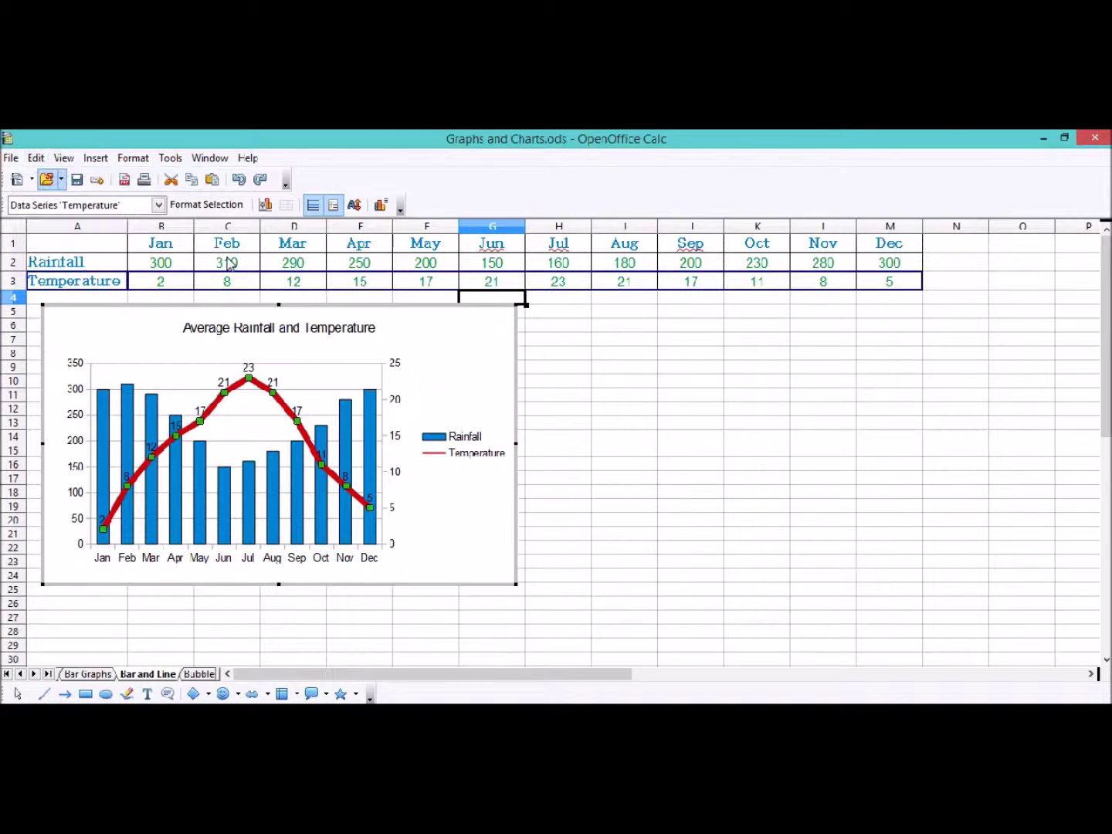
{"action": "left_click", "coordinate": [479, 531]}
{"action": "left_click", "coordinate": [190, 674]}
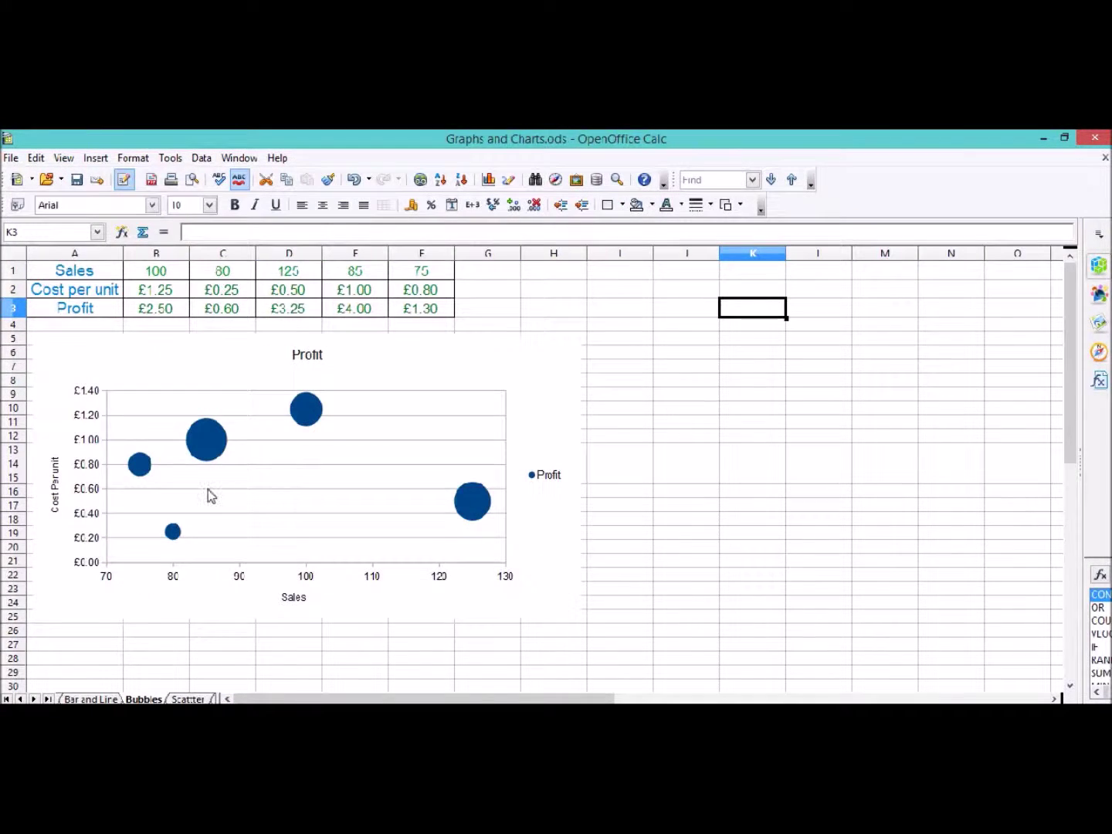
Step: Fill the Profit bubble series with green Chart 4
{"action": "left_click", "coordinate": [211, 443]}
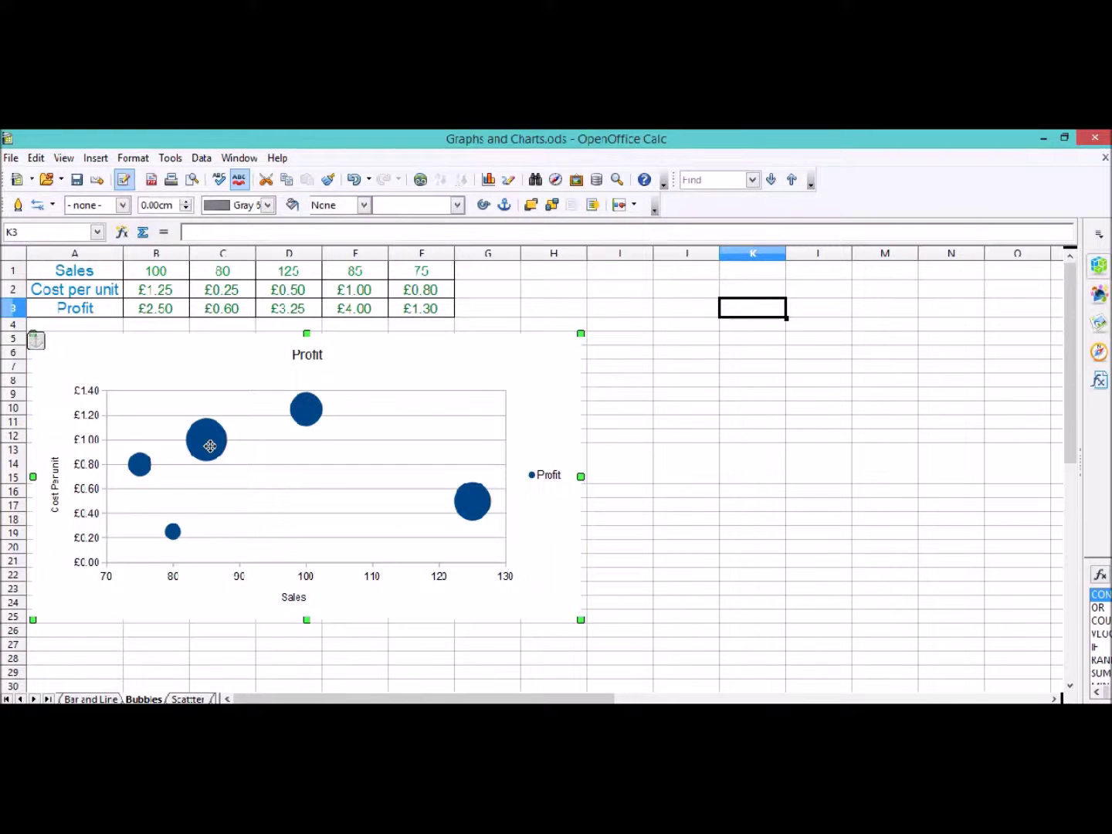
{"action": "double_click", "coordinate": [210, 446]}
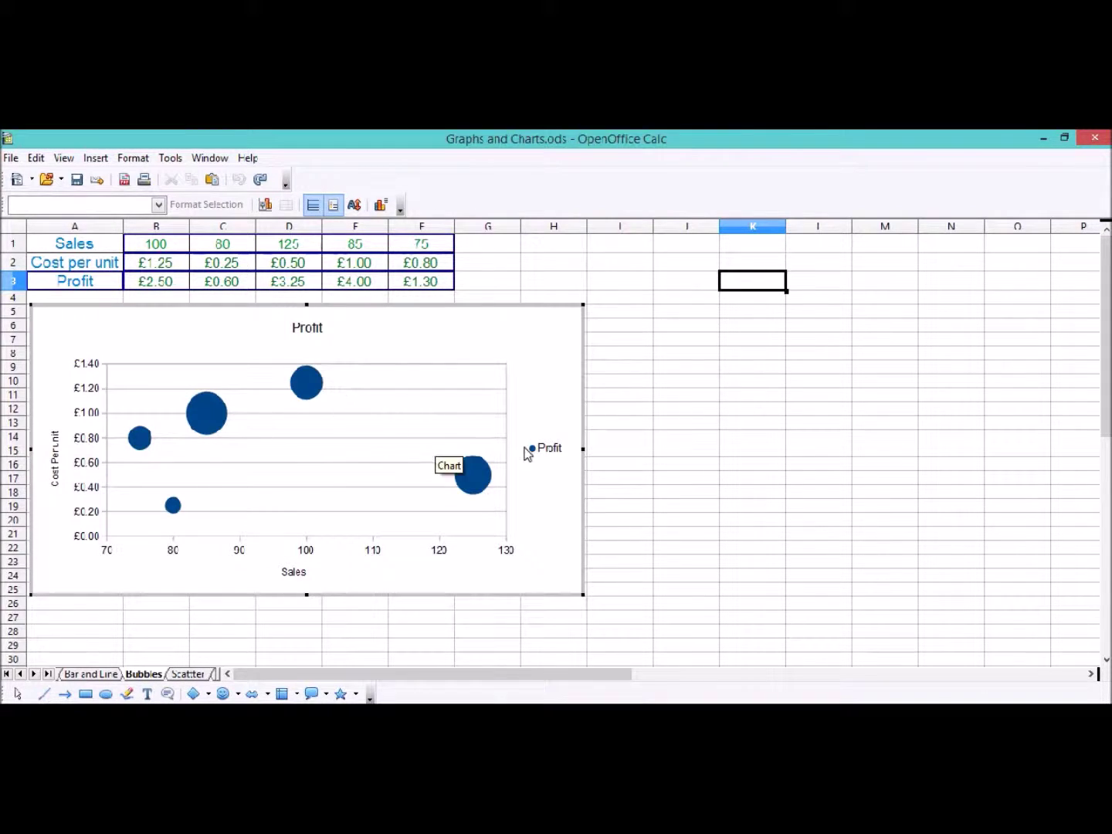
{"action": "left_click", "coordinate": [303, 383]}
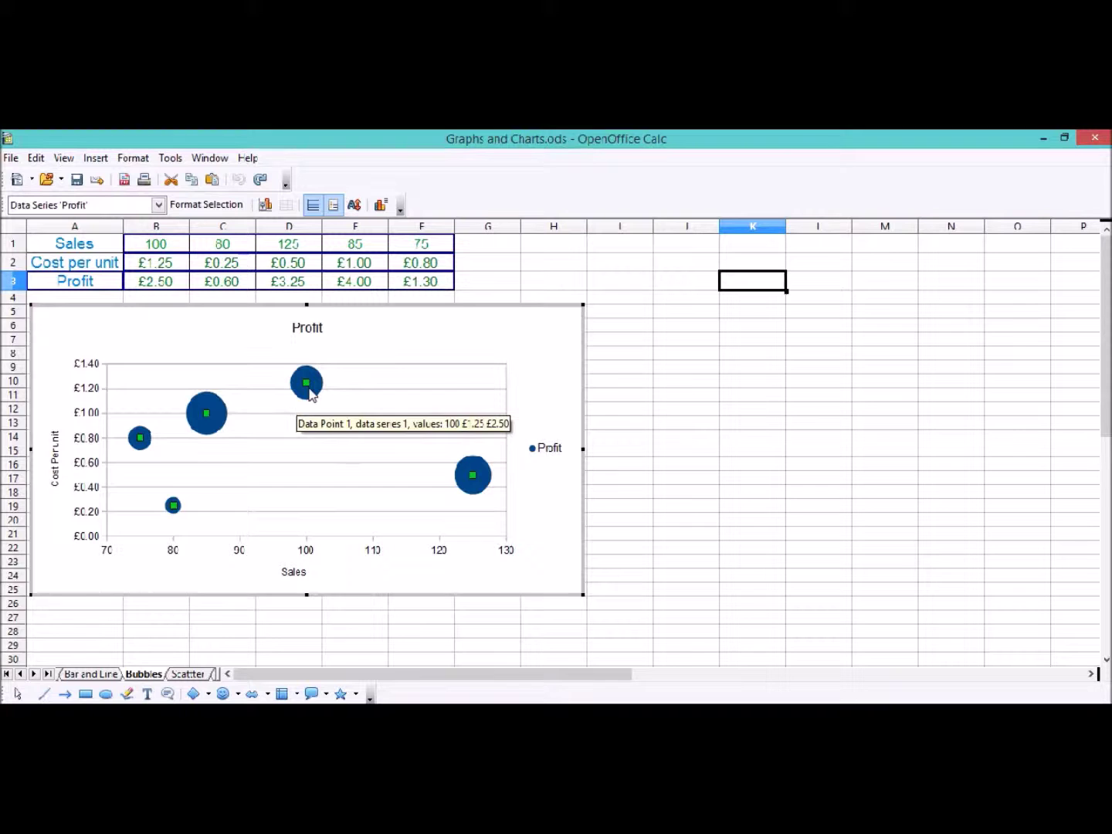
{"action": "right_click", "coordinate": [307, 394]}
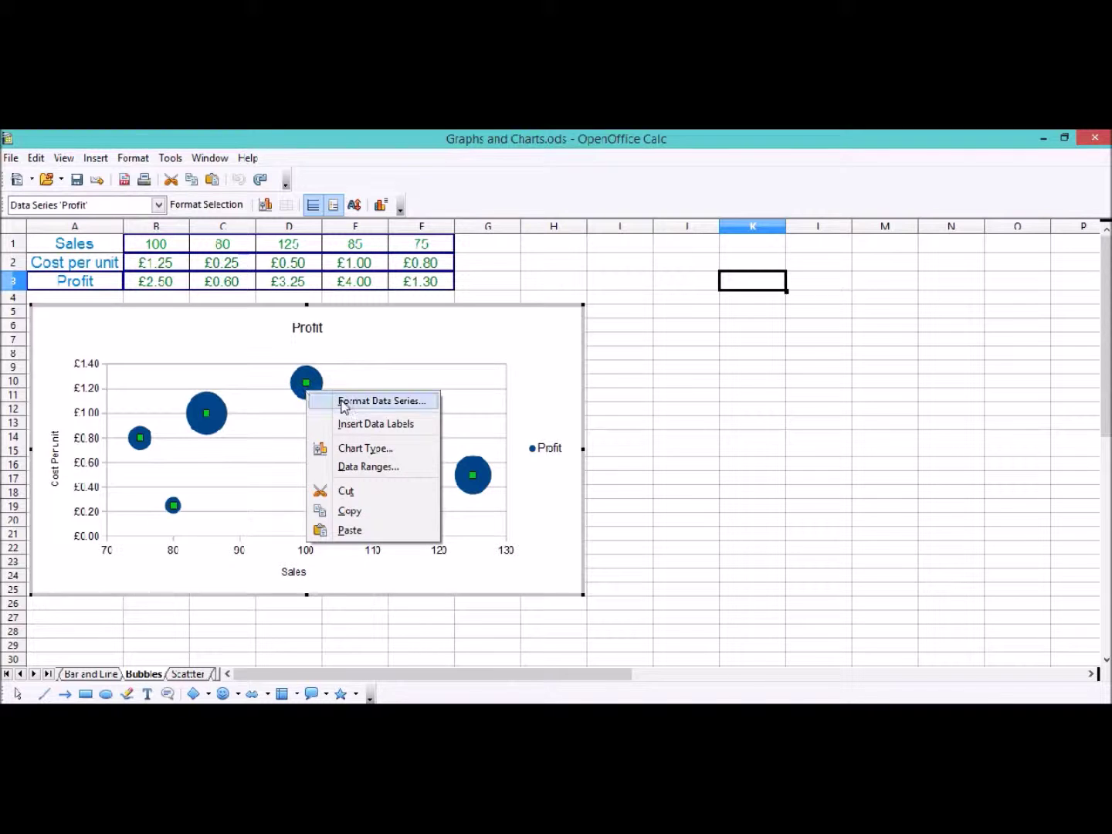
{"action": "left_click", "coordinate": [343, 402]}
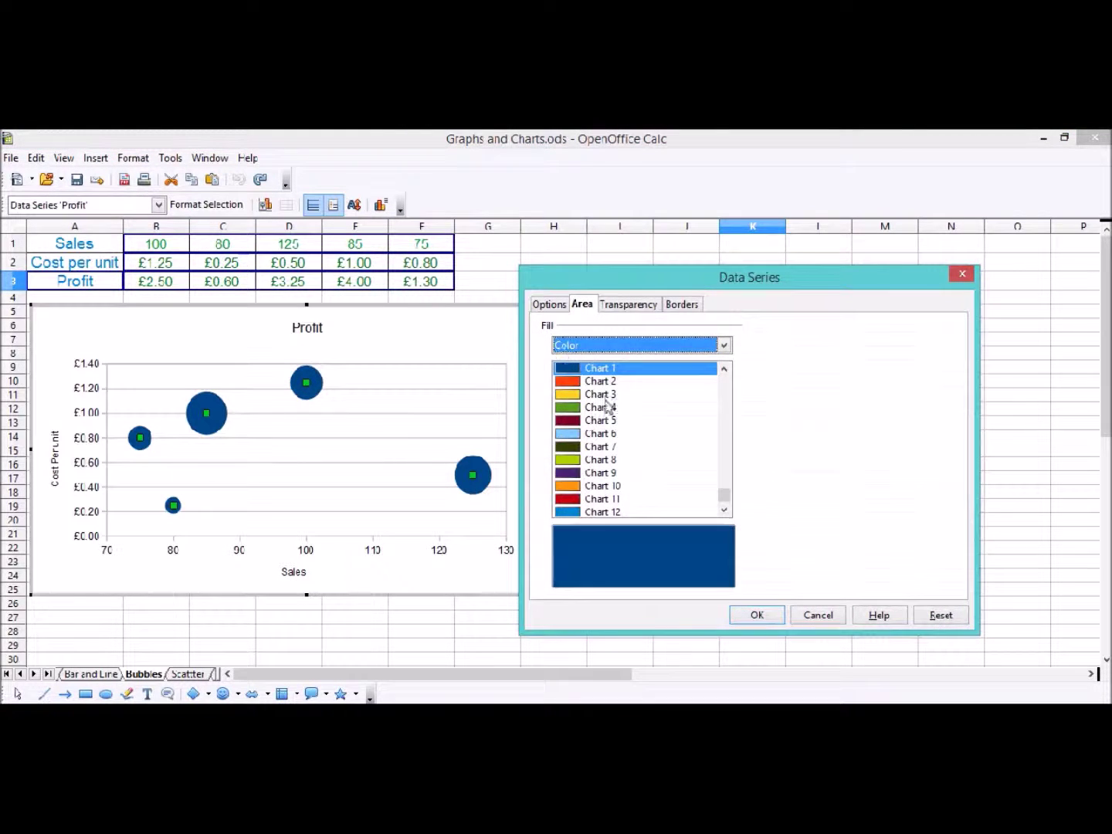
{"action": "left_click", "coordinate": [592, 408]}
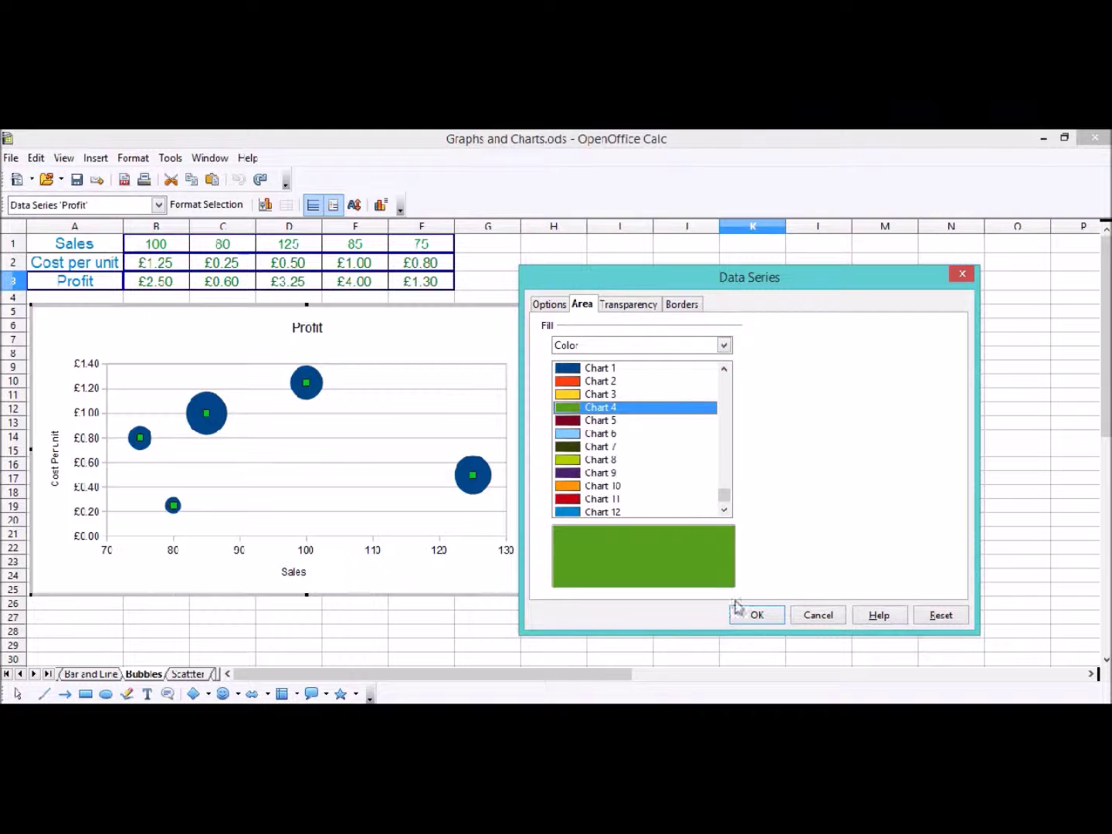
{"action": "left_click", "coordinate": [752, 616]}
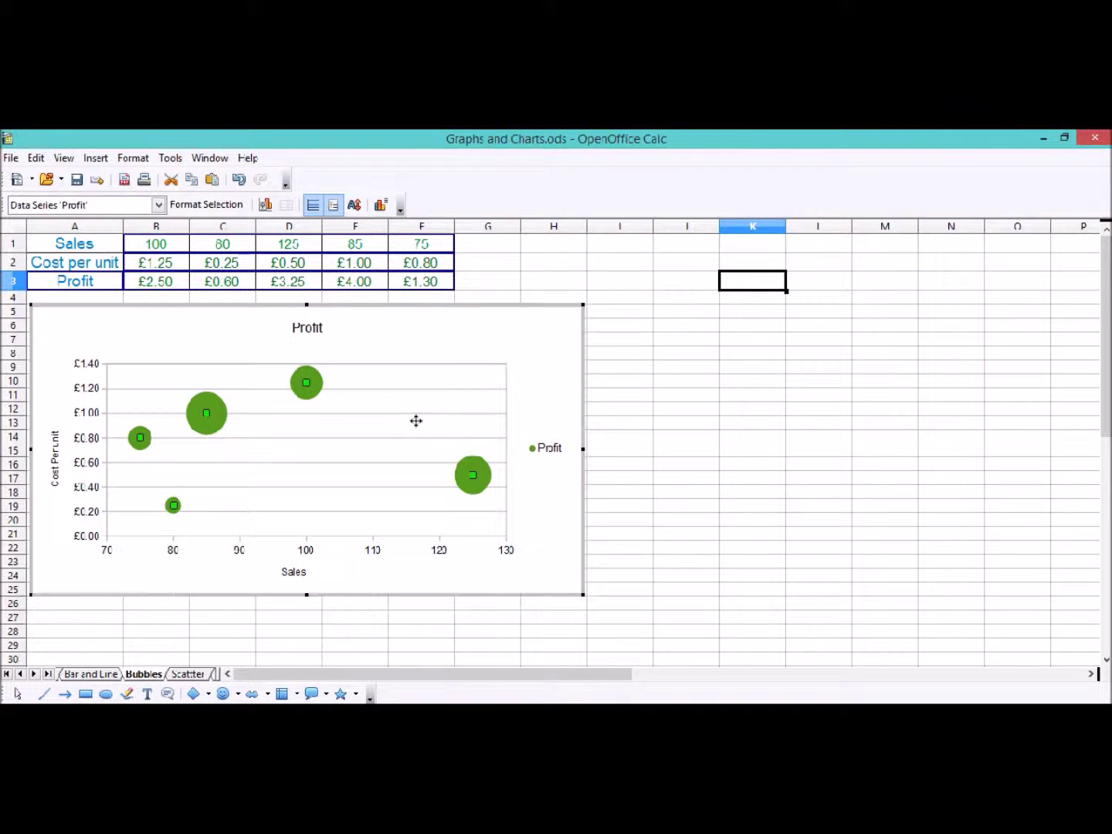
Step: Give the top Profit bubble the Chart 12 blue fill
{"action": "right_click", "coordinate": [299, 395]}
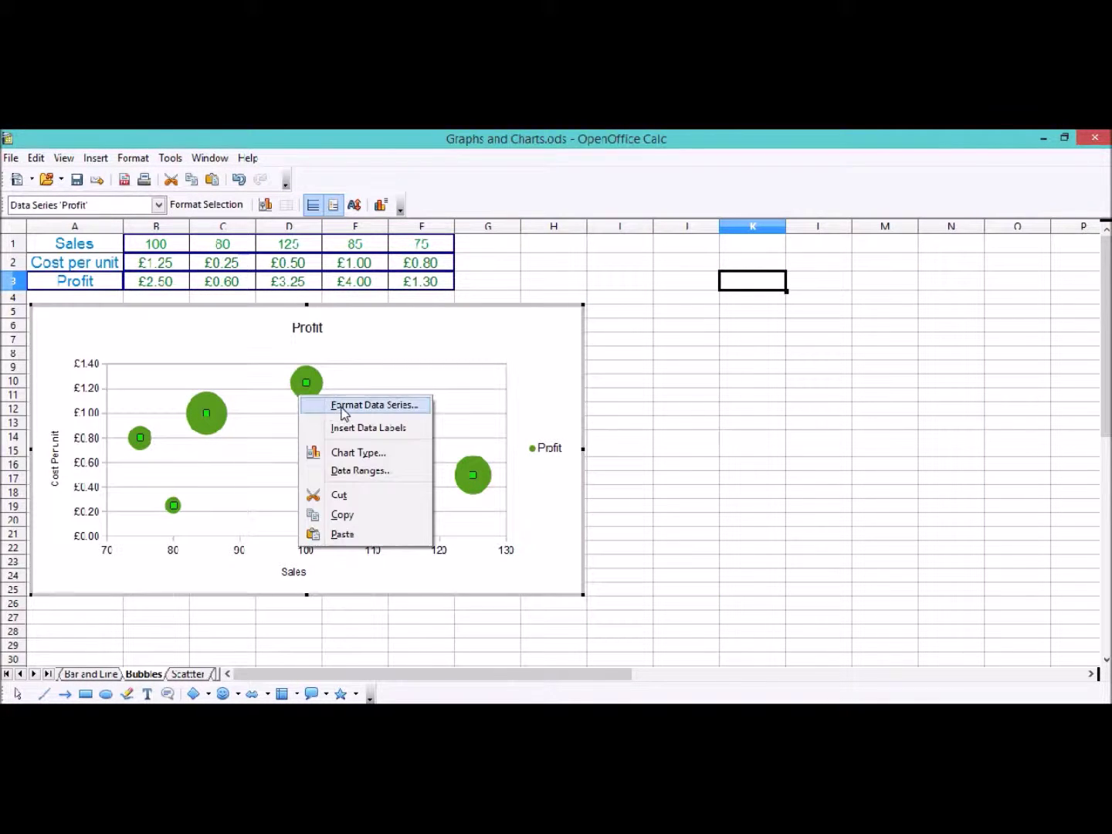
{"action": "left_click", "coordinate": [303, 391]}
{"action": "left_click", "coordinate": [304, 385]}
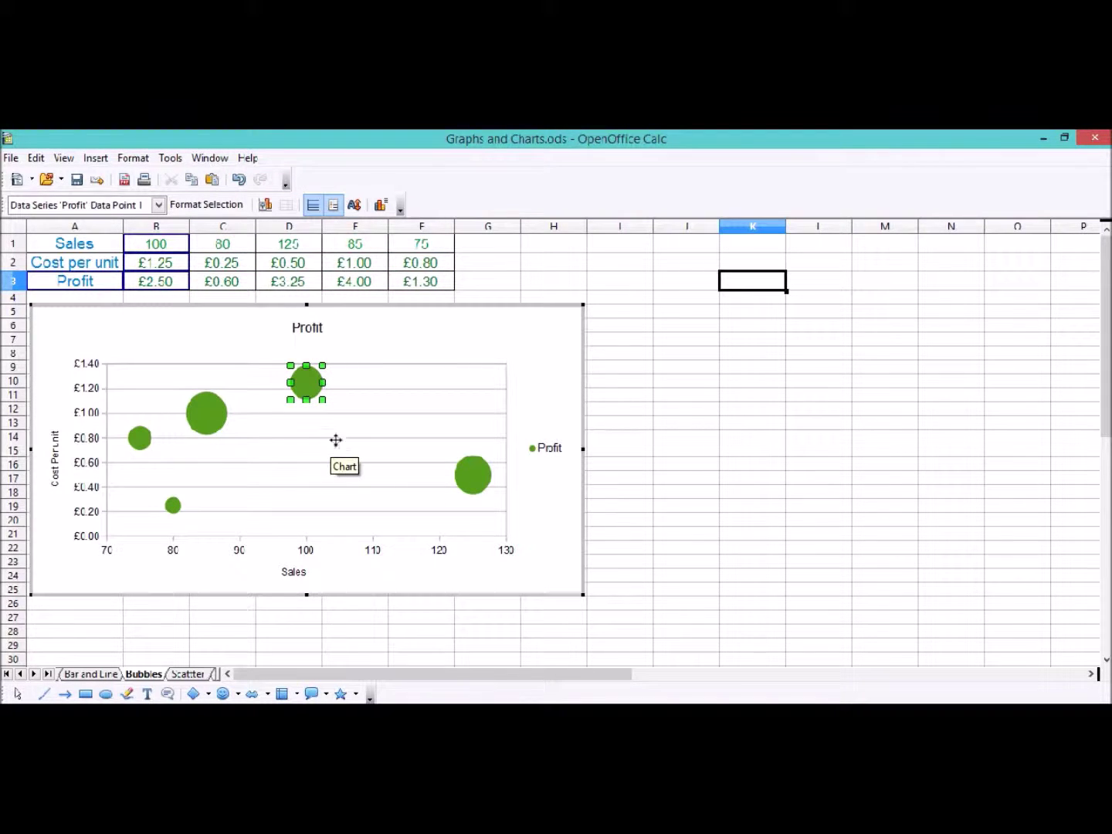
{"action": "right_click", "coordinate": [309, 381]}
{"action": "left_click", "coordinate": [343, 394]}
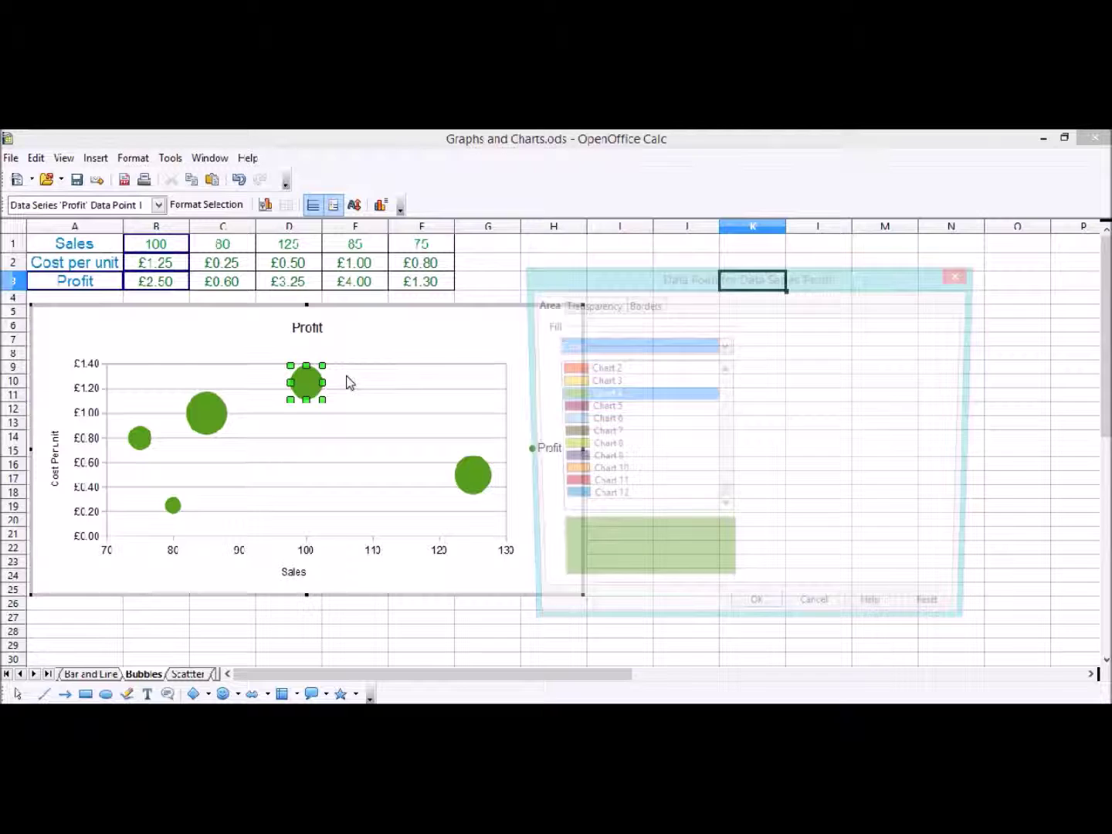
{"action": "left_click", "coordinate": [611, 499]}
{"action": "left_click", "coordinate": [757, 615]}
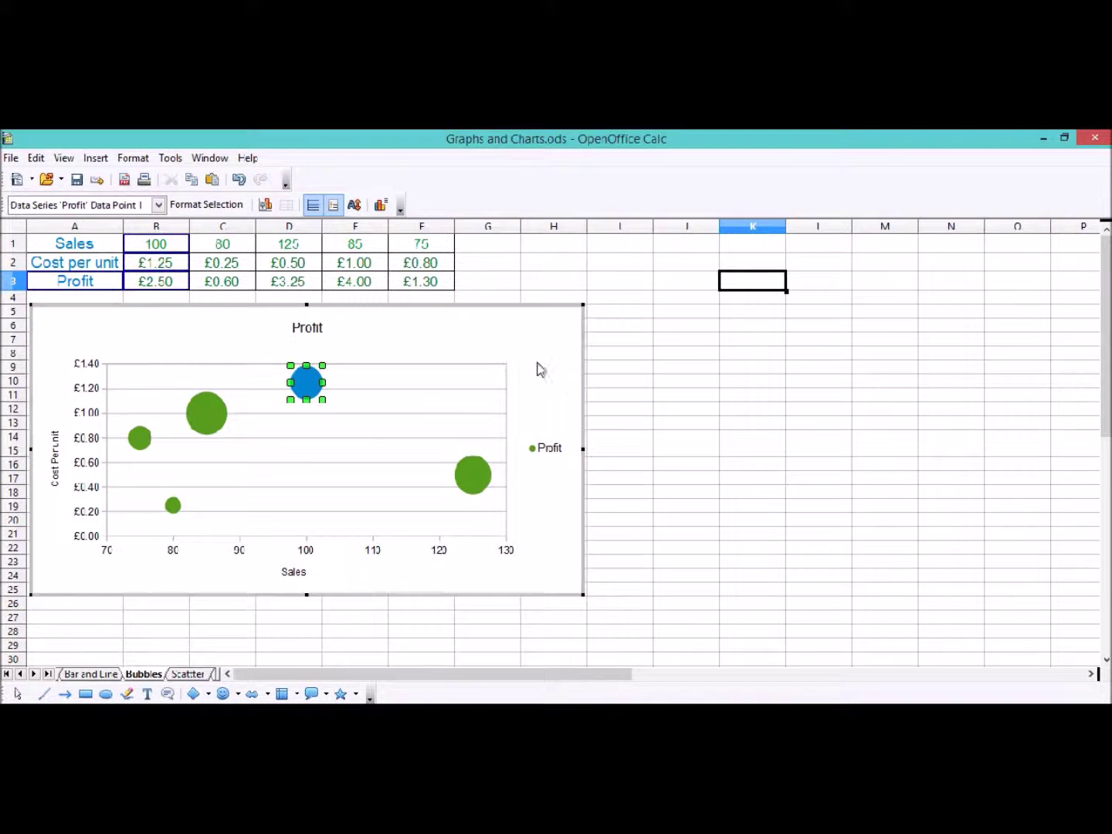
{"action": "left_click", "coordinate": [539, 369]}
Step: Fill the large bubble at Sales 85 red, leaving the series formatting unchanged
{"action": "left_click", "coordinate": [205, 426]}
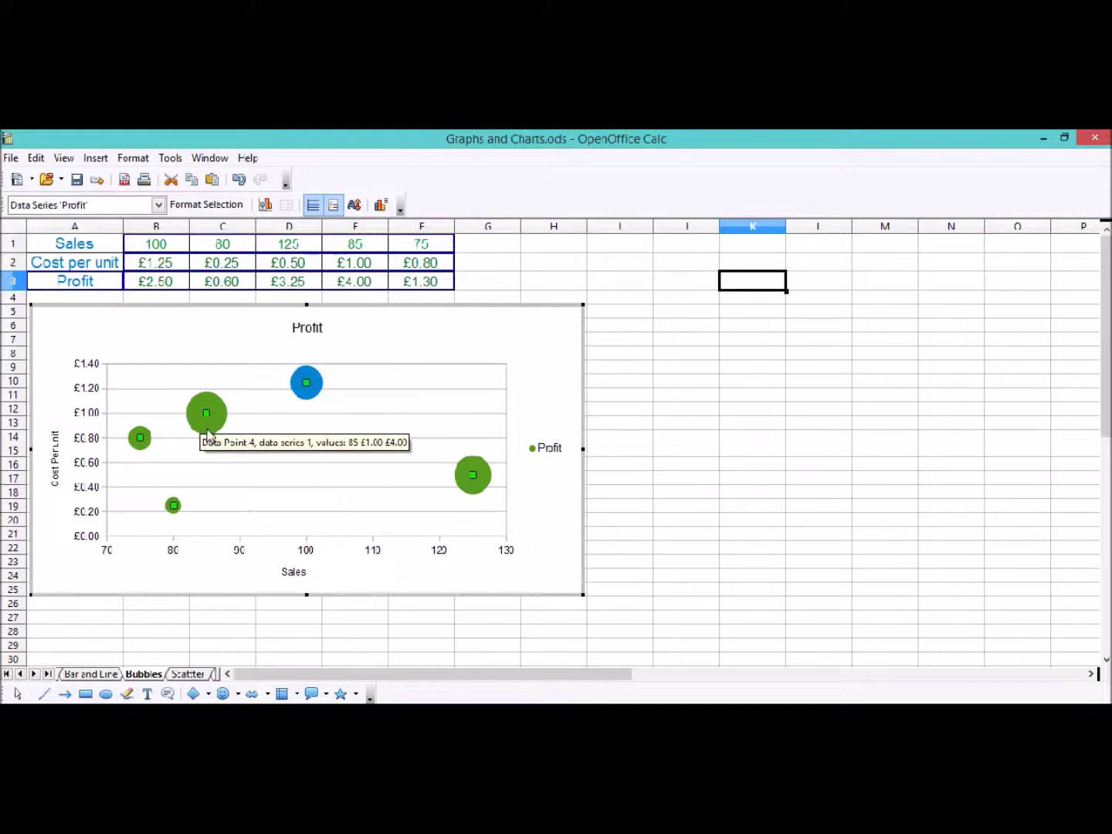
{"action": "double_click", "coordinate": [209, 435]}
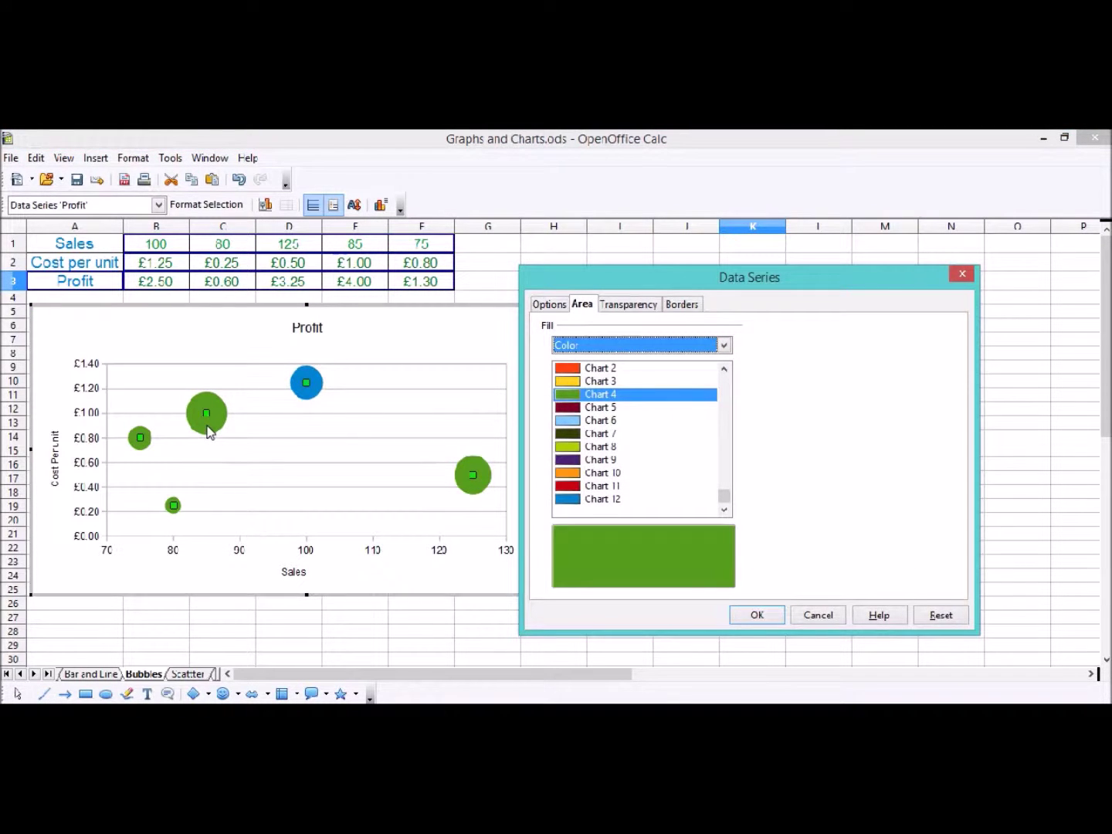
{"action": "left_click", "coordinate": [825, 621]}
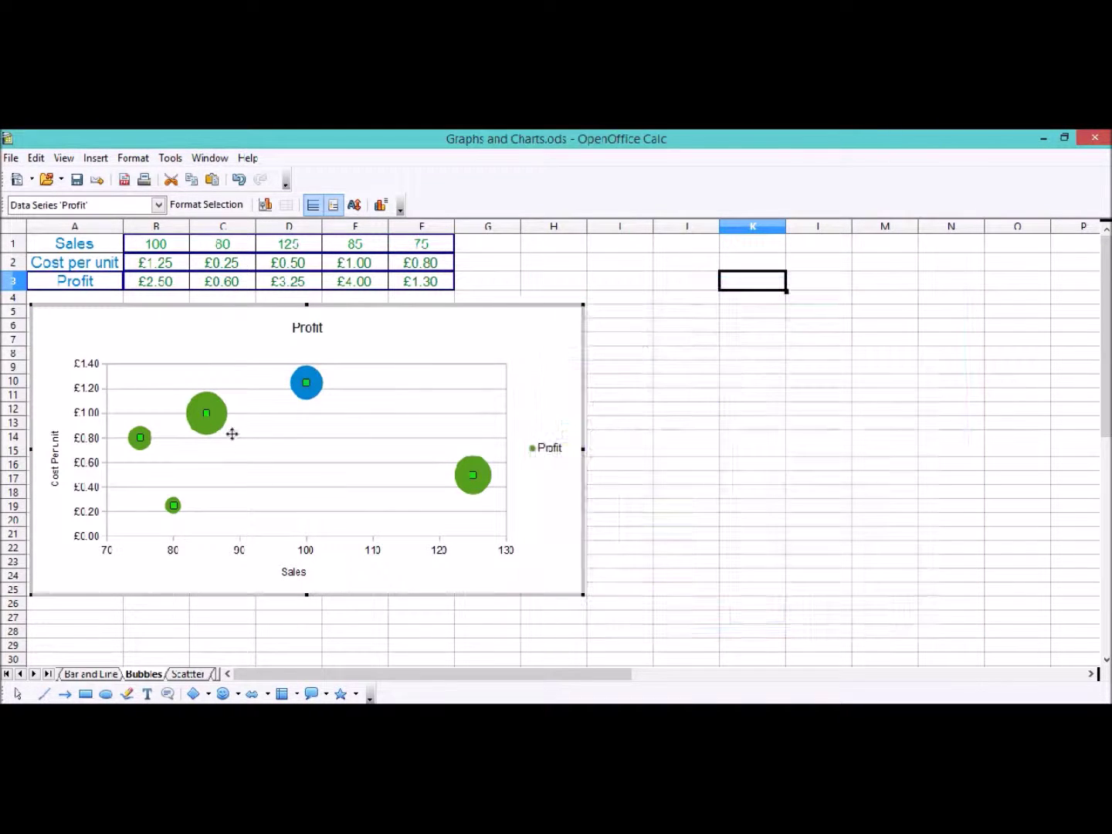
{"action": "left_click", "coordinate": [219, 431]}
{"action": "right_click", "coordinate": [215, 424]}
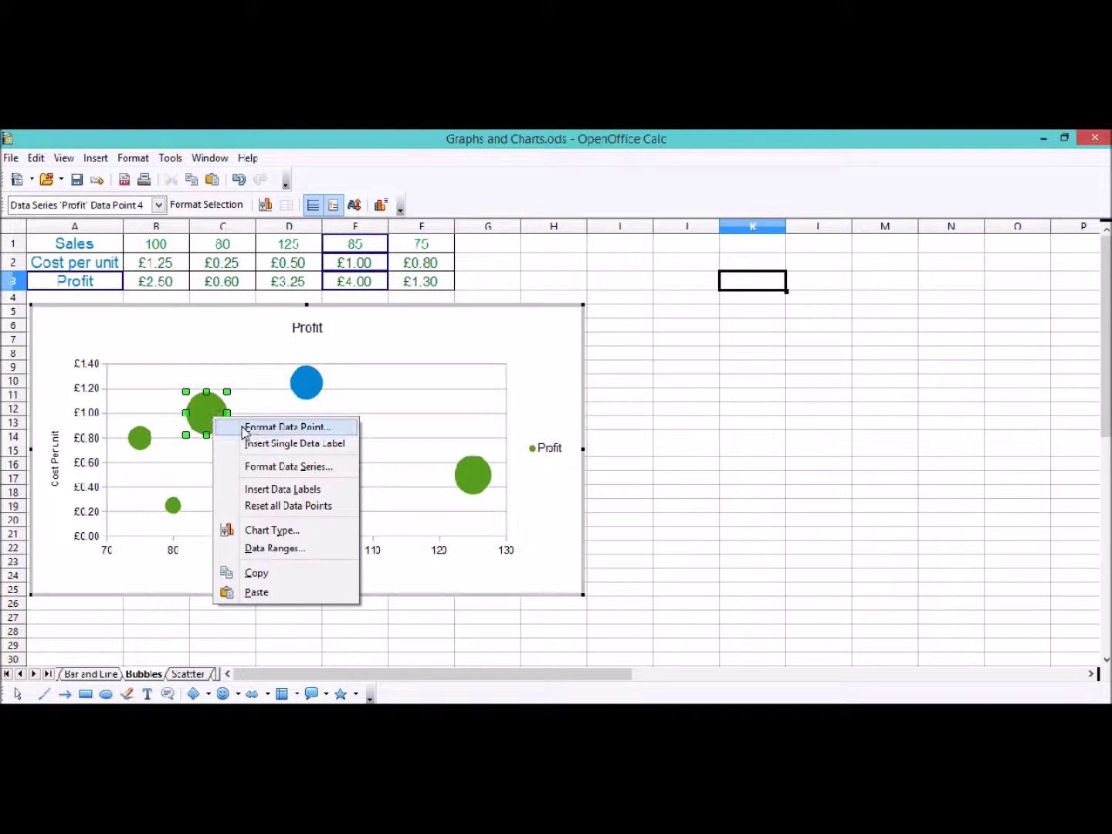
{"action": "left_click", "coordinate": [244, 427]}
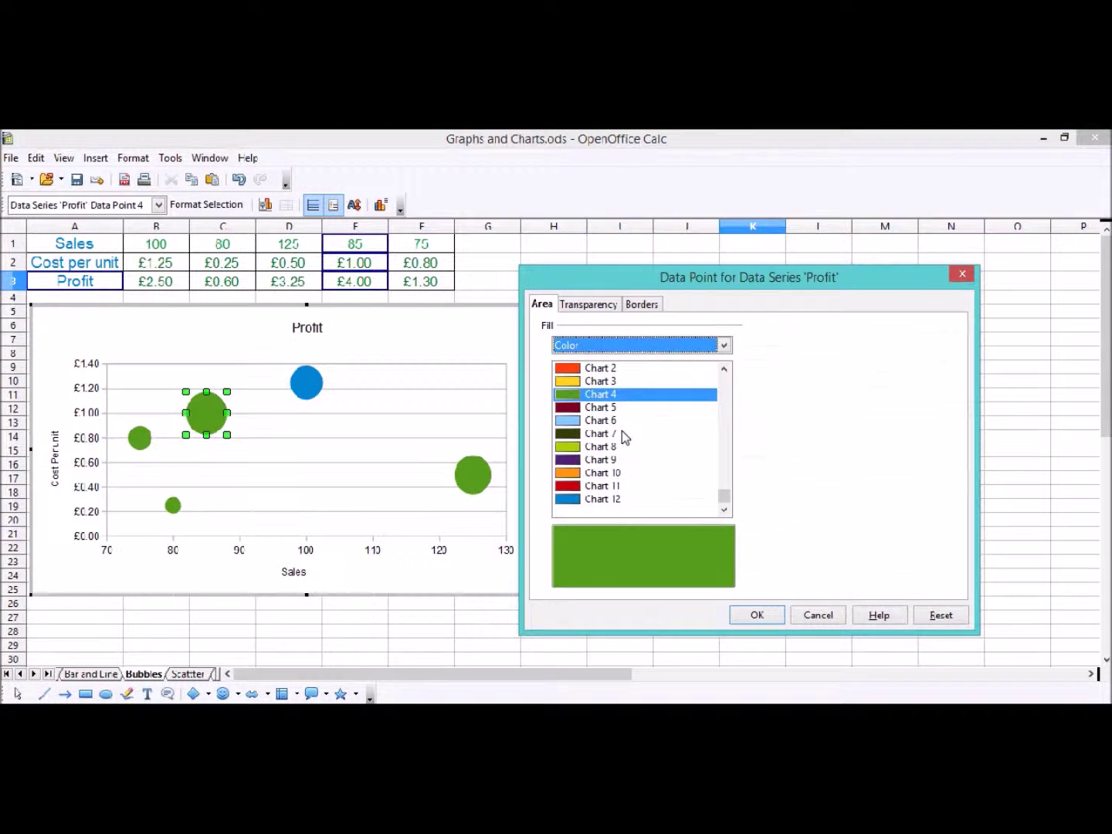
{"action": "left_click", "coordinate": [606, 486]}
{"action": "left_click", "coordinate": [755, 621]}
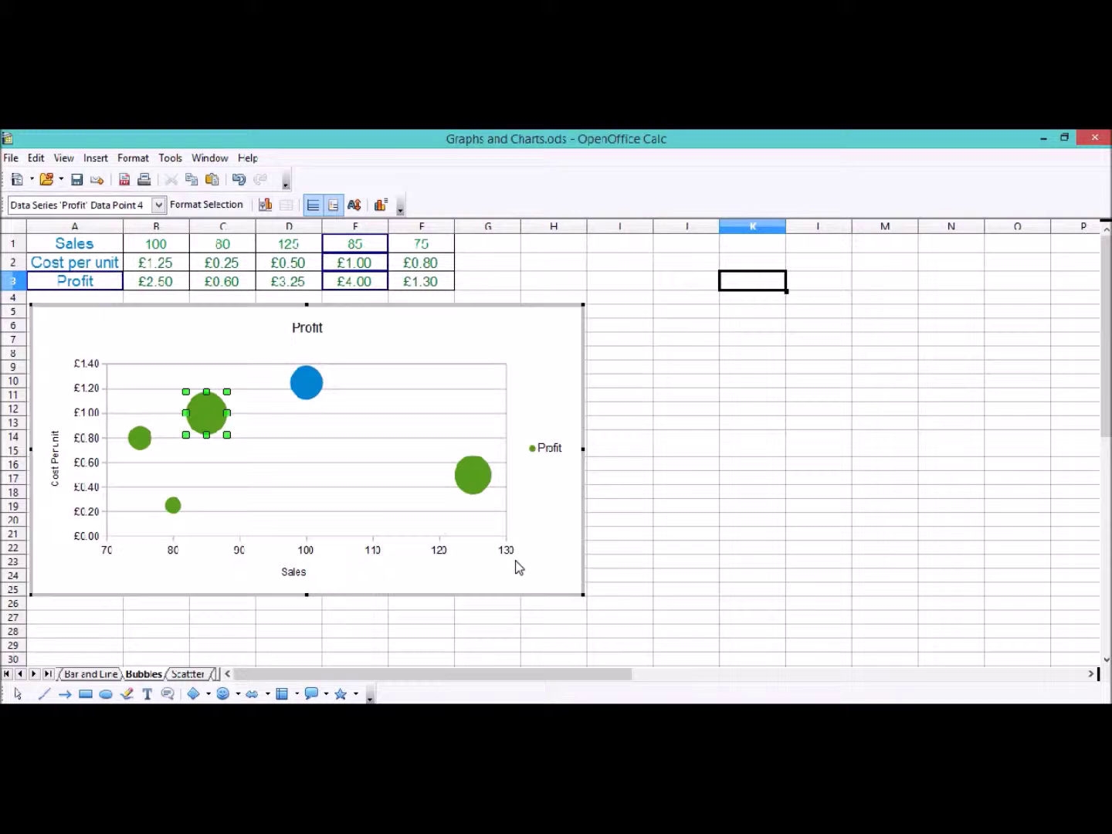
Step: Fill the small bubble at Sales 80 yellow
{"action": "left_click", "coordinate": [173, 508]}
{"action": "right_click", "coordinate": [171, 505]}
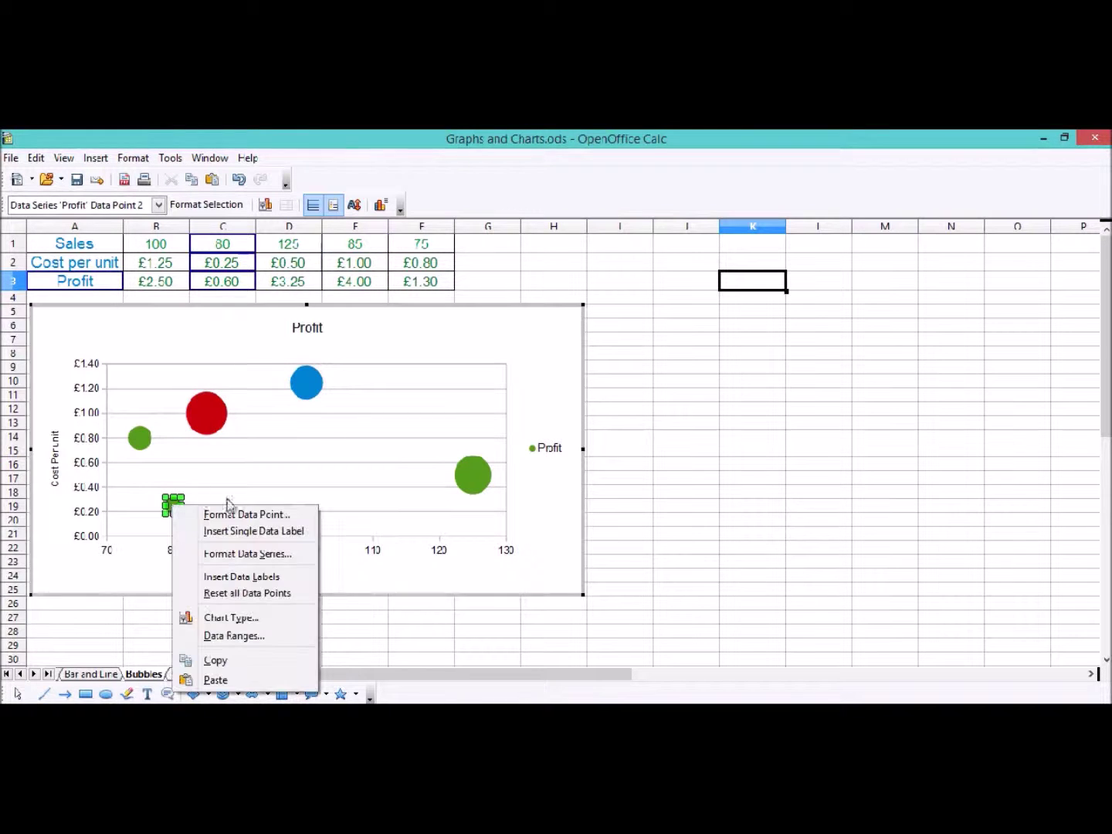
{"action": "left_click", "coordinate": [248, 514]}
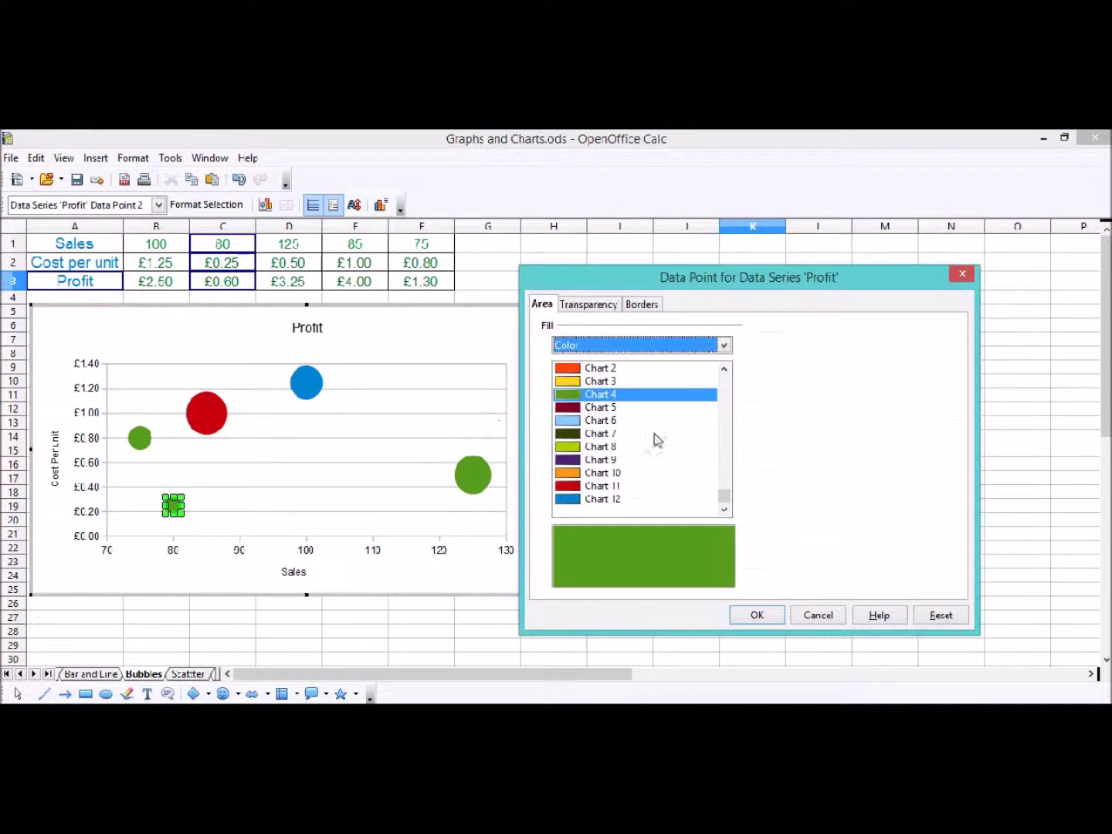
{"action": "left_click", "coordinate": [596, 382]}
{"action": "left_click", "coordinate": [760, 620]}
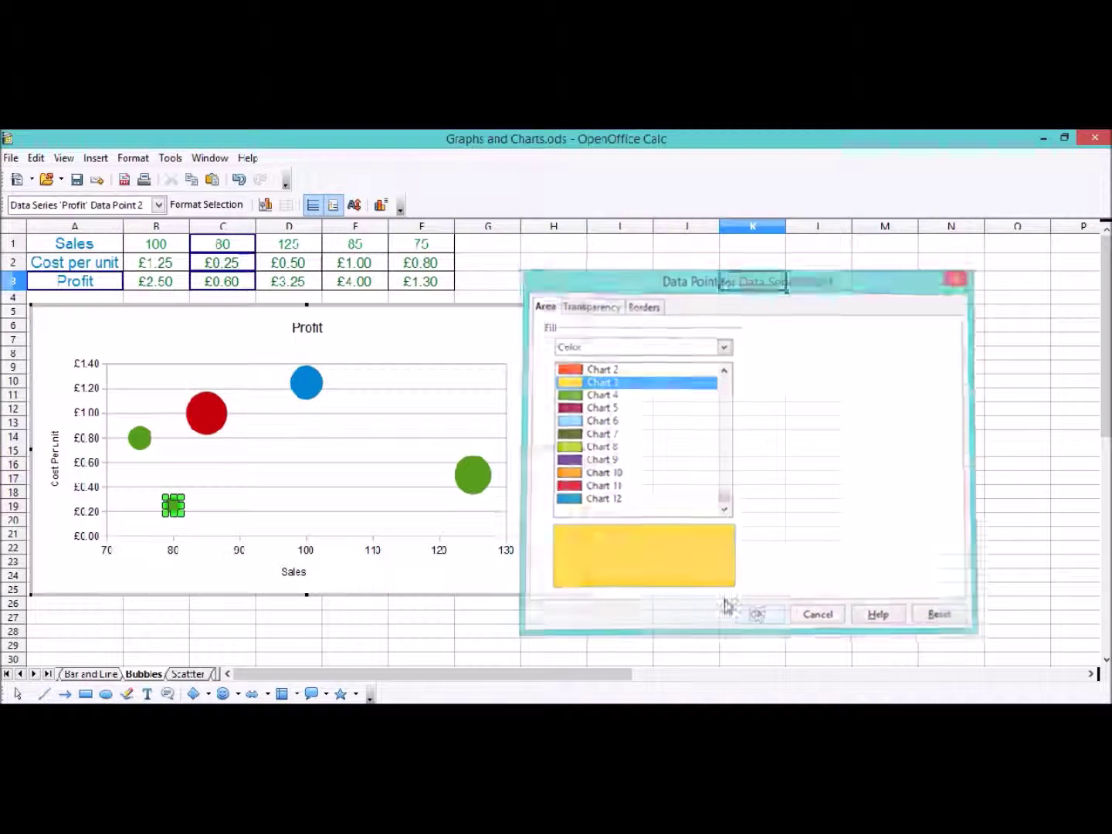
Step: Fill the large bubble at Sales 125 Dark violet and close chart editing
{"action": "left_click", "coordinate": [487, 485]}
{"action": "right_click", "coordinate": [479, 476]}
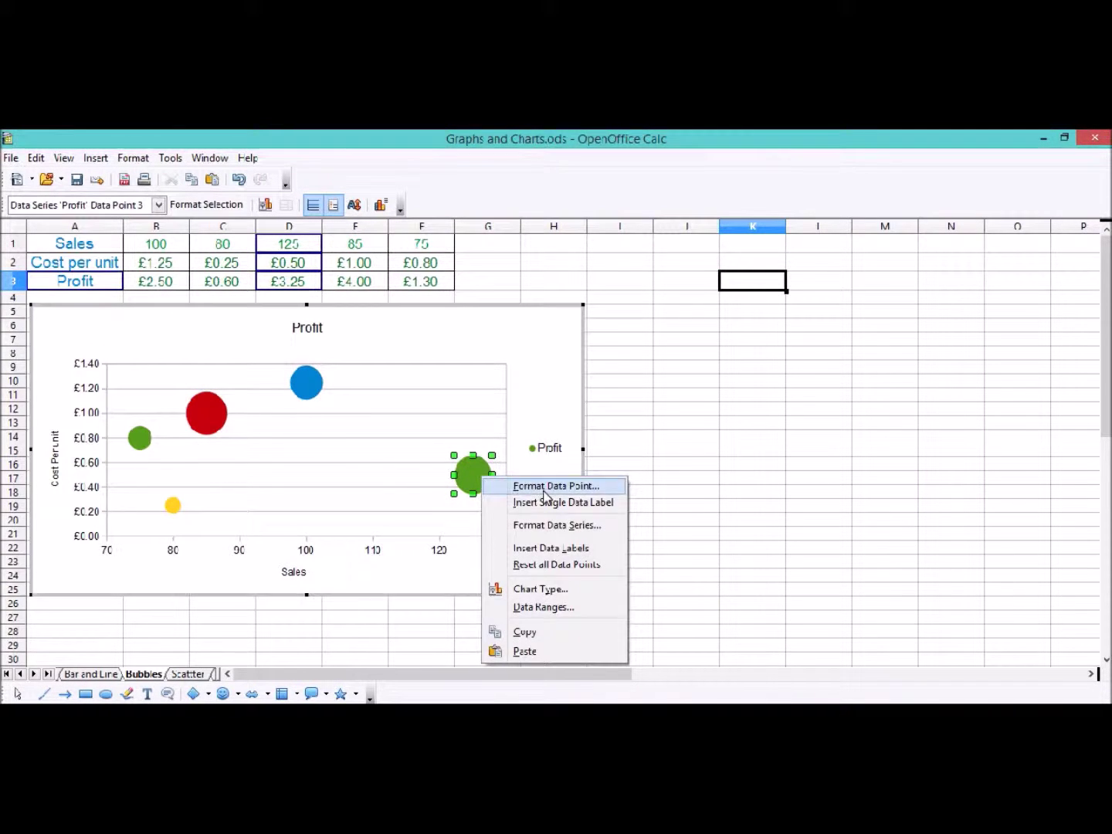
{"action": "left_click", "coordinate": [544, 488]}
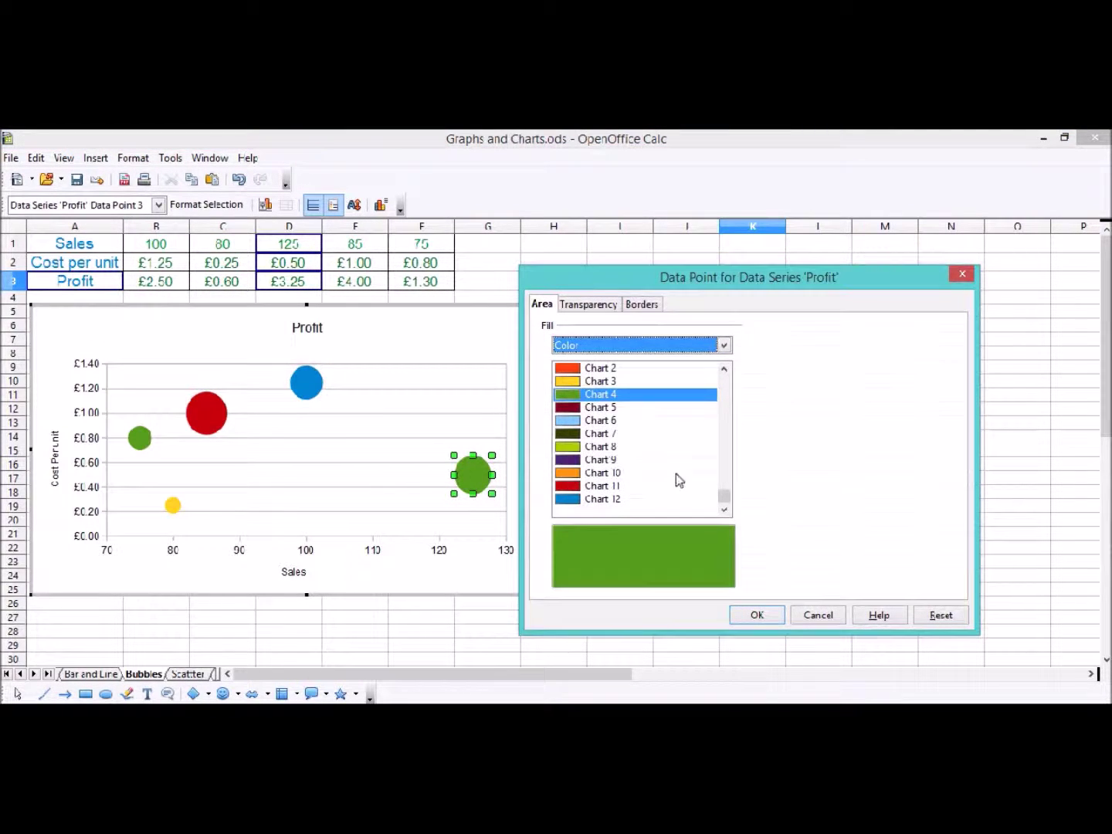
{"action": "scroll", "coordinate": [677, 474], "scroll_direction": "up", "scroll_amount": 2}
{"action": "scroll", "coordinate": [676, 474], "scroll_direction": "up", "scroll_amount": 2}
{"action": "left_click", "coordinate": [615, 447]}
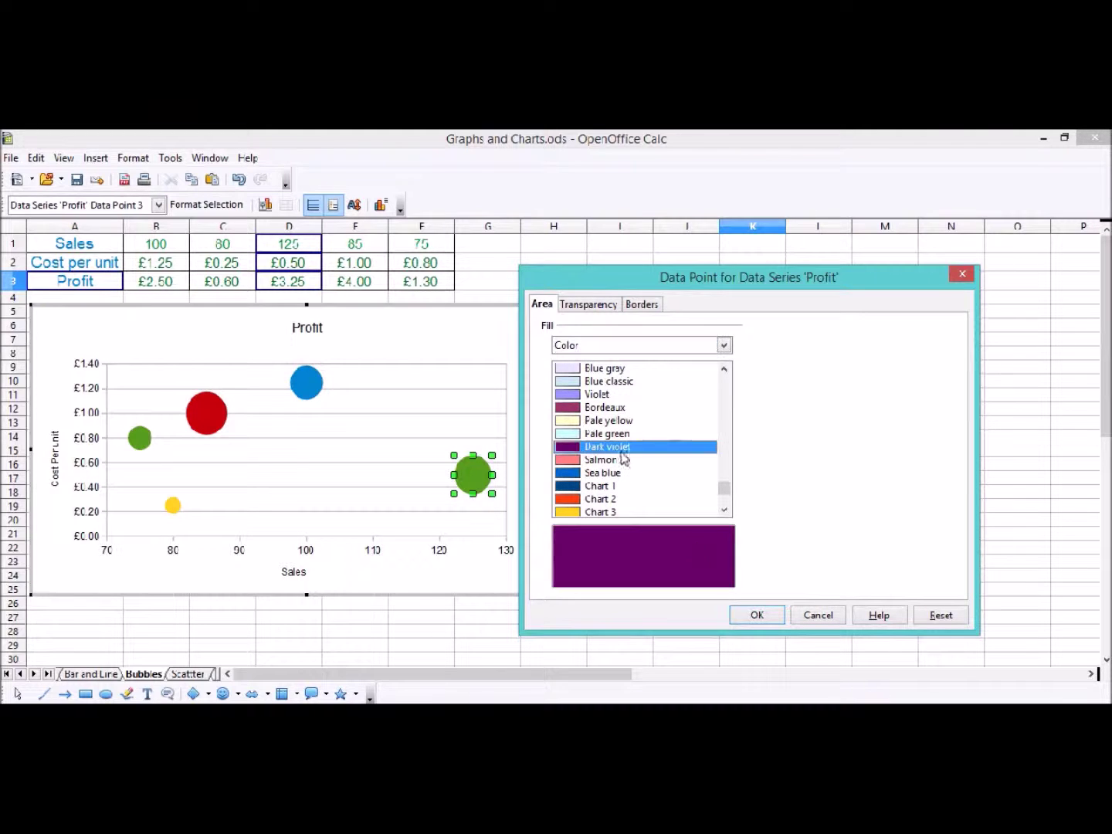
{"action": "left_click", "coordinate": [757, 616]}
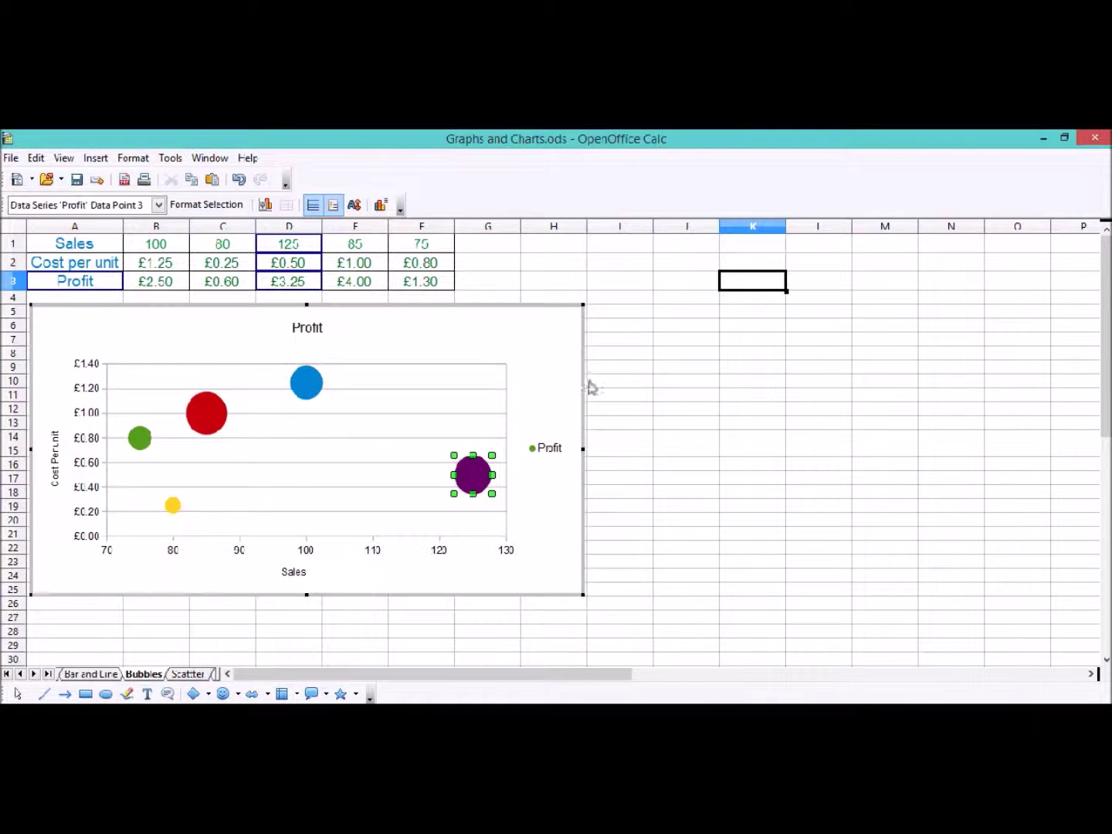
{"action": "left_click", "coordinate": [615, 368]}
{"action": "left_click", "coordinate": [588, 394]}
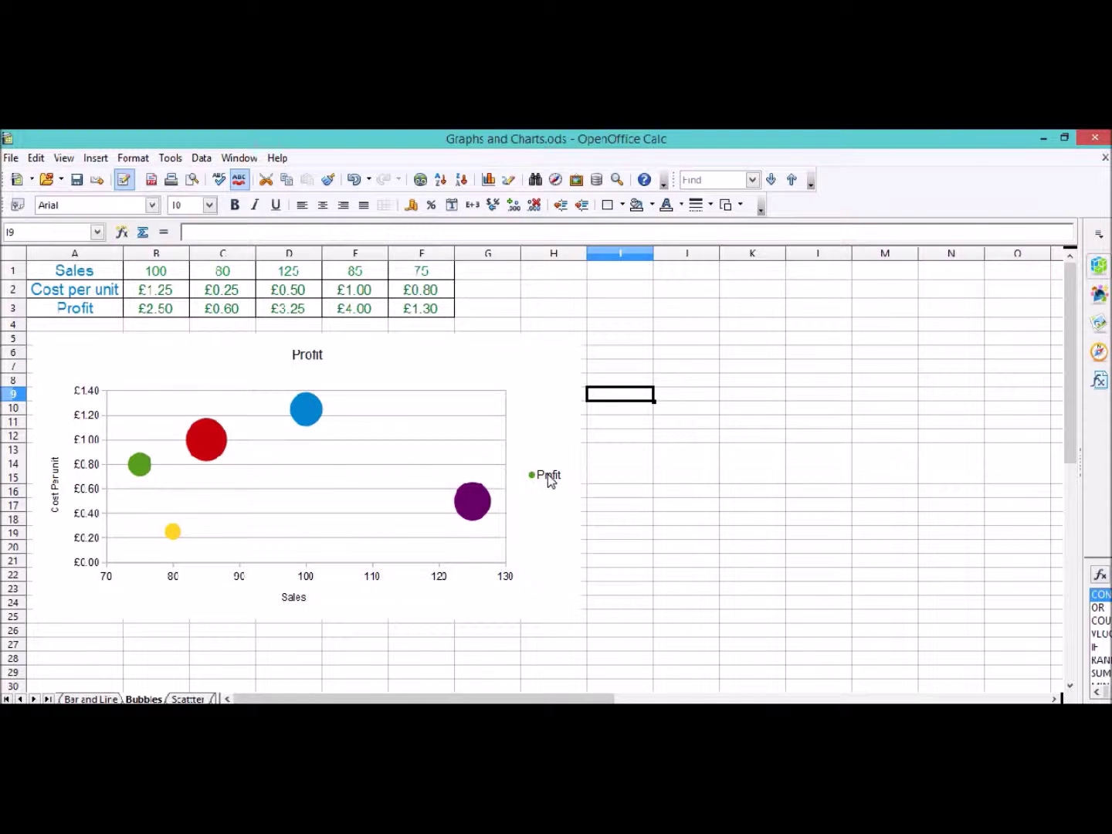
Step: On the Scatter sheet, drag the Profit and cost chart's corner inward to shrink it slightly
{"action": "left_click", "coordinate": [550, 479]}
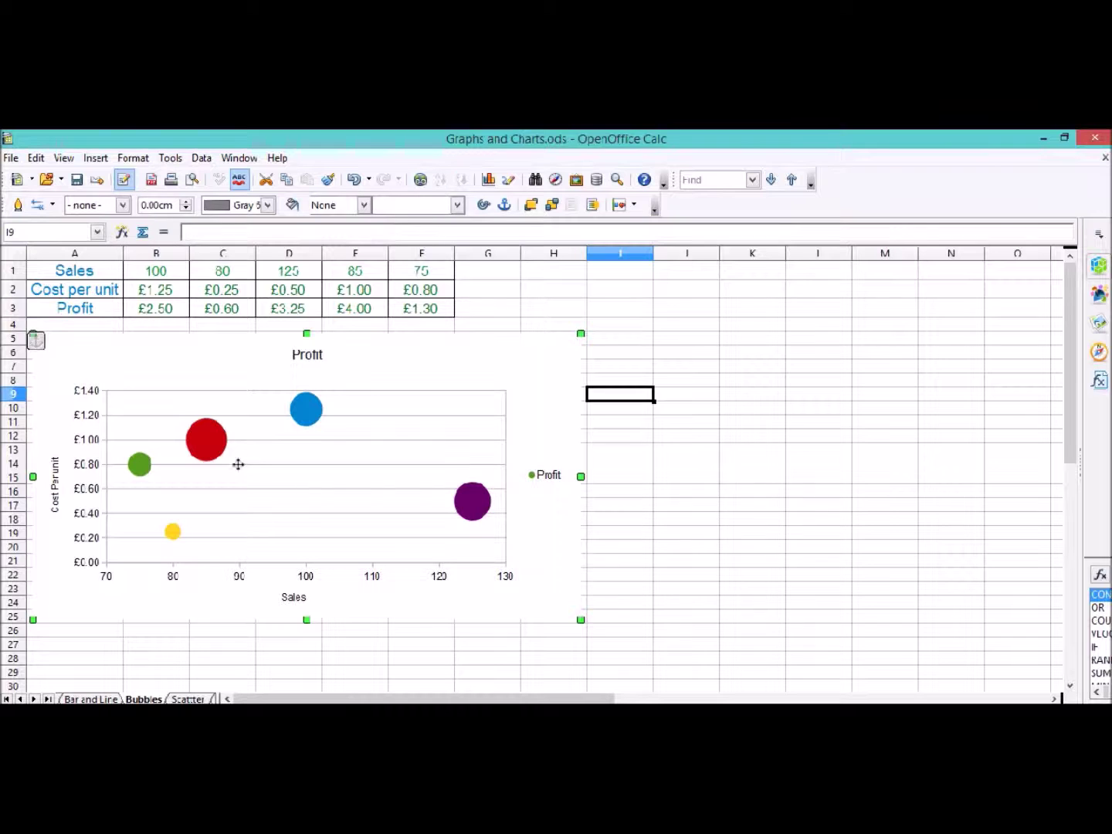
{"action": "left_click", "coordinate": [657, 534]}
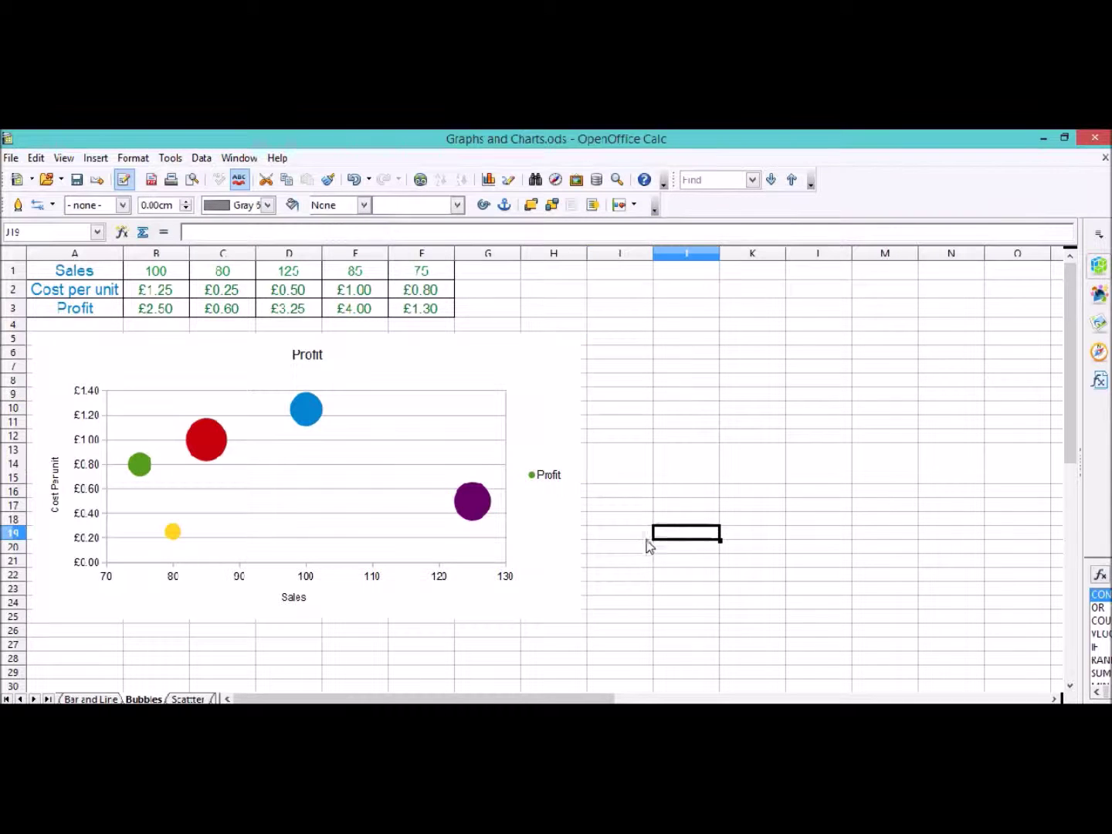
{"action": "left_click", "coordinate": [190, 699]}
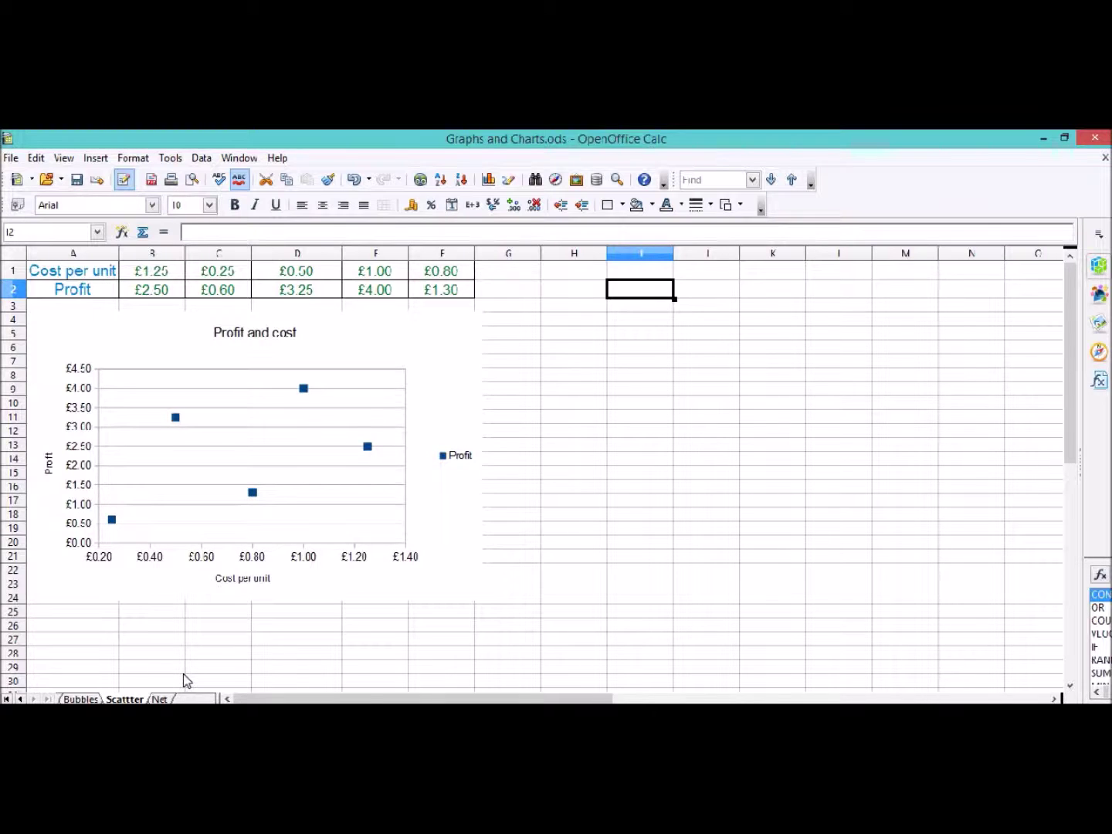
{"action": "left_click", "coordinate": [176, 419]}
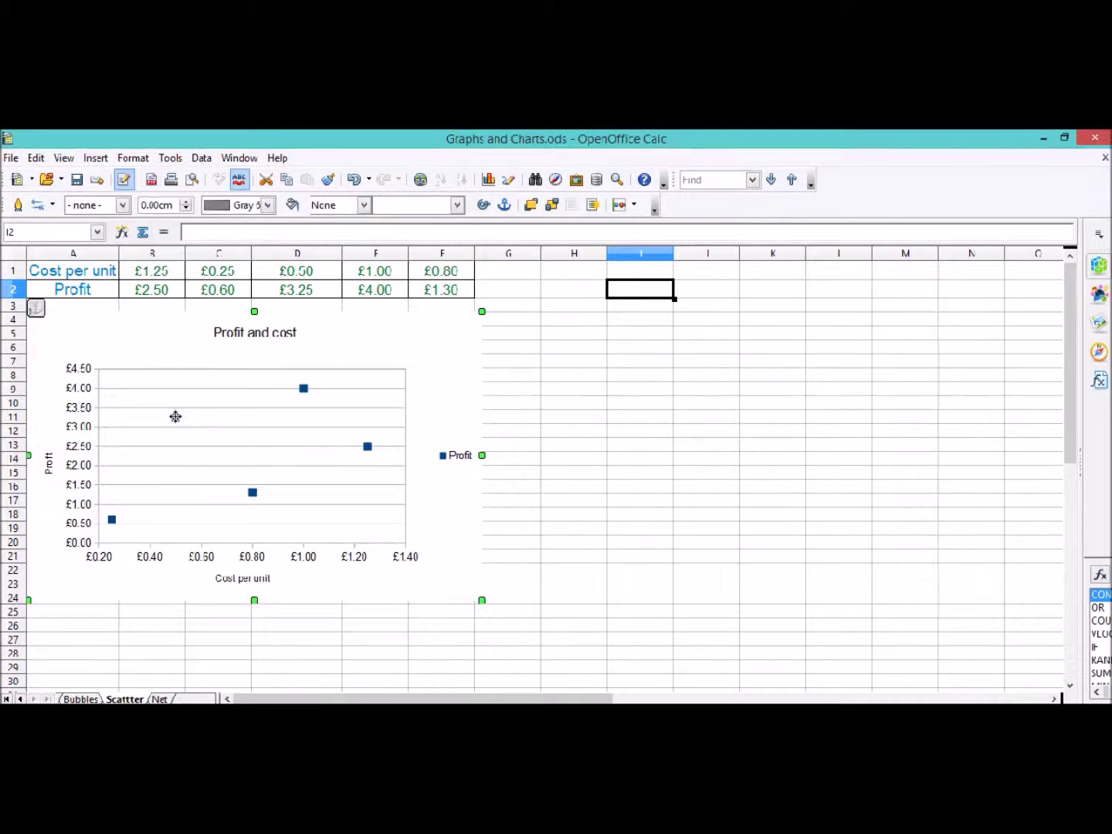
{"action": "double_click", "coordinate": [427, 338]}
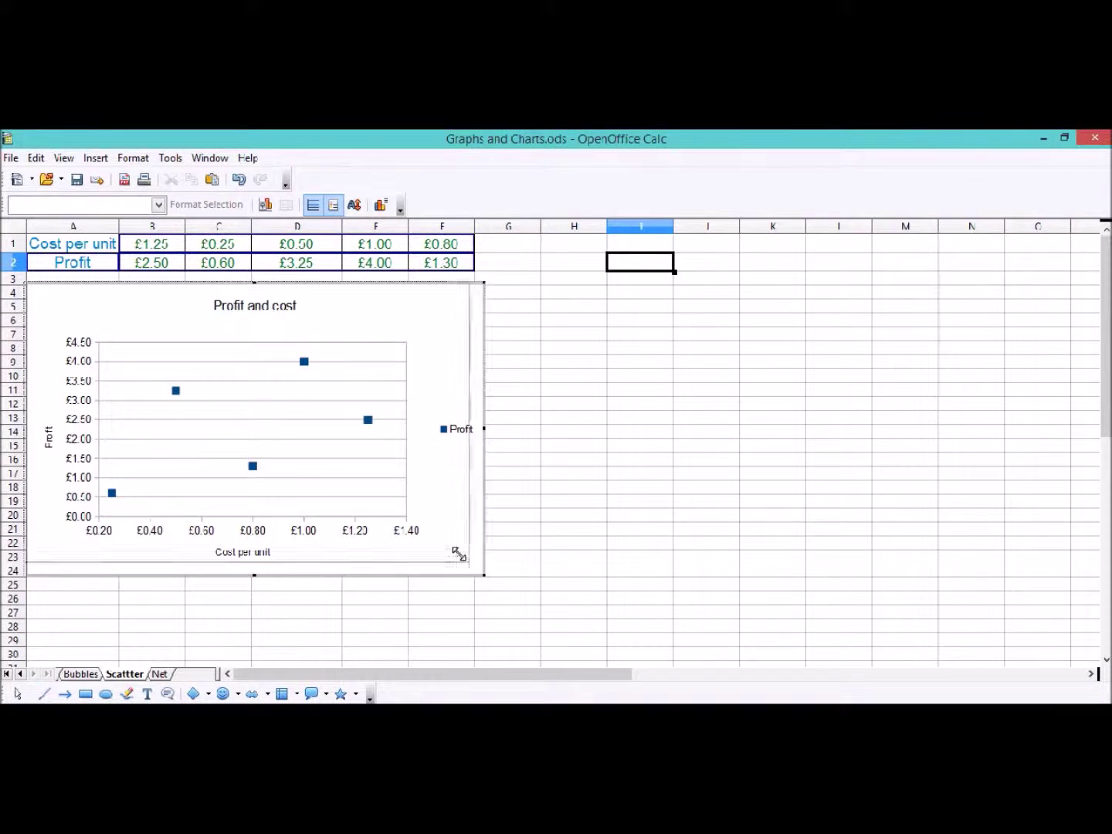
{"action": "left_click_drag", "start_coordinate": [472, 563], "coordinate": [472, 563]}
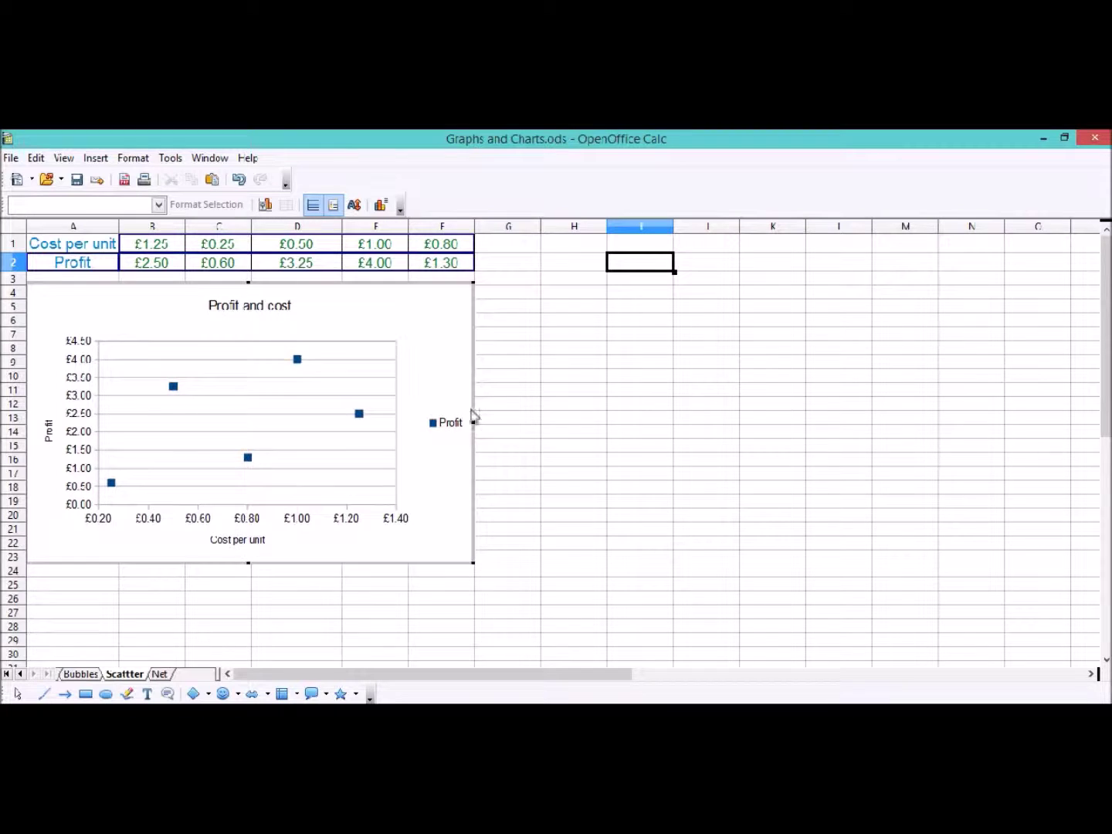
{"action": "left_click", "coordinate": [249, 459]}
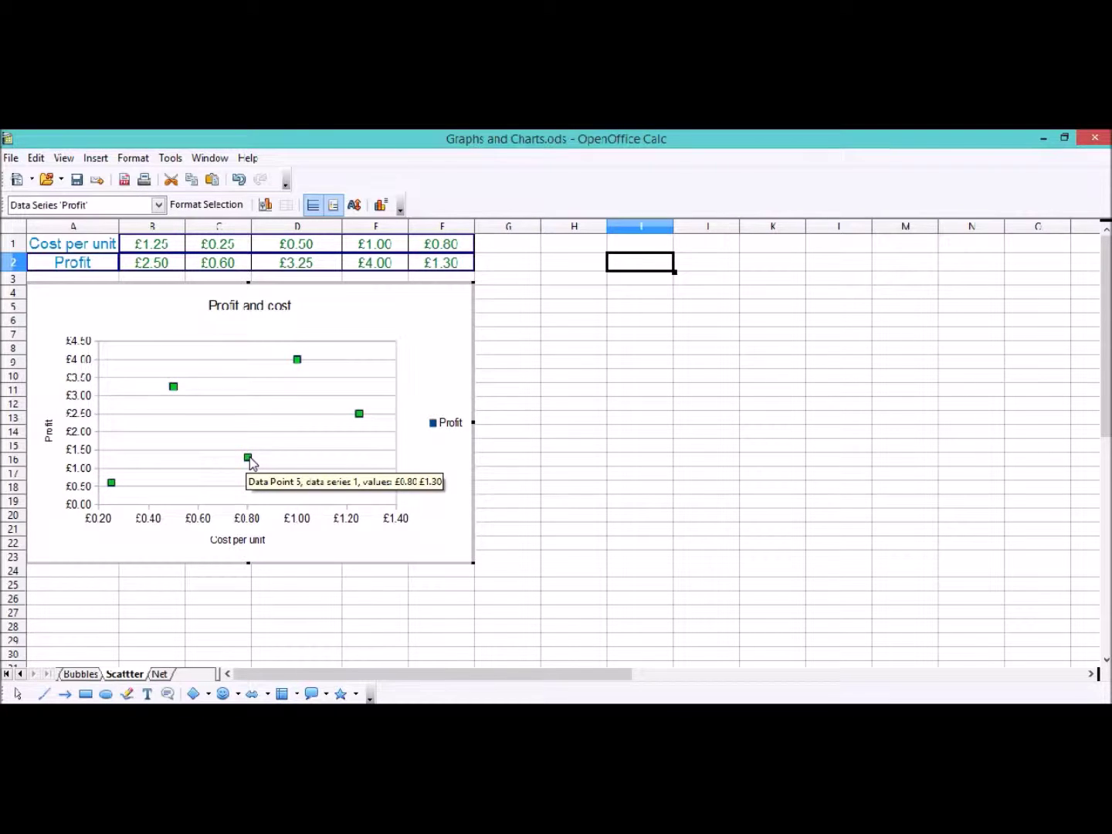
Step: On the Net sheet, review the Children series line style, colour and width, keeping them unchanged
{"action": "left_click", "coordinate": [162, 675]}
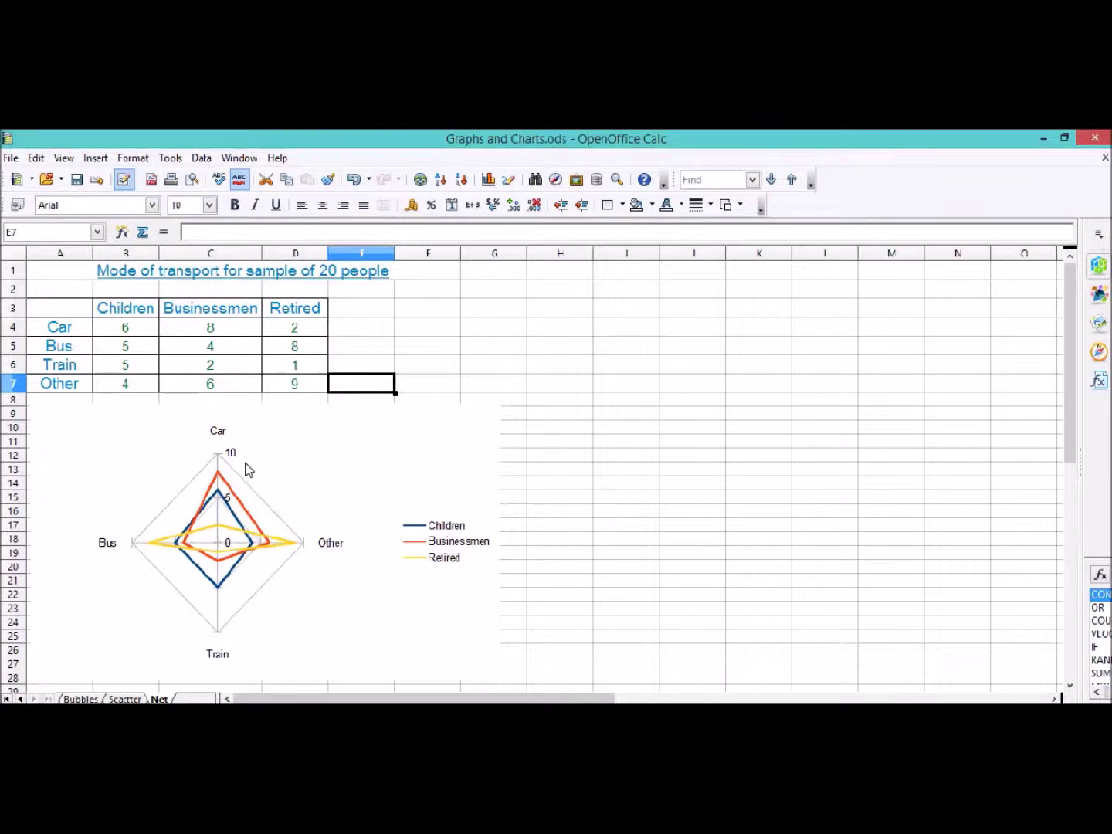
{"action": "left_click", "coordinate": [322, 427]}
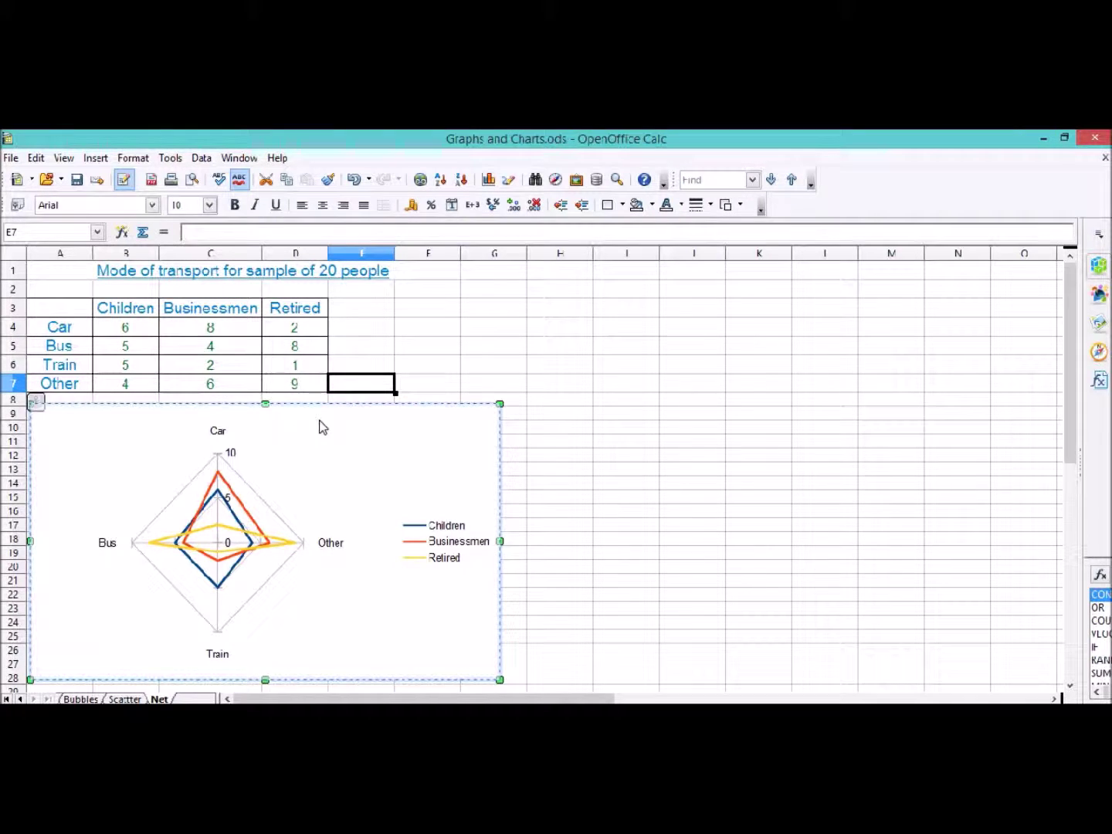
{"action": "double_click", "coordinate": [322, 427]}
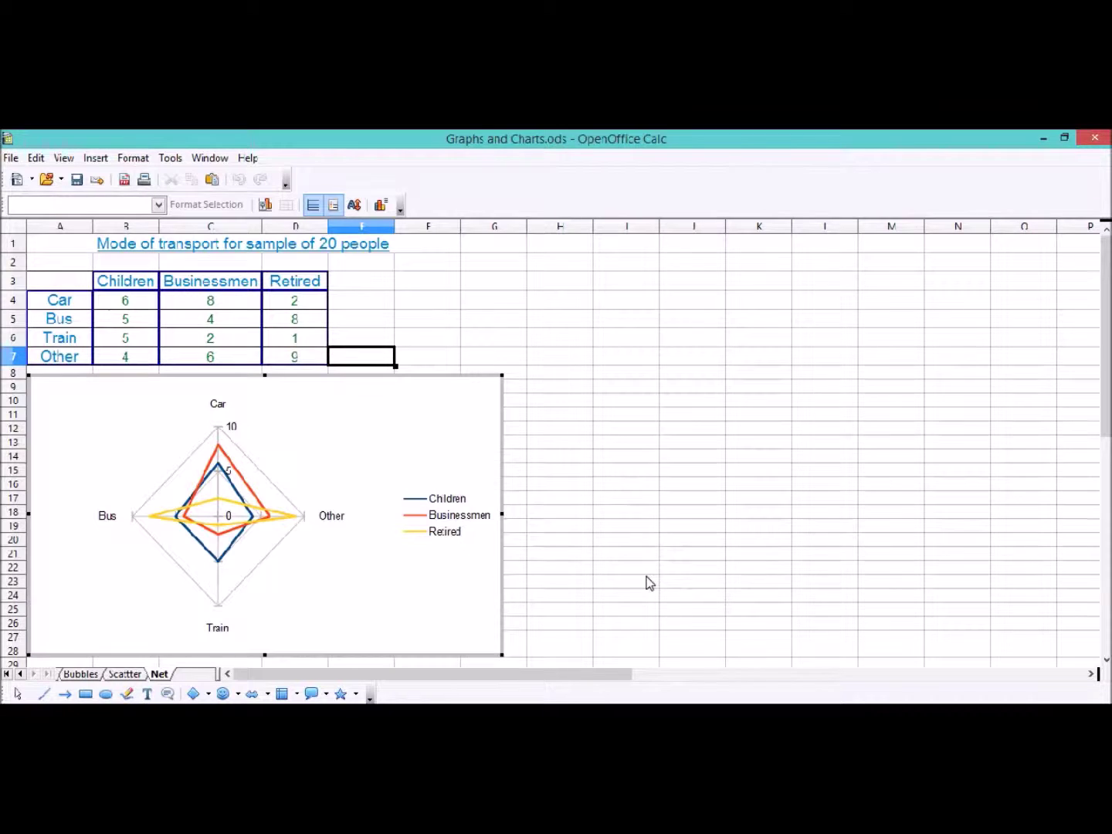
{"action": "left_click", "coordinate": [249, 494]}
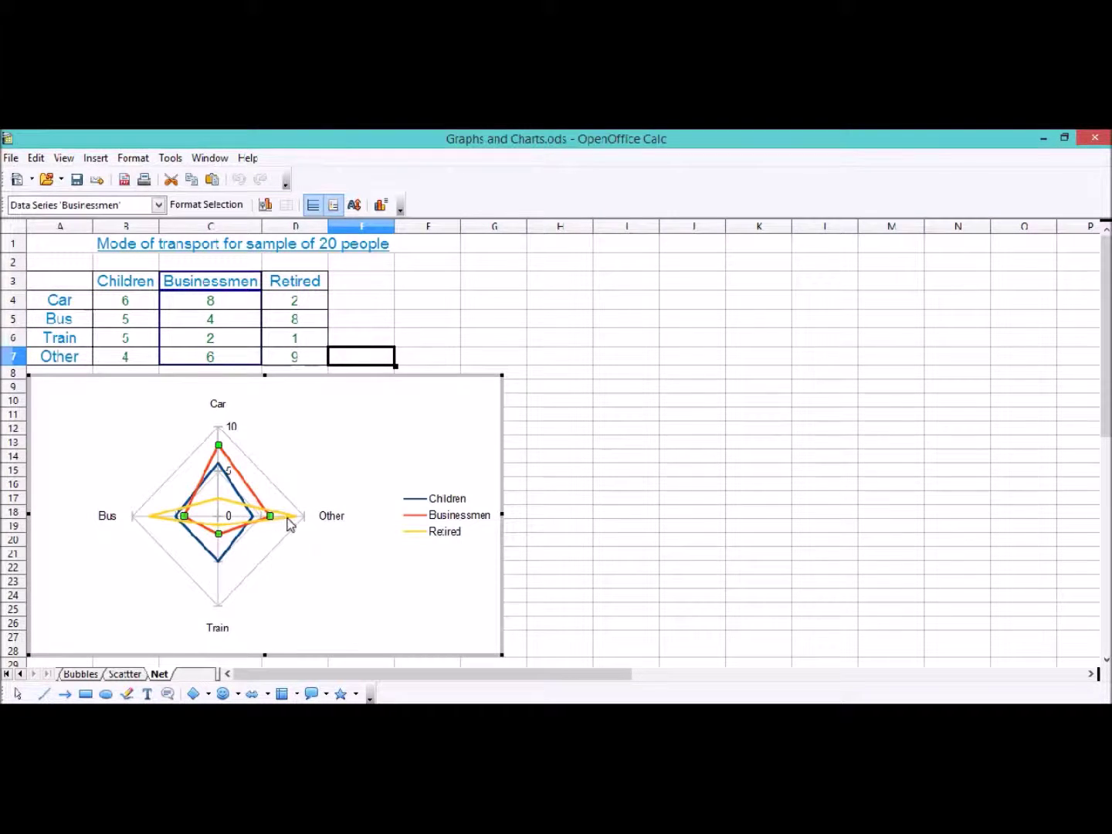
{"action": "left_click", "coordinate": [289, 522]}
{"action": "left_click", "coordinate": [220, 561]}
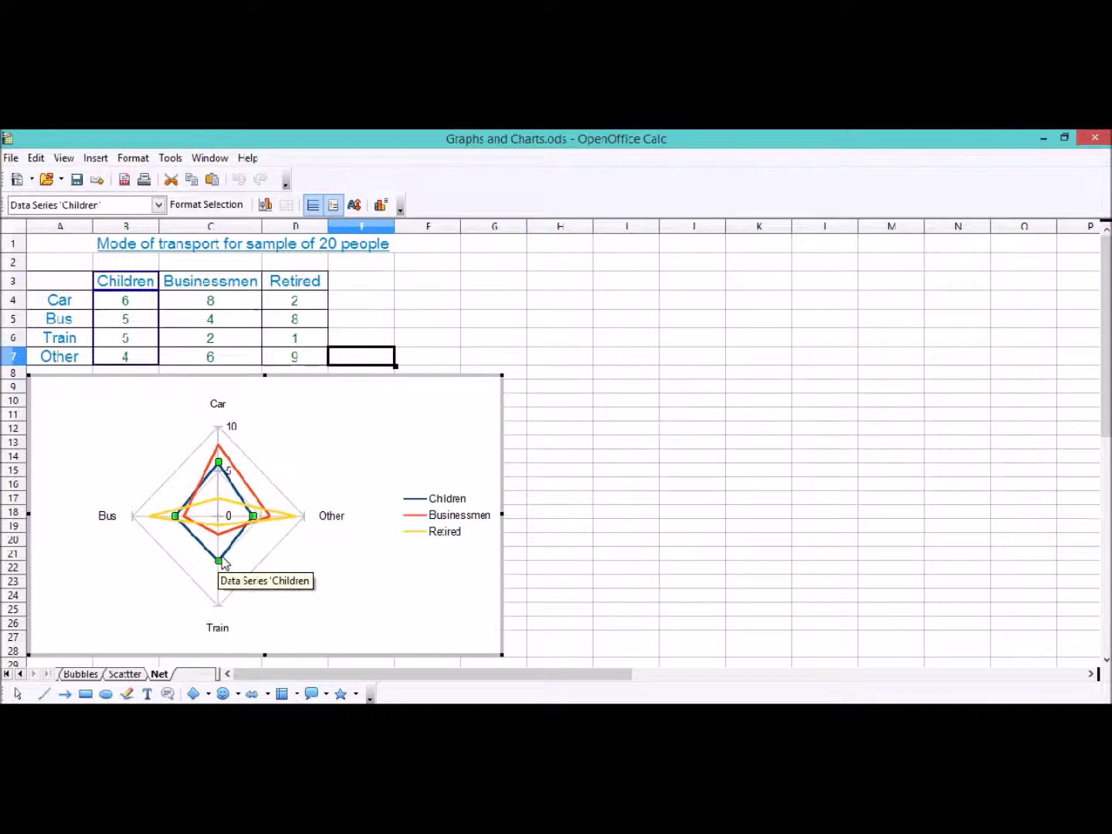
{"action": "right_click", "coordinate": [222, 562]}
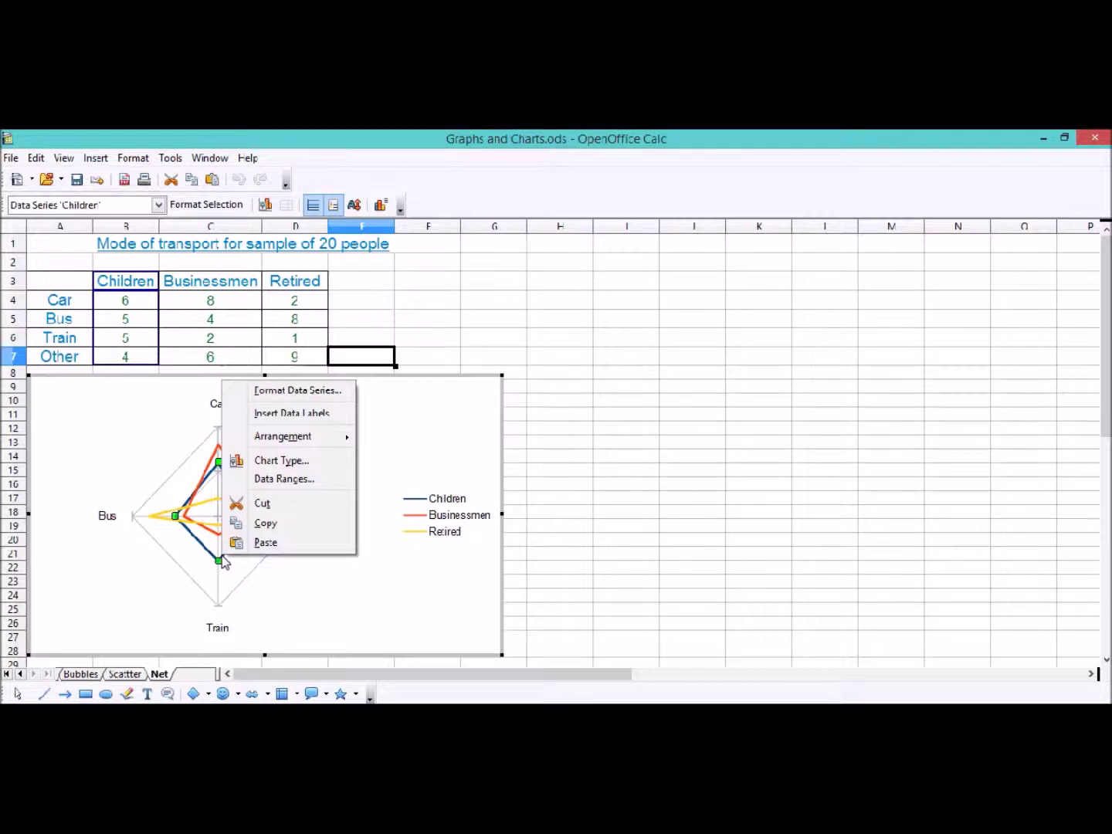
{"action": "left_click", "coordinate": [294, 391]}
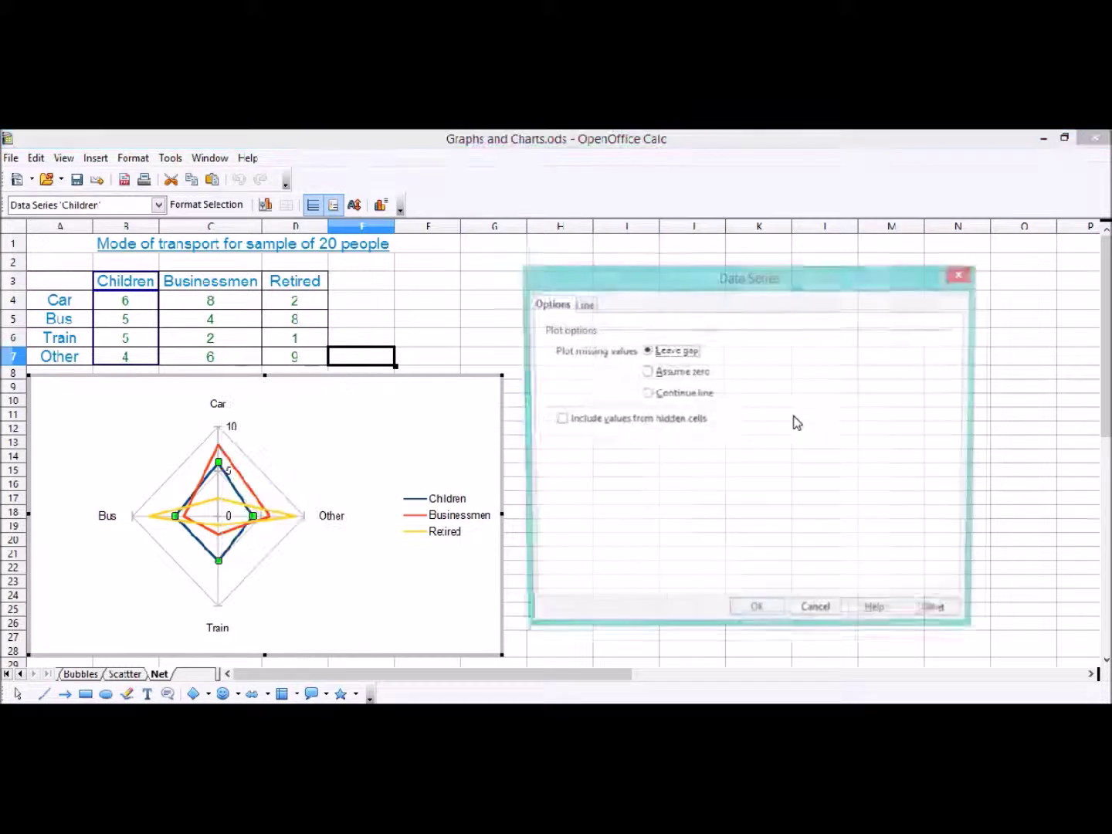
{"action": "left_click", "coordinate": [584, 305]}
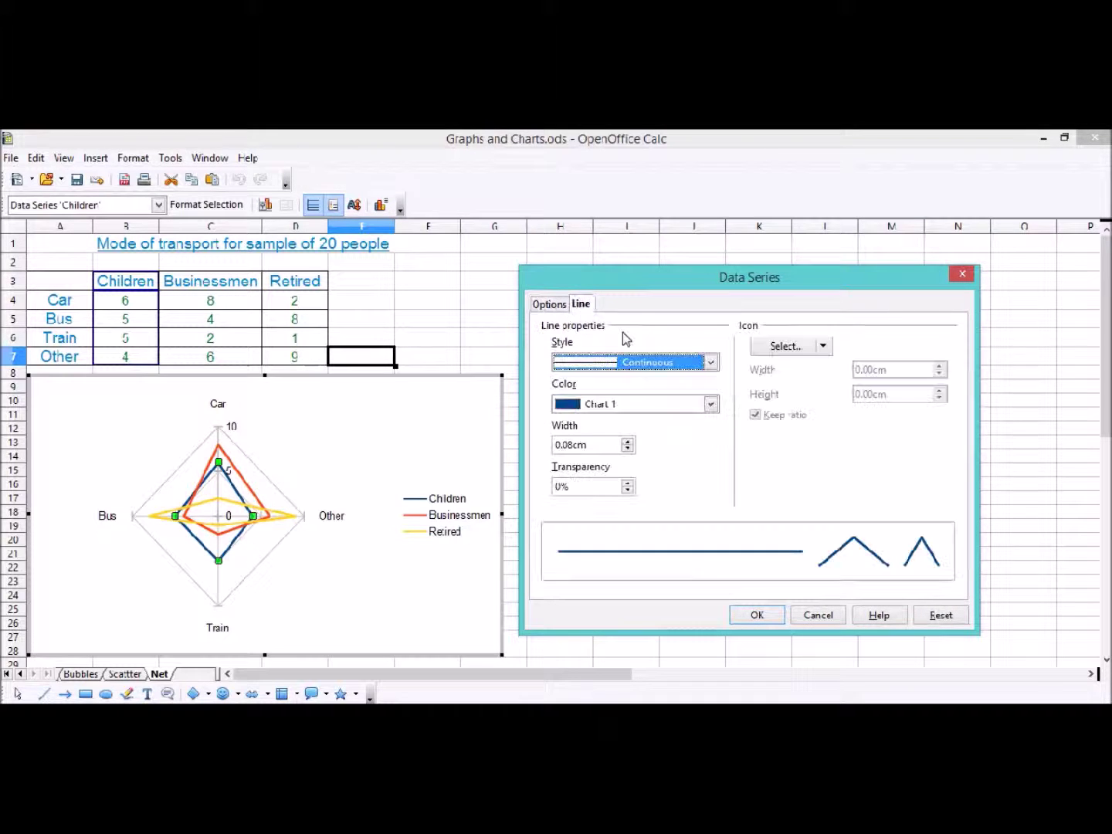
{"action": "left_click", "coordinate": [763, 616]}
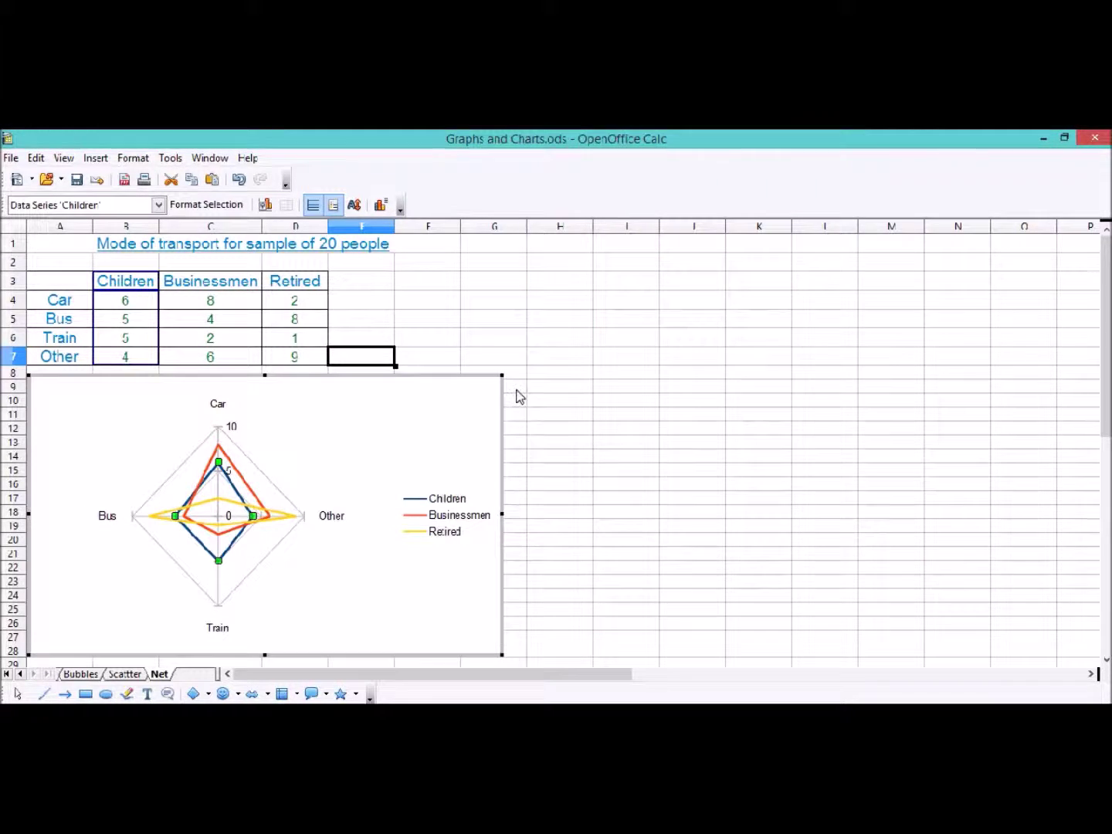
{"action": "left_click", "coordinate": [517, 394]}
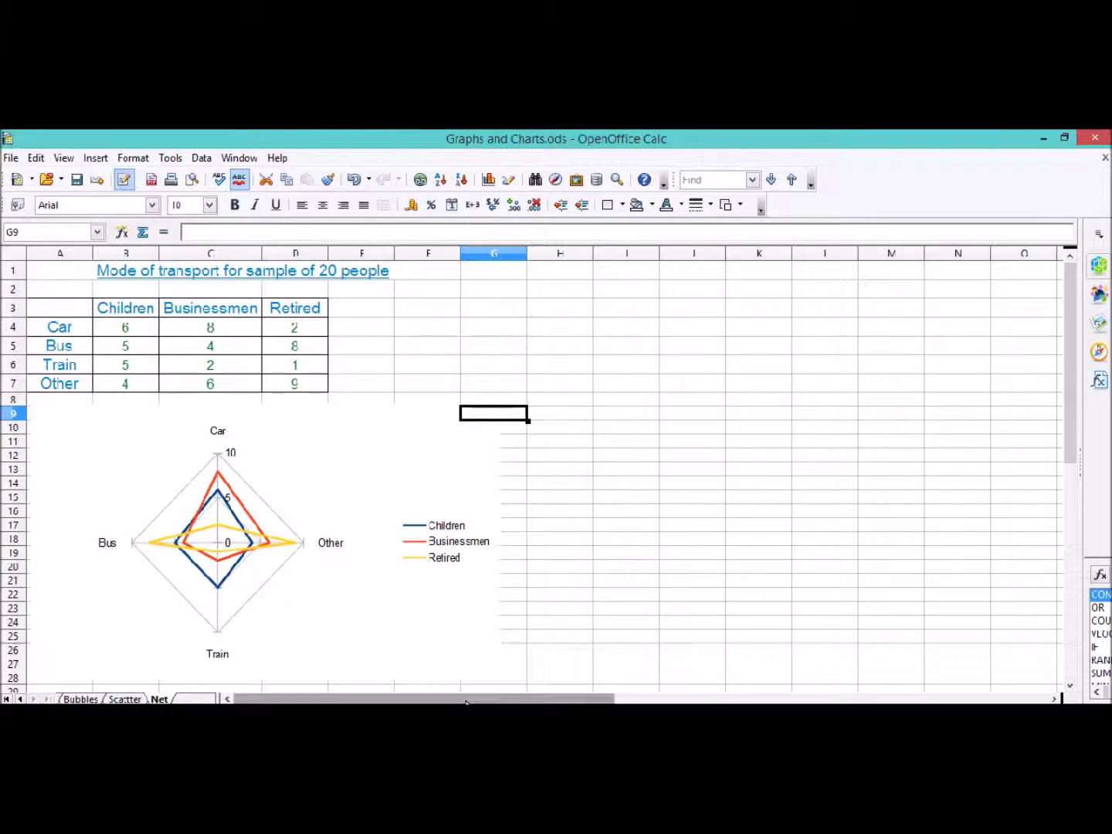